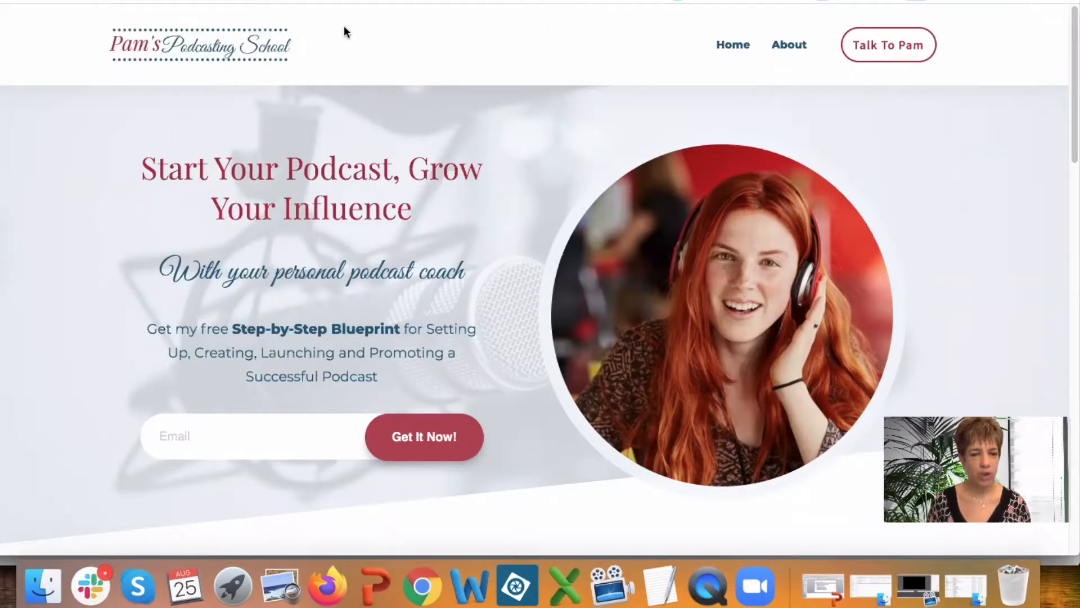
- Examine the podcasting school's landing page, including its process section, client testimonials and the email sign-up form above the footer
{"action": "scroll", "coordinate": [441, 263], "scroll_direction": "down", "scroll_amount": 1}
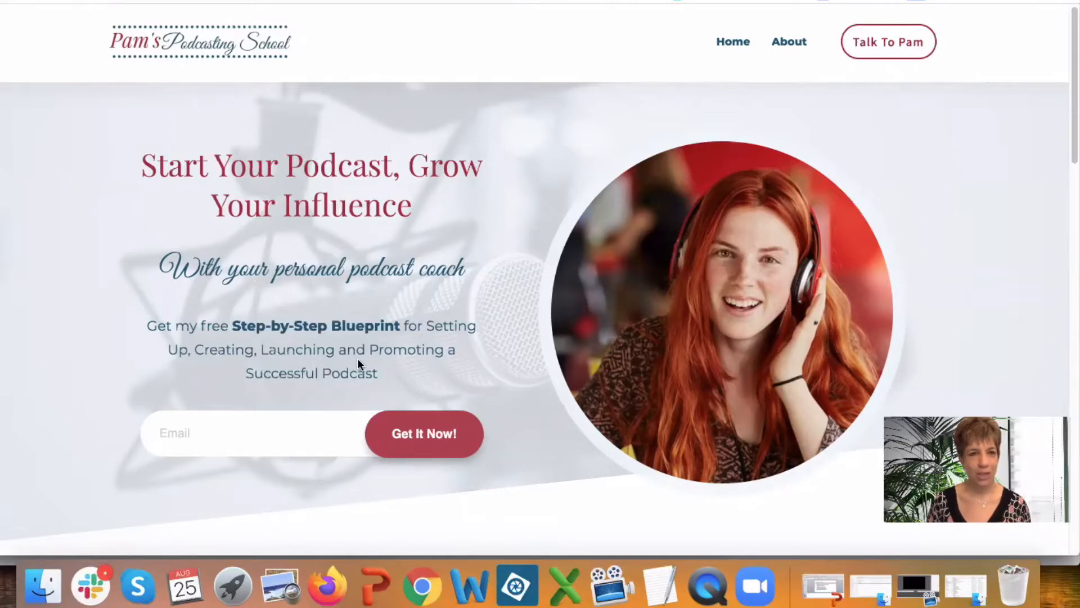
{"action": "scroll", "coordinate": [358, 363], "scroll_direction": "down", "scroll_amount": 10}
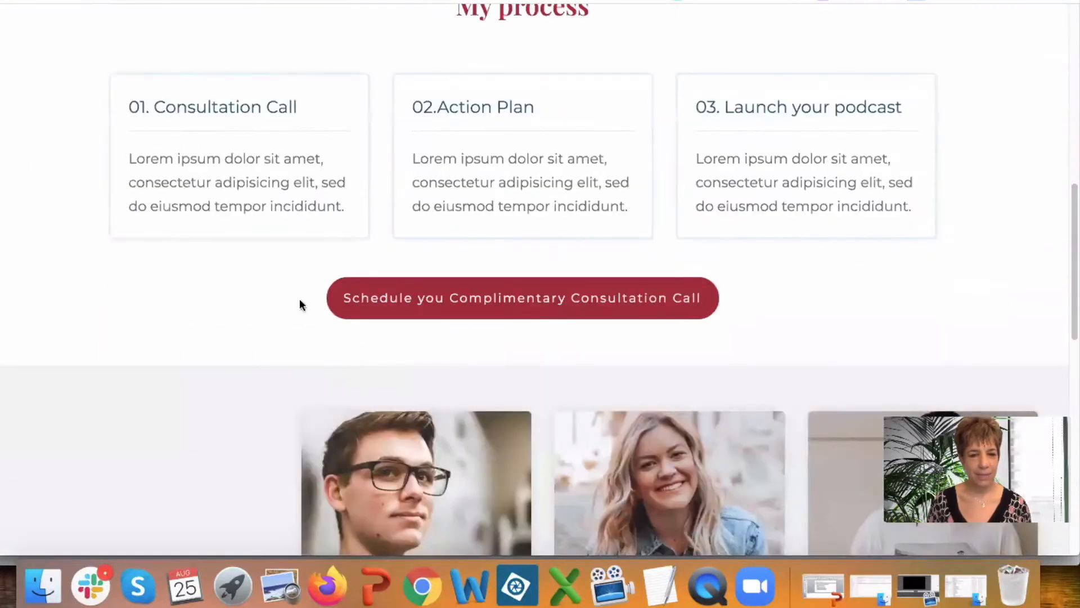
{"action": "scroll", "coordinate": [180, 301], "scroll_direction": "up", "scroll_amount": 2}
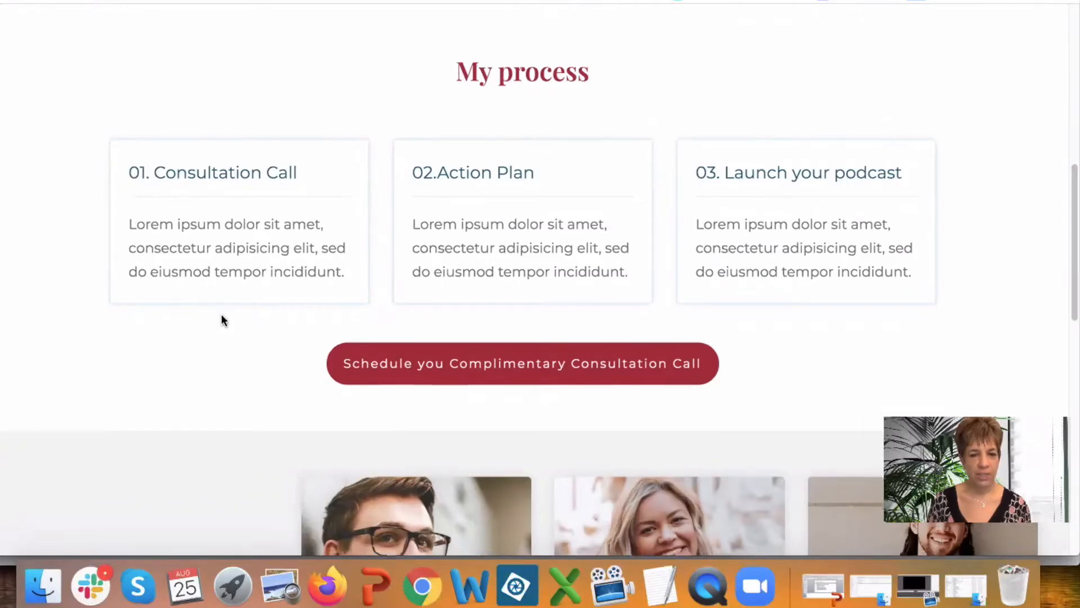
{"action": "scroll", "coordinate": [222, 315], "scroll_direction": "down", "scroll_amount": 3}
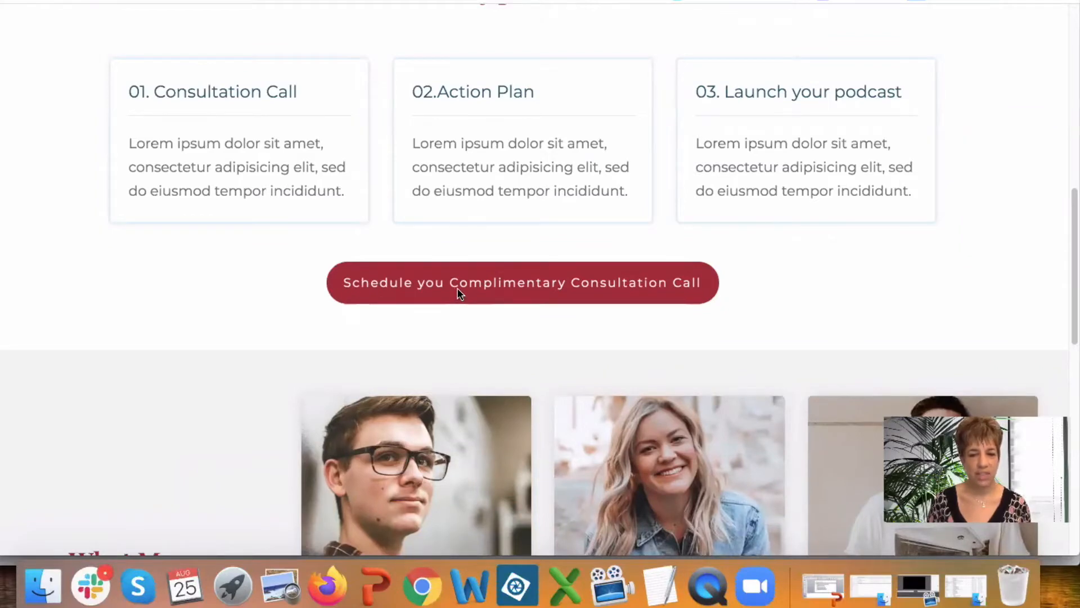
{"action": "scroll", "coordinate": [449, 336], "scroll_direction": "down", "scroll_amount": 5}
{"action": "scroll", "coordinate": [446, 363], "scroll_direction": "down", "scroll_amount": 5}
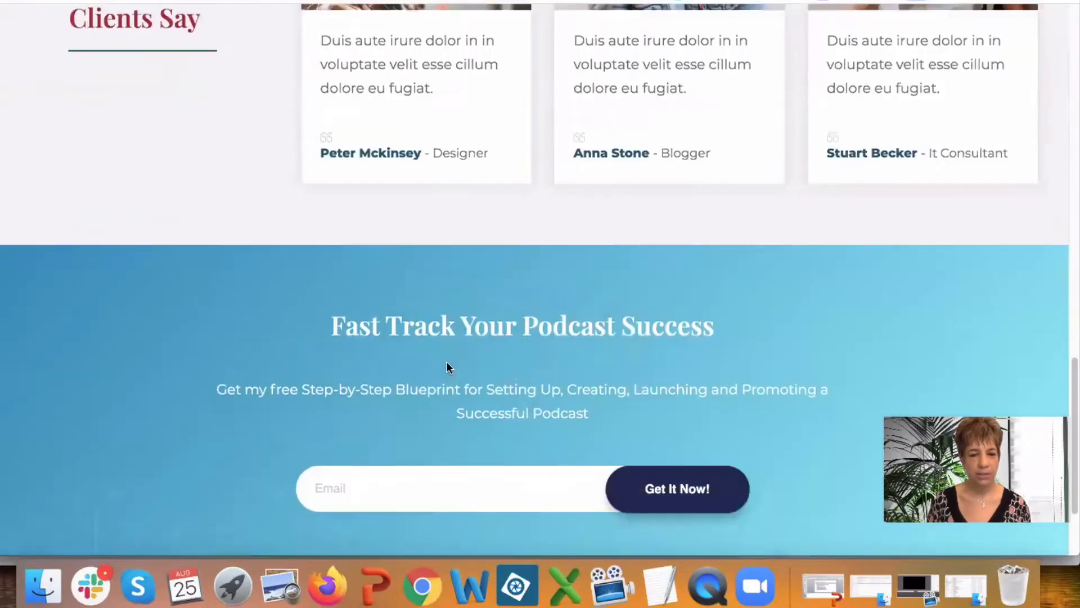
{"action": "scroll", "coordinate": [235, 439], "scroll_direction": "down", "scroll_amount": 1}
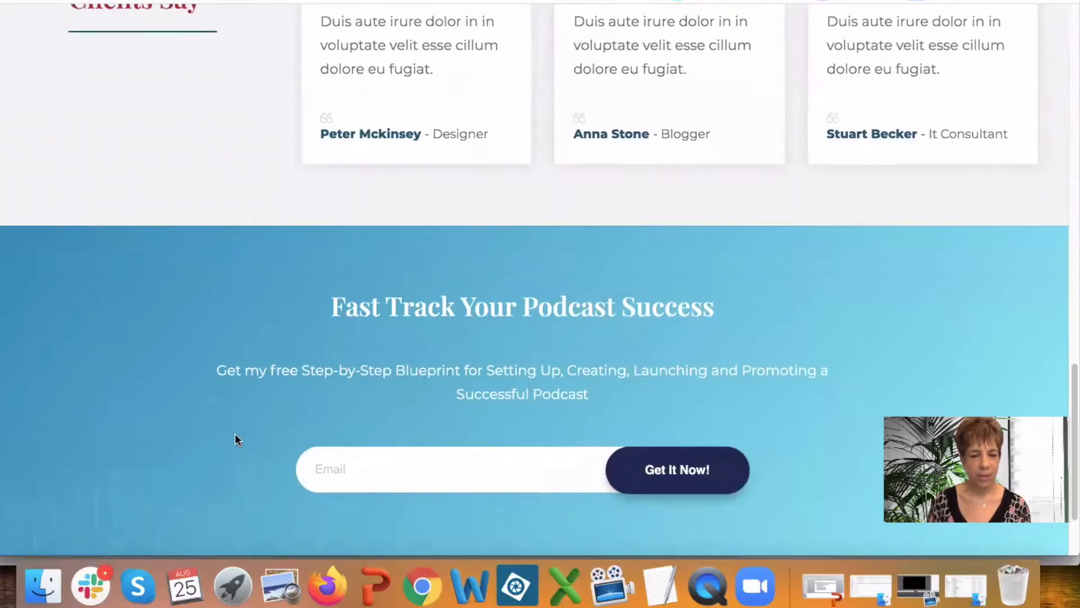
{"action": "scroll", "coordinate": [510, 358], "scroll_direction": "down", "scroll_amount": 5}
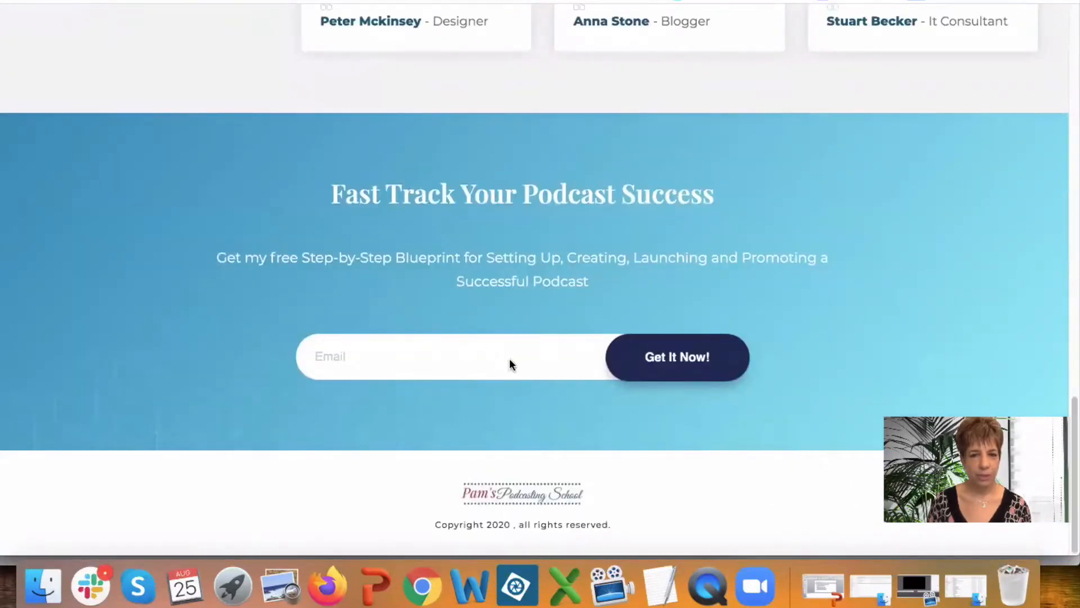
{"action": "scroll", "coordinate": [509, 359], "scroll_direction": "up", "scroll_amount": 20}
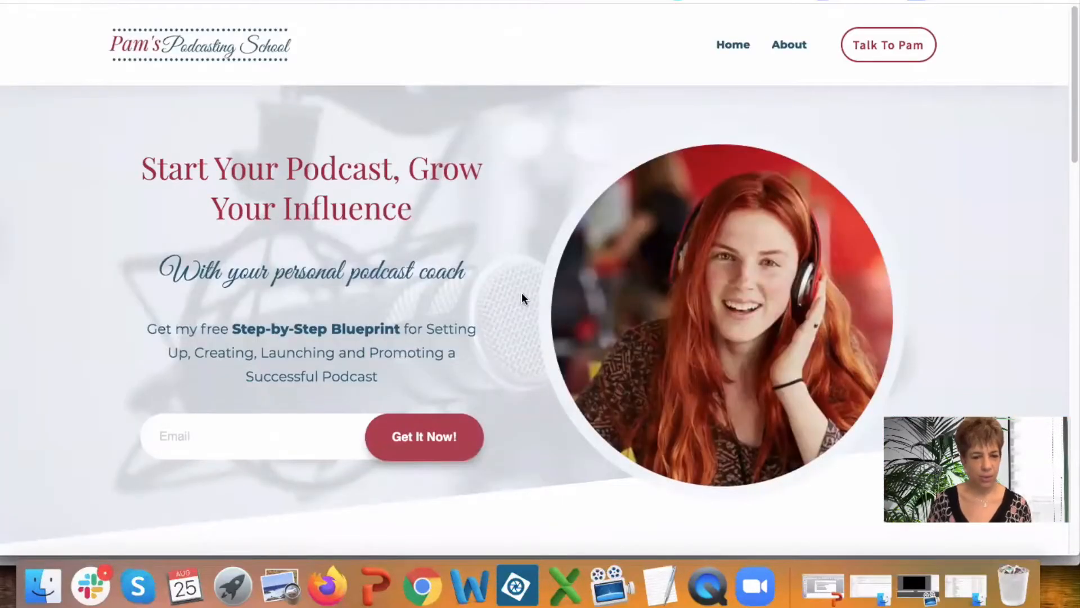
- Request the free Step-by-Step Blueprint with a test email address and review the thank-you page
{"action": "left_click", "coordinate": [243, 434]}
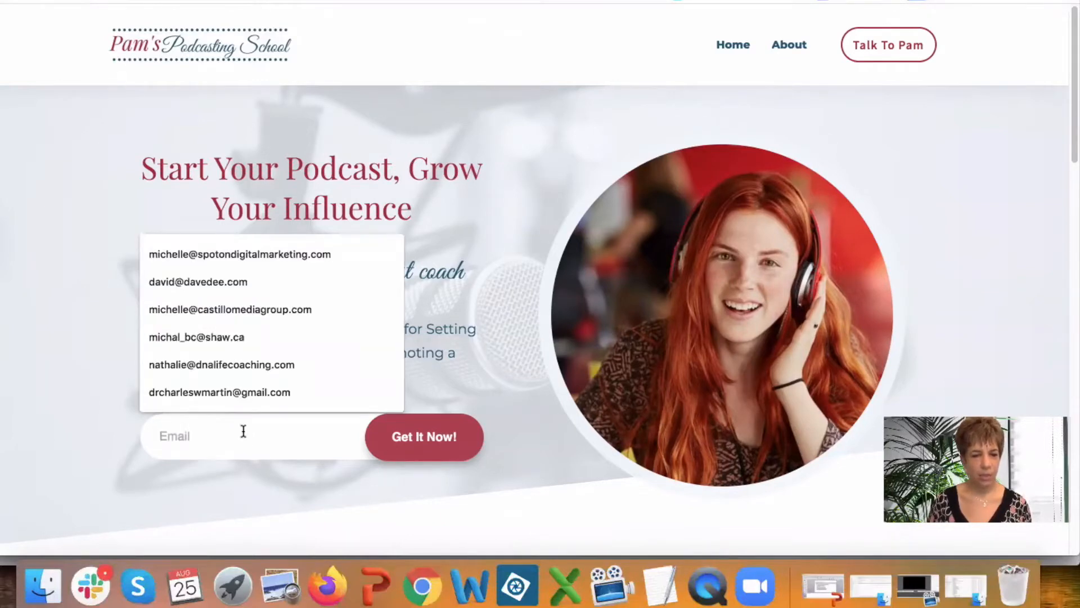
{"action": "type", "text": "test@test.com"}
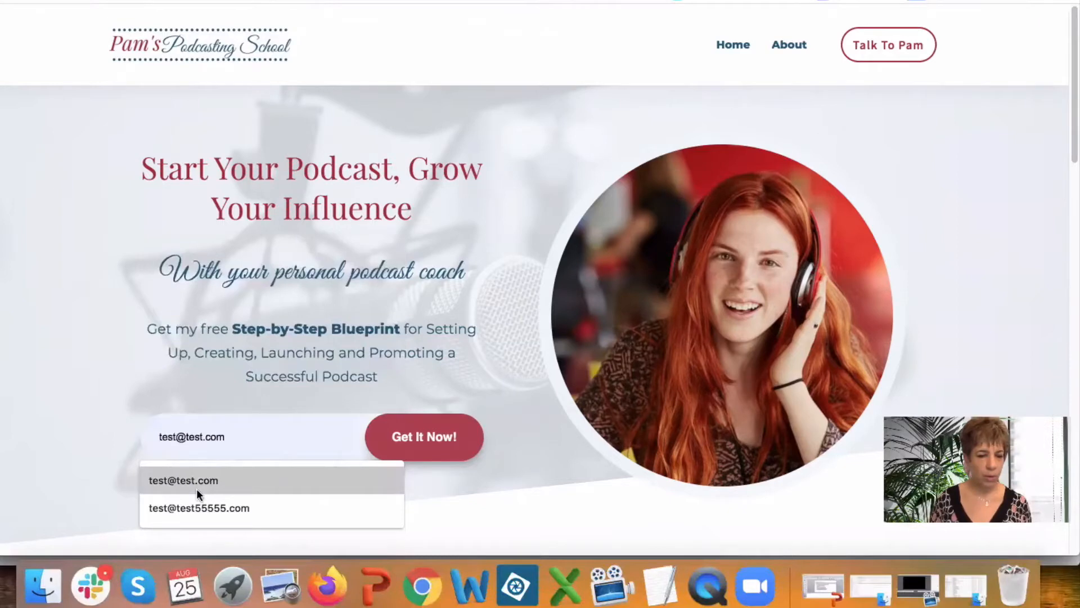
{"action": "left_click", "coordinate": [199, 489]}
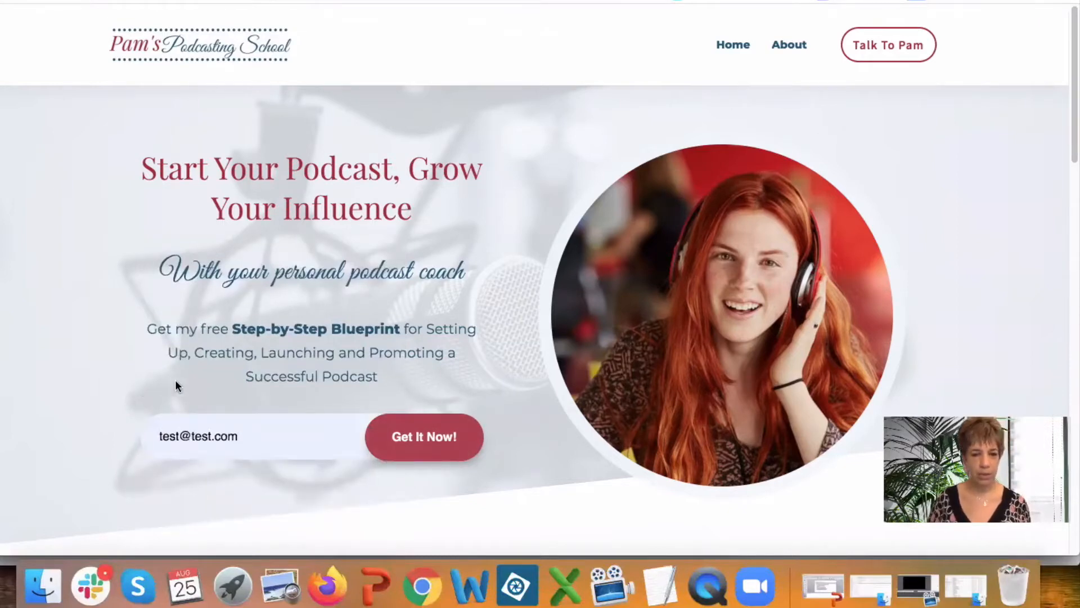
{"action": "left_click", "coordinate": [423, 438]}
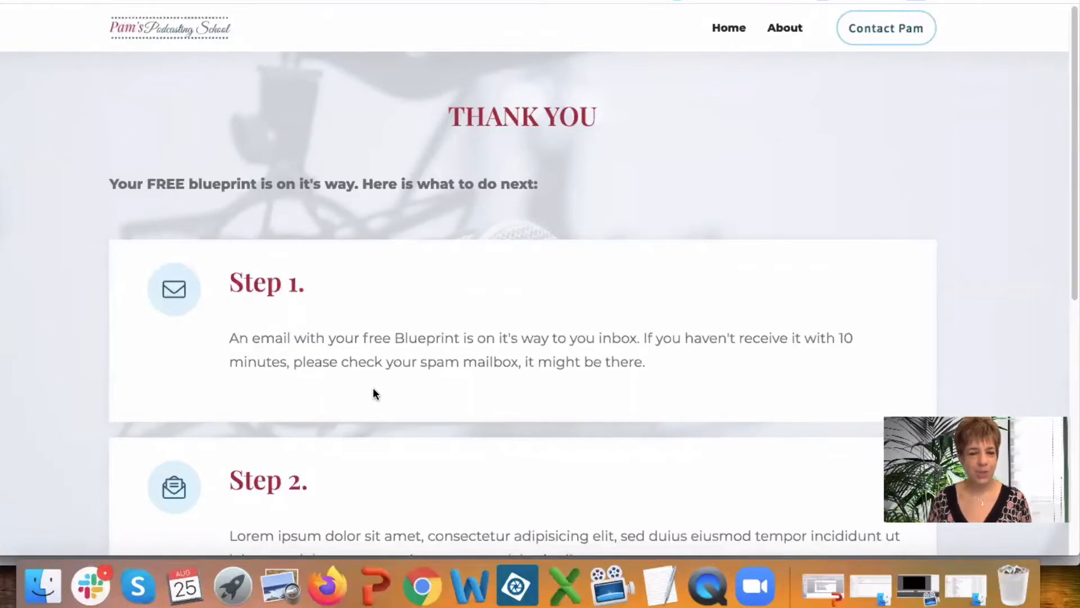
{"action": "scroll", "coordinate": [374, 388], "scroll_direction": "down", "scroll_amount": 8}
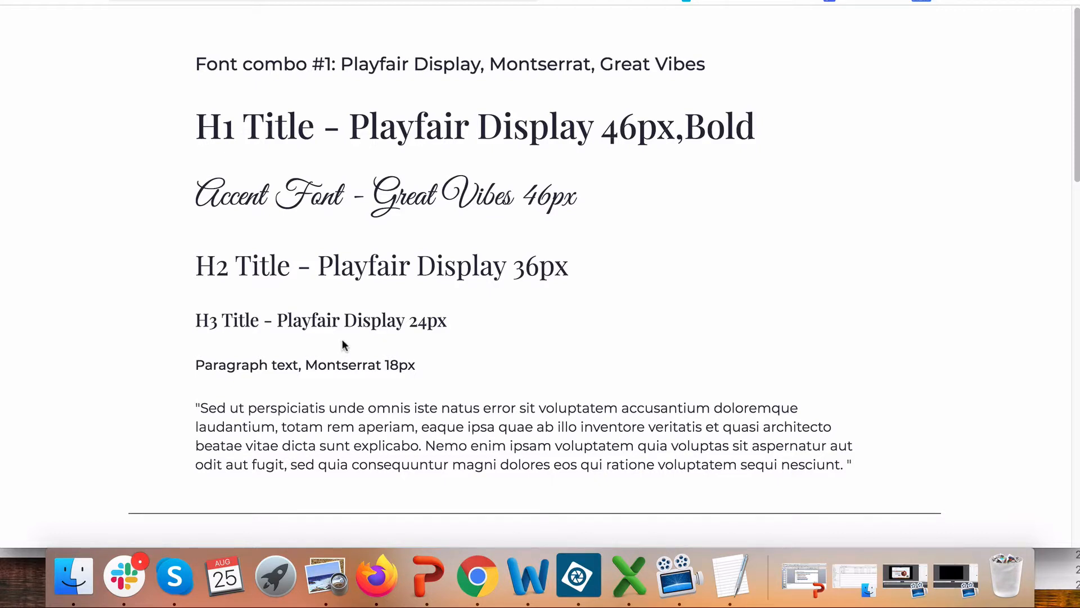
- Start the site wizard from the Theme Builder dashboard and keep the placeholder logo
{"action": "left_click", "coordinate": [315, 563]}
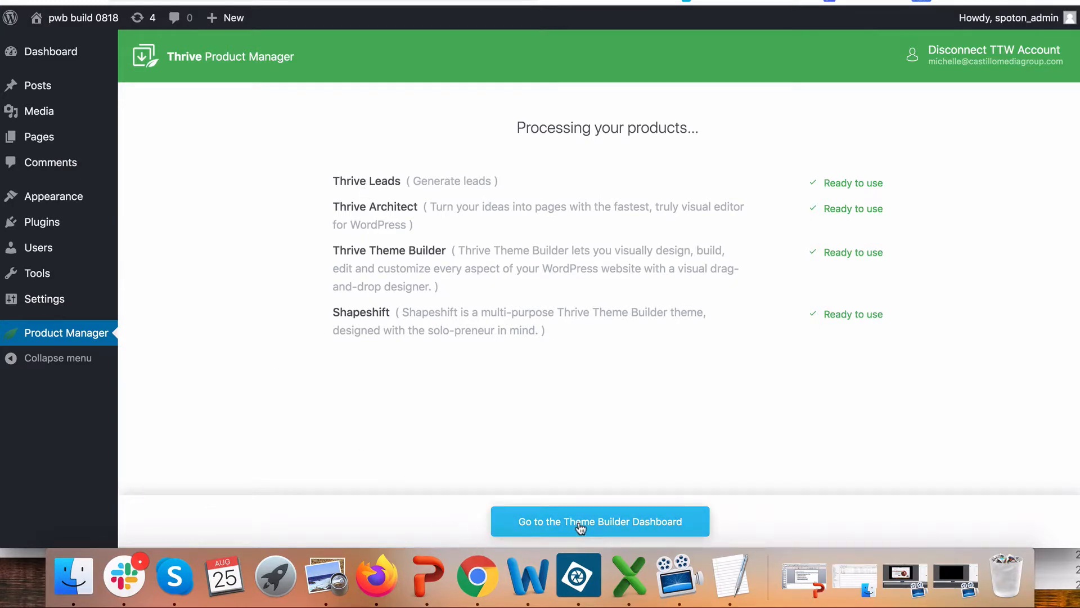
{"action": "left_click", "coordinate": [610, 524]}
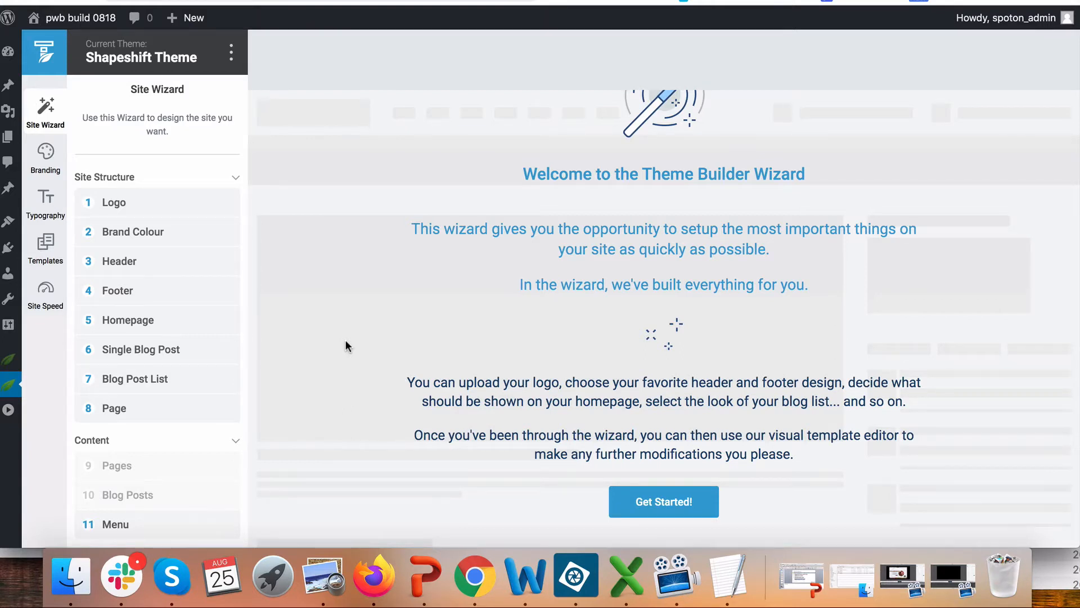
{"action": "left_click", "coordinate": [666, 509]}
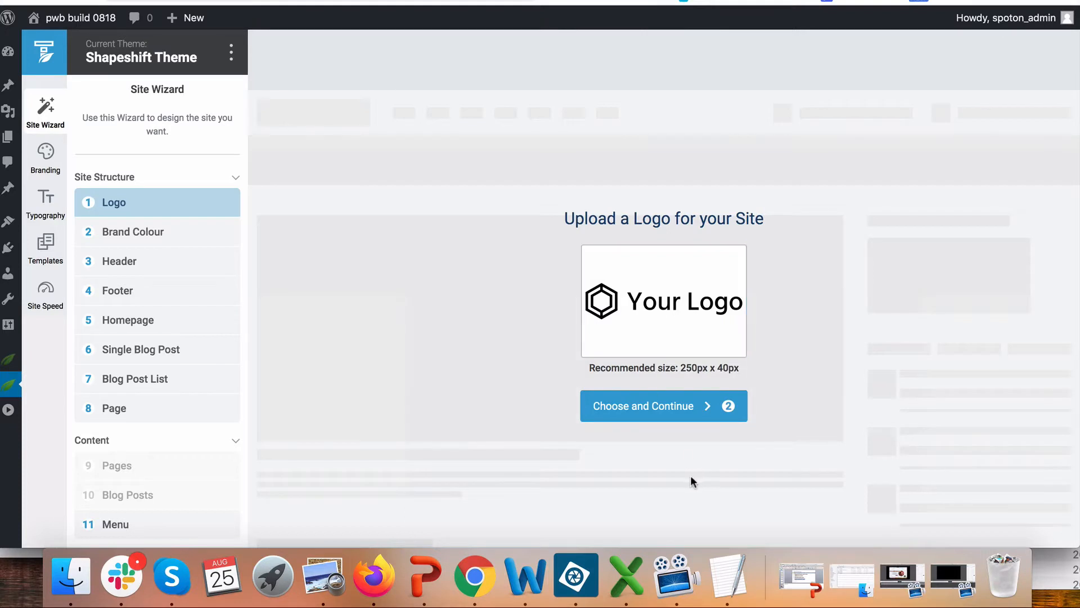
{"action": "left_click", "coordinate": [631, 413]}
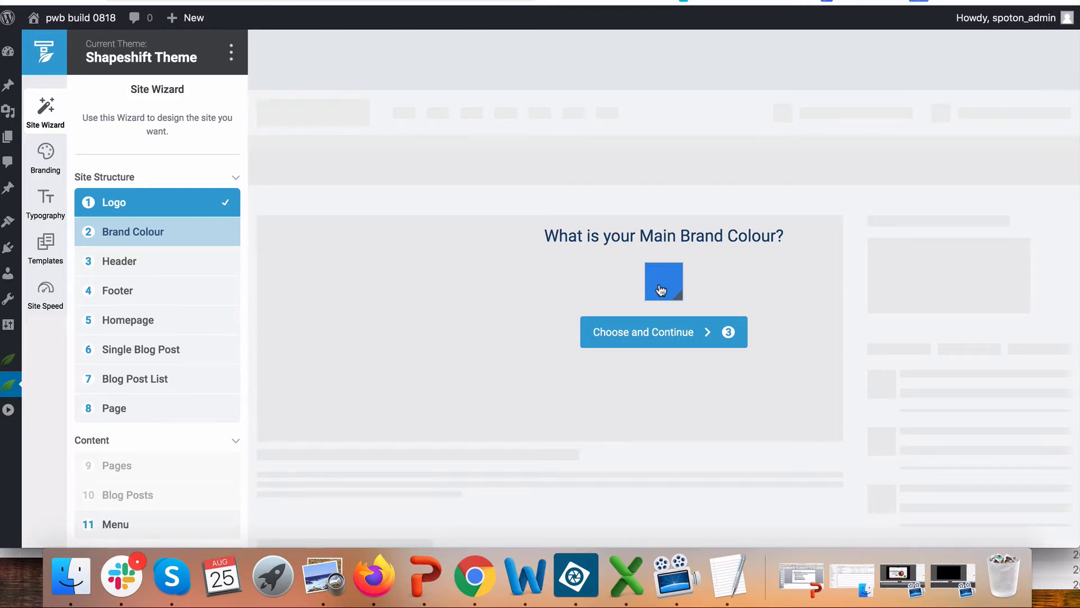
- Switch to TextEdit, copy the colour code 1C546F from the open note and return to the site wizard
{"action": "left_click", "coordinate": [729, 575]}
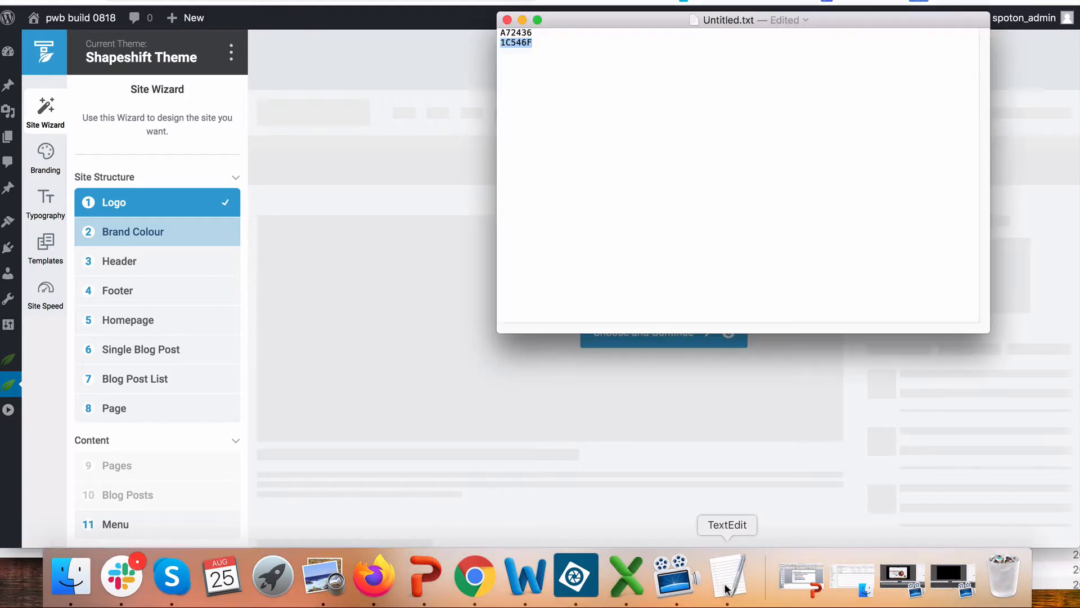
{"action": "right_click", "coordinate": [503, 42]}
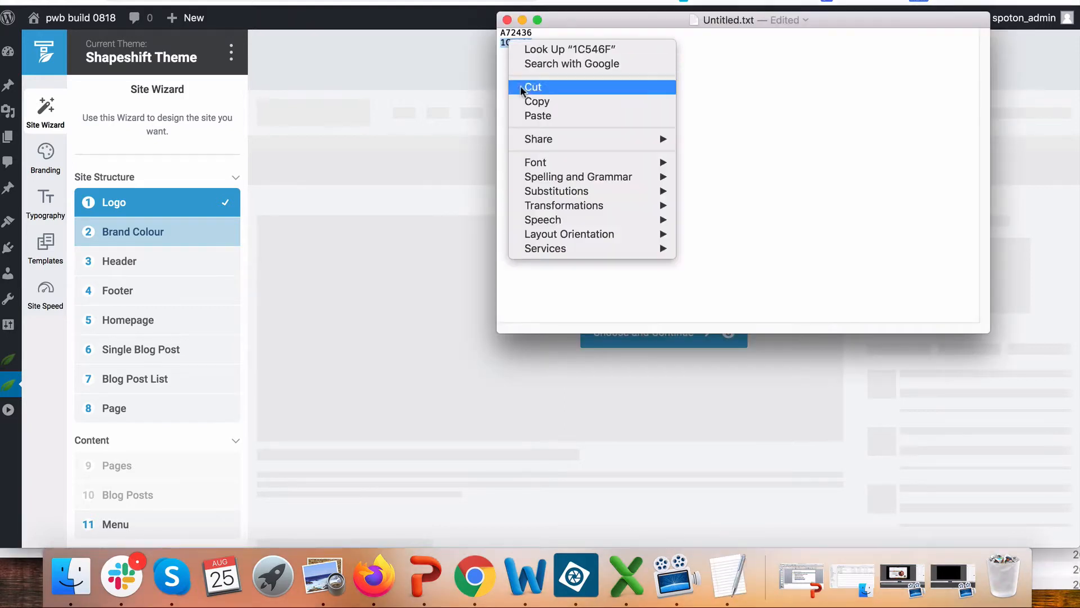
{"action": "left_click", "coordinate": [527, 101]}
{"action": "left_click", "coordinate": [418, 260]}
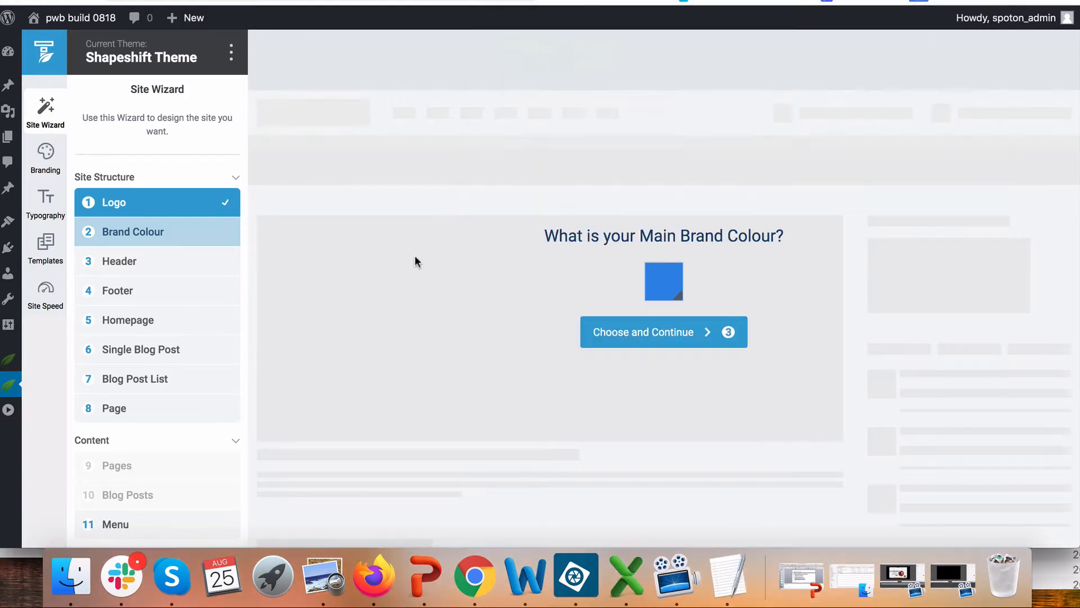
- Set the main brand colour to #1c546f and continue to the header template choice
{"action": "left_click", "coordinate": [659, 279]}
{"action": "double_click", "coordinate": [644, 513]}
{"action": "right_click", "coordinate": [644, 513]}
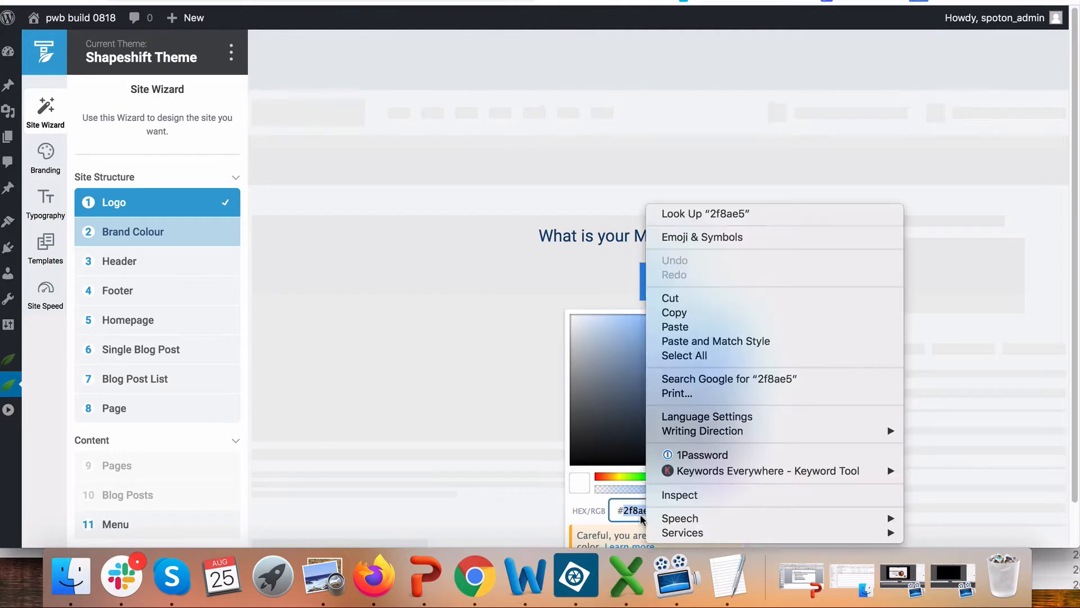
{"action": "left_click", "coordinate": [668, 325]}
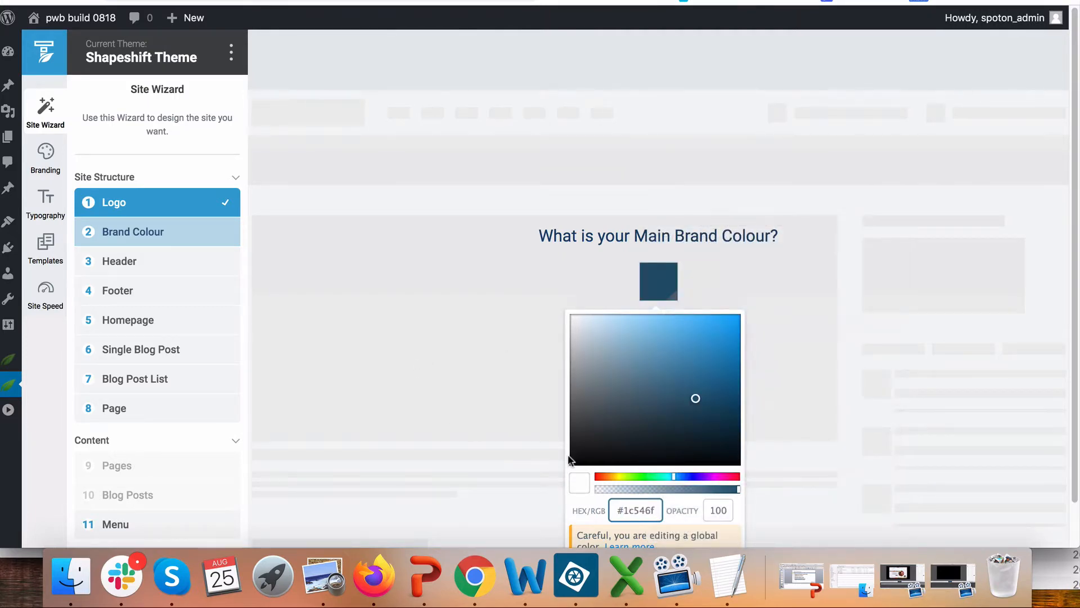
{"action": "scroll", "coordinate": [567, 459], "scroll_direction": "down", "scroll_amount": 1}
{"action": "left_click", "coordinate": [702, 532]}
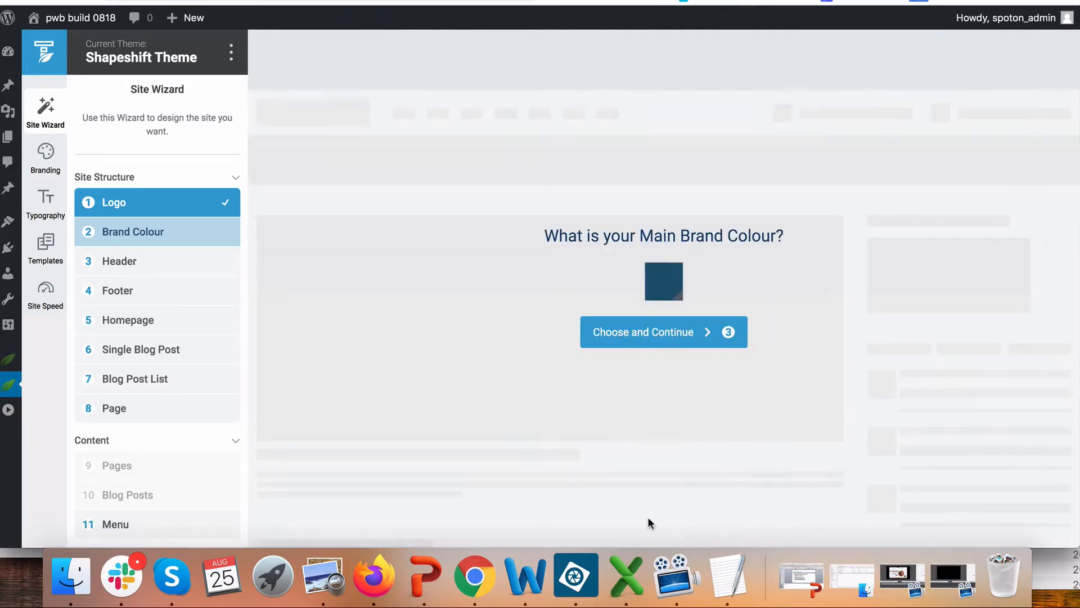
{"action": "left_click", "coordinate": [639, 332]}
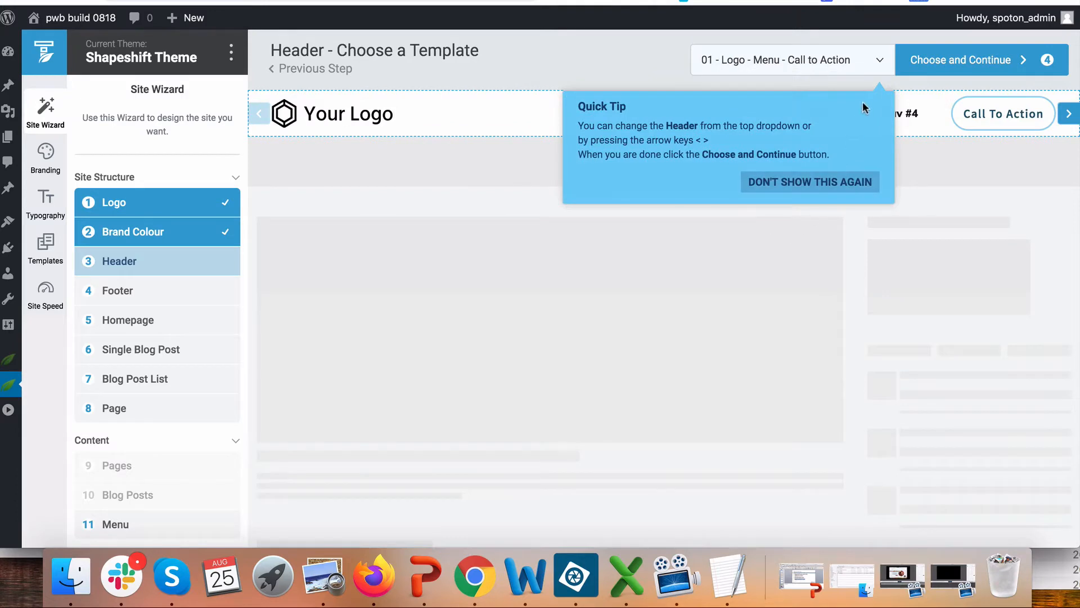
- Dismiss the quick tip, browse the header templates and choose "01 - Logo - Menu - Call to Action"
{"action": "left_click", "coordinate": [844, 184]}
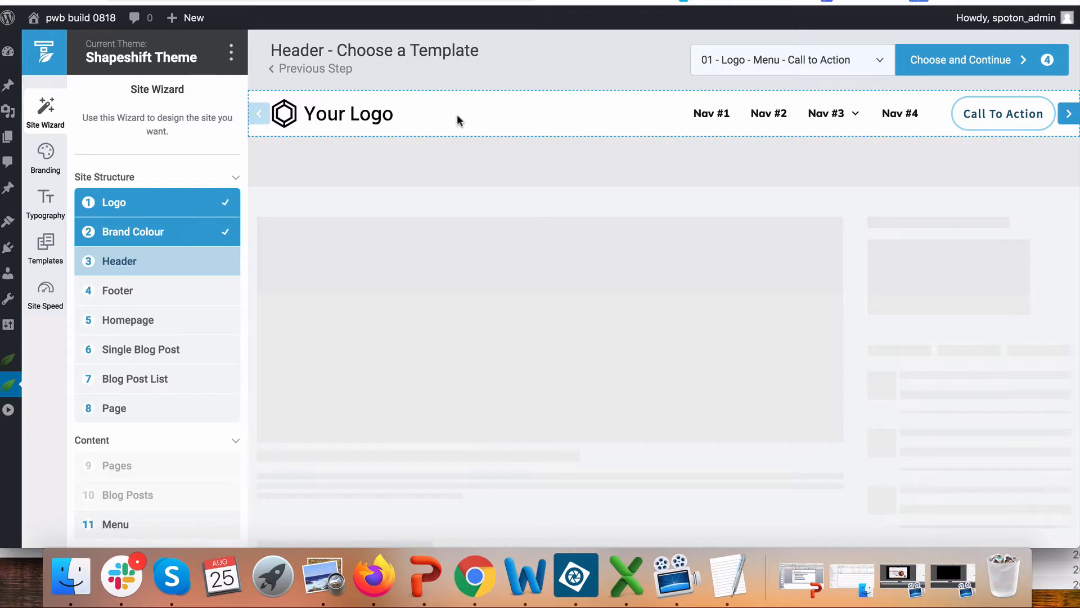
{"action": "left_click", "coordinate": [872, 60]}
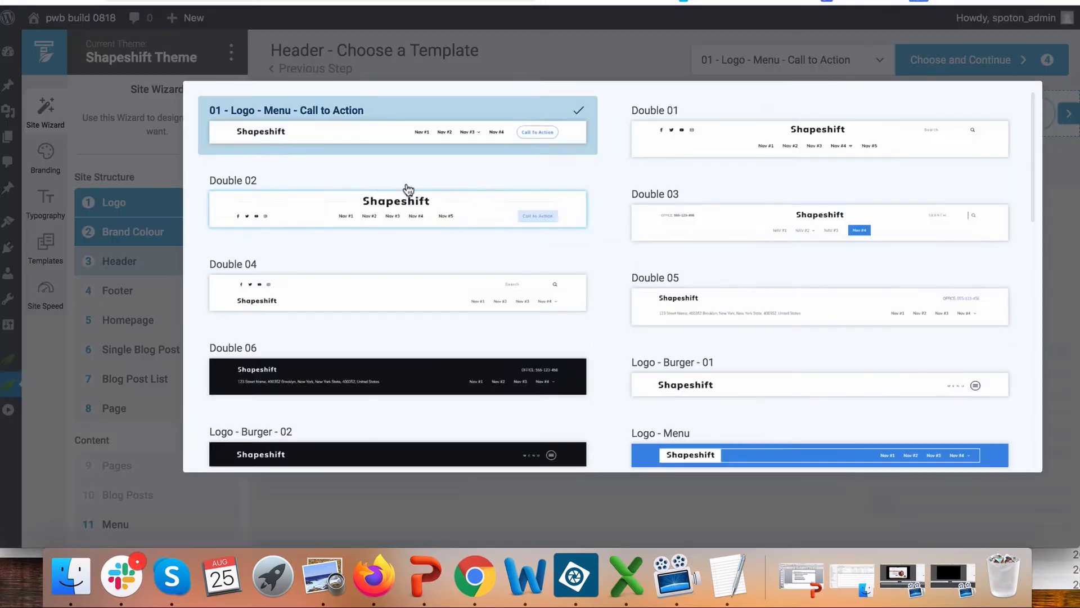
{"action": "scroll", "coordinate": [594, 179], "scroll_direction": "down", "scroll_amount": 10}
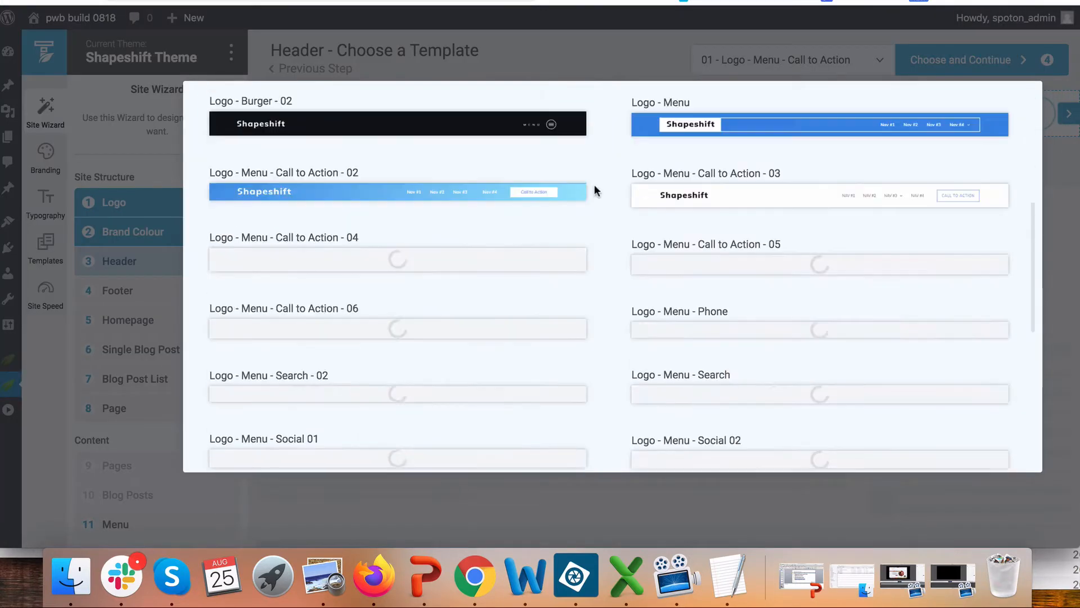
{"action": "scroll", "coordinate": [598, 289], "scroll_direction": "down", "scroll_amount": 3}
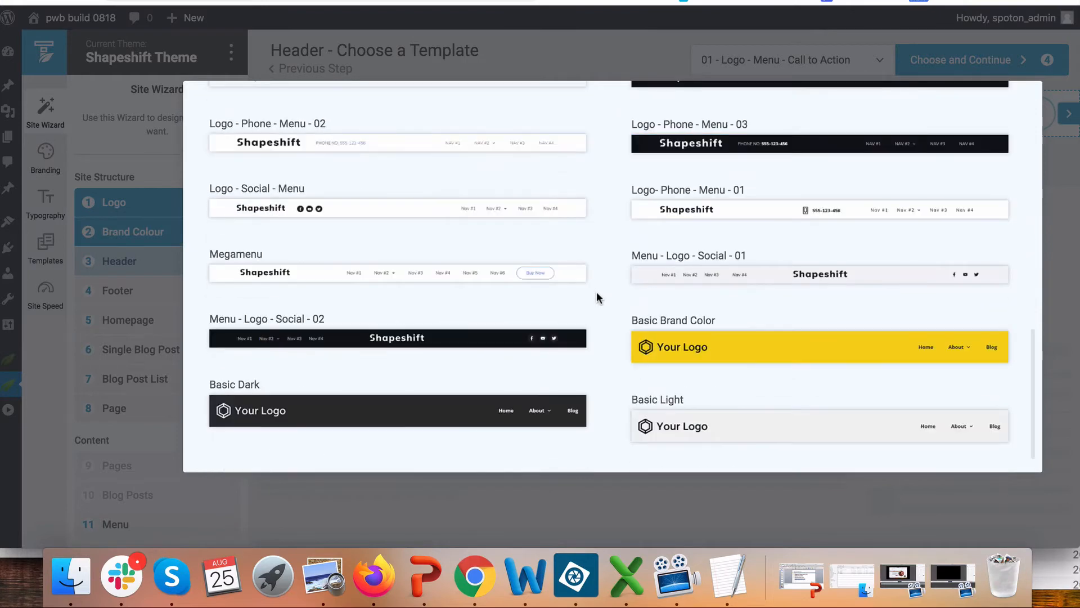
{"action": "scroll", "coordinate": [596, 291], "scroll_direction": "up", "scroll_amount": 15}
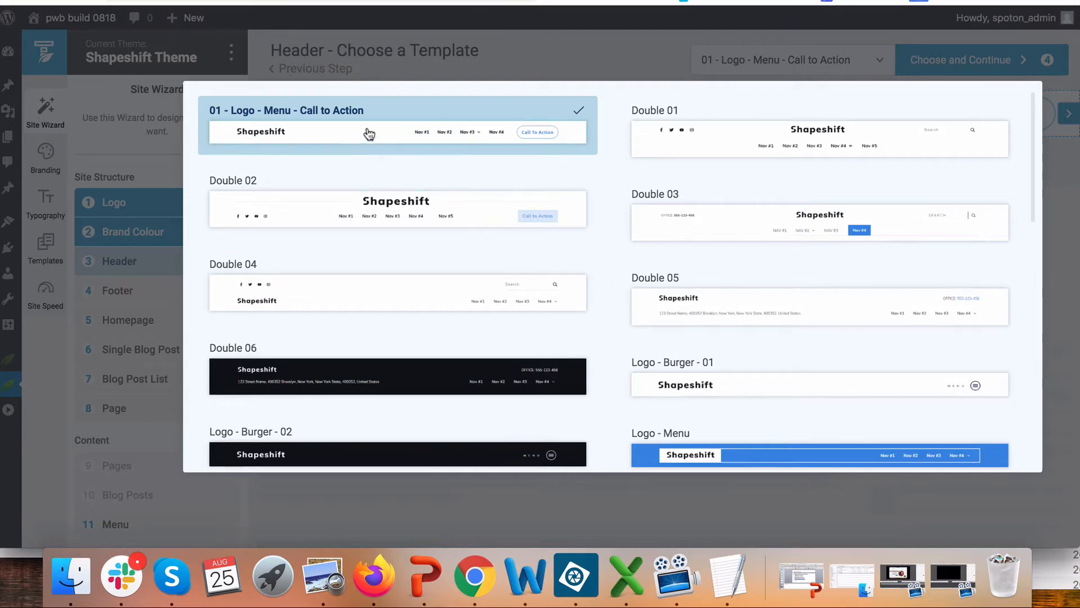
{"action": "left_click", "coordinate": [496, 67]}
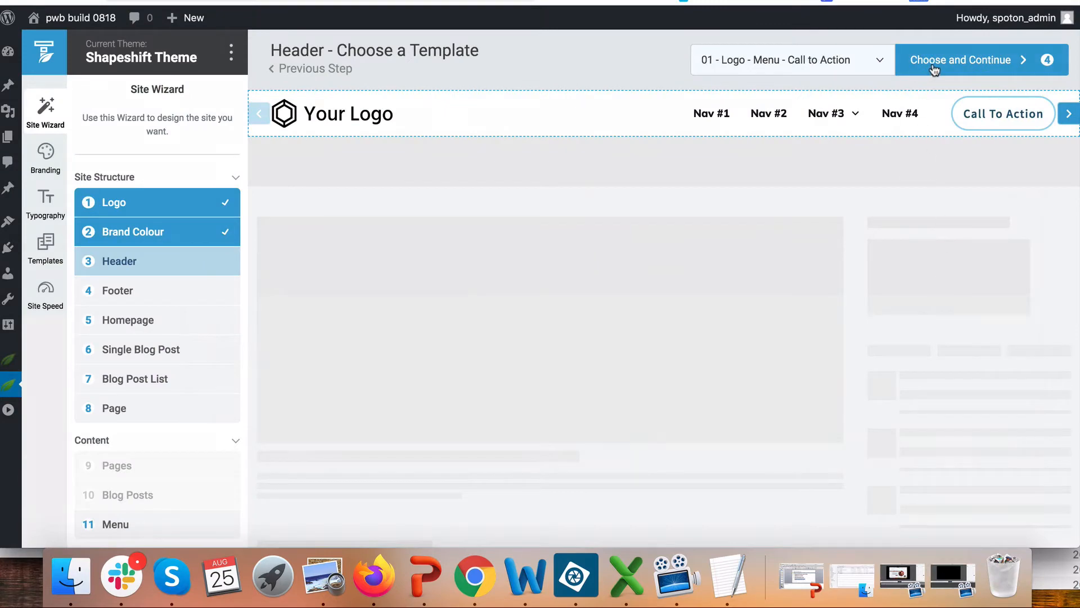
{"action": "left_click", "coordinate": [931, 63]}
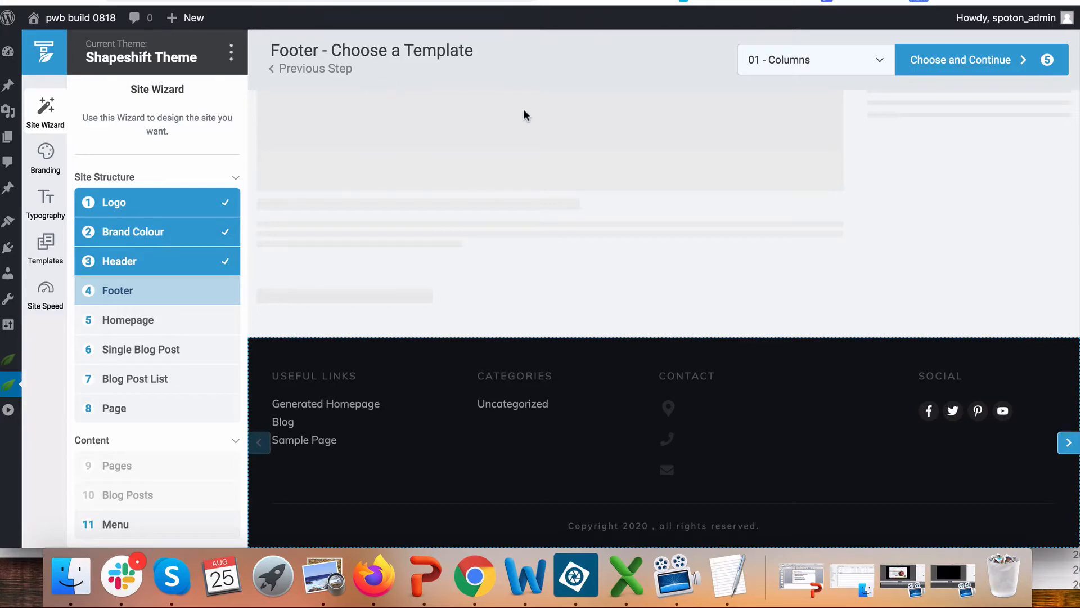
- Browse the footer templates, choose "Social 01" and continue to the homepage choice
{"action": "left_click", "coordinate": [873, 63]}
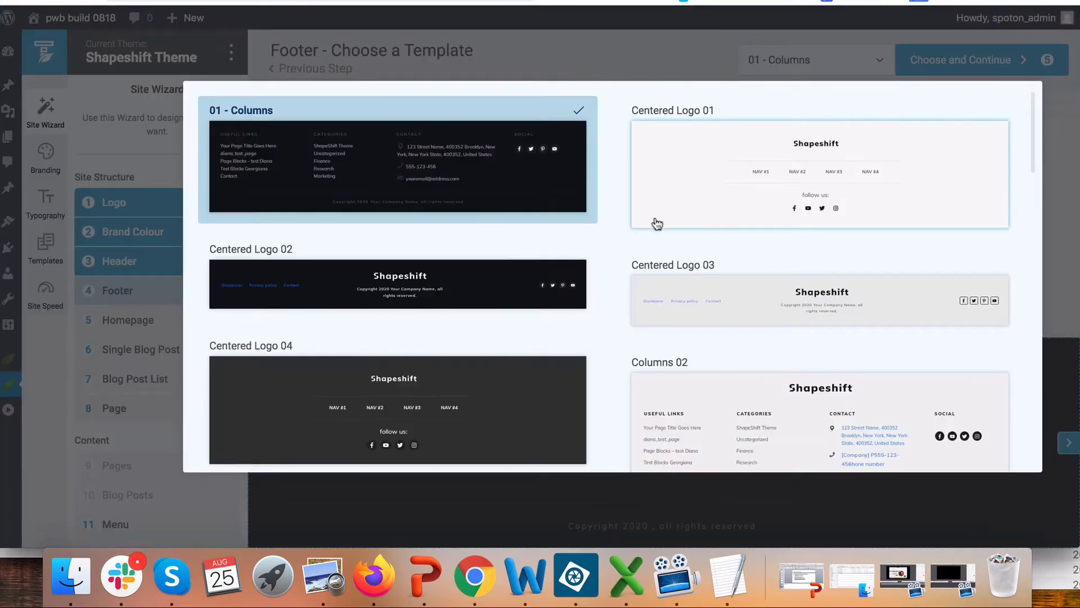
{"action": "scroll", "coordinate": [688, 218], "scroll_direction": "down", "scroll_amount": 6}
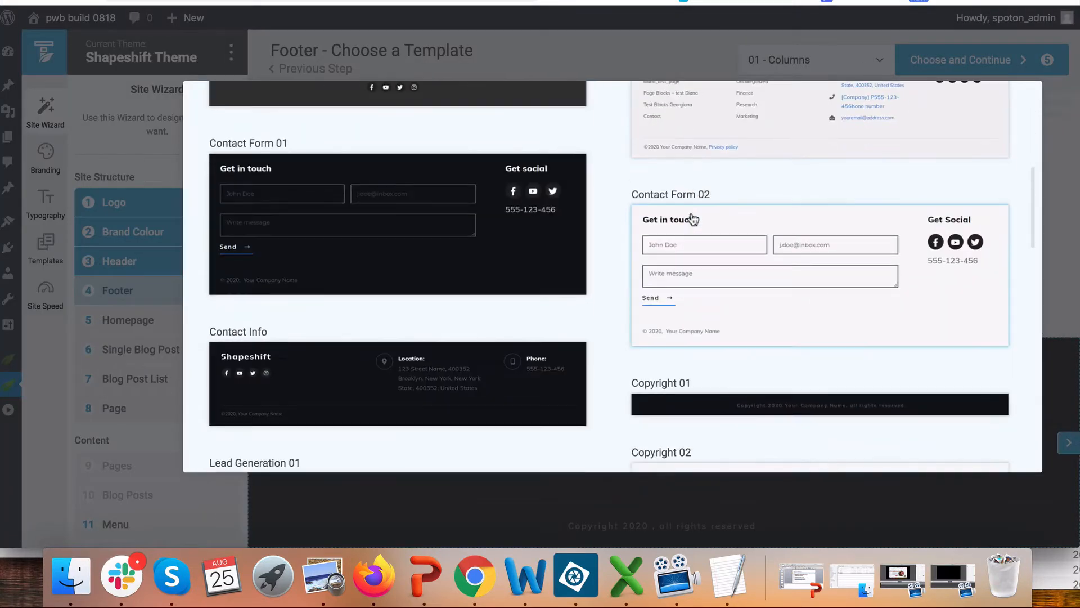
{"action": "scroll", "coordinate": [693, 218], "scroll_direction": "down", "scroll_amount": 7}
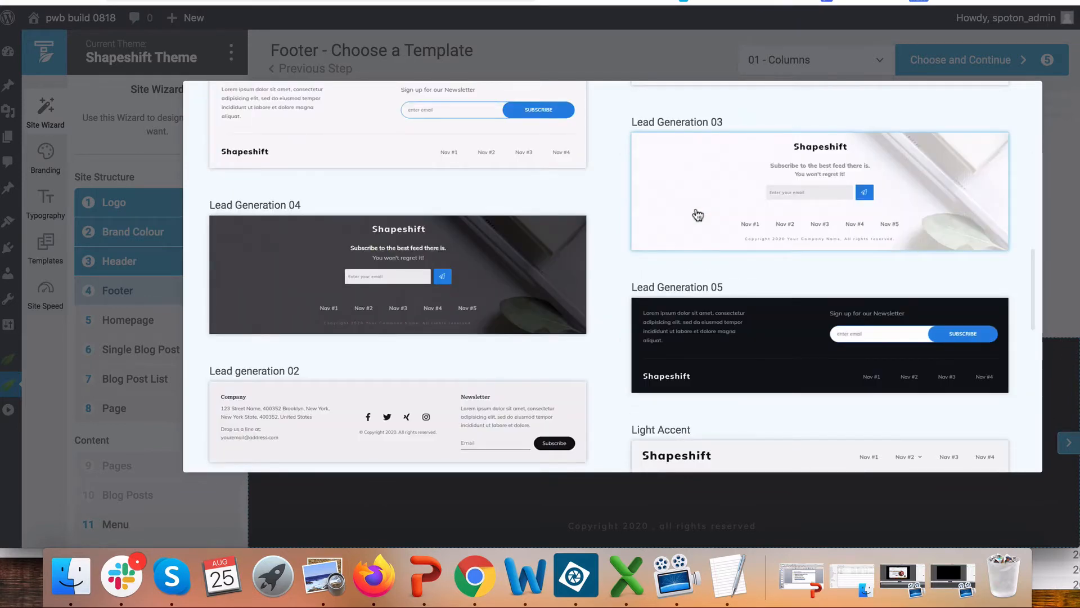
{"action": "scroll", "coordinate": [698, 215], "scroll_direction": "down", "scroll_amount": 3}
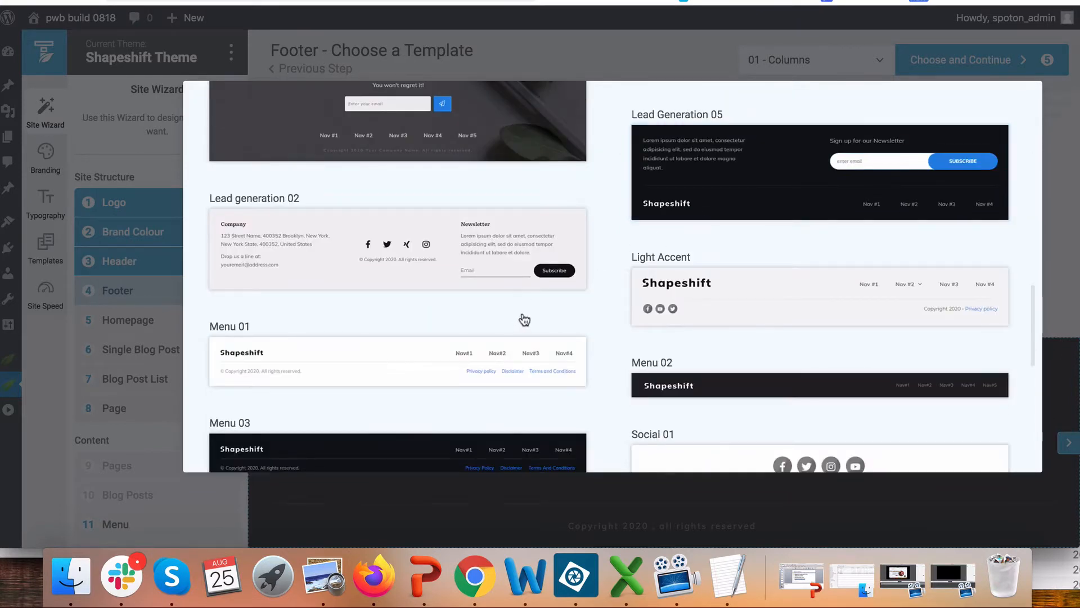
{"action": "scroll", "coordinate": [524, 319], "scroll_direction": "down", "scroll_amount": 6}
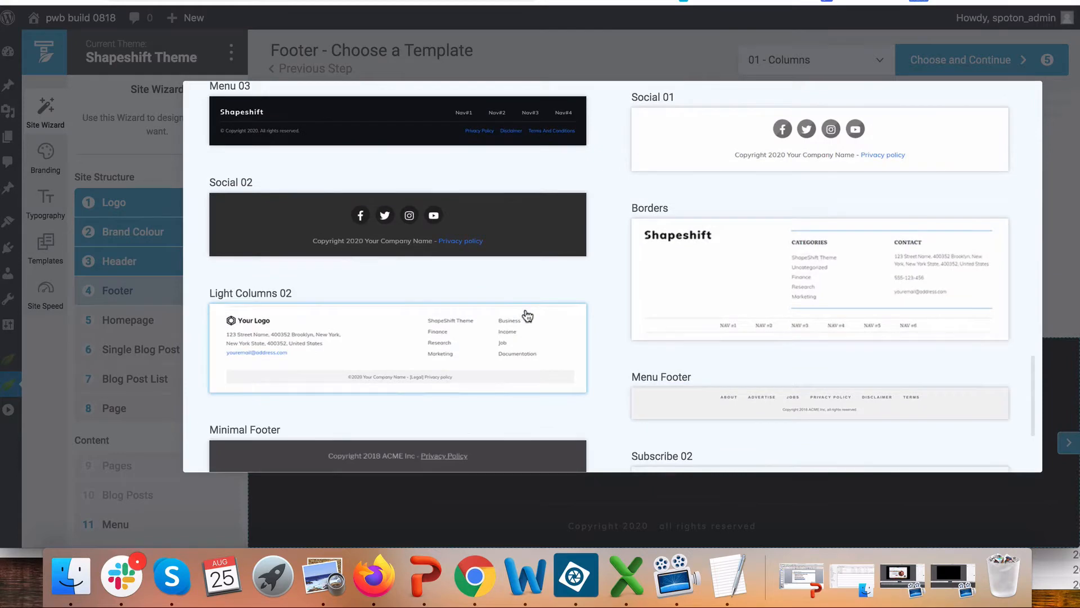
{"action": "scroll", "coordinate": [526, 317], "scroll_direction": "down", "scroll_amount": 2}
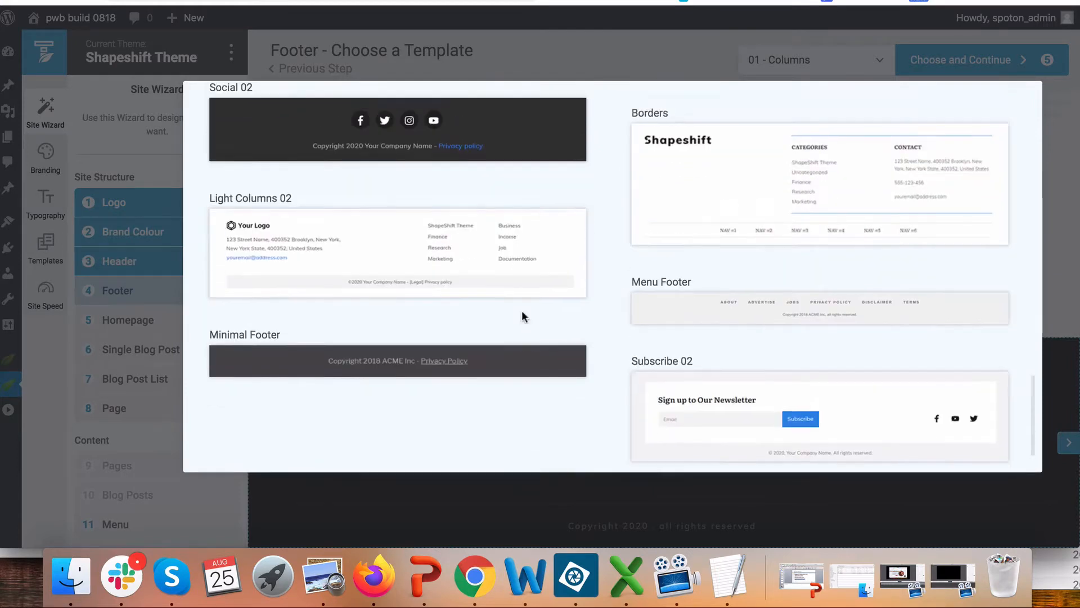
{"action": "scroll", "coordinate": [523, 316], "scroll_direction": "up", "scroll_amount": 4}
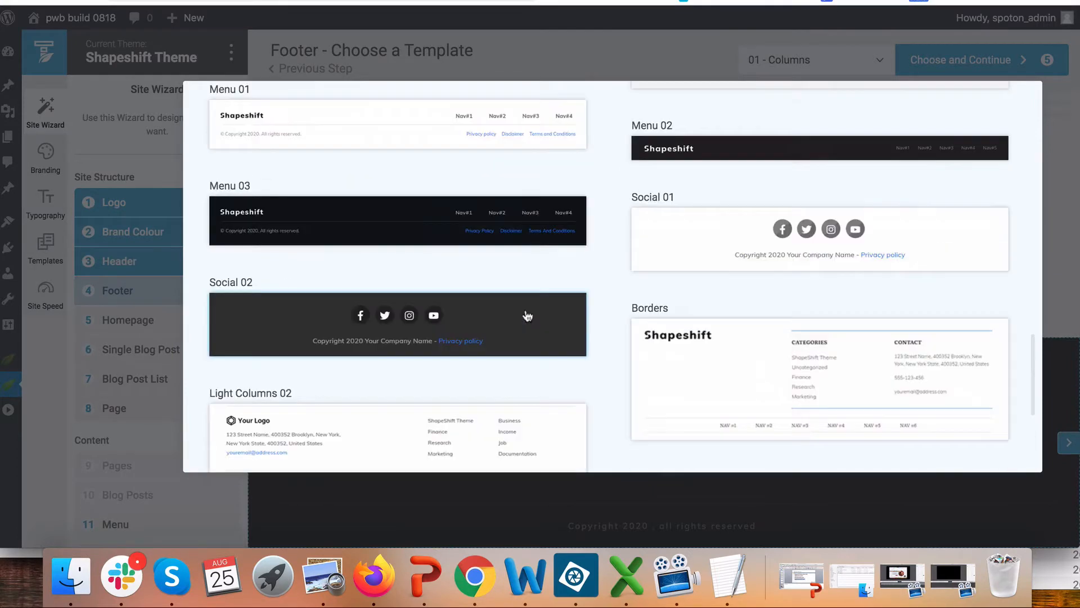
{"action": "left_click", "coordinate": [662, 229]}
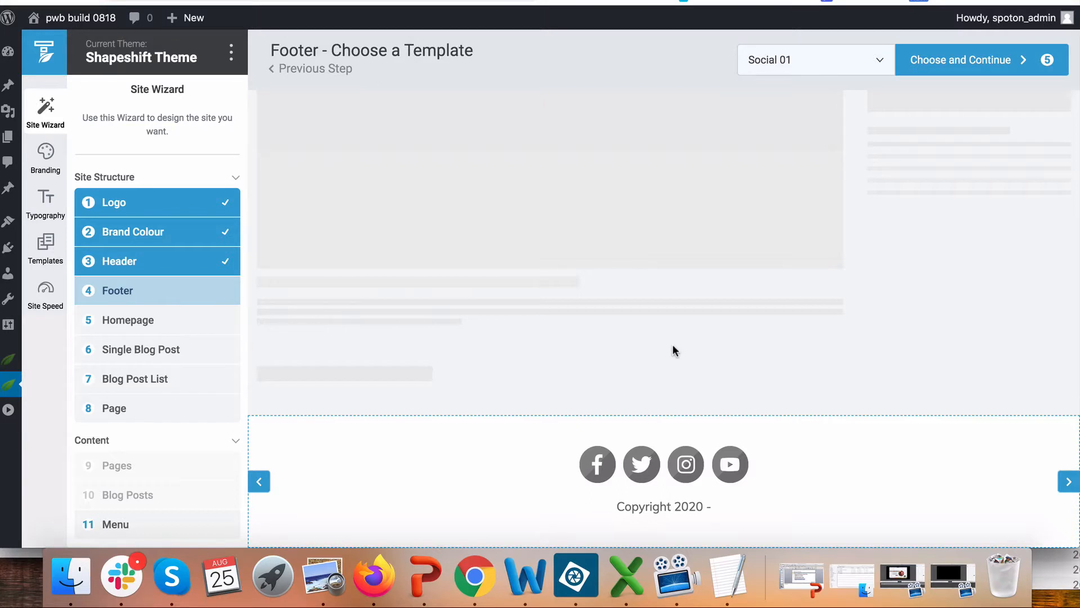
{"action": "left_click", "coordinate": [972, 61]}
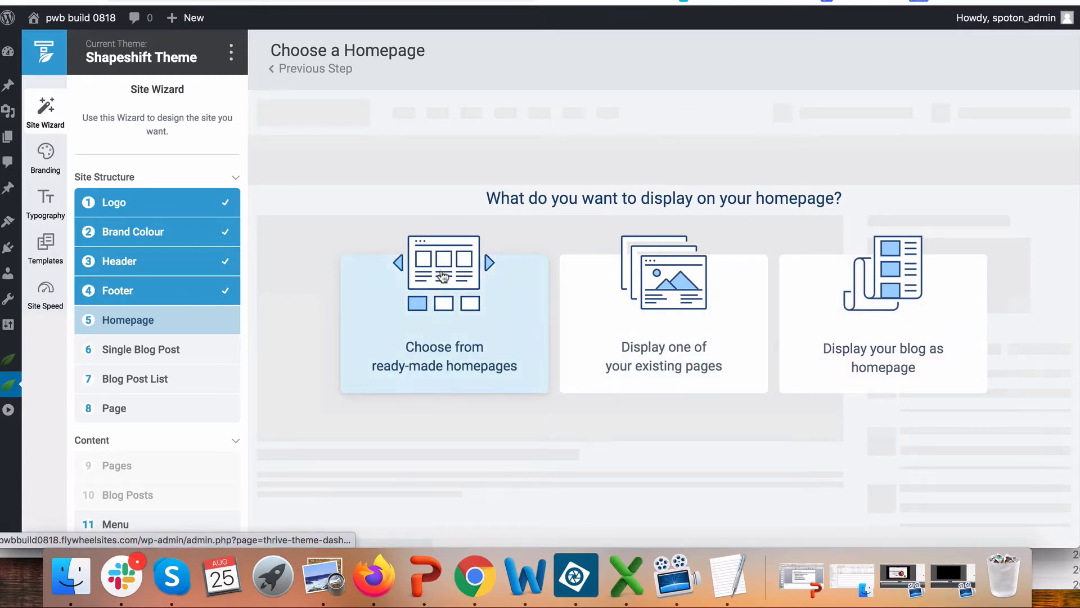
- Choose a ready-made homepage, review the available designs, keep "Homepage – Local Business Focused 02" and continue
{"action": "left_click", "coordinate": [437, 275]}
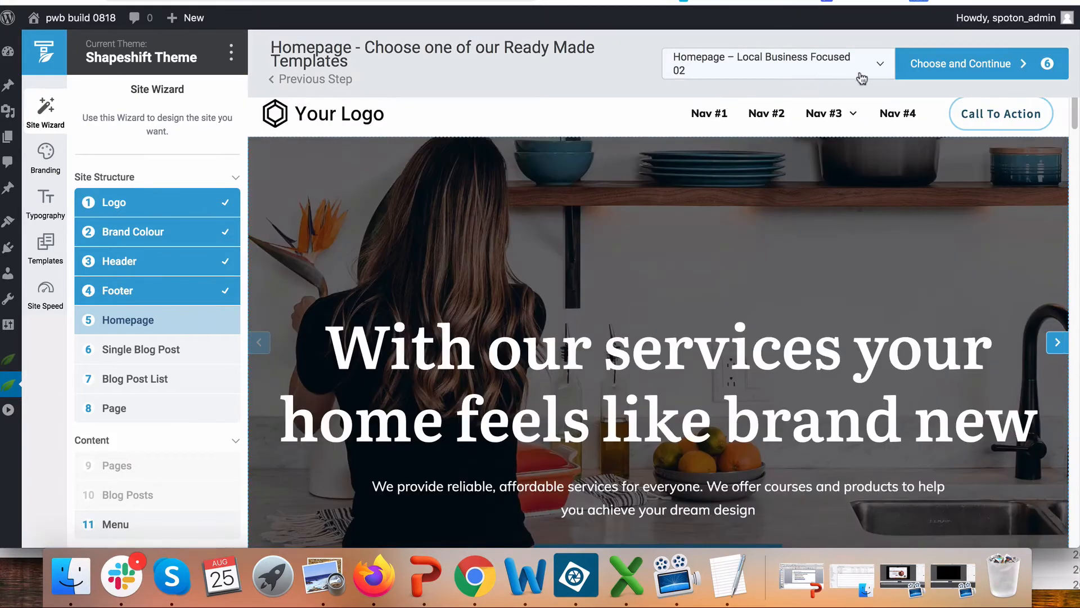
{"action": "left_click", "coordinate": [878, 66]}
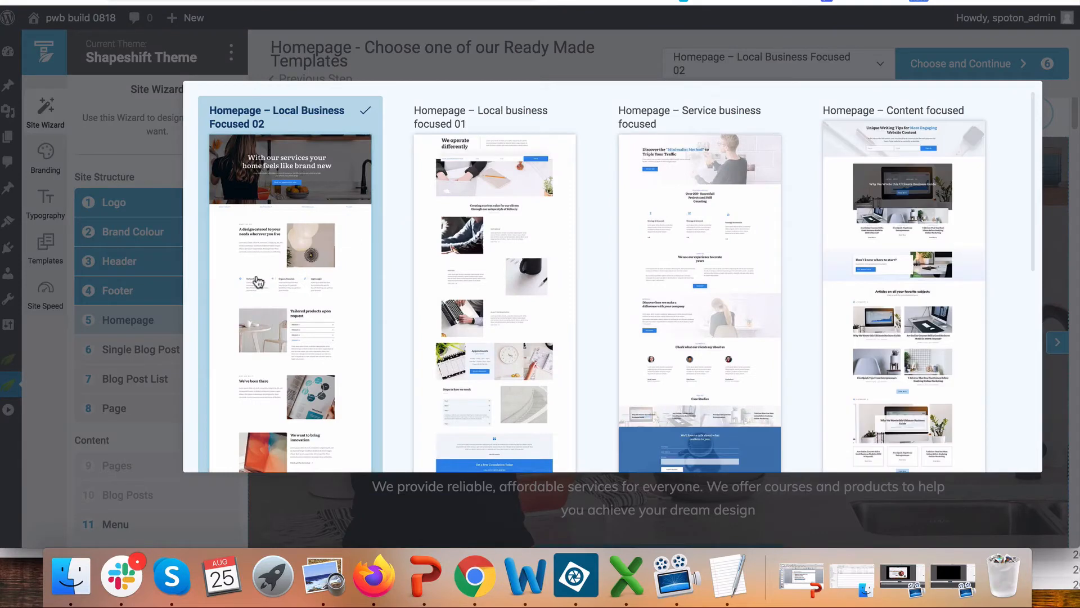
{"action": "scroll", "coordinate": [472, 301], "scroll_direction": "down", "scroll_amount": 10}
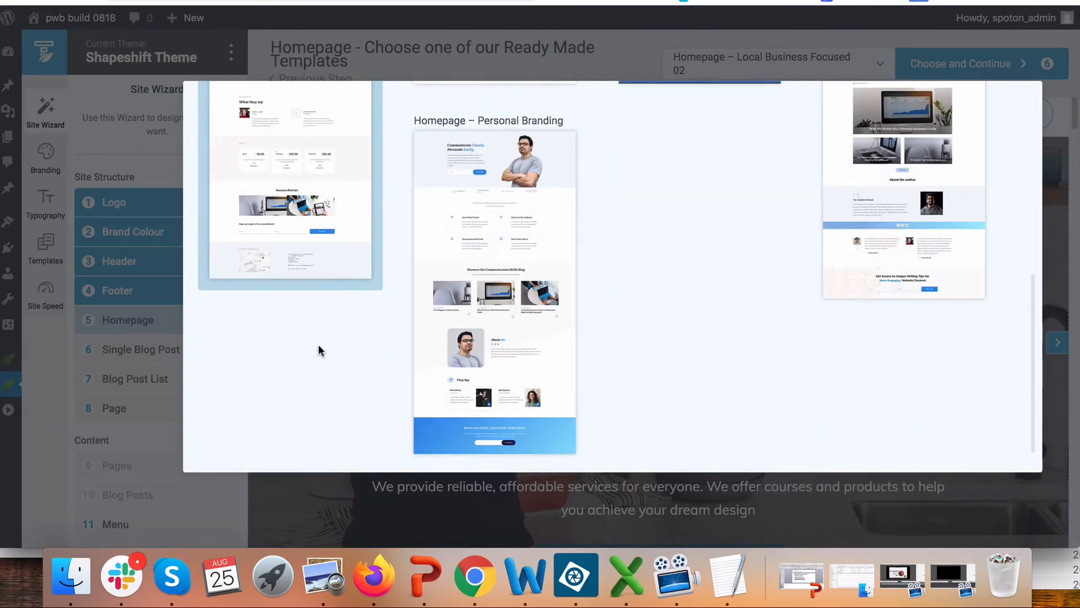
{"action": "scroll", "coordinate": [318, 344], "scroll_direction": "up", "scroll_amount": 10}
{"action": "scroll", "coordinate": [323, 349], "scroll_direction": "down", "scroll_amount": 10}
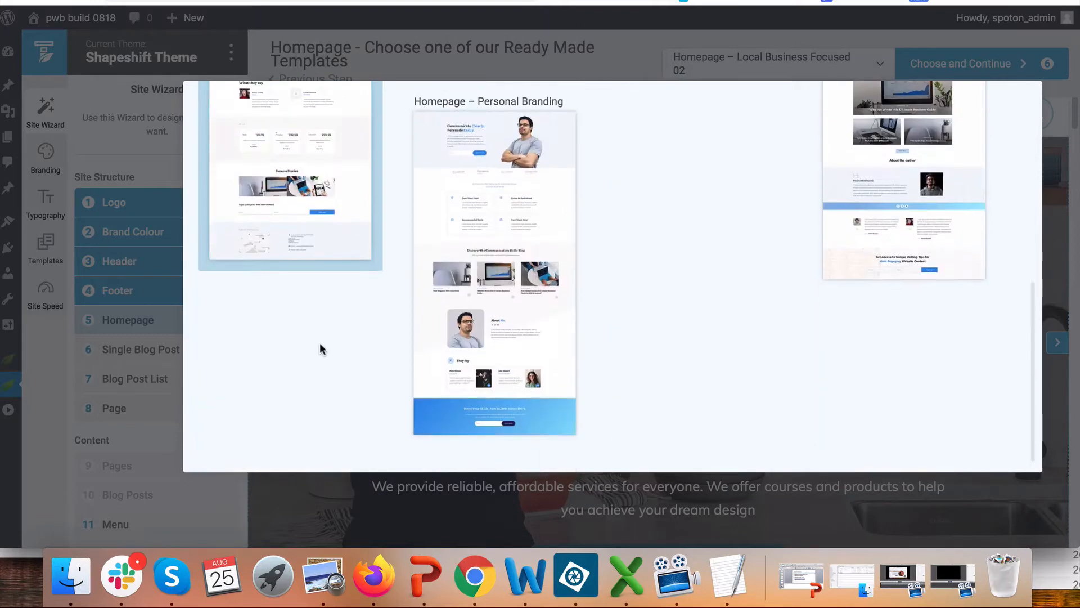
{"action": "scroll", "coordinate": [289, 375], "scroll_direction": "up", "scroll_amount": 2}
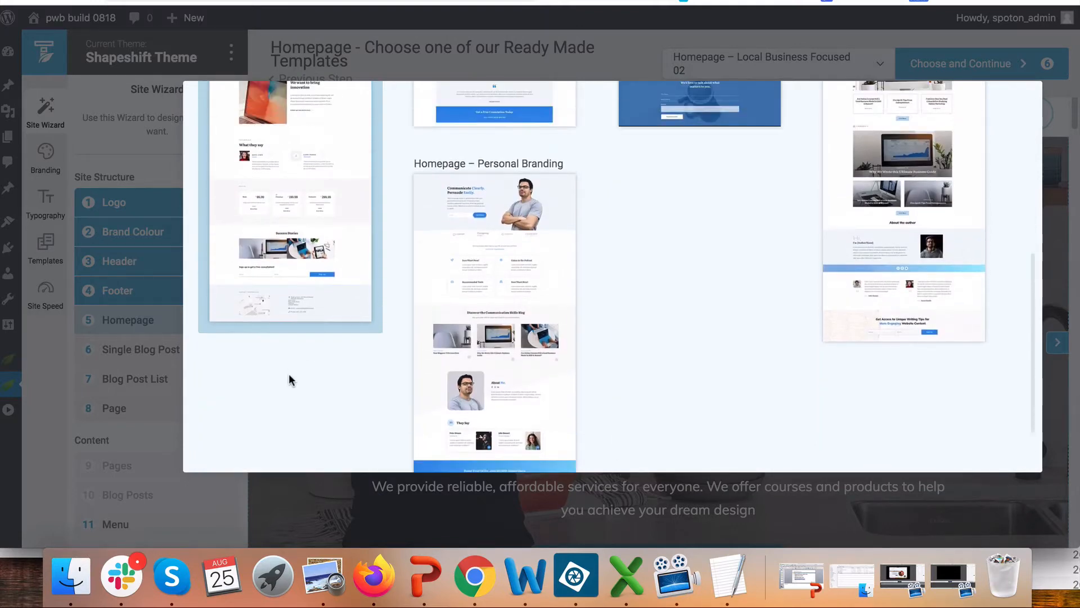
{"action": "scroll", "coordinate": [296, 393], "scroll_direction": "up", "scroll_amount": 10}
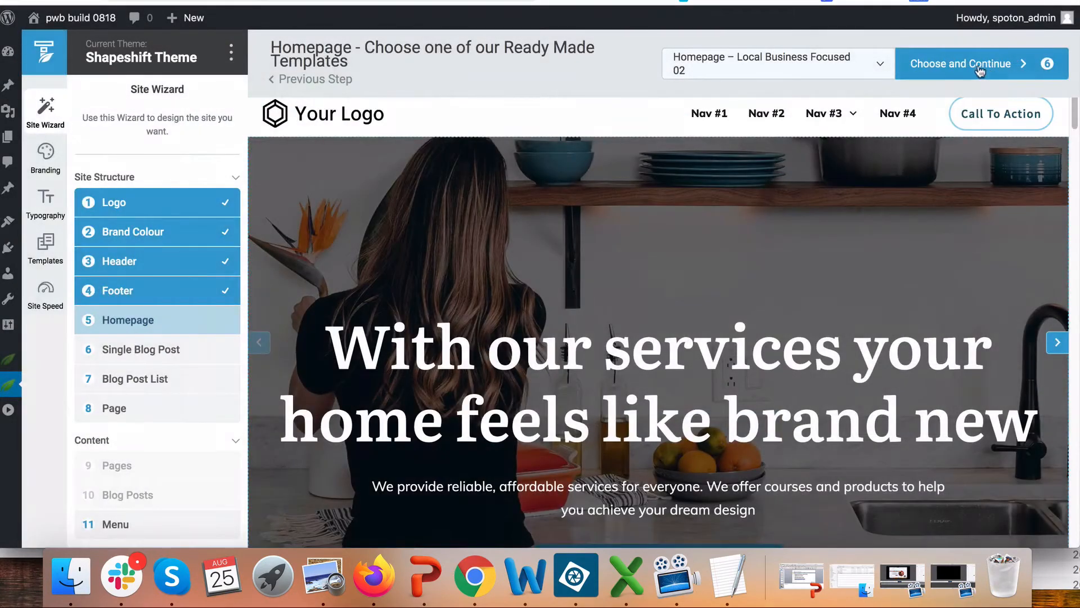
{"action": "left_click", "coordinate": [939, 66]}
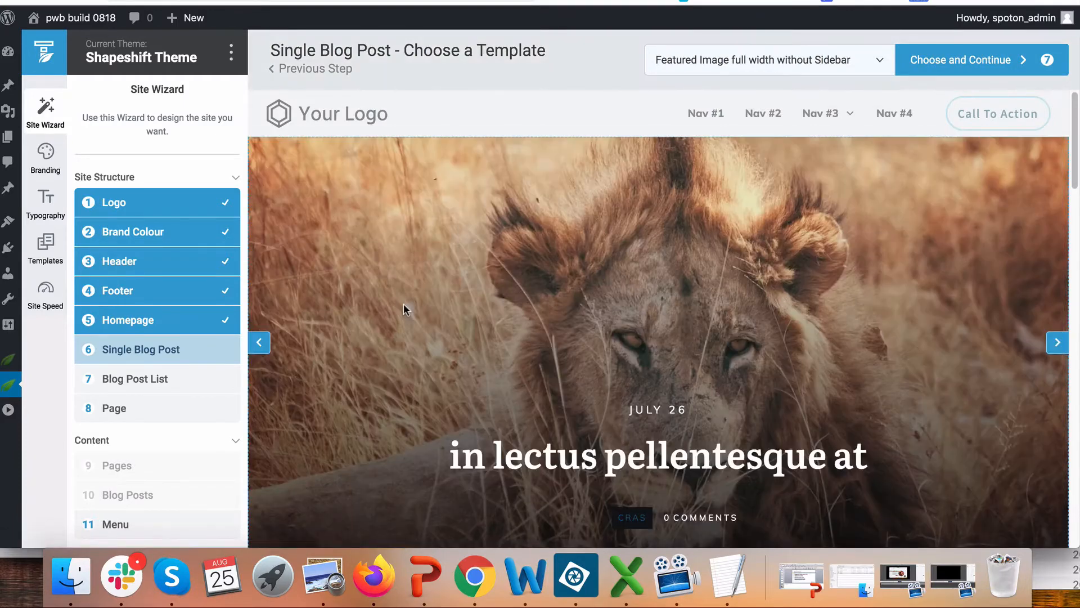
- Accept "Featured Image full width without Sidebar" for posts, "Grid Layout With Sidebar" for the blog list and "Title Banner - Call to Action" for pages
{"action": "scroll", "coordinate": [403, 303], "scroll_direction": "down", "scroll_amount": 1}
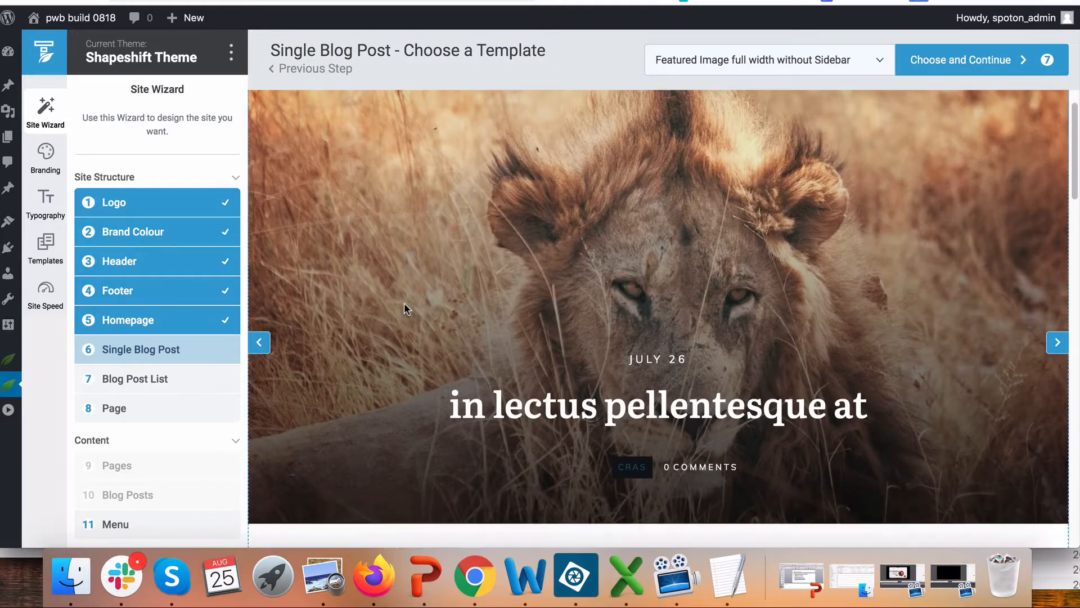
{"action": "left_click", "coordinate": [965, 68]}
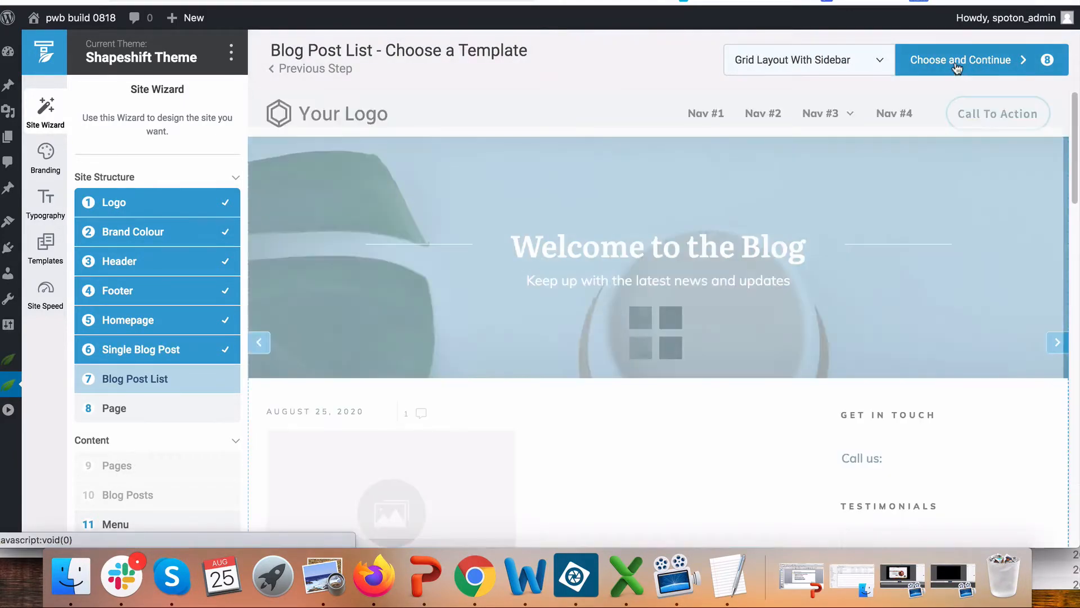
{"action": "left_click", "coordinate": [957, 67]}
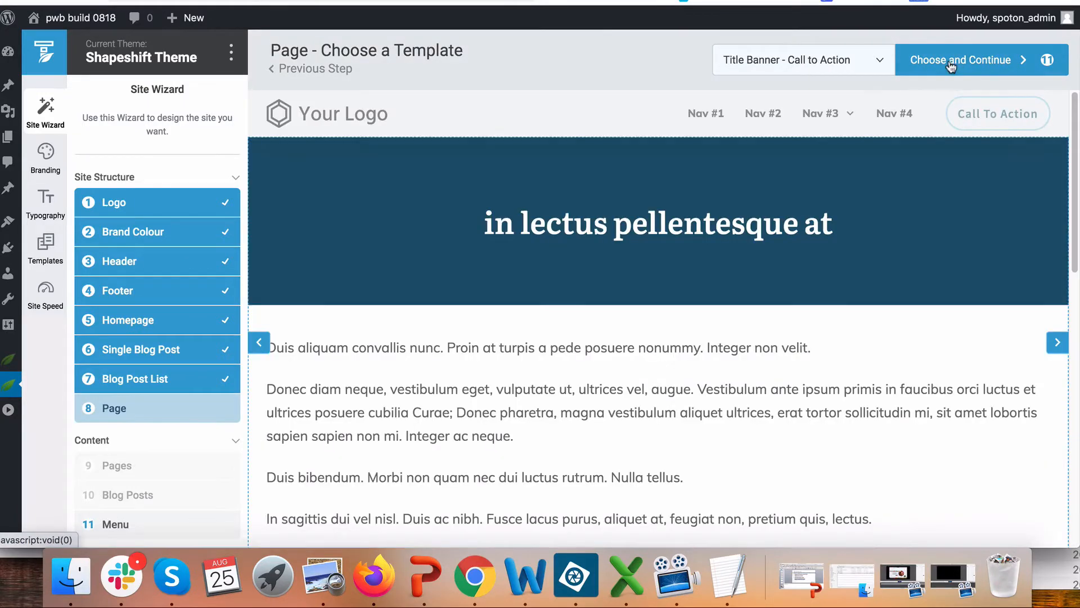
{"action": "left_click", "coordinate": [951, 66]}
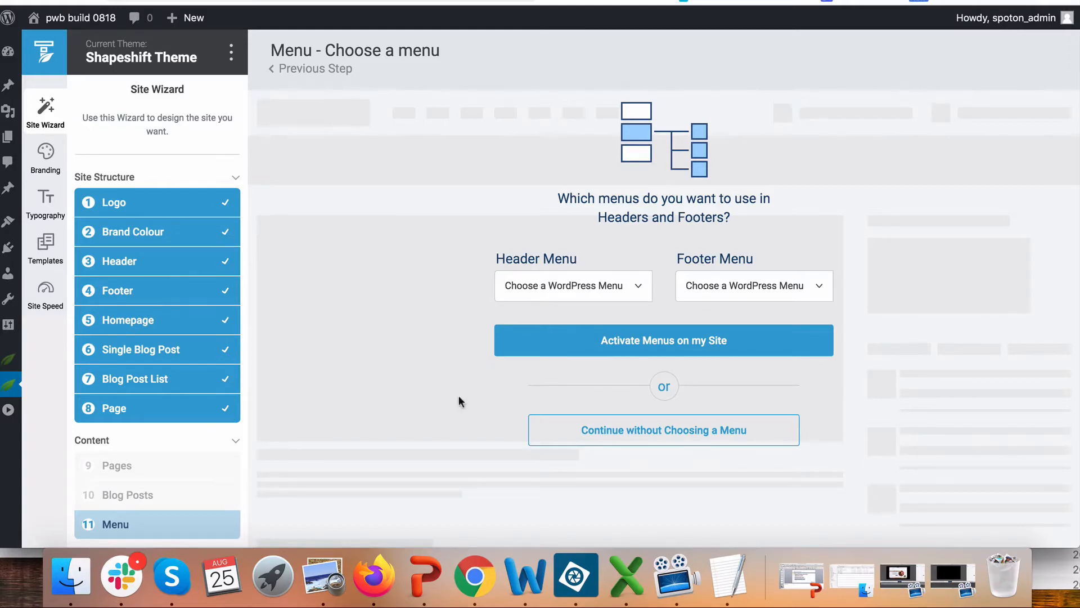
- Finish the site wizard without choosing a menu and preview the generated homepage down to the testimonials
{"action": "left_click", "coordinate": [642, 428]}
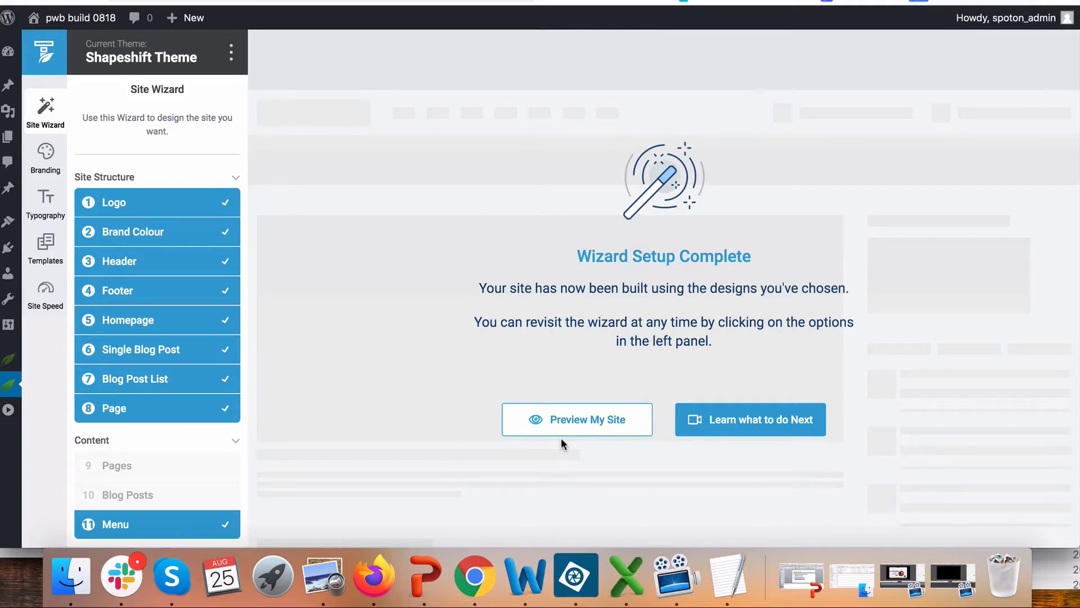
{"action": "left_click", "coordinate": [586, 430]}
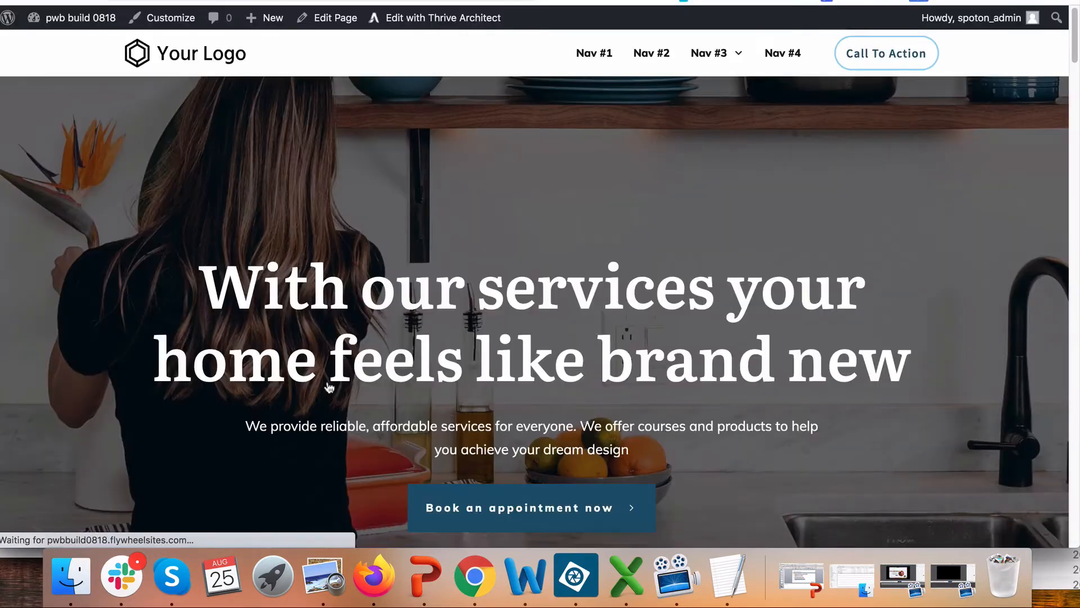
{"action": "scroll", "coordinate": [329, 387], "scroll_direction": "down", "scroll_amount": 15}
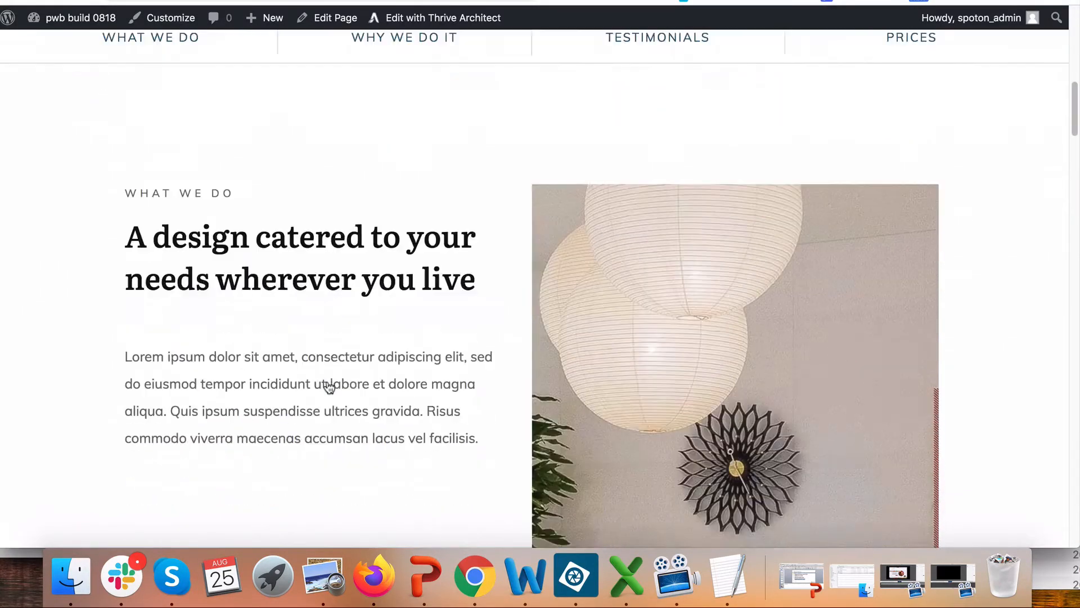
{"action": "scroll", "coordinate": [329, 387], "scroll_direction": "down", "scroll_amount": 20}
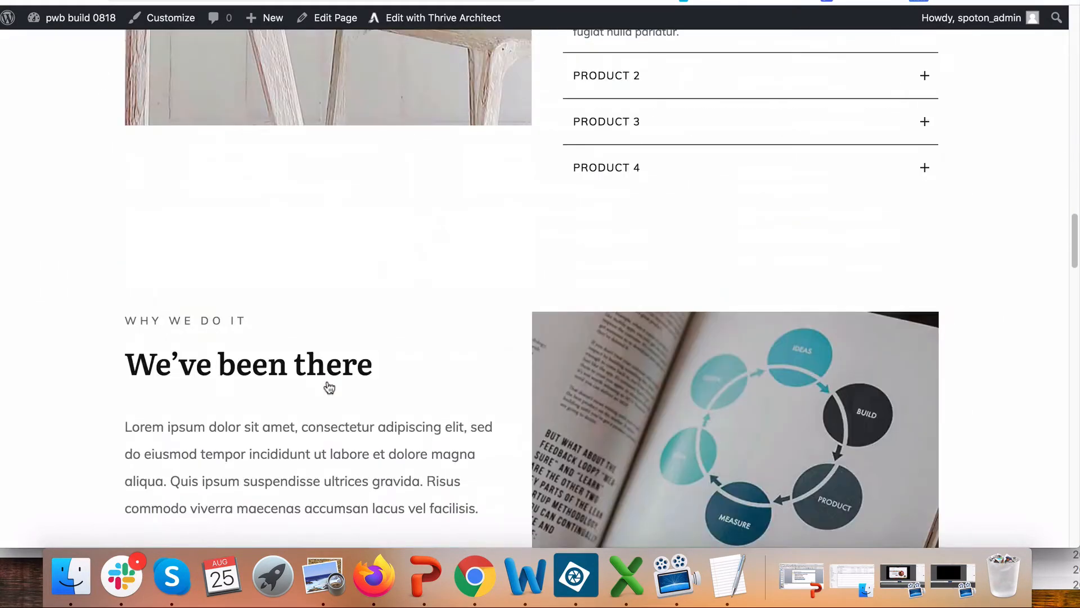
{"action": "scroll", "coordinate": [329, 387], "scroll_direction": "down", "scroll_amount": 15}
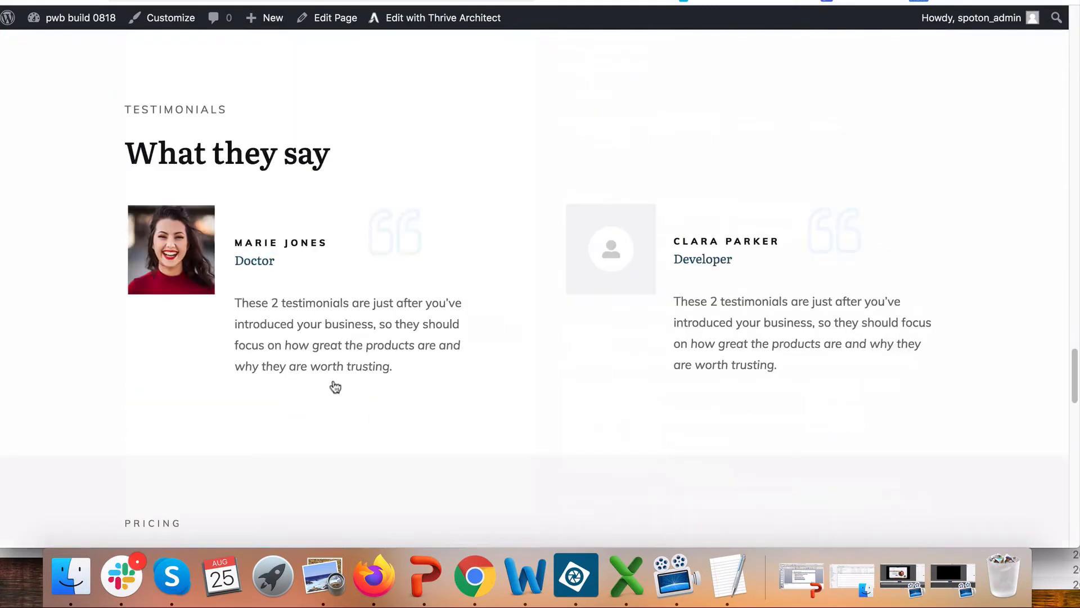
{"action": "scroll", "coordinate": [332, 386], "scroll_direction": "up", "scroll_amount": 20}
{"action": "scroll", "coordinate": [336, 386], "scroll_direction": "up", "scroll_amount": 10}
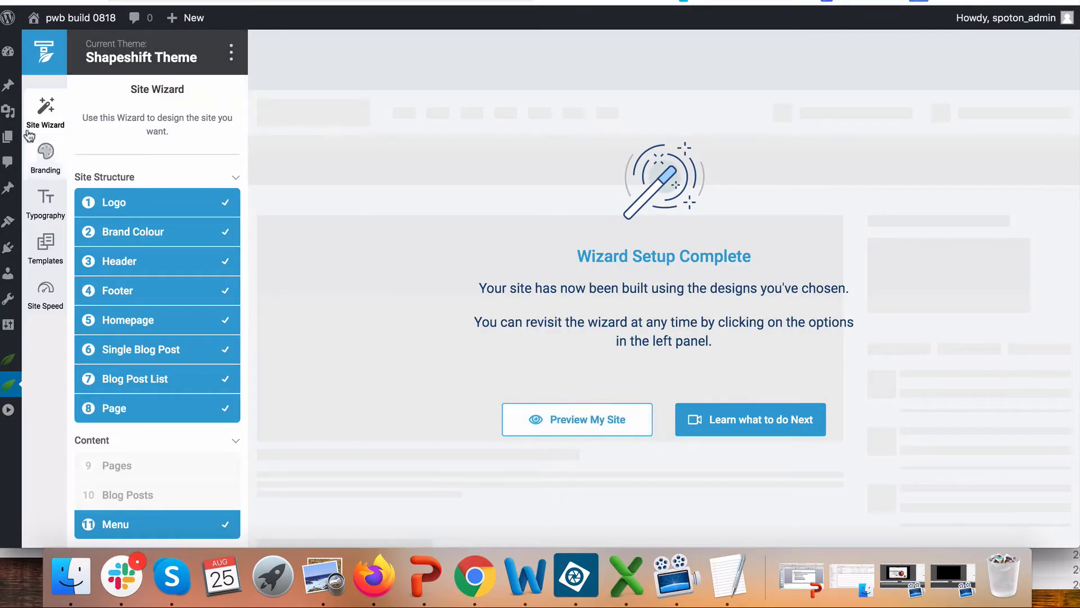
- Open the theme's Default Typography set for editing and change the Heading 1 font to Playfair Display from Google Fonts
{"action": "left_click", "coordinate": [44, 203]}
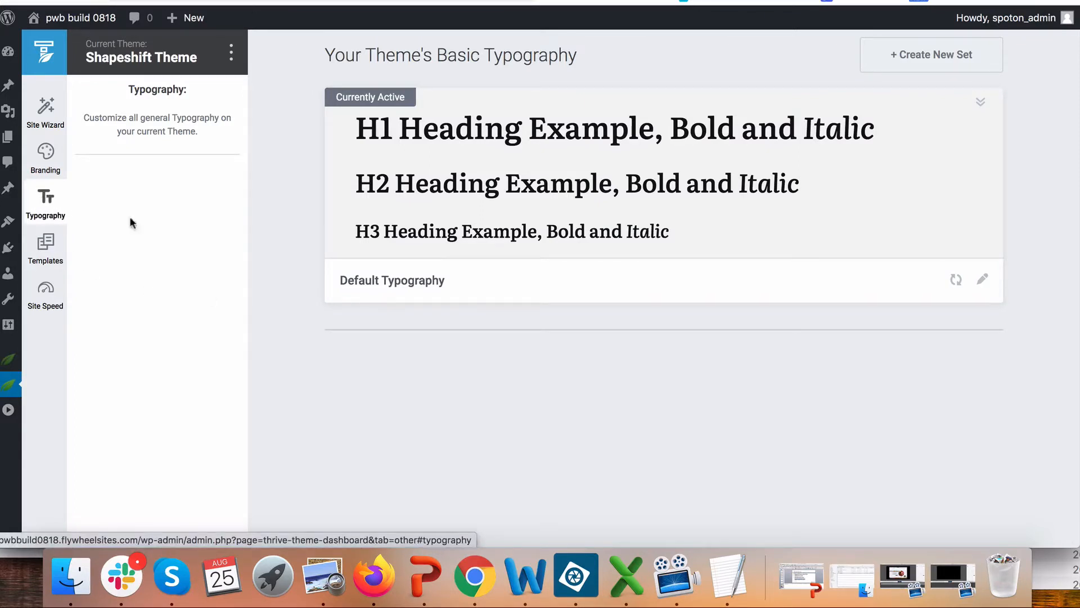
{"action": "left_click", "coordinate": [982, 280]}
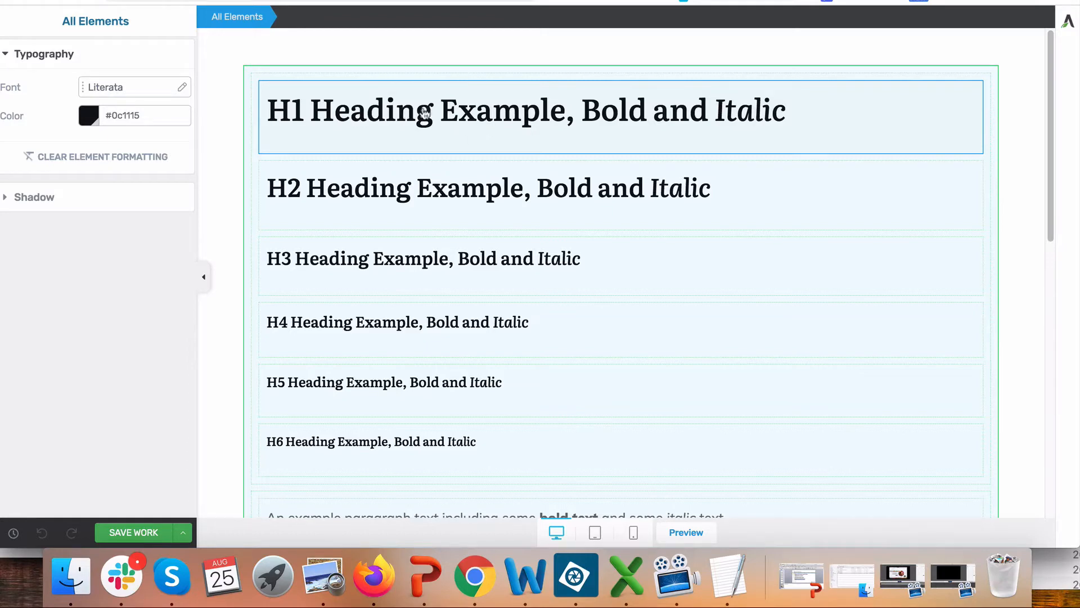
{"action": "left_click", "coordinate": [376, 115]}
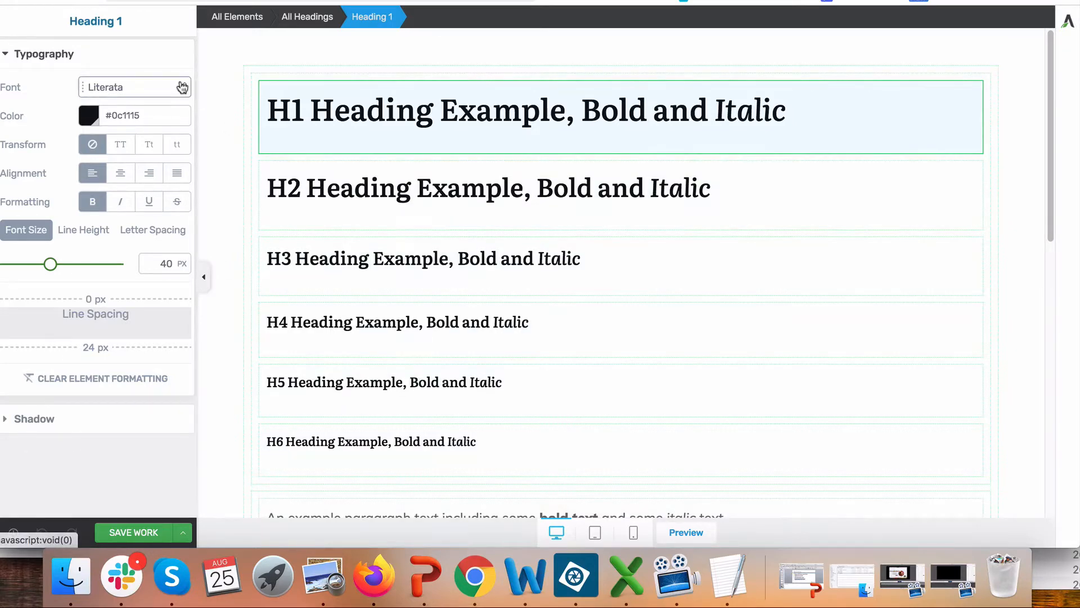
{"action": "left_click", "coordinate": [182, 86]}
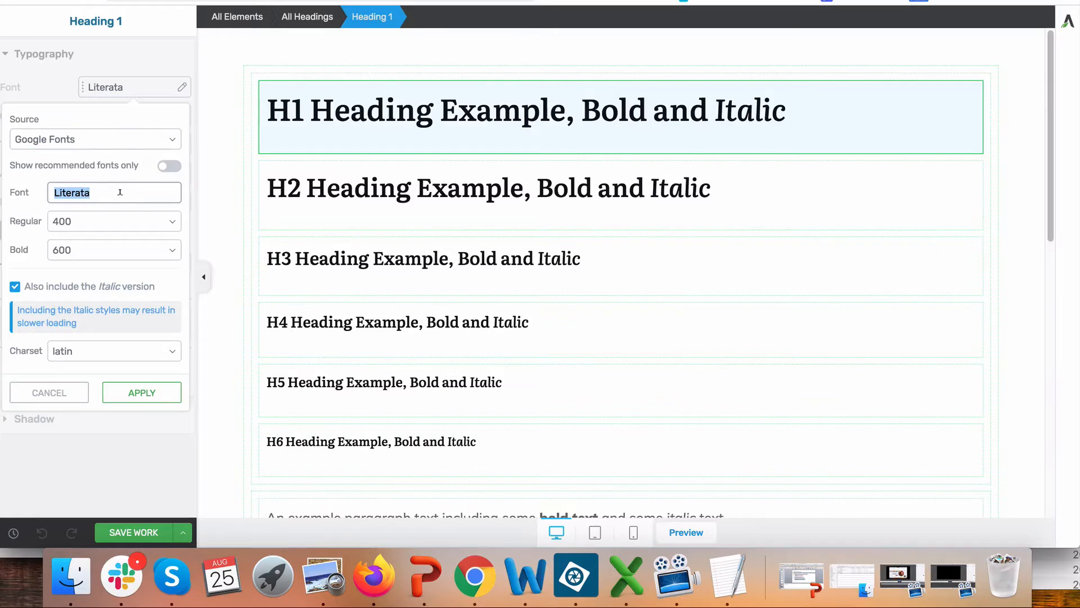
{"action": "type", "text": "play"}
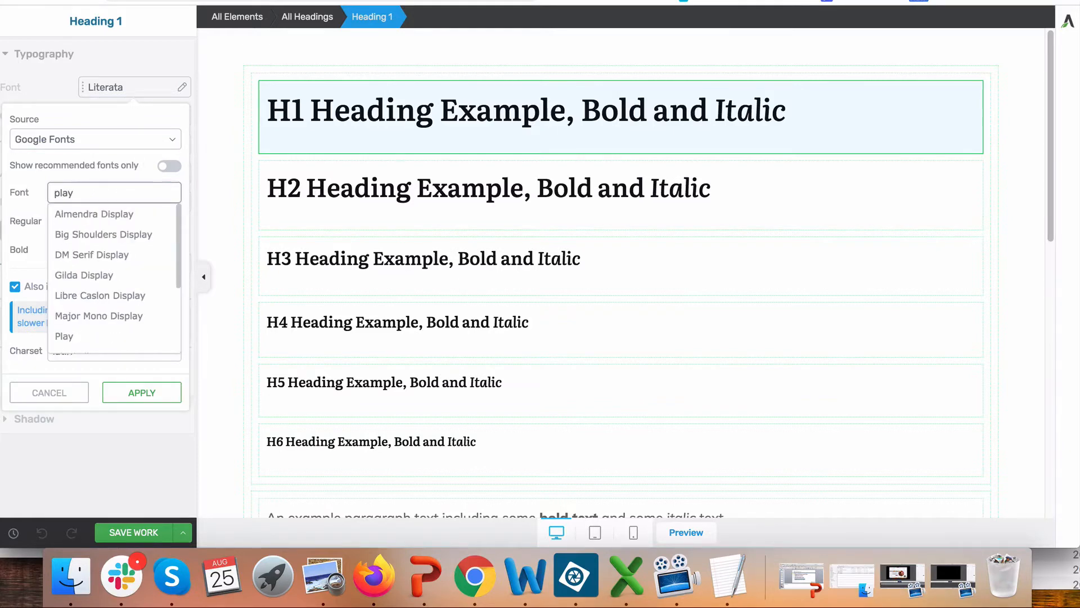
{"action": "type", "text": "f"}
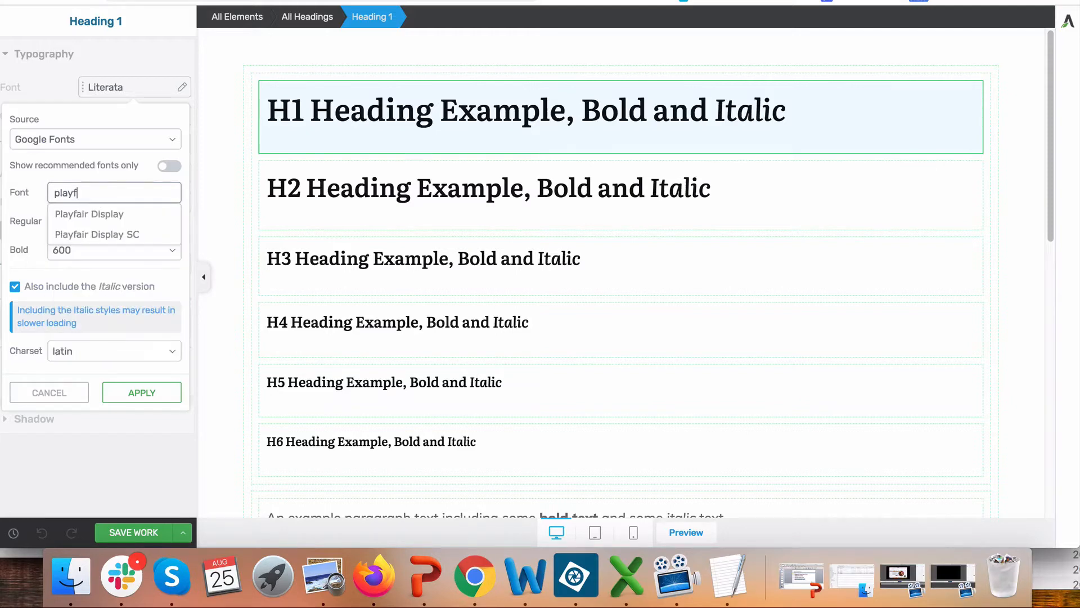
{"action": "left_click", "coordinate": [109, 215]}
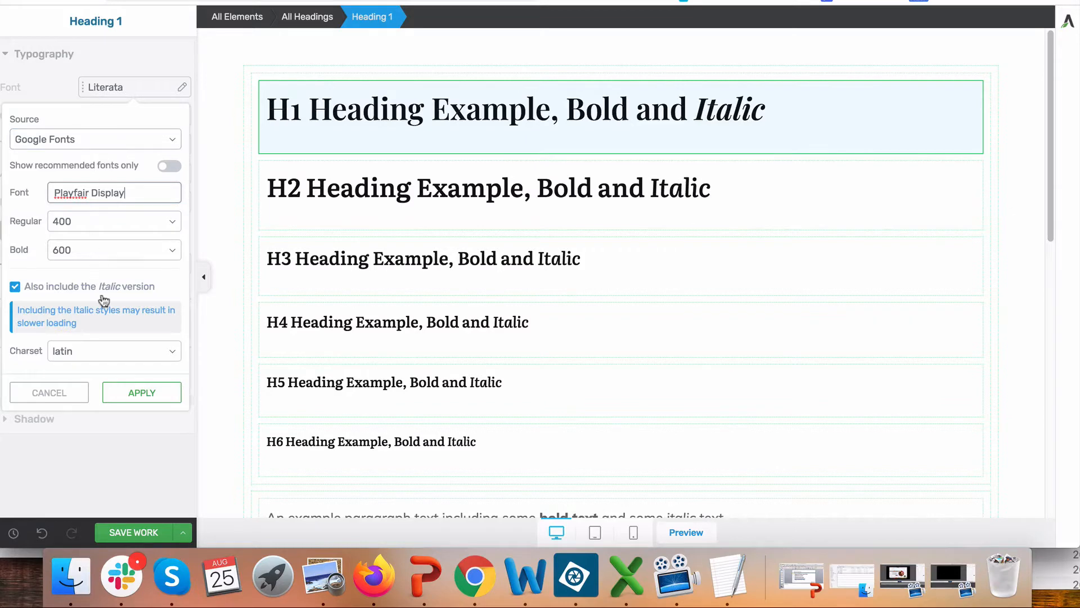
{"action": "left_click", "coordinate": [124, 393]}
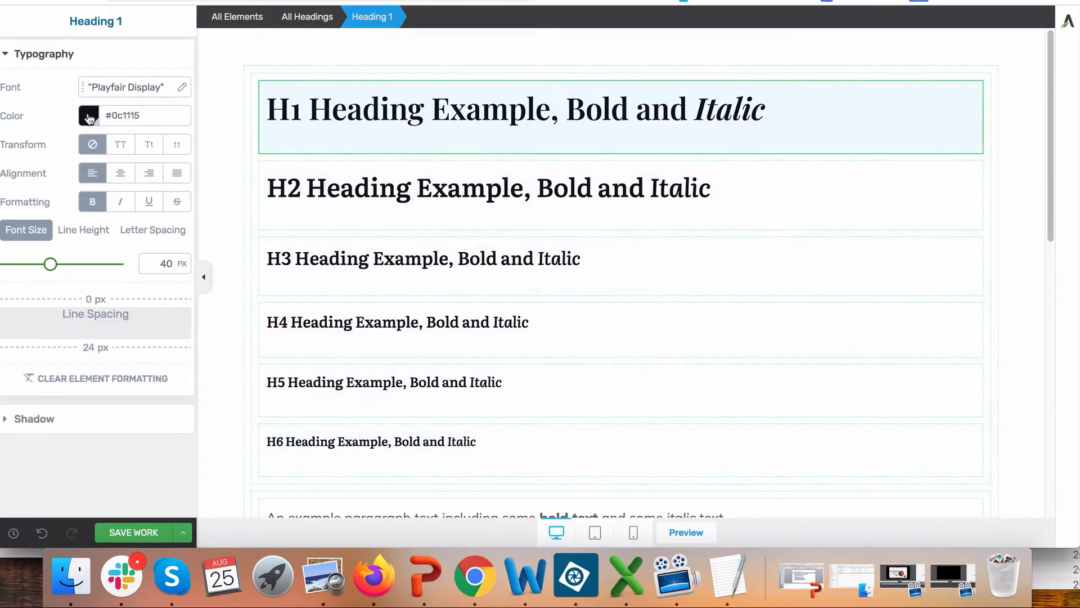
- Set the Heading 1 color to the Main Accent theme color
{"action": "left_click", "coordinate": [88, 116]}
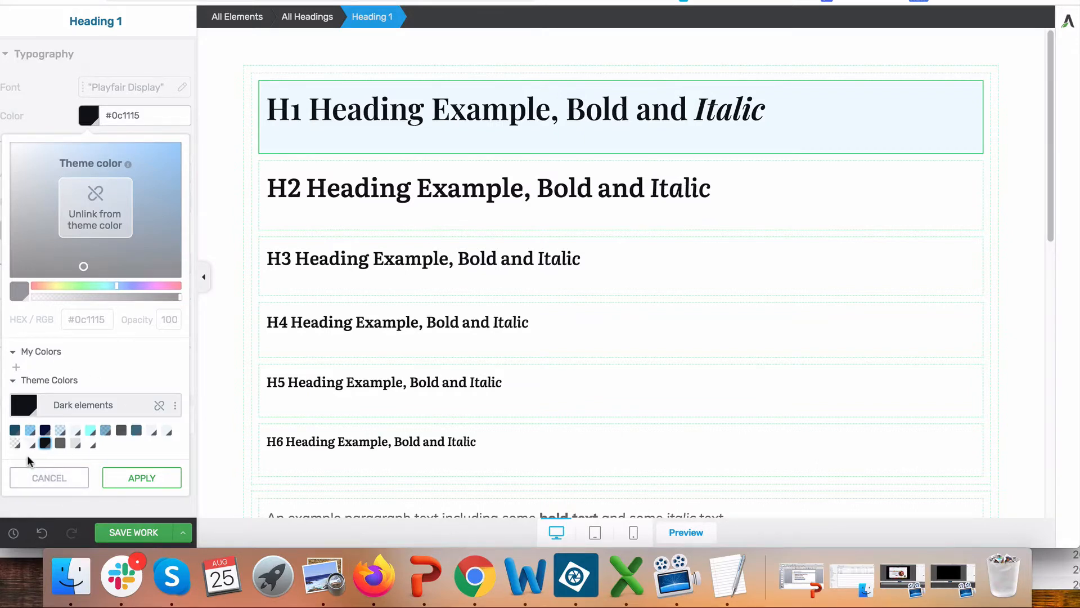
{"action": "left_click", "coordinate": [14, 433]}
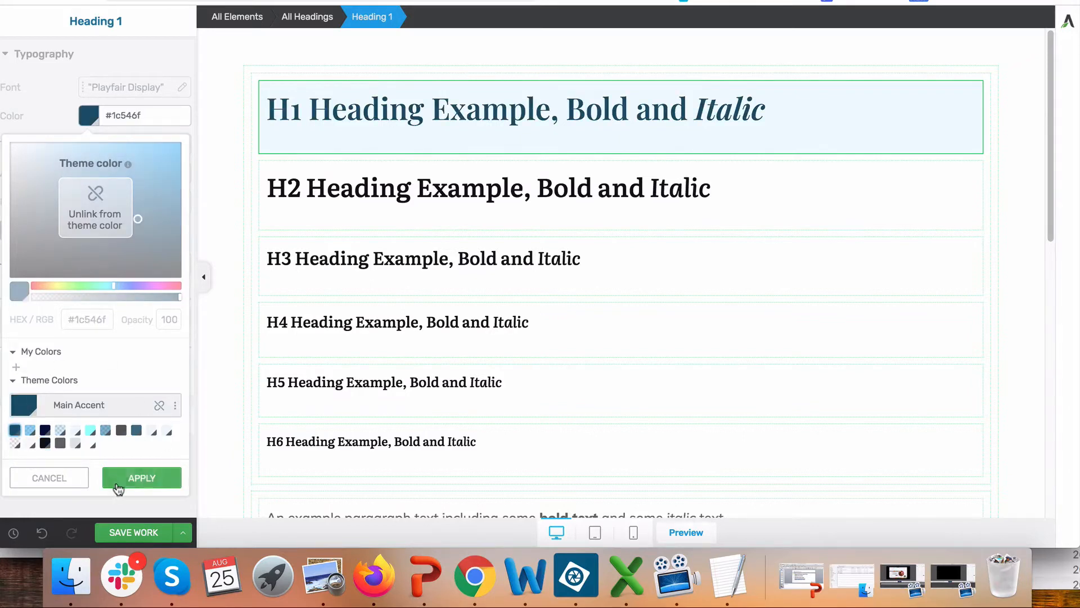
{"action": "left_click", "coordinate": [138, 479]}
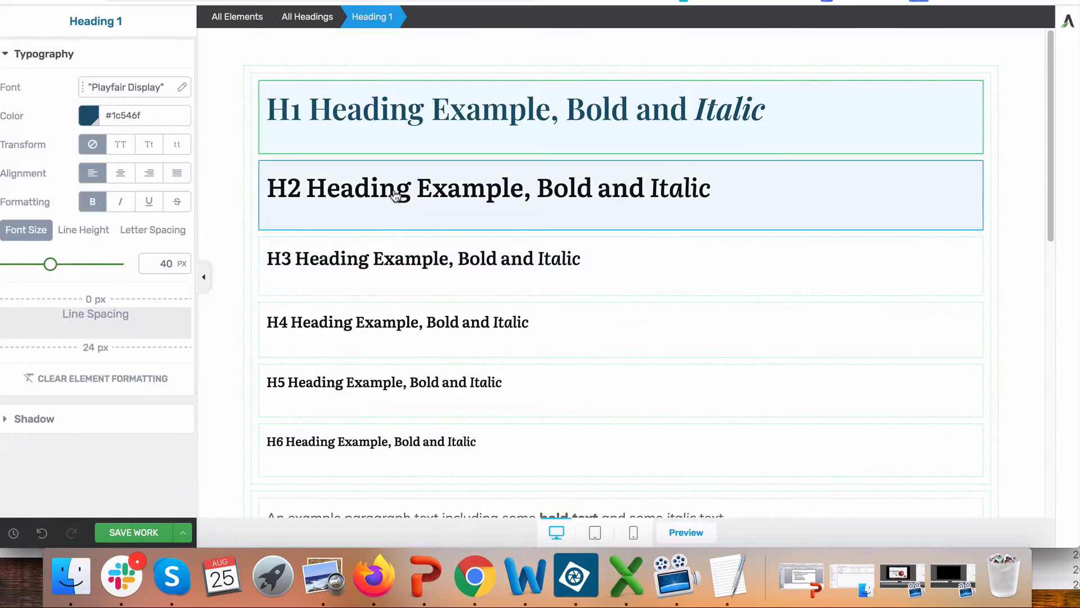
- Change the Heading 2 font to Playfair Display from Google Fonts
{"action": "left_click", "coordinate": [397, 197]}
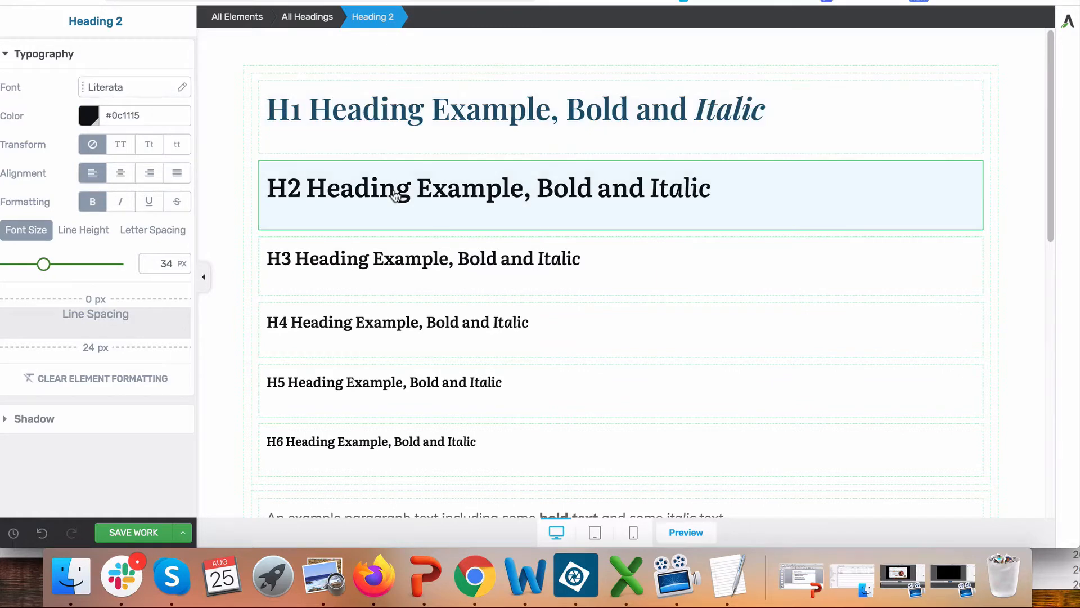
{"action": "left_click", "coordinate": [182, 87]}
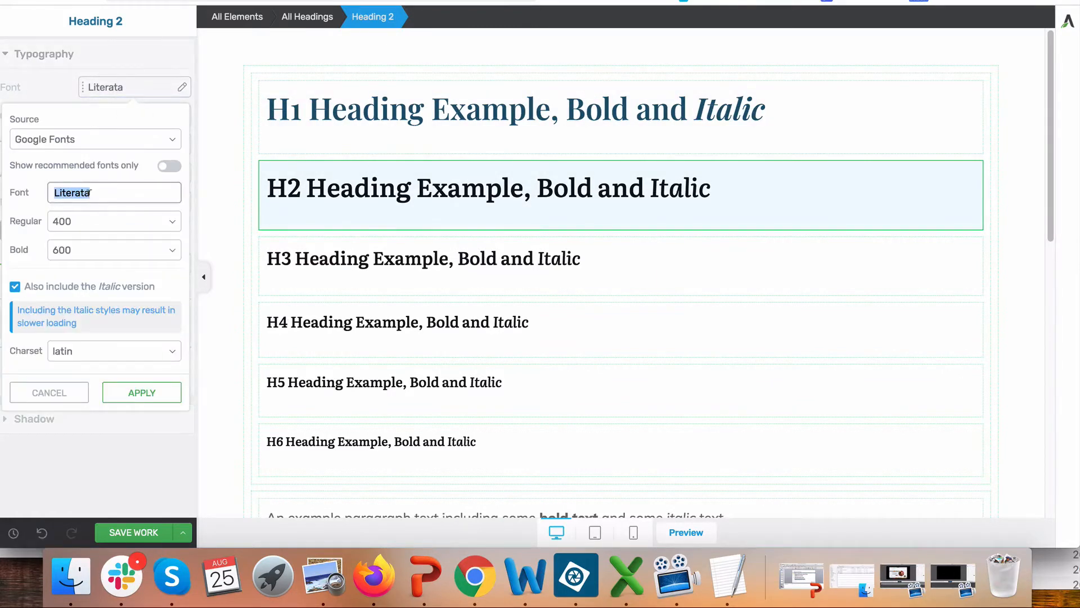
{"action": "type", "text": "playf"}
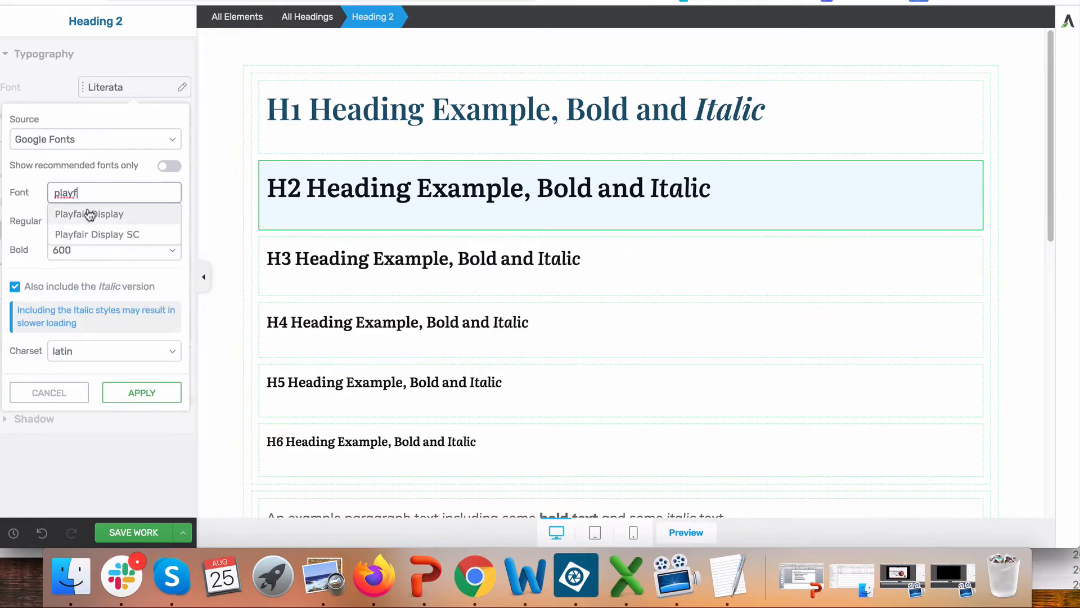
{"action": "left_click", "coordinate": [86, 212]}
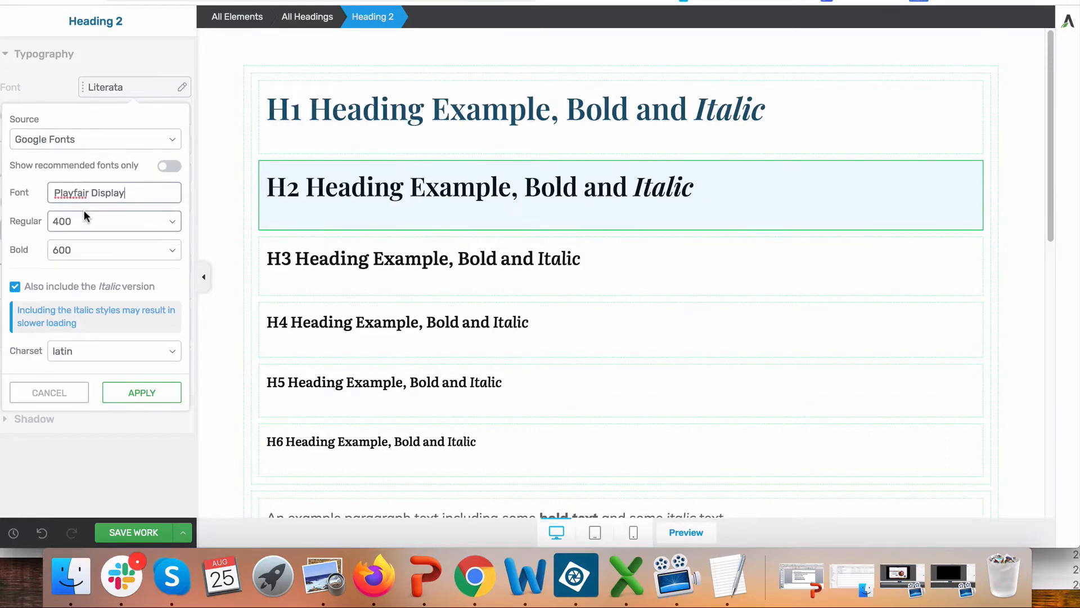
{"action": "left_click", "coordinate": [136, 393]}
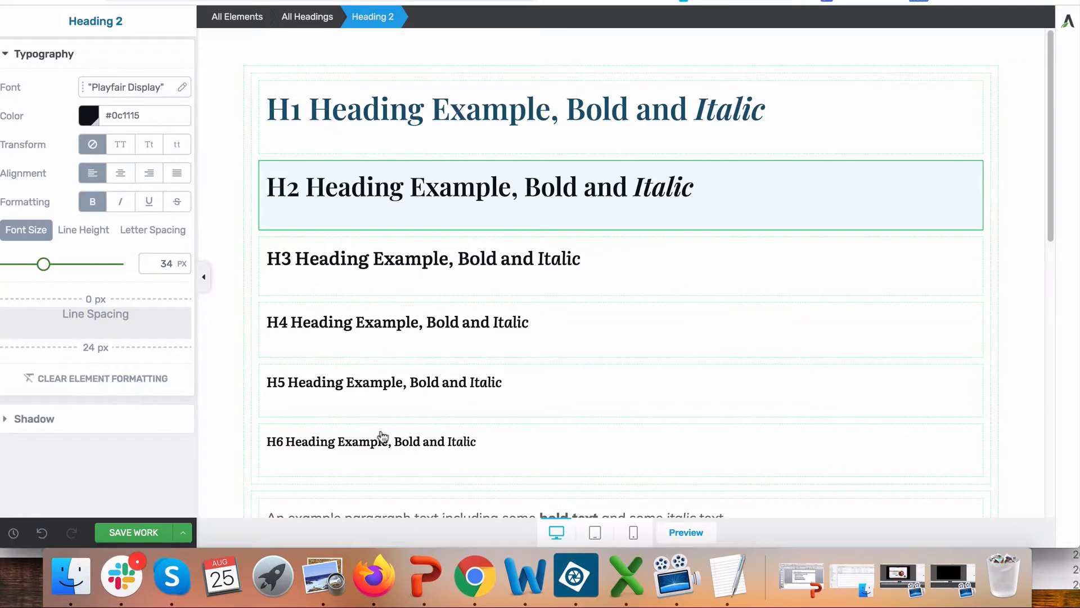
- Switch to TextEdit, copy the color code A72436 from the open note, and return to the typography editor
{"action": "left_click", "coordinate": [727, 576]}
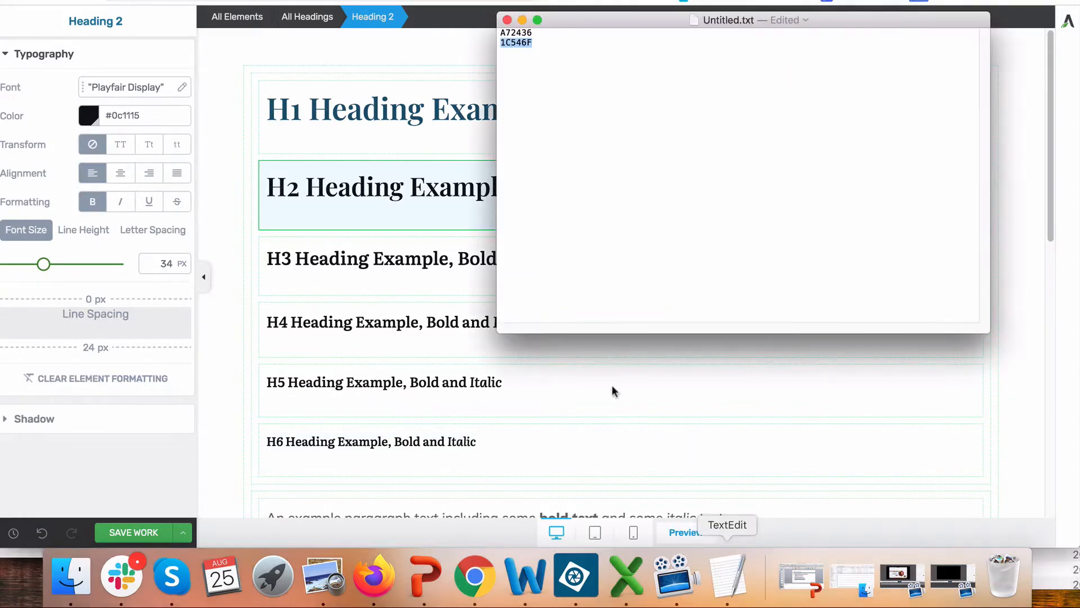
{"action": "double_click", "coordinate": [516, 32]}
{"action": "right_click", "coordinate": [521, 33]}
{"action": "left_click", "coordinate": [550, 90]}
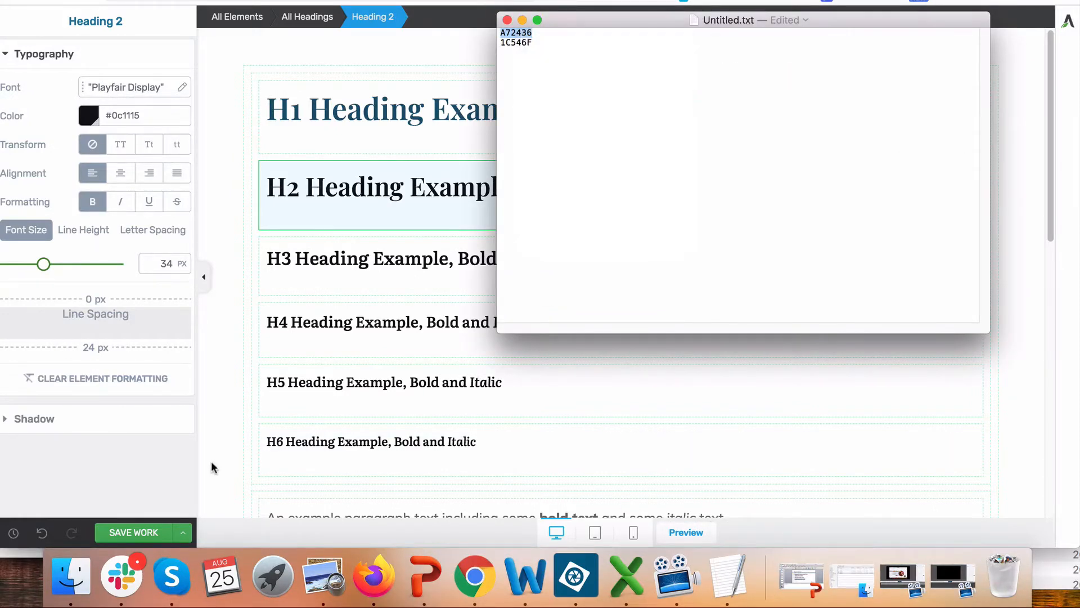
{"action": "left_click", "coordinate": [216, 466]}
- Unlink the Heading 2 color from its theme color and set it to the copied hex value #a72436
{"action": "left_click", "coordinate": [85, 117]}
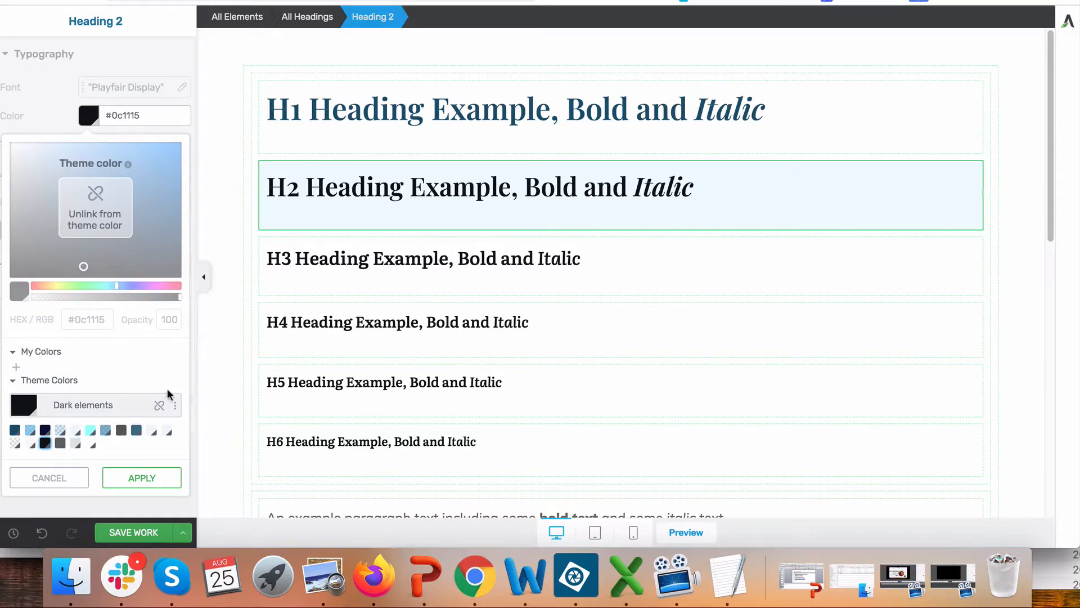
{"action": "left_click", "coordinate": [161, 405]}
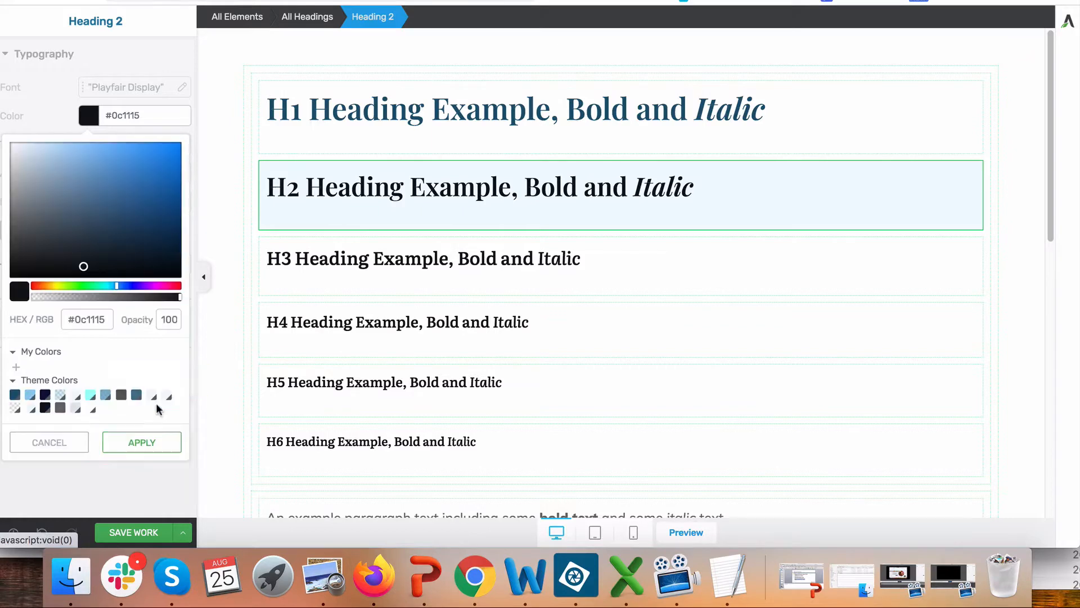
{"action": "left_click_drag", "start_coordinate": [67, 319], "coordinate": [104, 319]}
{"action": "right_click", "coordinate": [103, 319]}
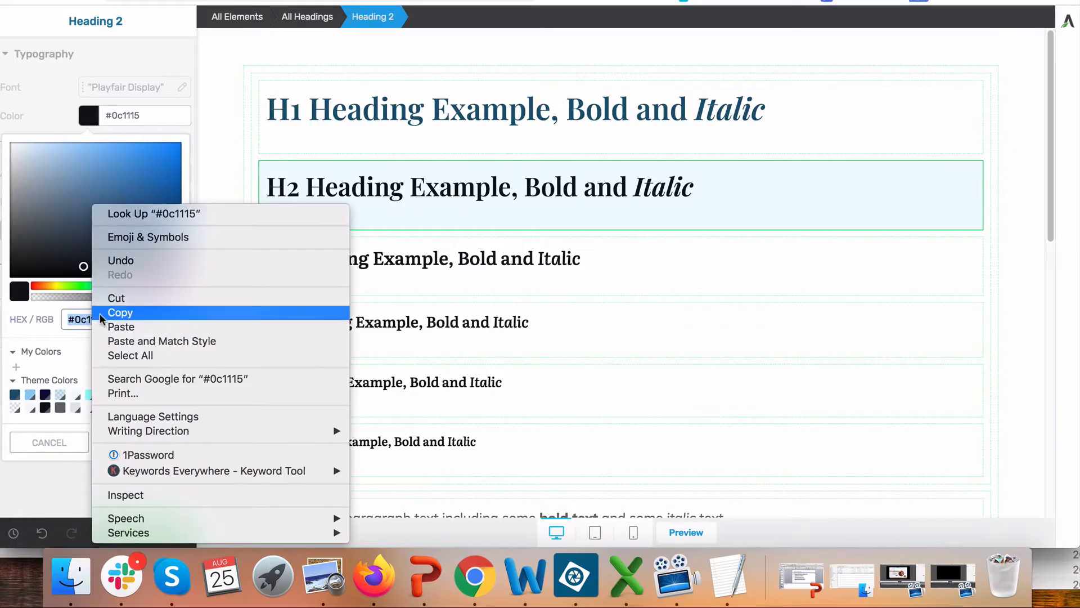
{"action": "left_click", "coordinate": [104, 327]}
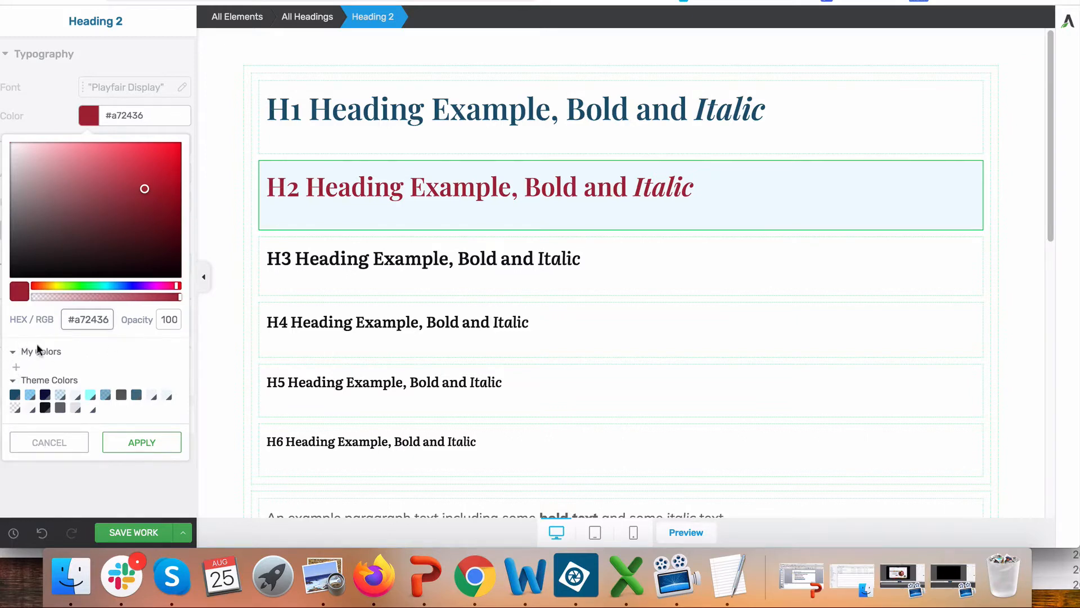
- Save Heading 2's red as a global color in My Colors and apply it to the heading
{"action": "left_click", "coordinate": [16, 370]}
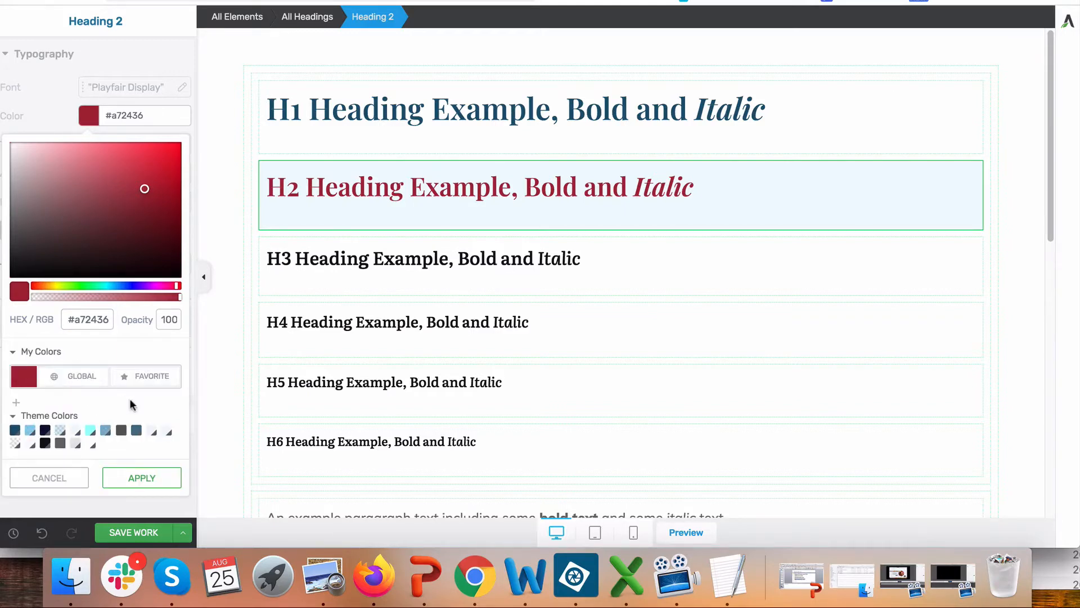
{"action": "left_click", "coordinate": [72, 382]}
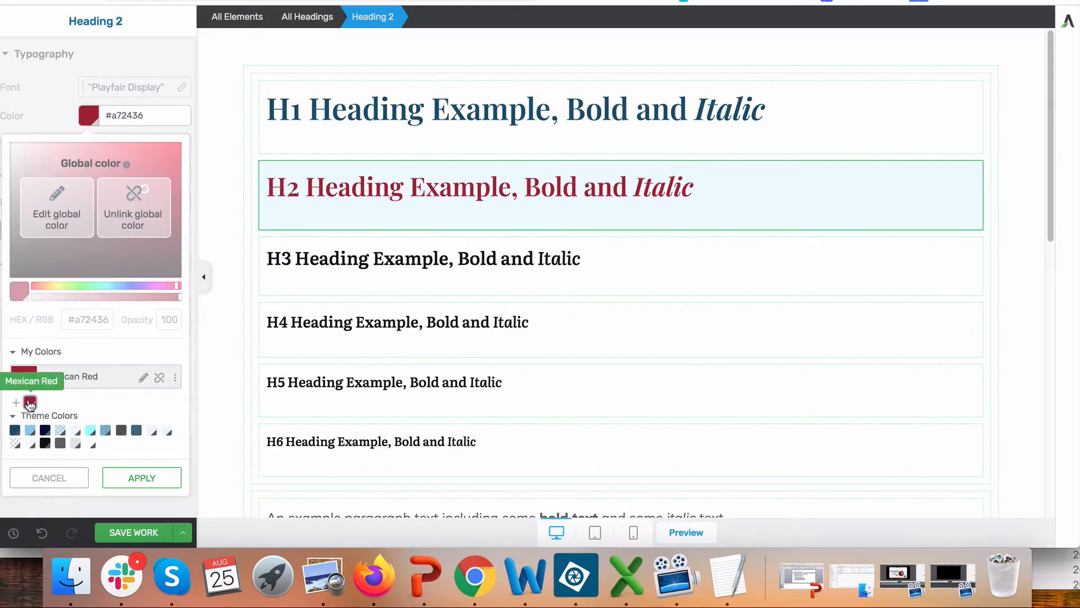
{"action": "left_click", "coordinate": [138, 476]}
- Change the Heading 3 font to Playfair Display from Google Fonts
{"action": "left_click", "coordinate": [313, 253]}
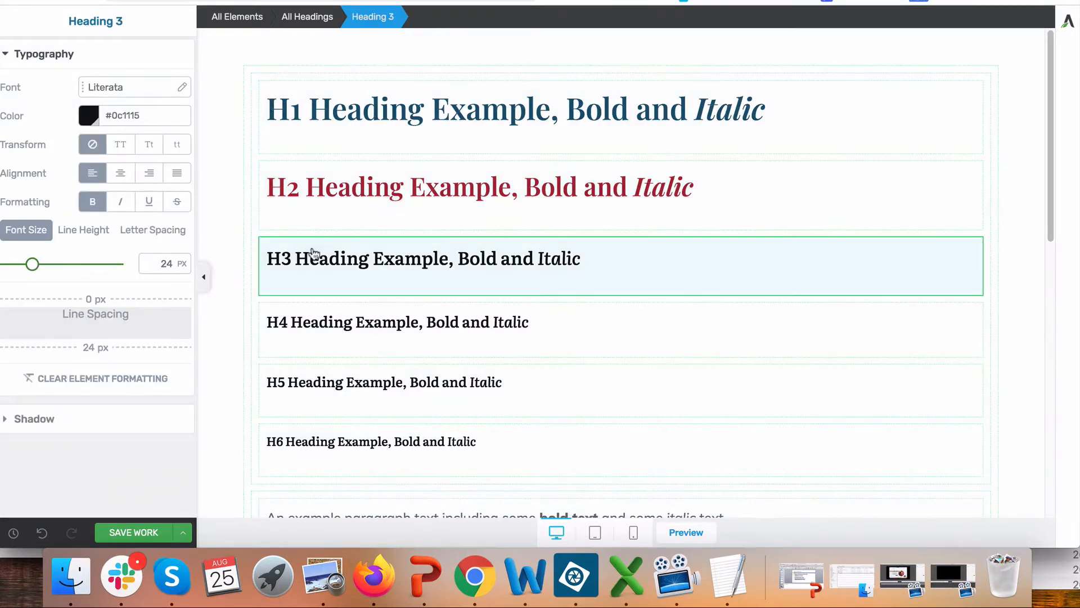
{"action": "left_click", "coordinate": [143, 91]}
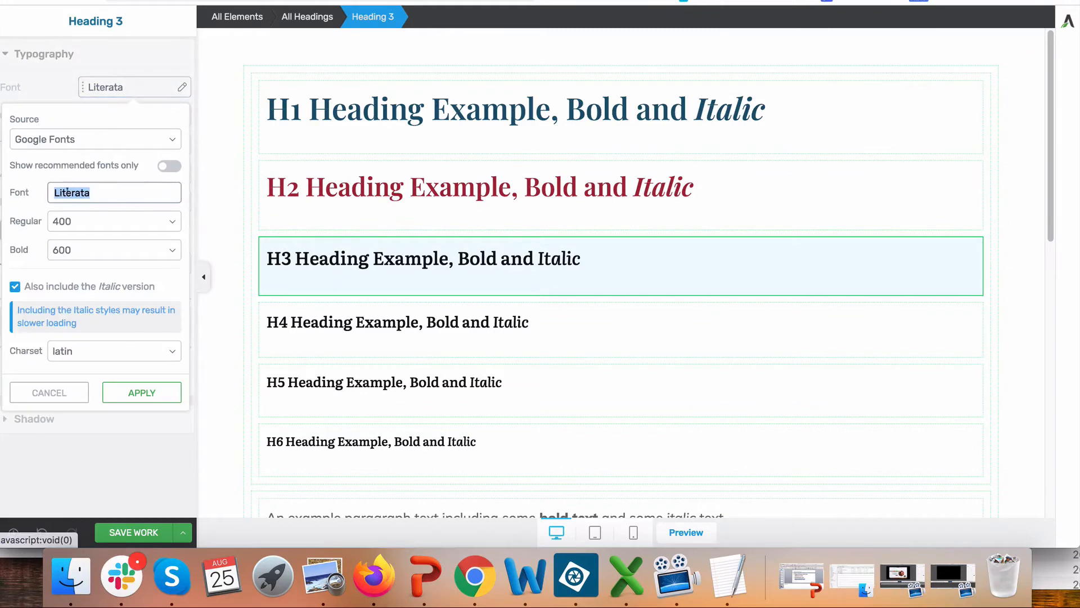
{"action": "type", "text": "playf"}
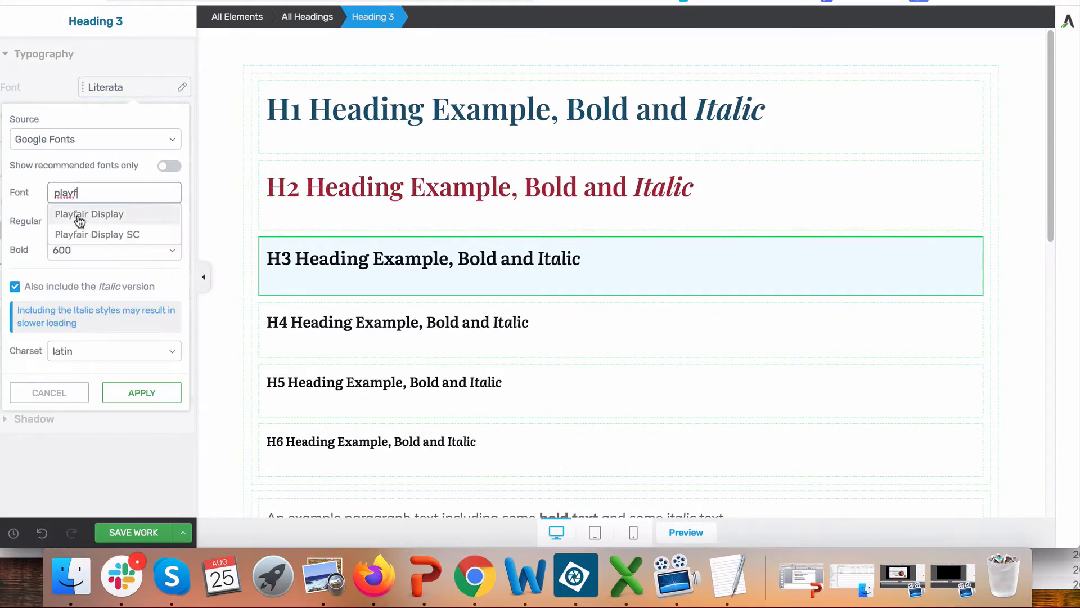
{"action": "left_click", "coordinate": [77, 215]}
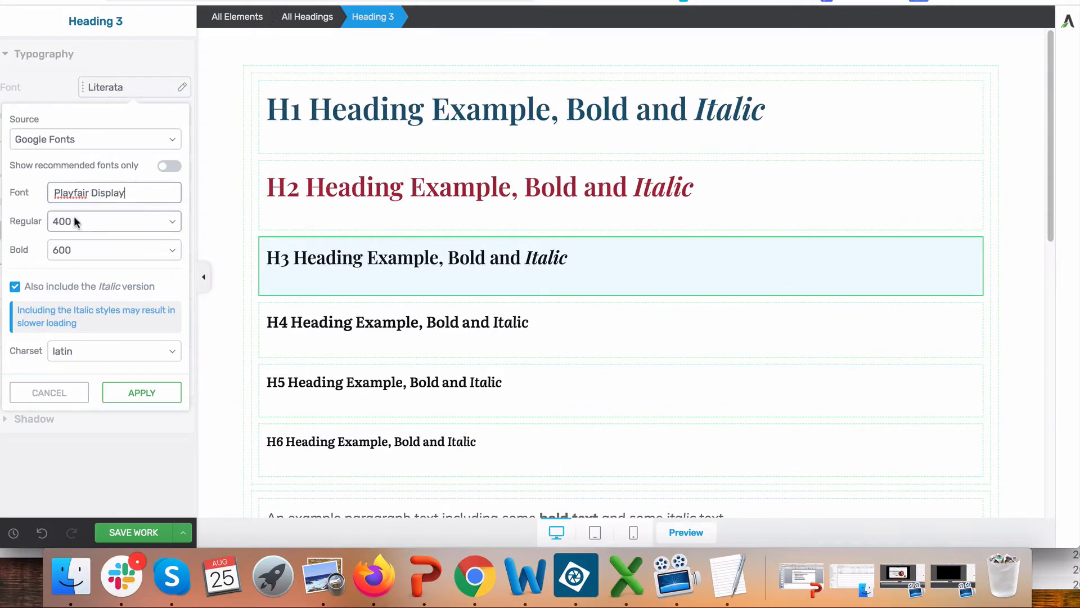
{"action": "left_click", "coordinate": [140, 392]}
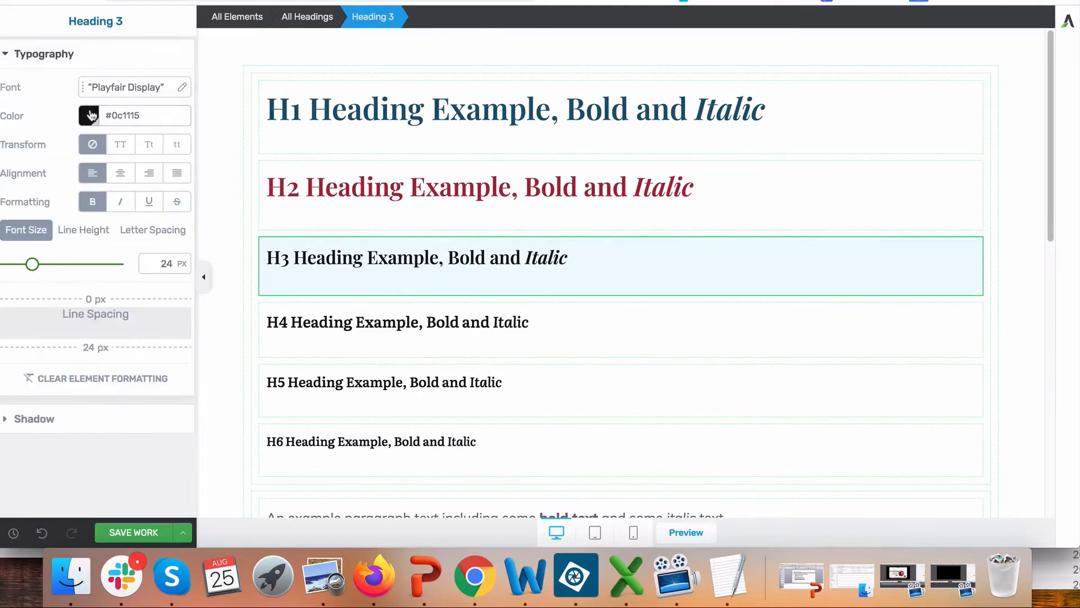
- Set the Heading 3 color to the saved global color Mexican Red
{"action": "left_click", "coordinate": [145, 115]}
{"action": "left_click", "coordinate": [31, 366]}
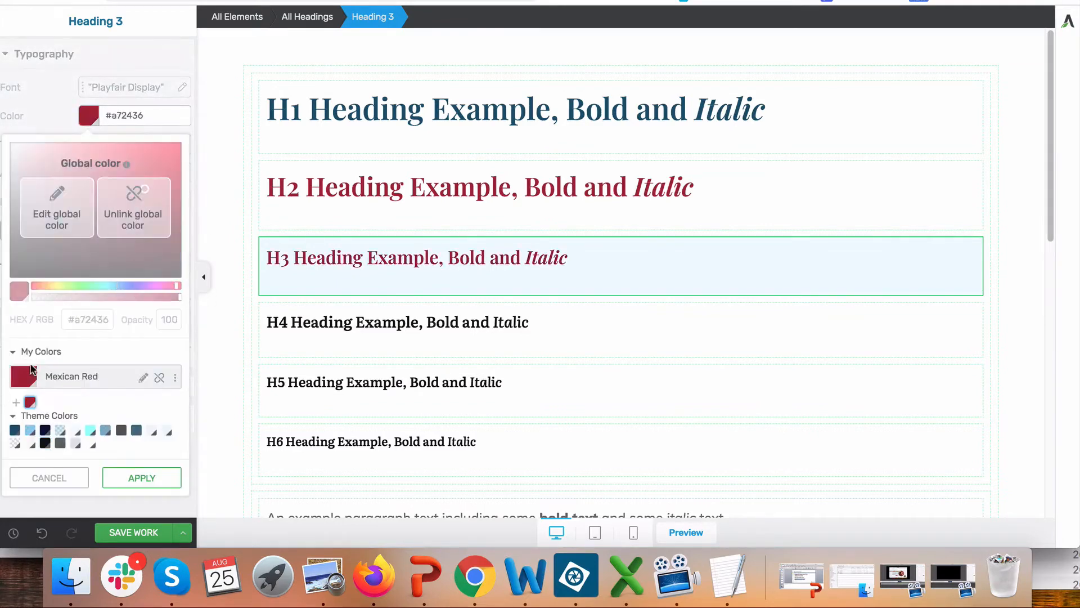
{"action": "left_click", "coordinate": [130, 473]}
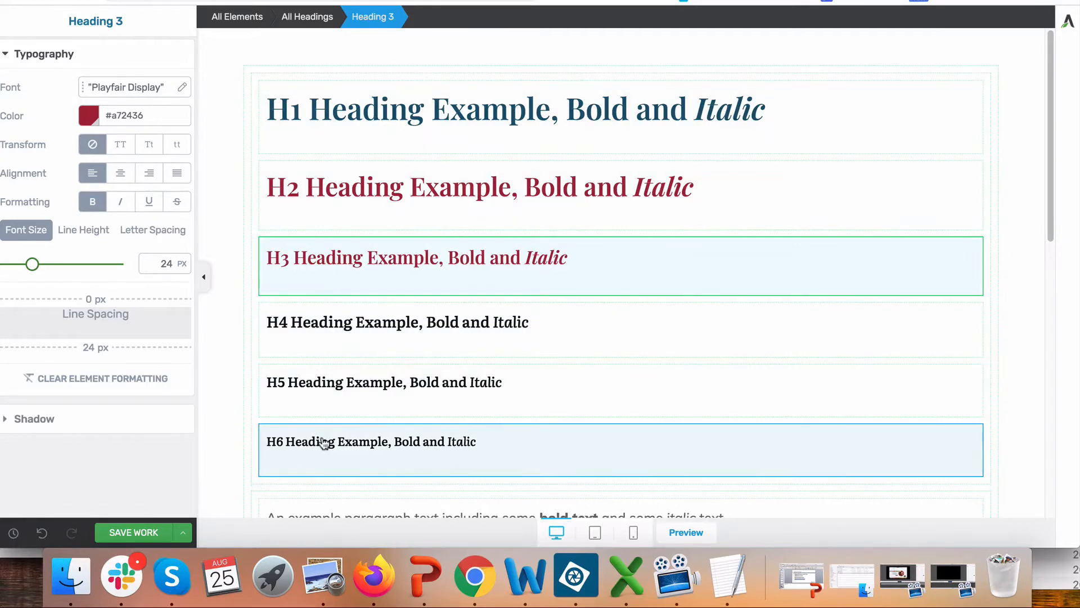
- Select the example paragraph text and copy the font name Montserrat from the font combination reference page
{"action": "scroll", "coordinate": [259, 372], "scroll_direction": "down", "scroll_amount": 1}
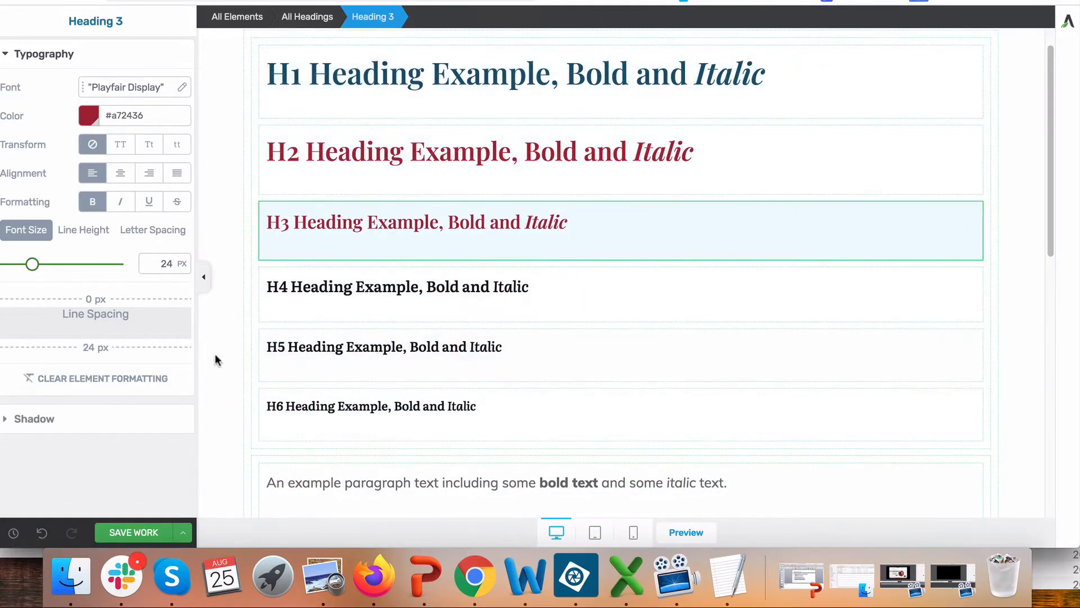
{"action": "scroll", "coordinate": [219, 356], "scroll_direction": "down", "scroll_amount": 3}
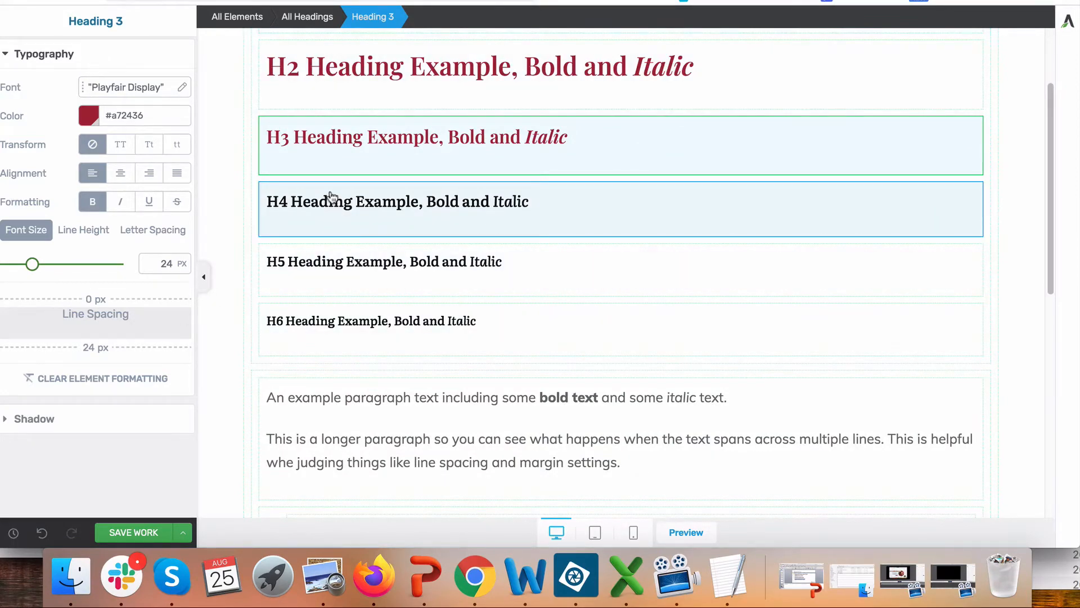
{"action": "scroll", "coordinate": [251, 364], "scroll_direction": "down", "scroll_amount": 2}
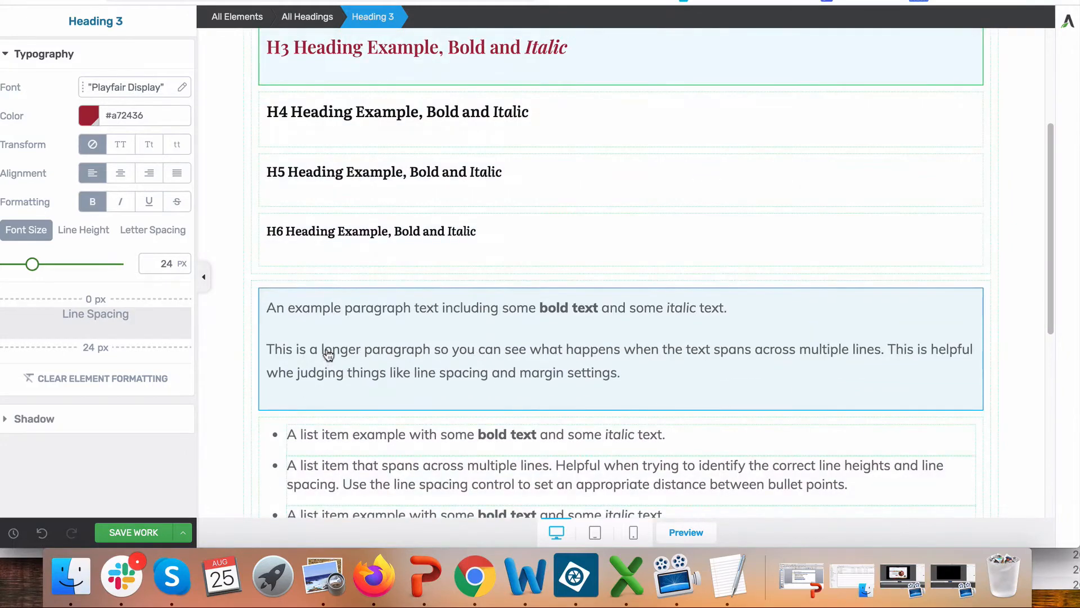
{"action": "left_click", "coordinate": [328, 353]}
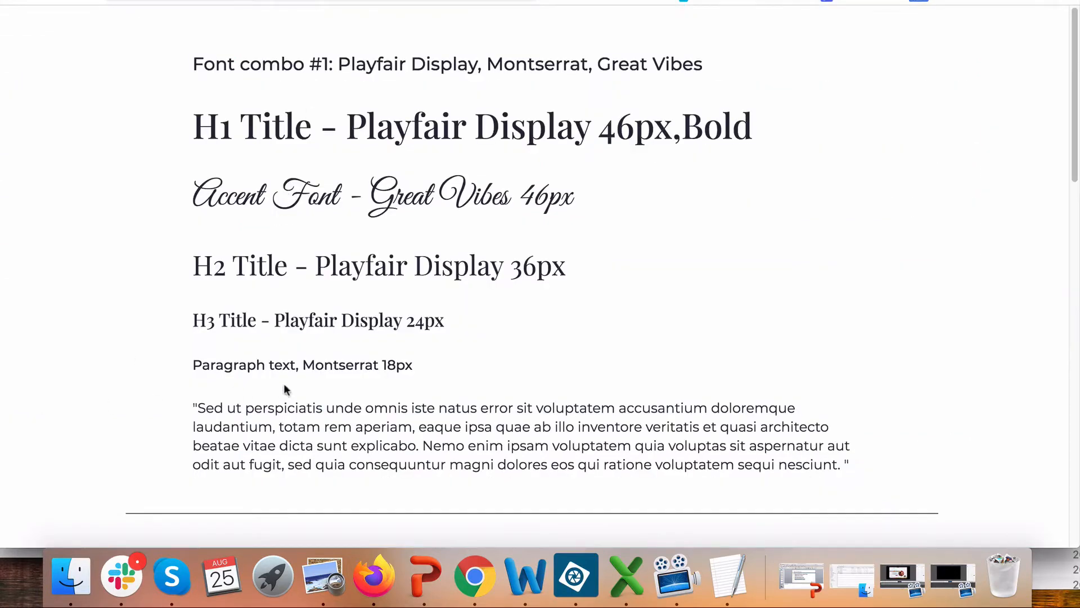
{"action": "right_click", "coordinate": [324, 365]}
{"action": "left_click", "coordinate": [349, 394]}
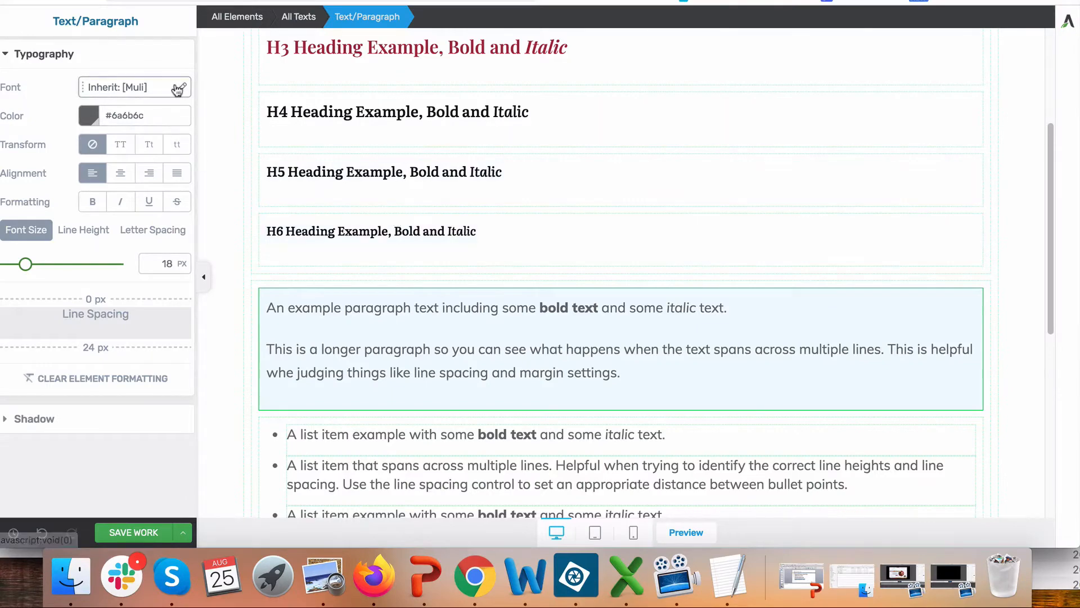
- Change the Text/Paragraph font from the inherited one to Montserrat from Google Fonts
{"action": "left_click", "coordinate": [178, 89]}
{"action": "left_click", "coordinate": [40, 137]}
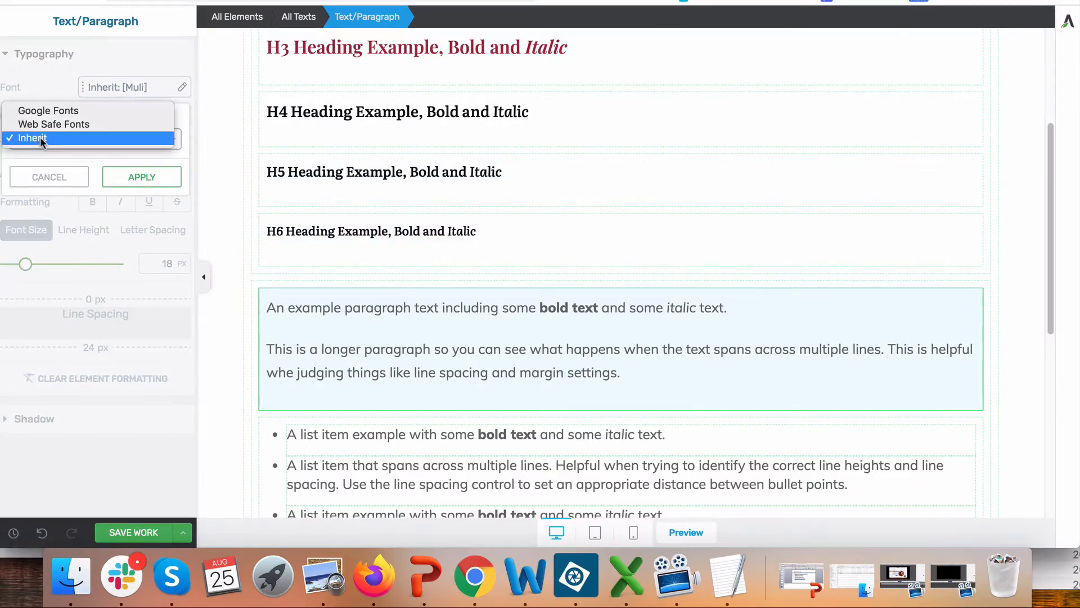
{"action": "left_click", "coordinate": [49, 110]}
{"action": "left_click", "coordinate": [72, 187]}
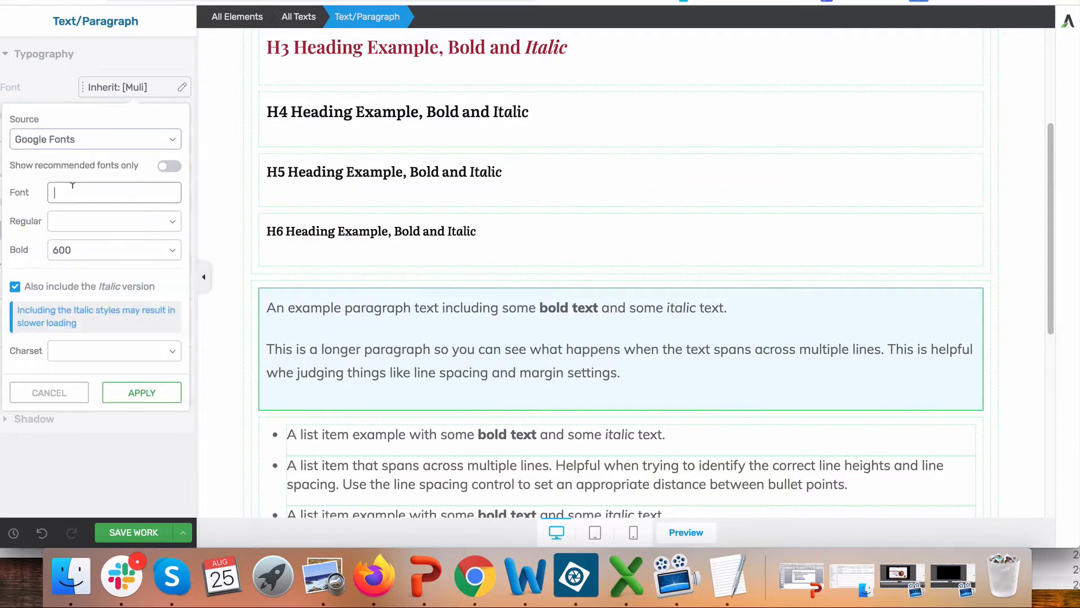
{"action": "type", "text": "Montserrat"}
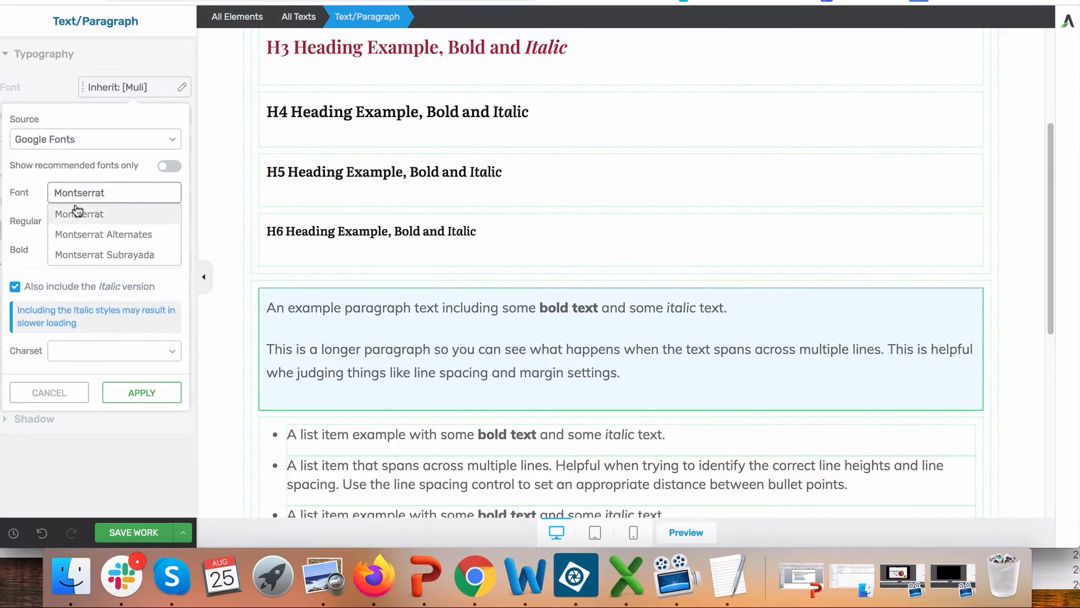
{"action": "left_click", "coordinate": [72, 210]}
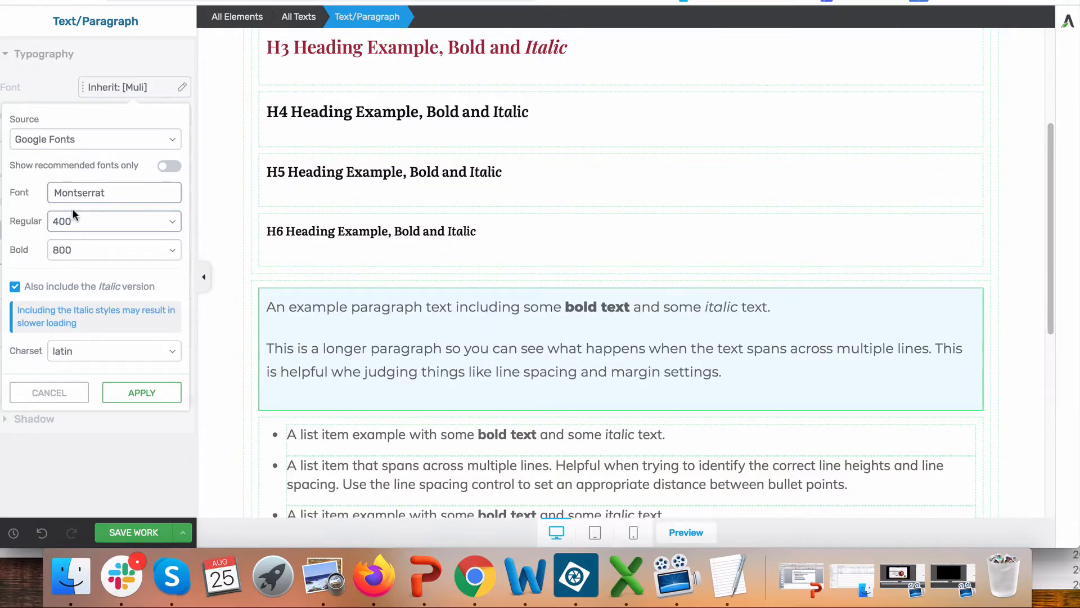
{"action": "left_click", "coordinate": [150, 394]}
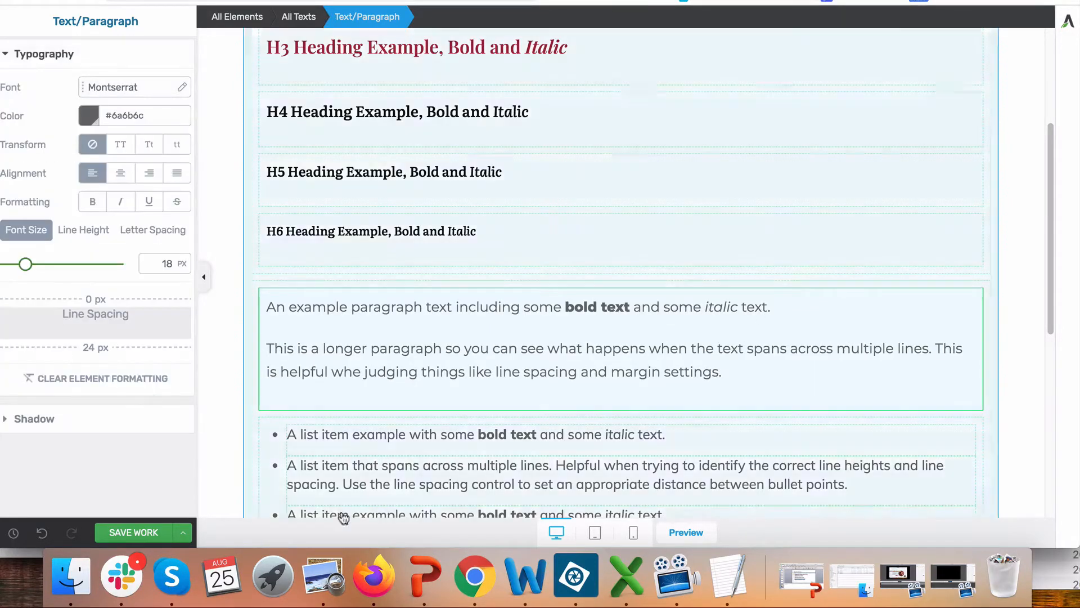
- Change the List Item font from the inherited one to Montserrat from Google Fonts
{"action": "scroll", "coordinate": [408, 450], "scroll_direction": "down", "scroll_amount": 2}
{"action": "left_click", "coordinate": [403, 329]}
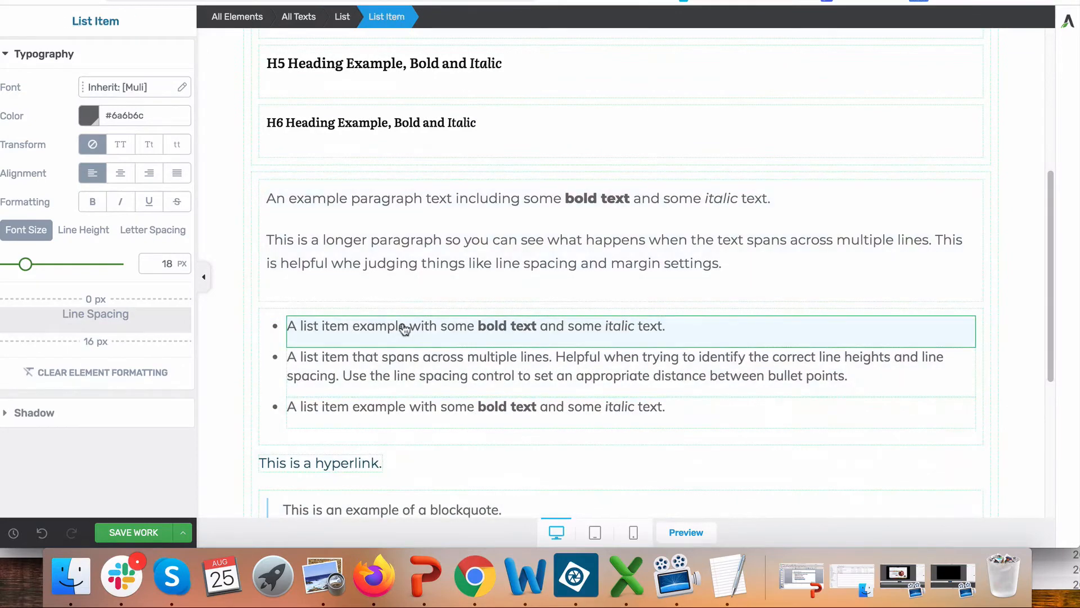
{"action": "left_click", "coordinate": [181, 87]}
{"action": "left_click", "coordinate": [88, 135]}
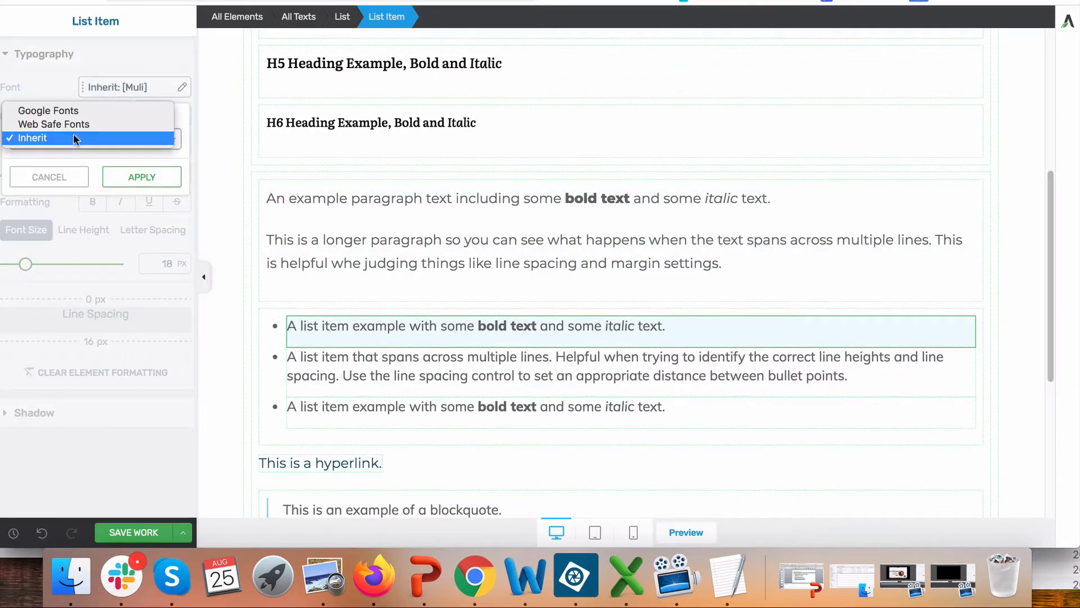
{"action": "left_click", "coordinate": [39, 110]}
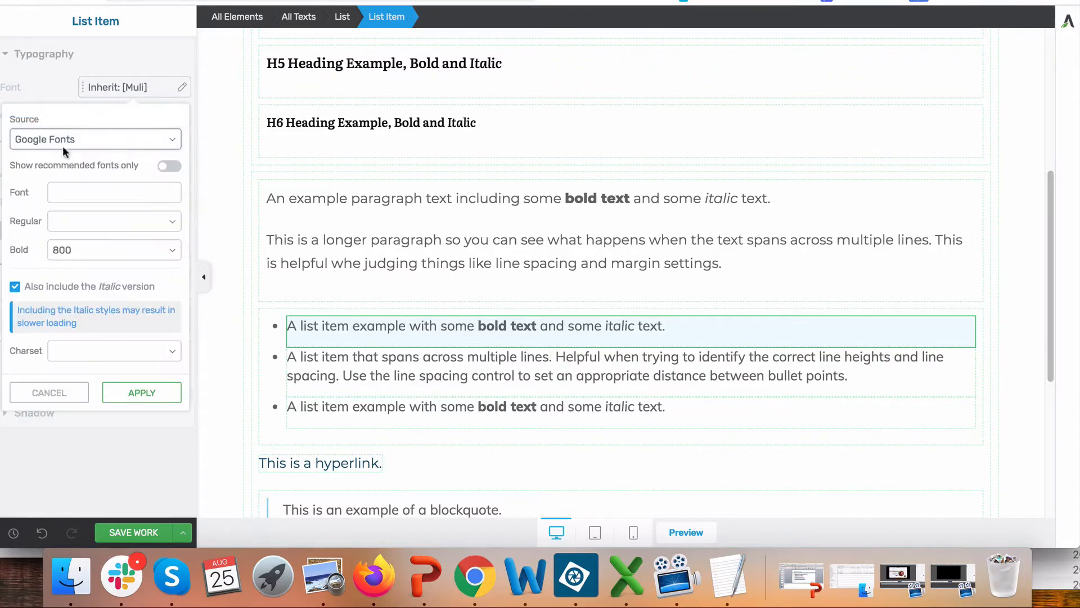
{"action": "left_click", "coordinate": [78, 189]}
{"action": "type", "text": "Montserrat"}
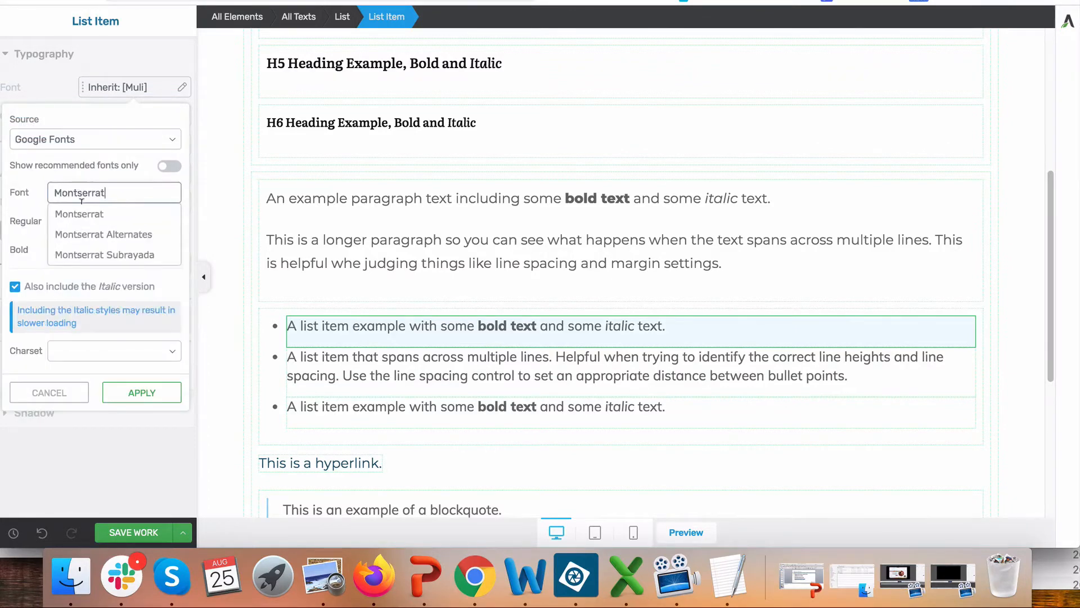
{"action": "left_click", "coordinate": [79, 211]}
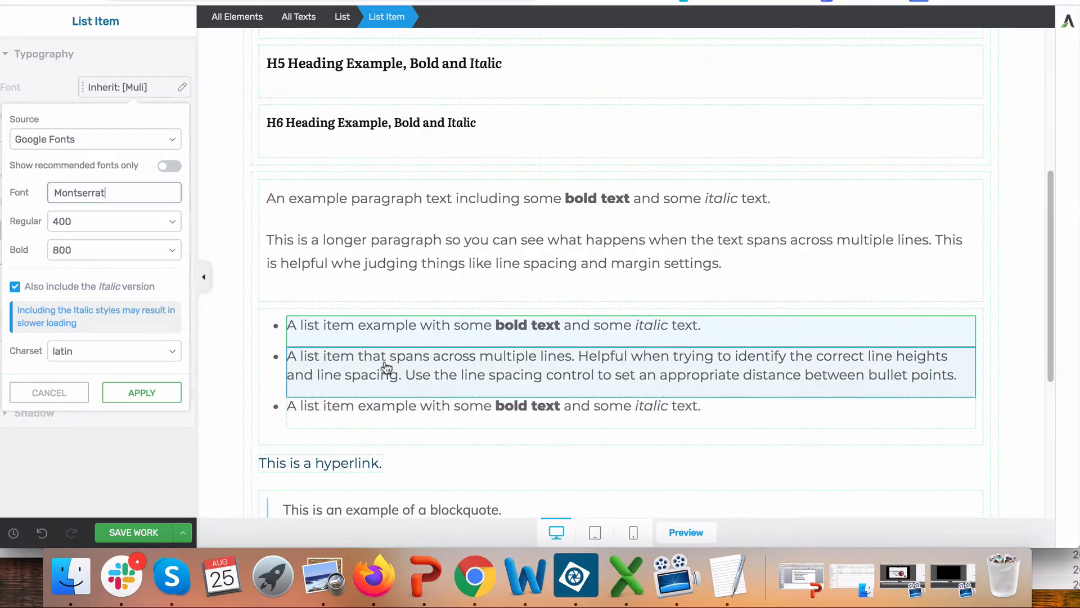
- Reset the default hyperlink's color by switching it to inherited and back to the specific #1c546f, with its font set to inherit
{"action": "scroll", "coordinate": [388, 365], "scroll_direction": "down", "scroll_amount": 3}
{"action": "left_click", "coordinate": [318, 284]}
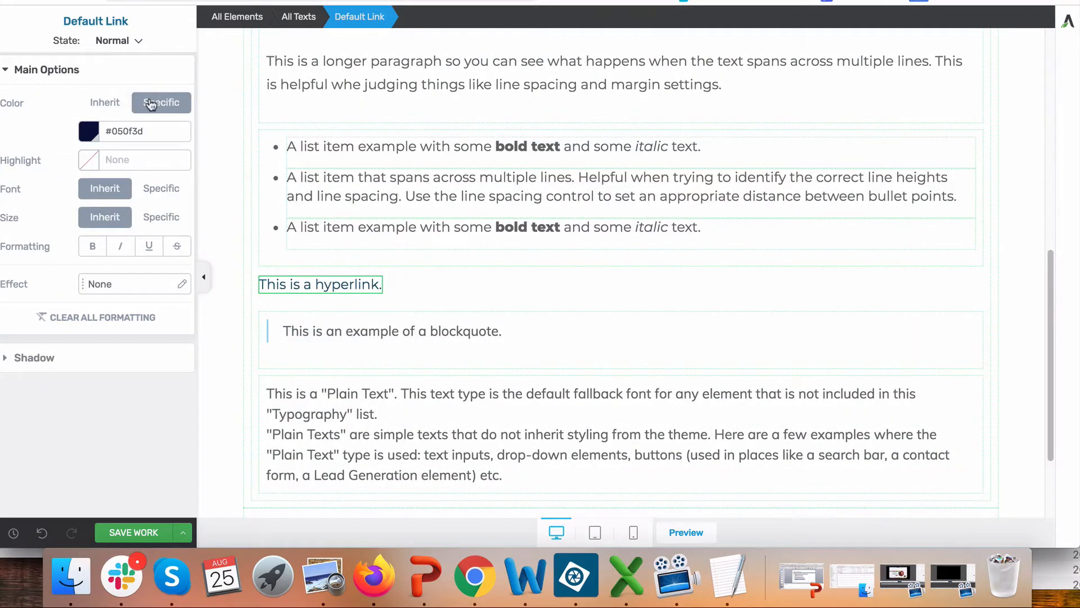
{"action": "left_click", "coordinate": [116, 102]}
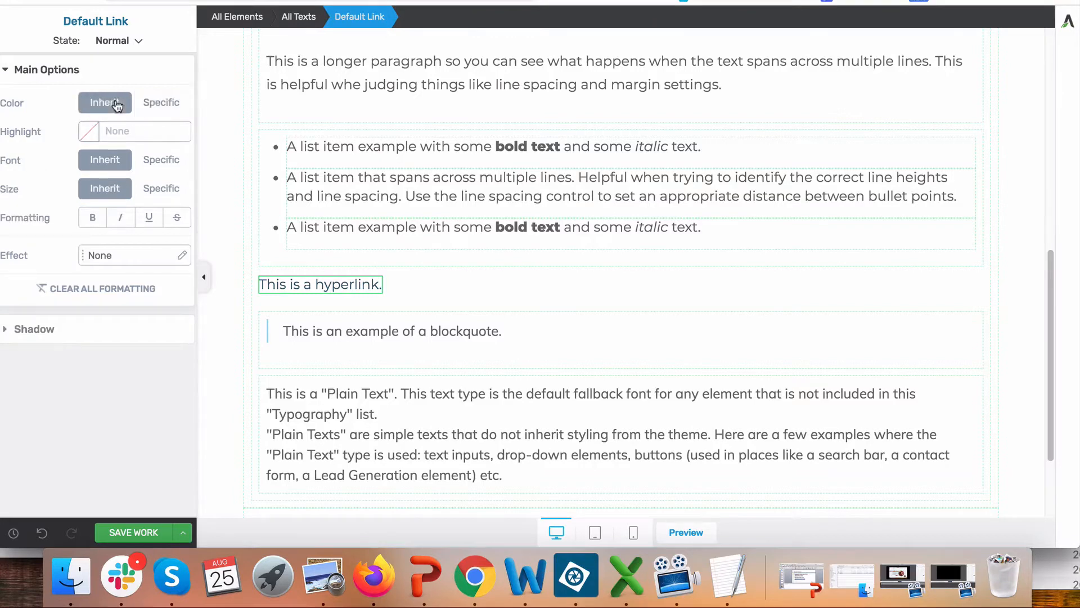
{"action": "left_click", "coordinate": [152, 103]}
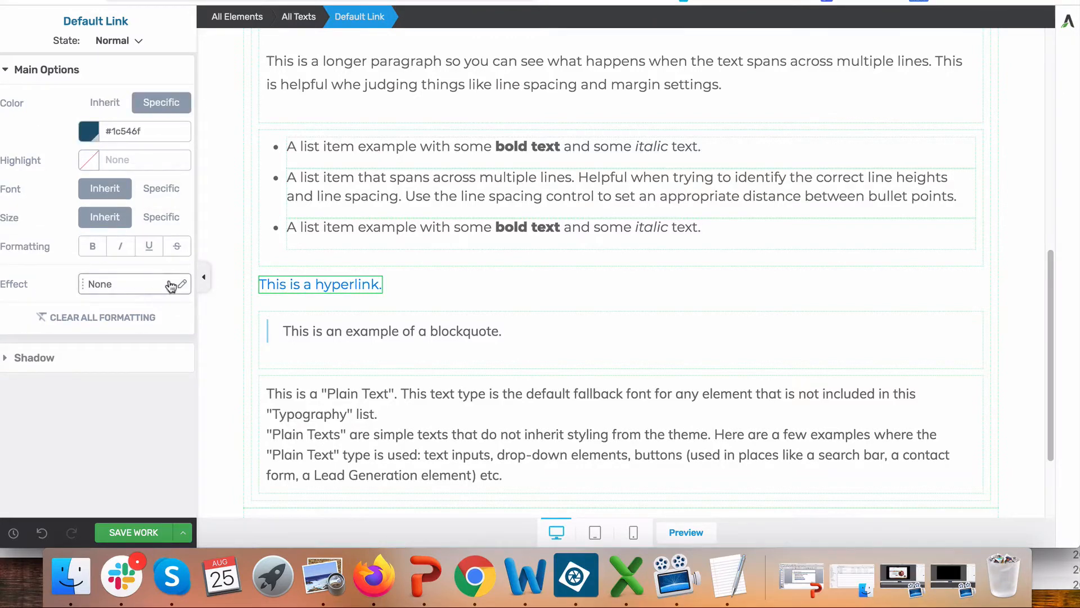
{"action": "left_click", "coordinate": [151, 190]}
{"action": "left_click", "coordinate": [110, 190]}
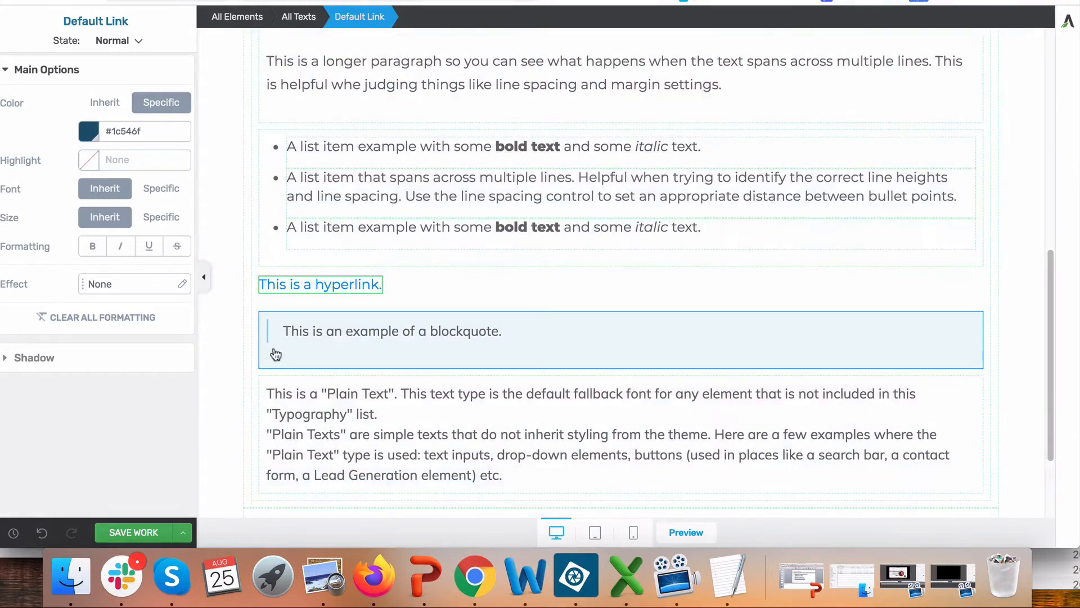
- Choose Montserrat from Google Fonts as the Plain Text font and save the typography
{"action": "scroll", "coordinate": [276, 354], "scroll_direction": "down", "scroll_amount": 3}
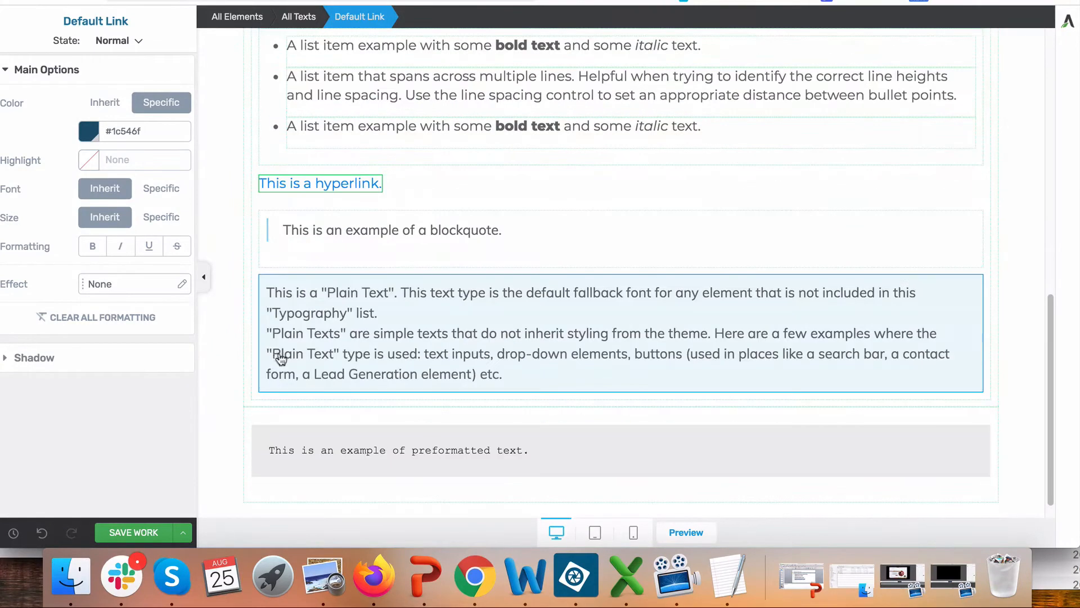
{"action": "left_click", "coordinate": [336, 332]}
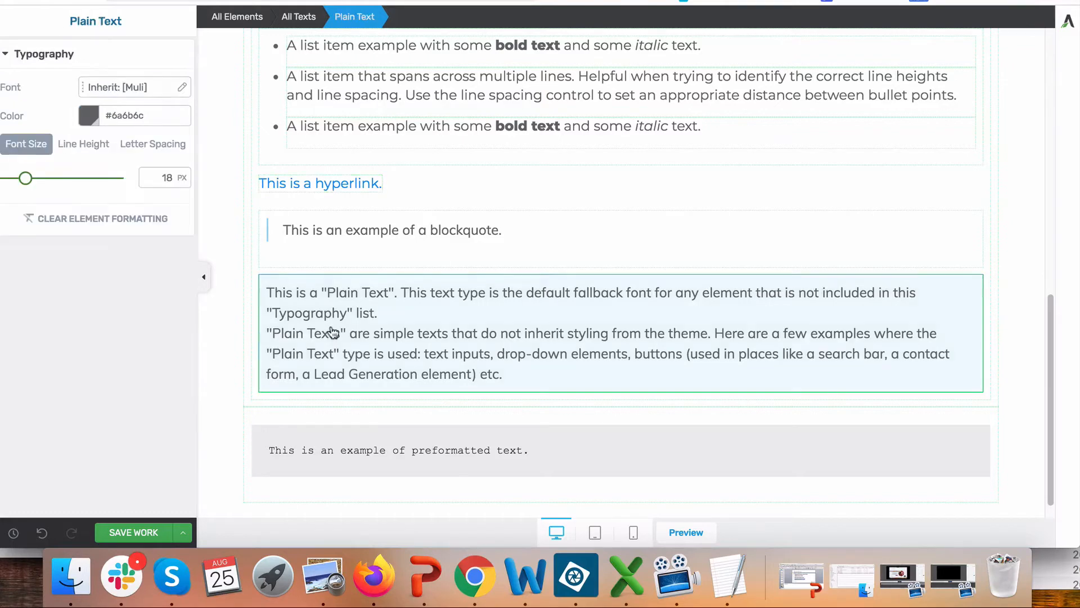
{"action": "left_click", "coordinate": [180, 87]}
{"action": "left_click", "coordinate": [23, 138]}
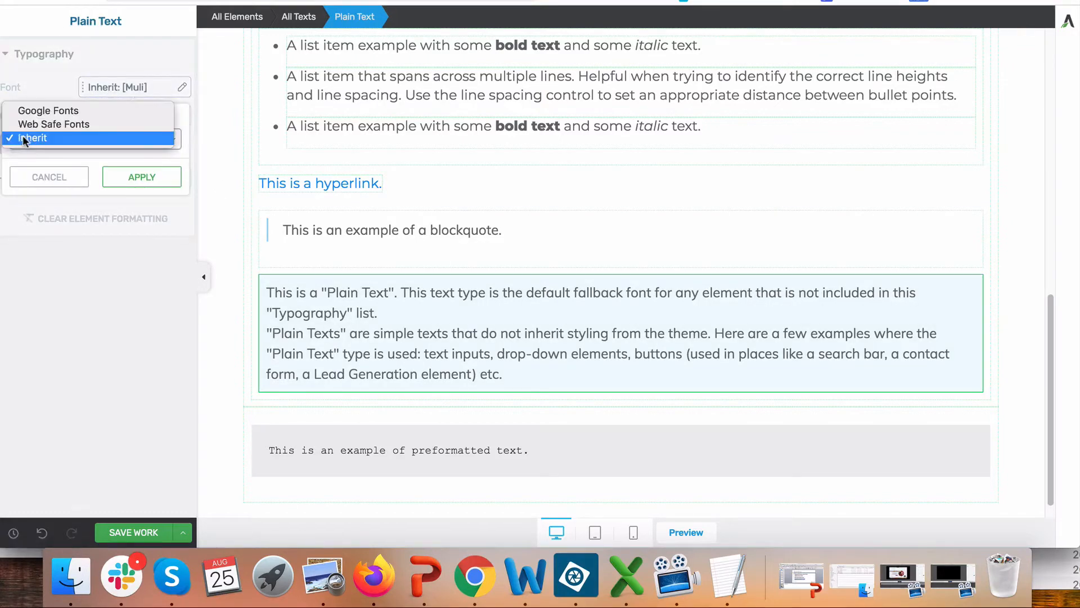
{"action": "left_click", "coordinate": [53, 112]}
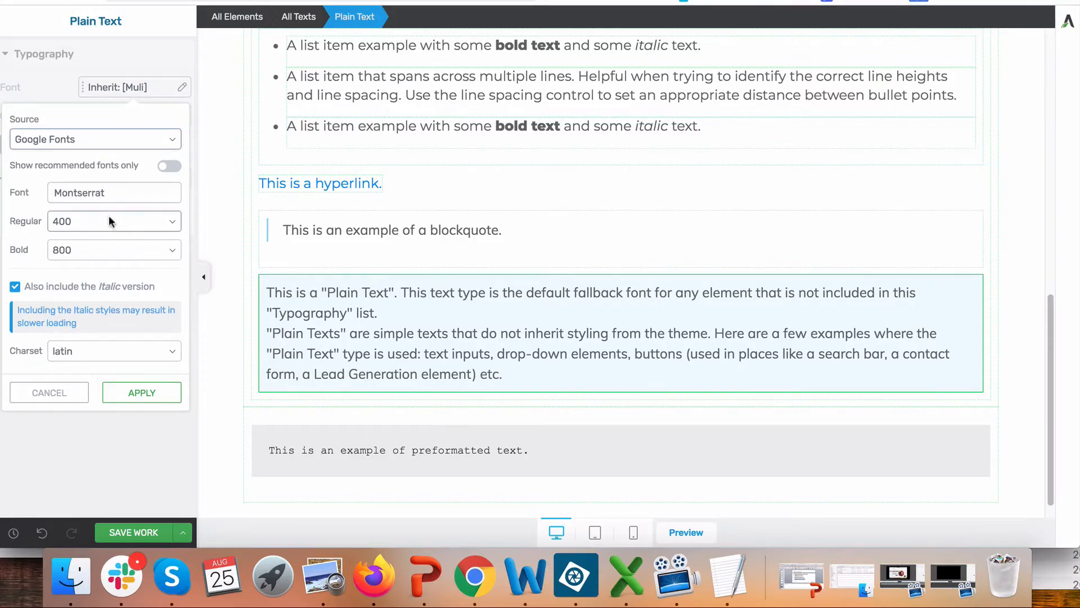
{"action": "left_click", "coordinate": [129, 397]}
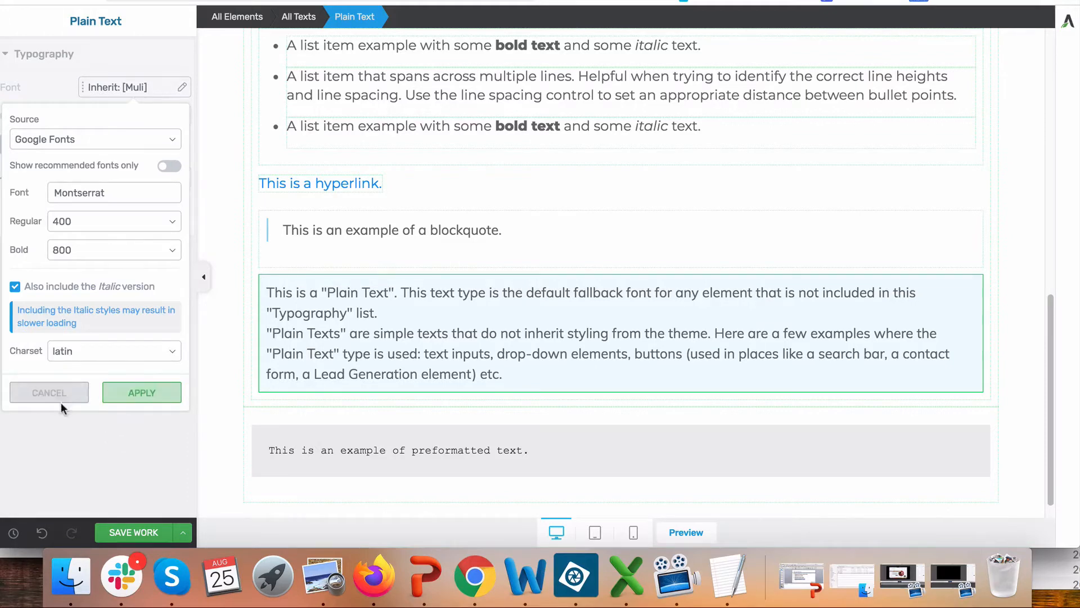
{"action": "left_click", "coordinate": [128, 533]}
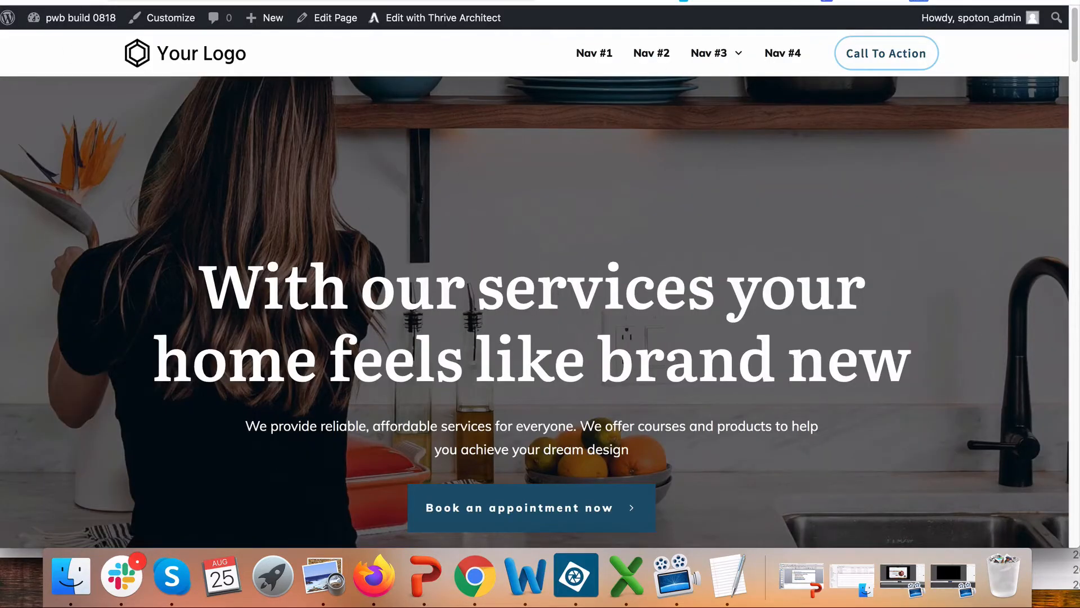
- Reload the website's homepage and check the fonts in the hero headline and the What We Do section
{"action": "key", "text": "super+r"}
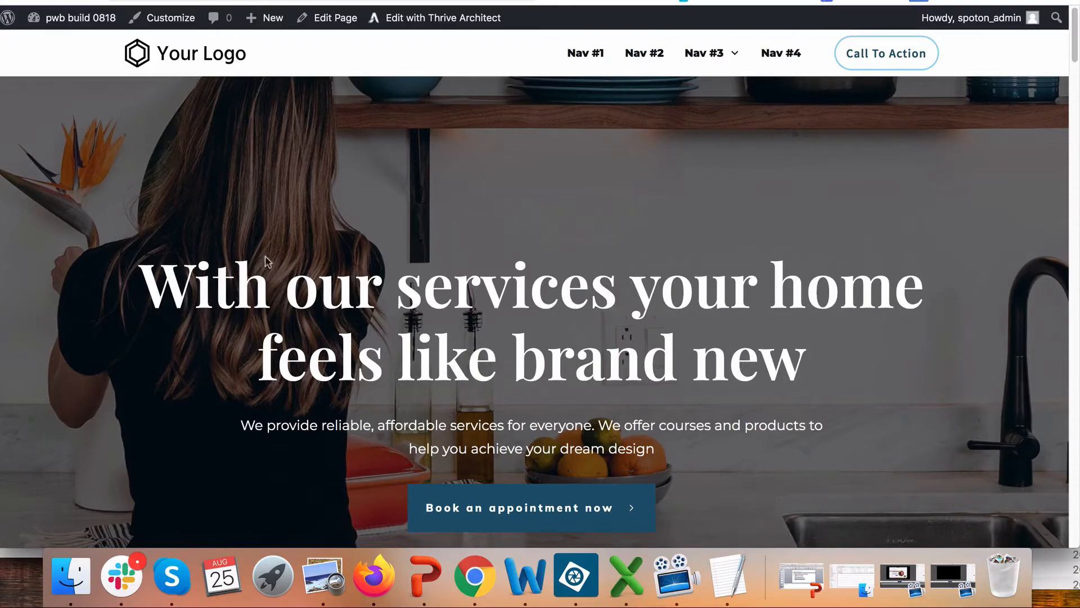
{"action": "double_click", "coordinate": [335, 306]}
{"action": "triple_click", "coordinate": [335, 306]}
{"action": "scroll", "coordinate": [336, 305], "scroll_direction": "down", "scroll_amount": 8}
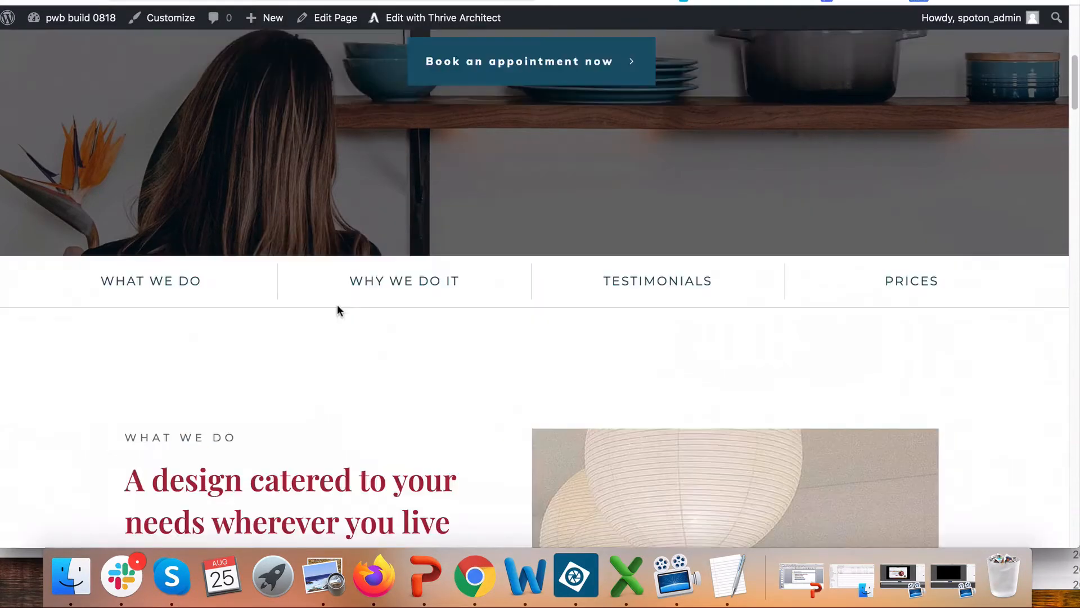
{"action": "scroll", "coordinate": [338, 306], "scroll_direction": "down", "scroll_amount": 2}
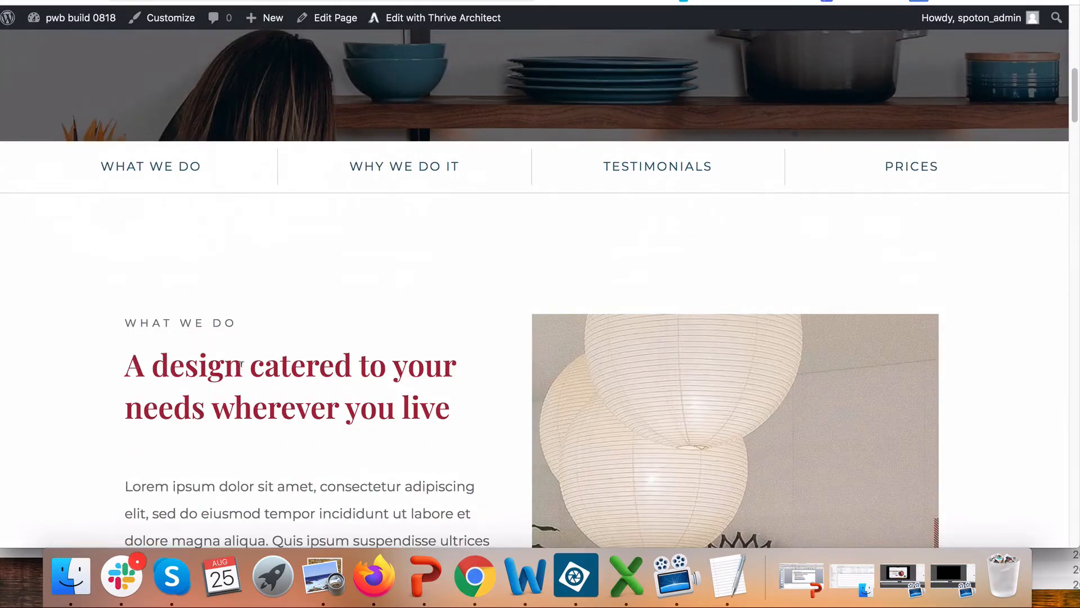
{"action": "scroll", "coordinate": [241, 365], "scroll_direction": "up", "scroll_amount": 10}
{"action": "left_click", "coordinate": [463, 268]}
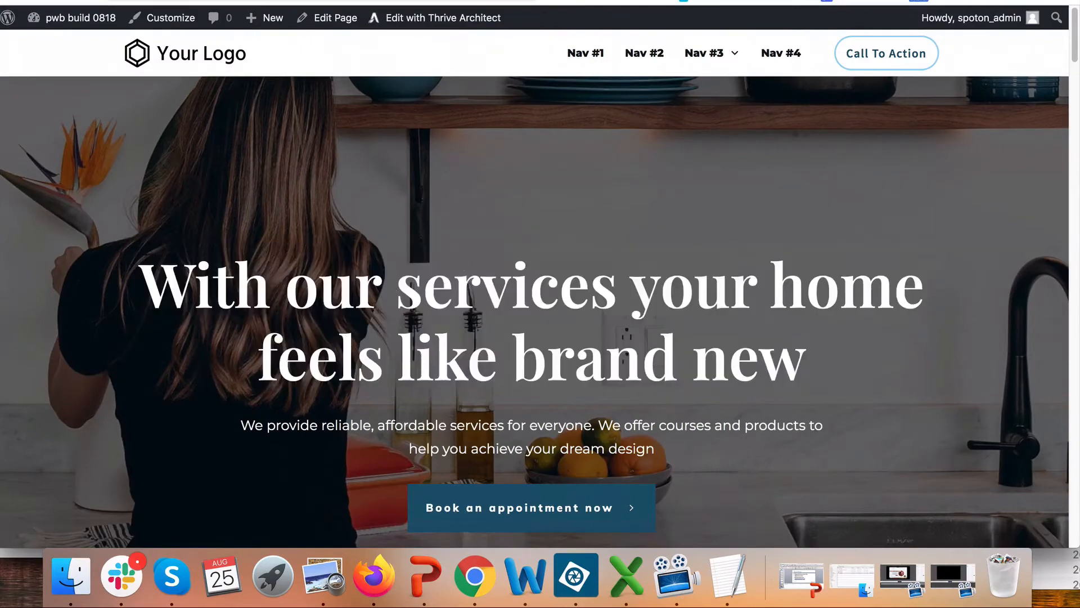
- Examine the heading and text styling through the benefits and Tailored products sections of the homepage
{"action": "left_click_drag", "start_coordinate": [380, 304], "coordinate": [396, 304]}
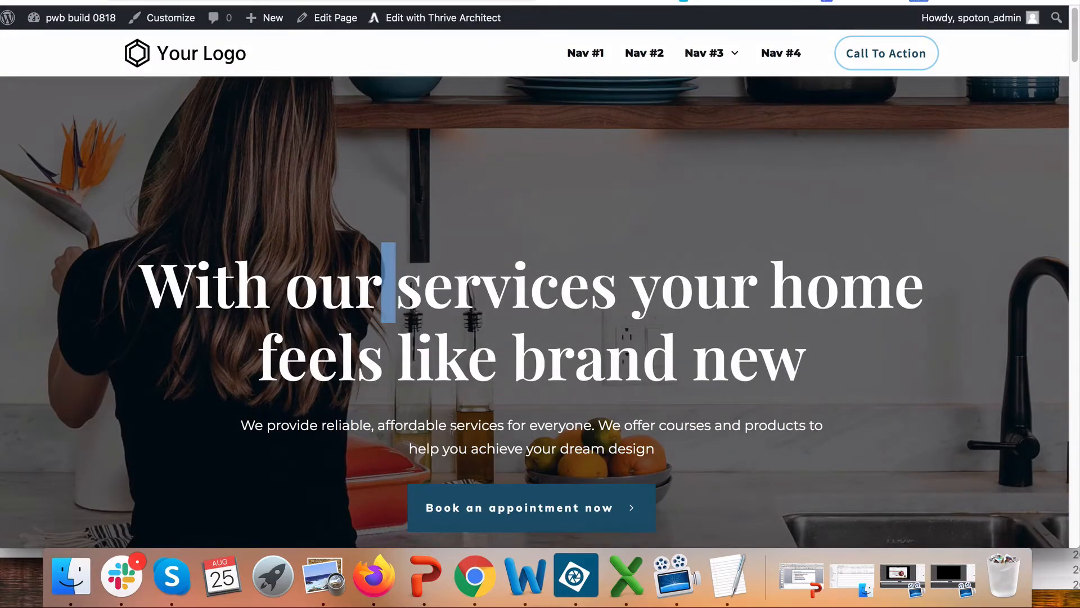
{"action": "scroll", "coordinate": [391, 405], "scroll_direction": "down", "scroll_amount": 7}
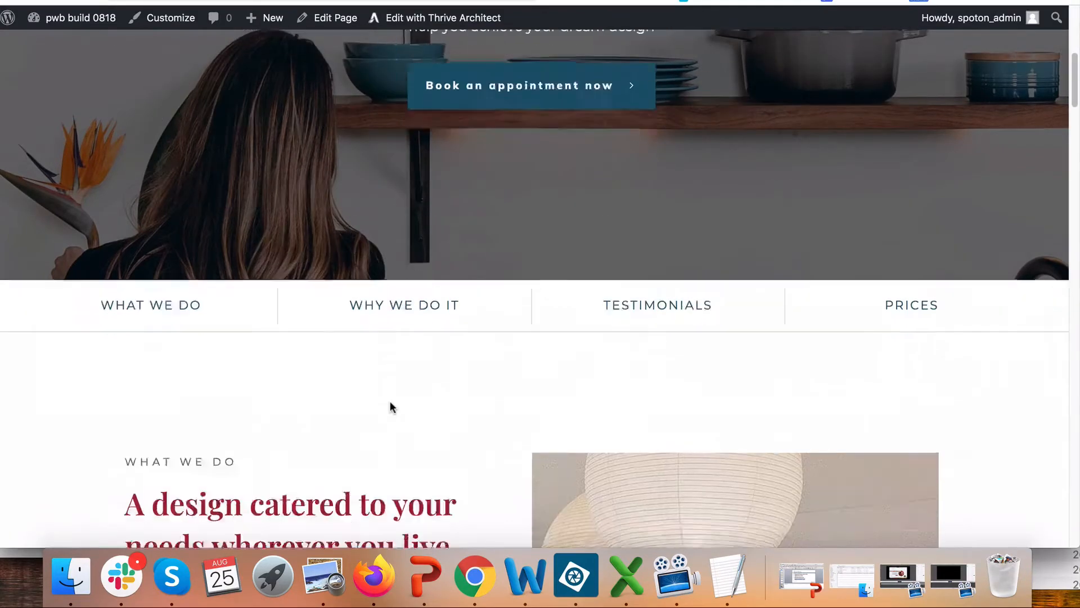
{"action": "scroll", "coordinate": [390, 401], "scroll_direction": "down", "scroll_amount": 13}
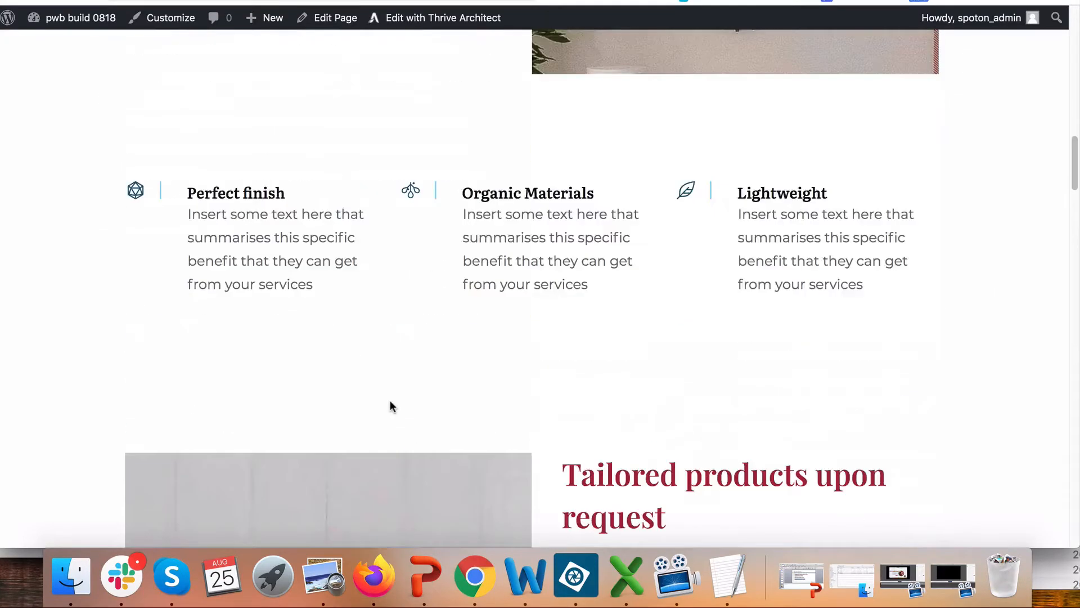
{"action": "scroll", "coordinate": [391, 402], "scroll_direction": "down", "scroll_amount": 7}
{"action": "scroll", "coordinate": [393, 402], "scroll_direction": "up", "scroll_amount": 1}
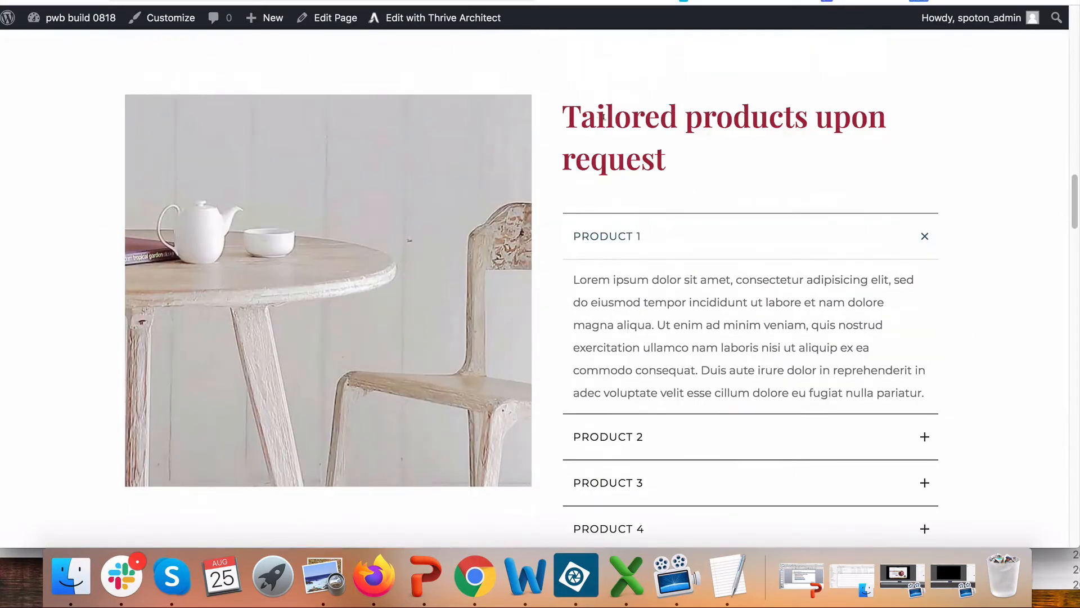
{"action": "left_click_drag", "start_coordinate": [562, 110], "coordinate": [667, 163]}
{"action": "scroll", "coordinate": [687, 197], "scroll_direction": "up", "scroll_amount": 20}
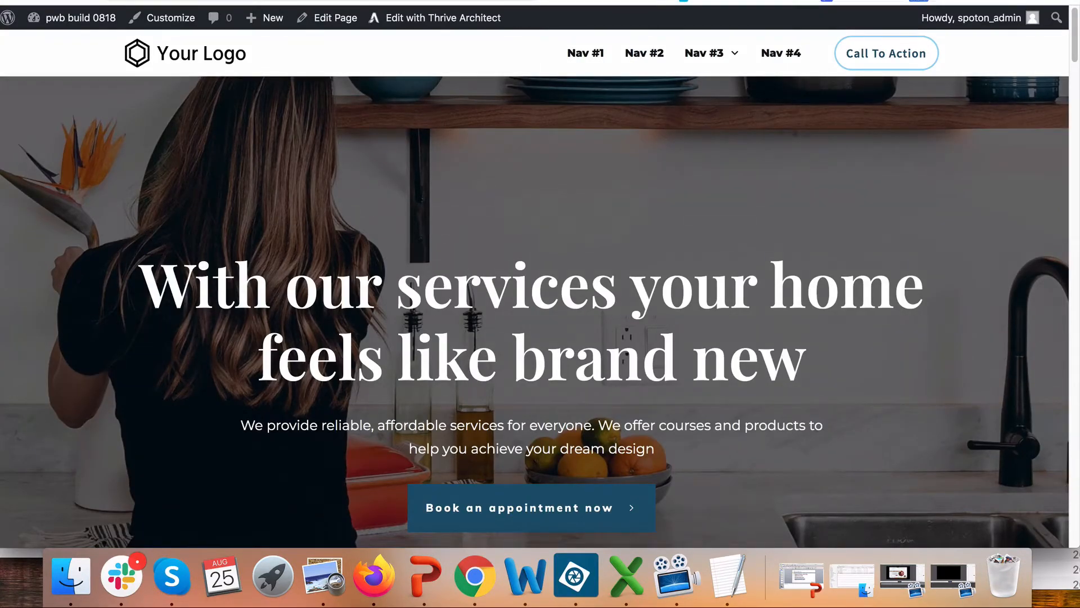
{"action": "scroll", "coordinate": [341, 243], "scroll_direction": "down", "scroll_amount": 1}
{"action": "scroll", "coordinate": [341, 243], "scroll_direction": "down", "scroll_amount": 5}
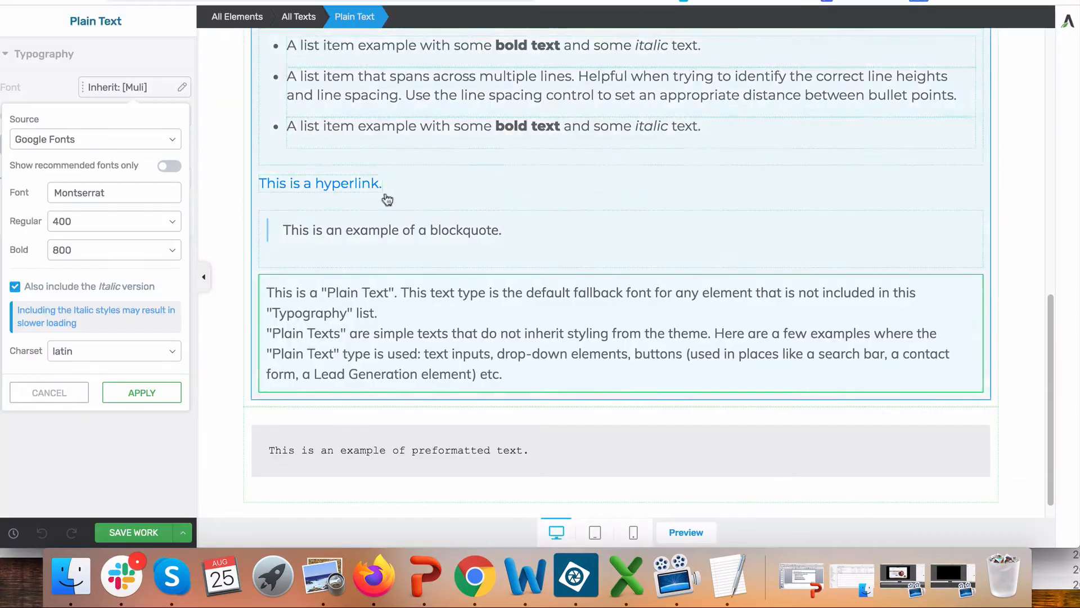
{"action": "scroll", "coordinate": [387, 200], "scroll_direction": "up", "scroll_amount": 10}
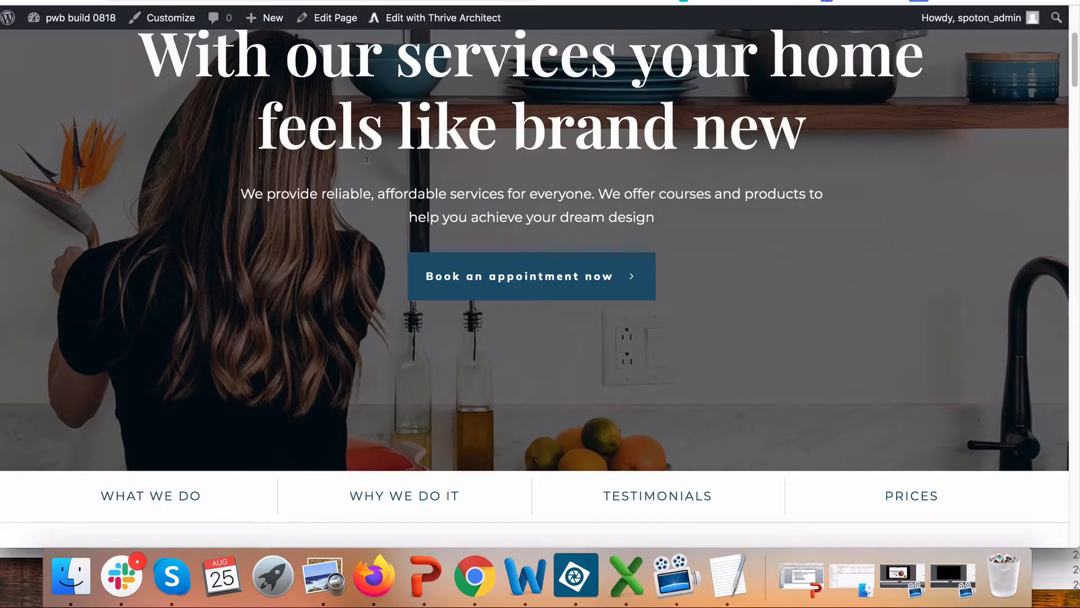
{"action": "scroll", "coordinate": [263, 251], "scroll_direction": "up", "scroll_amount": 5}
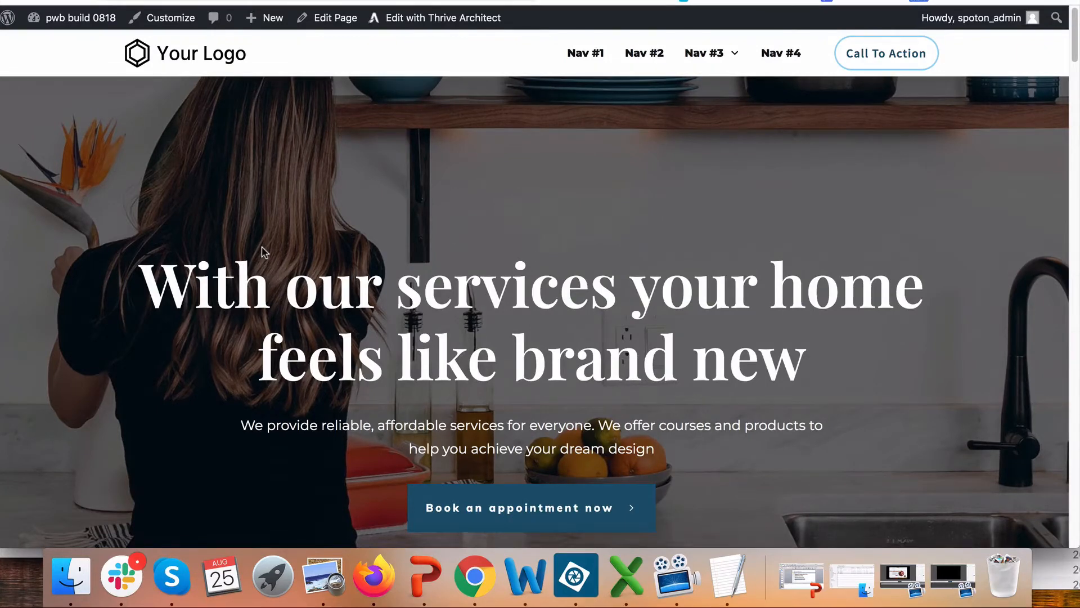
{"action": "left_click", "coordinate": [610, 0]}
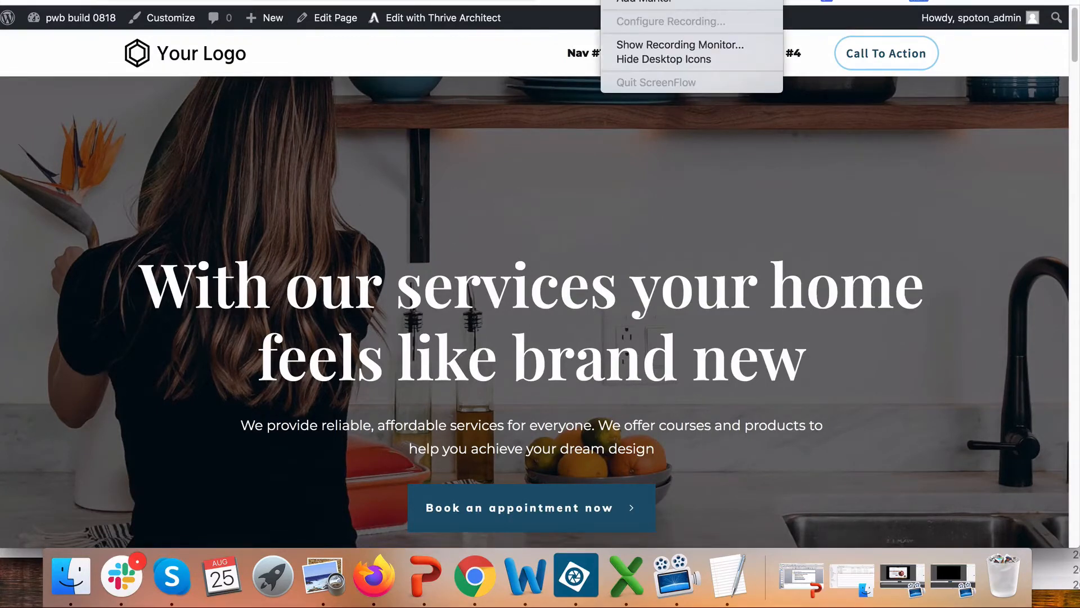
{"action": "left_click", "coordinate": [642, 0]}
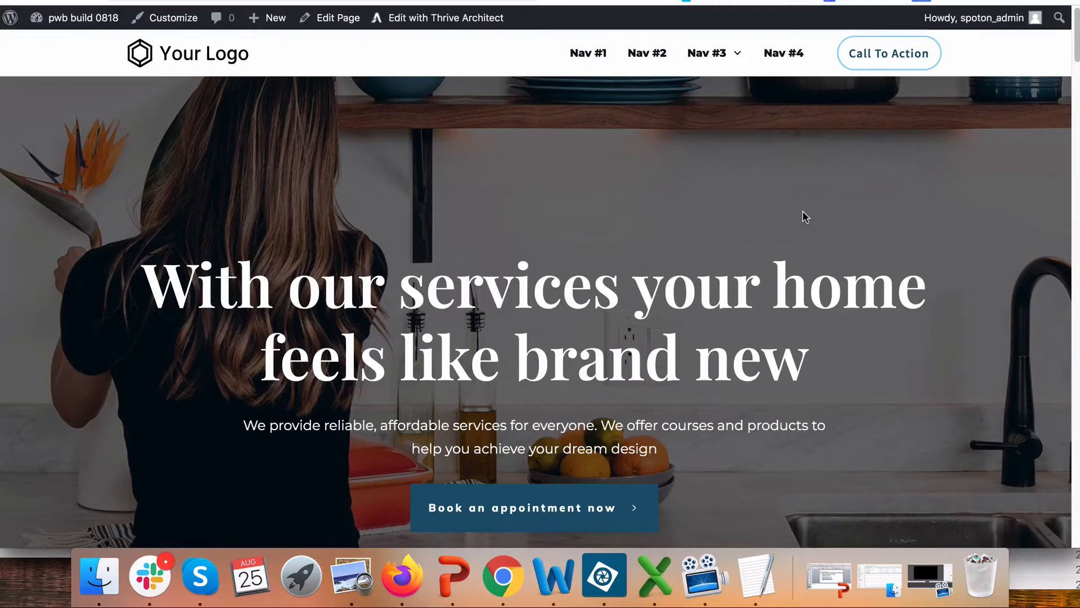
- Open the homepage for editing in Thrive Architect, dismissing the Central Style Panel notice, and look over the page down to its footer
{"action": "left_click", "coordinate": [439, 20]}
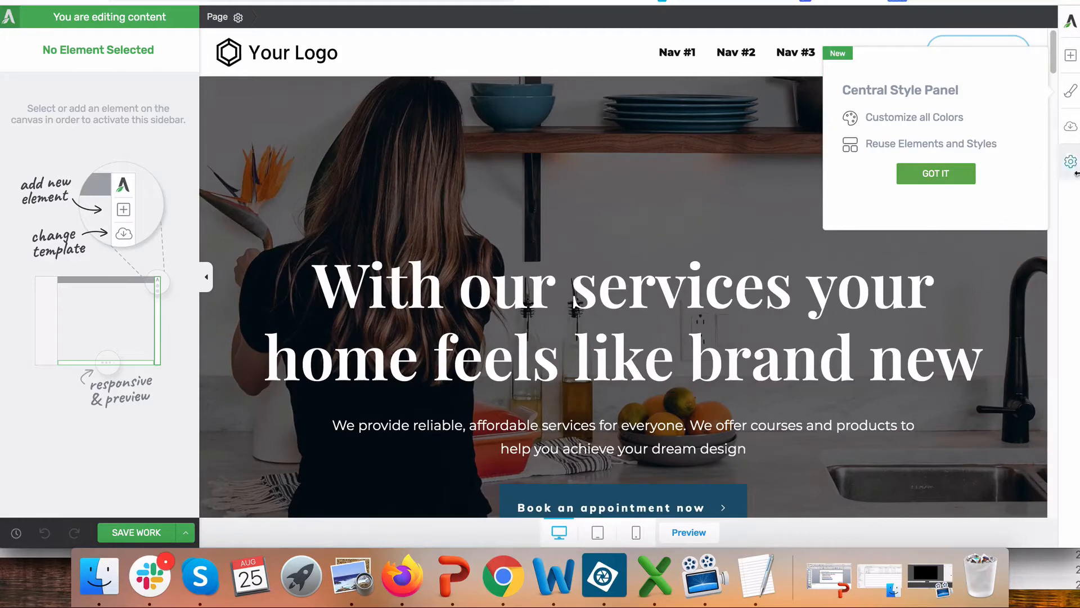
{"action": "left_click", "coordinate": [935, 174]}
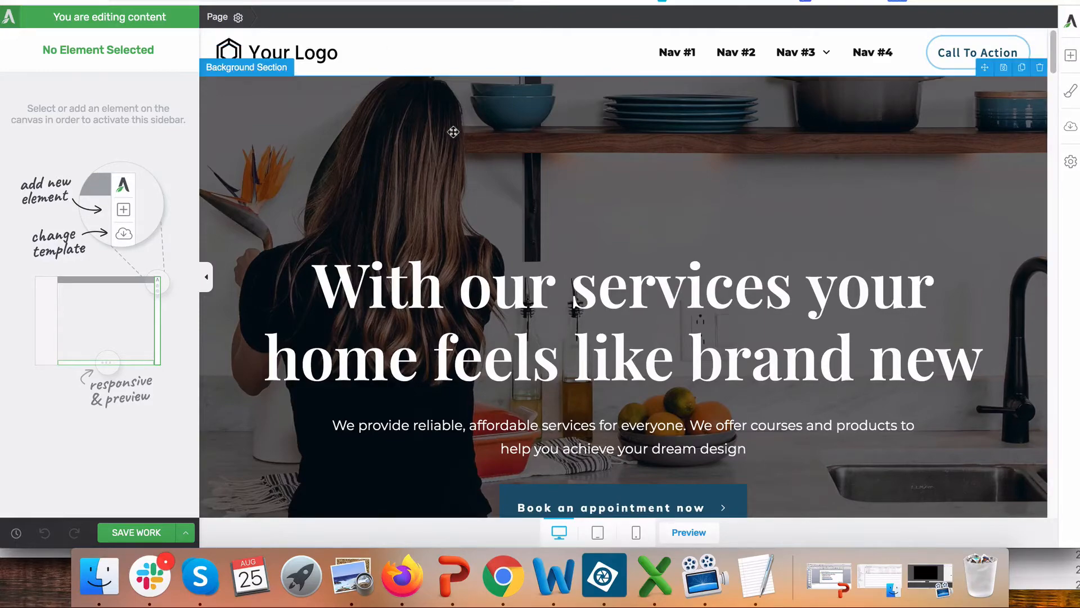
{"action": "scroll", "coordinate": [463, 150], "scroll_direction": "down", "scroll_amount": 10}
{"action": "scroll", "coordinate": [465, 154], "scroll_direction": "down", "scroll_amount": 15}
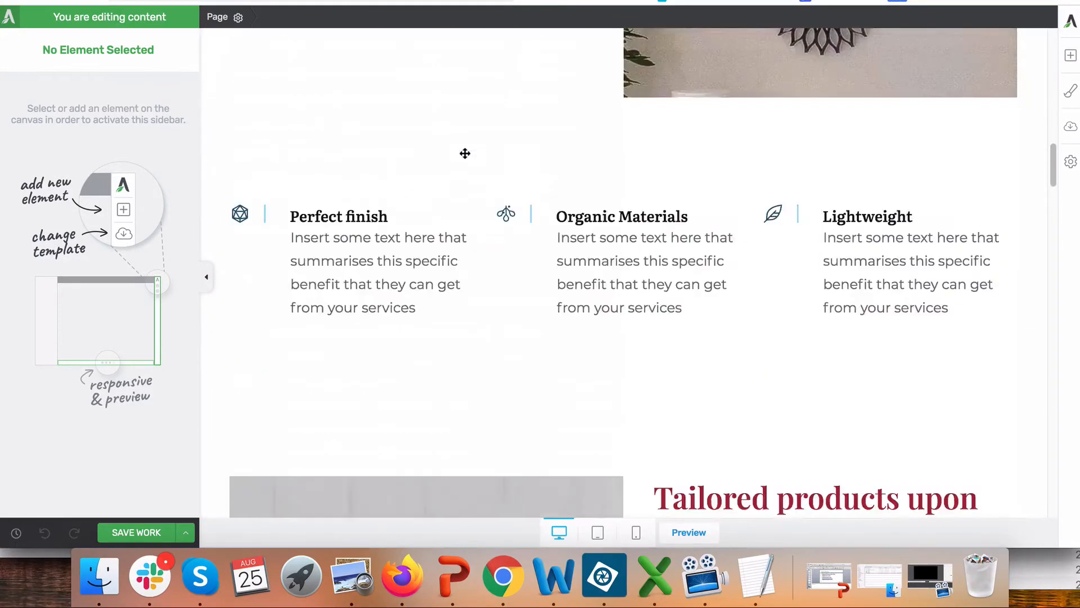
{"action": "scroll", "coordinate": [465, 153], "scroll_direction": "down", "scroll_amount": 15}
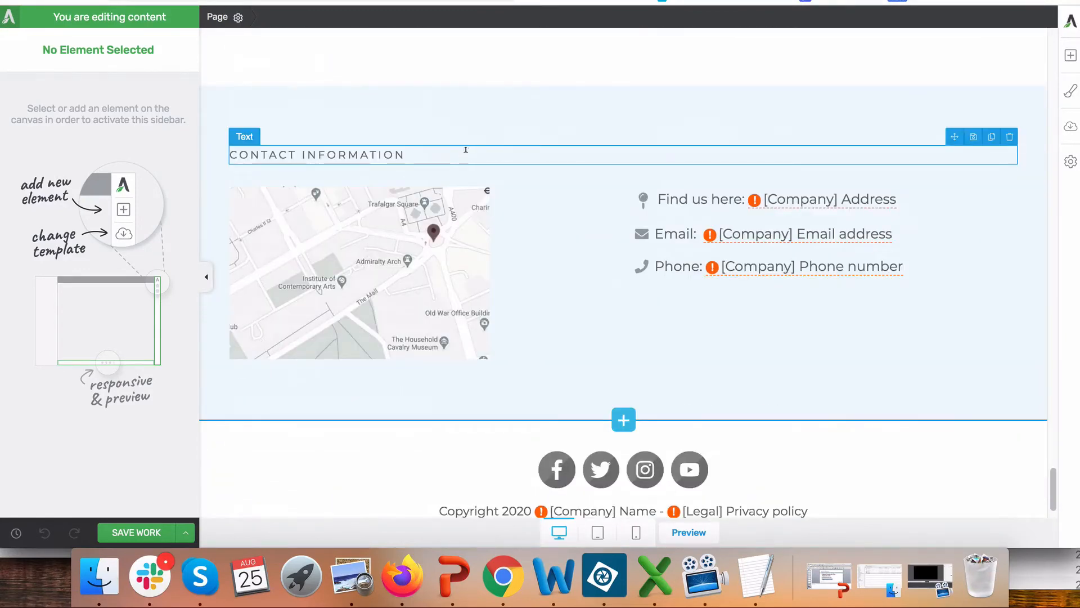
{"action": "scroll", "coordinate": [726, 499], "scroll_direction": "down", "scroll_amount": 3}
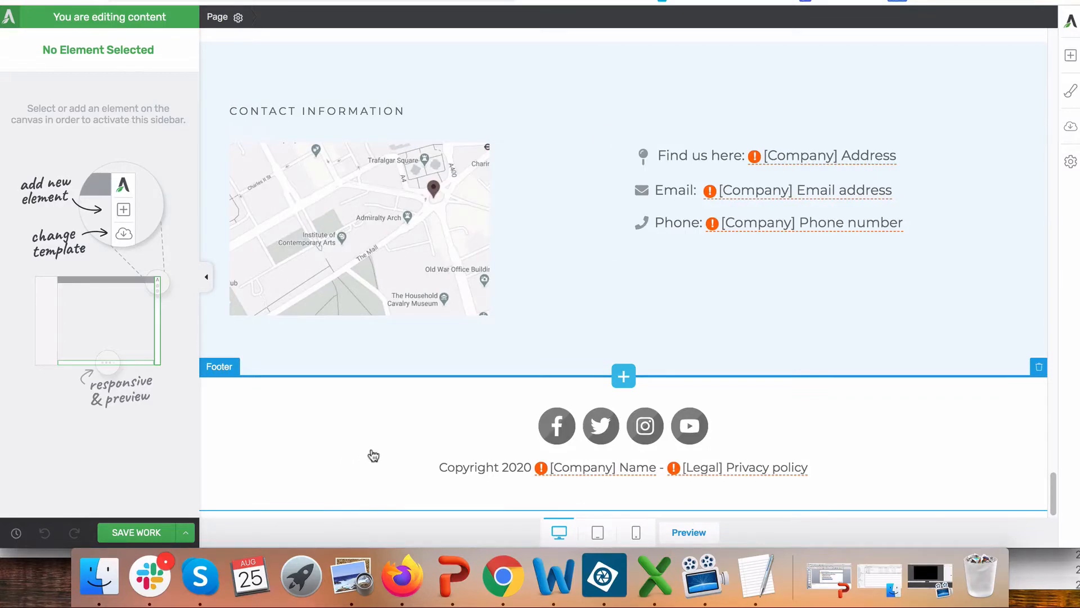
{"action": "scroll", "coordinate": [374, 455], "scroll_direction": "up", "scroll_amount": 15}
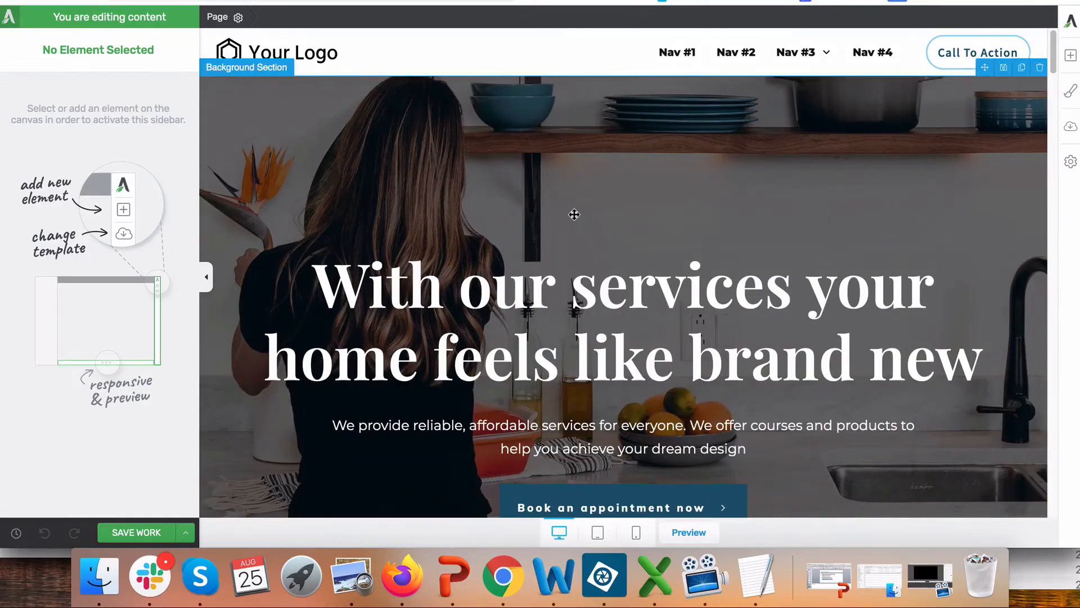
- Delete the homepage's template sections from the hero area down through the Tailored products section
{"action": "scroll", "coordinate": [574, 214], "scroll_direction": "down", "scroll_amount": 2}
{"action": "scroll", "coordinate": [574, 214], "scroll_direction": "up", "scroll_amount": 2}
{"action": "scroll", "coordinate": [1034, 82], "scroll_direction": "down", "scroll_amount": 5}
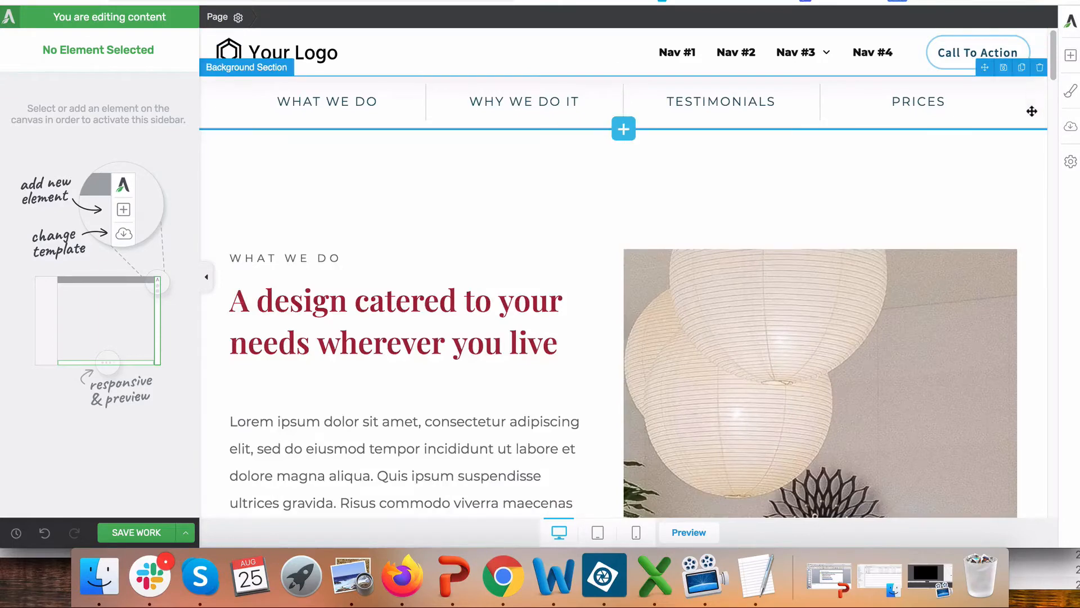
{"action": "scroll", "coordinate": [1038, 84], "scroll_direction": "down", "scroll_amount": 1}
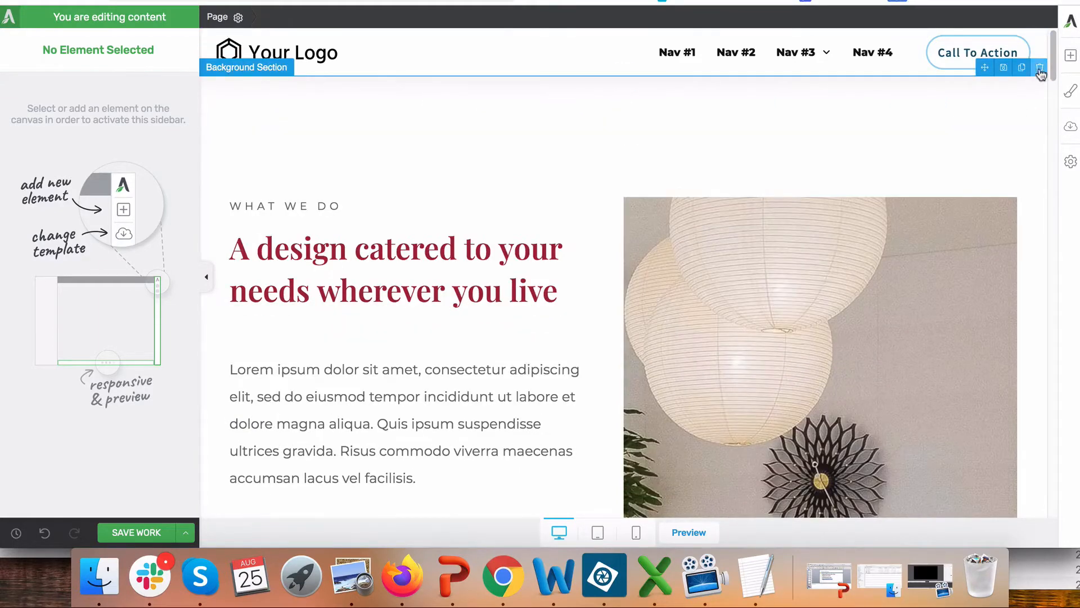
{"action": "scroll", "coordinate": [1040, 73], "scroll_direction": "down", "scroll_amount": 5}
{"action": "scroll", "coordinate": [1039, 74], "scroll_direction": "down", "scroll_amount": 4}
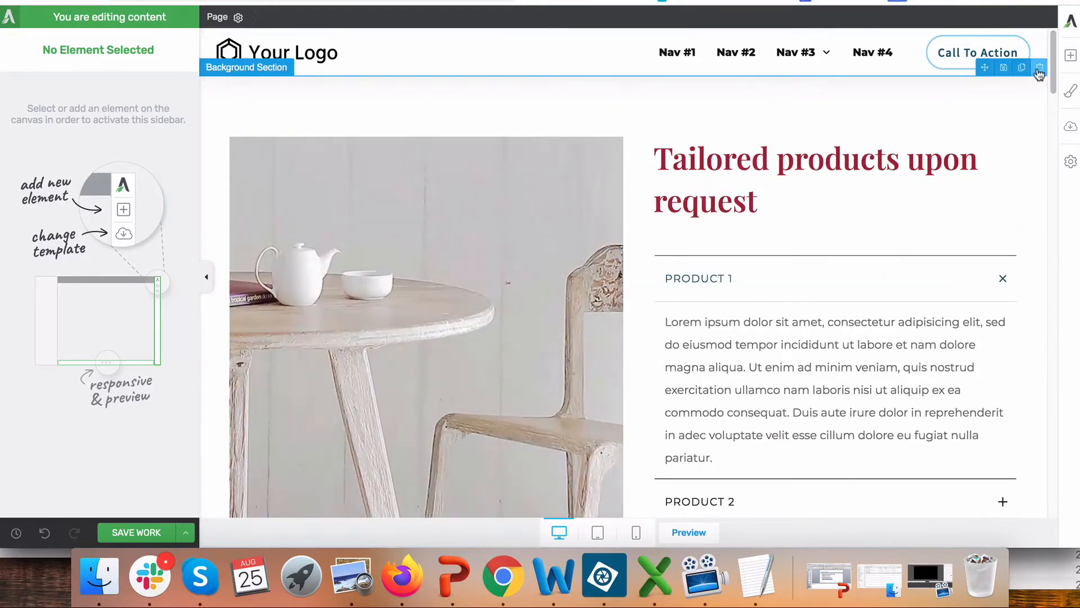
{"action": "scroll", "coordinate": [1039, 73], "scroll_direction": "down", "scroll_amount": 5}
{"action": "scroll", "coordinate": [1040, 74], "scroll_direction": "down", "scroll_amount": 5}
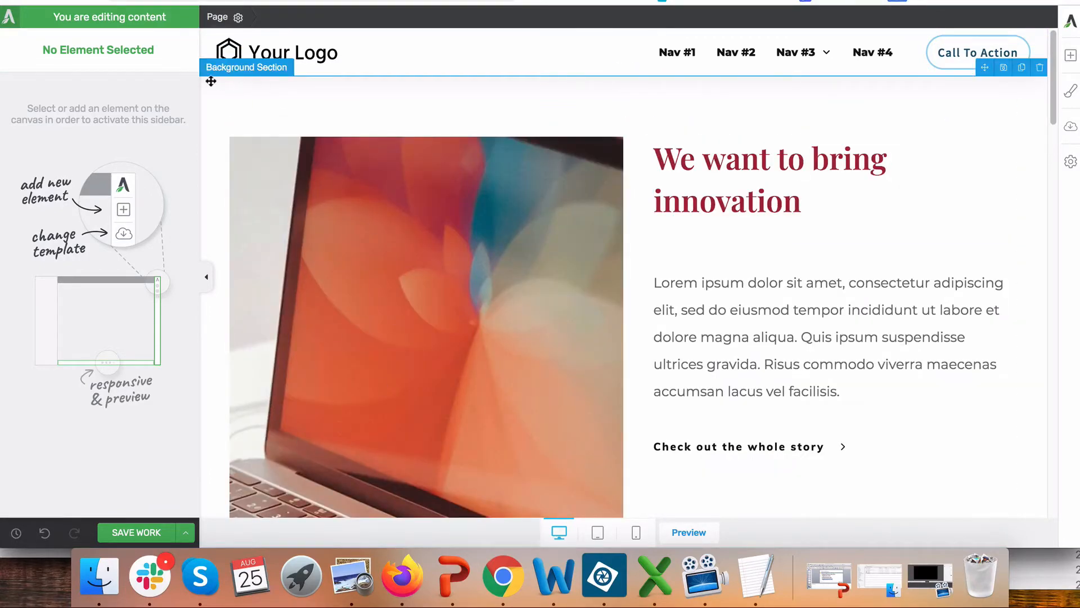
- Delete the remaining template sections, from the innovation, testimonials and pricing sections to Success Stories and the consultation sign-up, leaving only header and footer
{"action": "scroll", "coordinate": [383, 205], "scroll_direction": "down", "scroll_amount": 5}
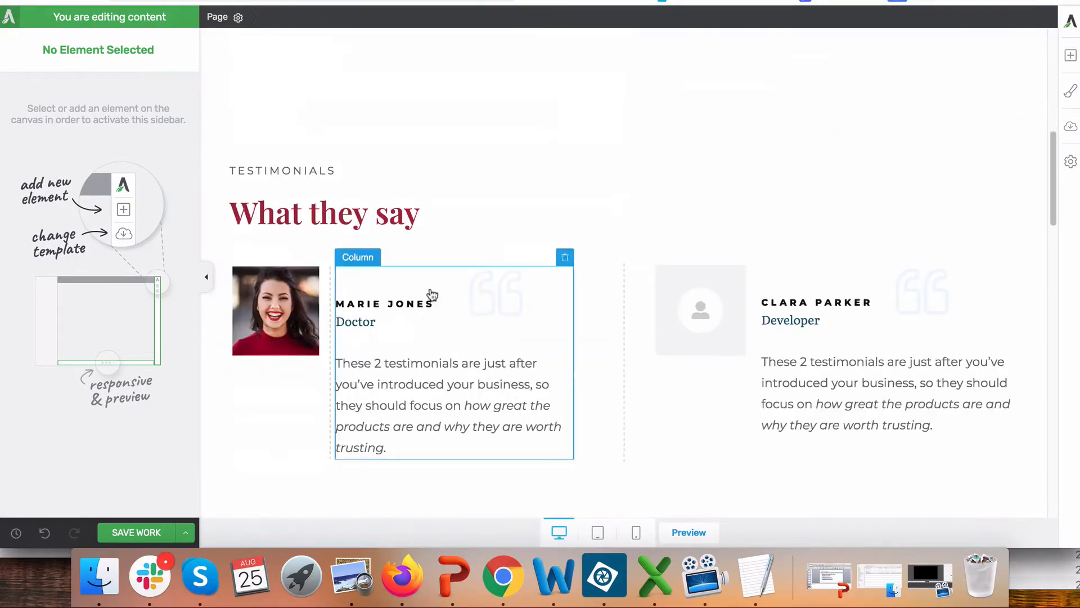
{"action": "scroll", "coordinate": [432, 295], "scroll_direction": "up", "scroll_amount": 1}
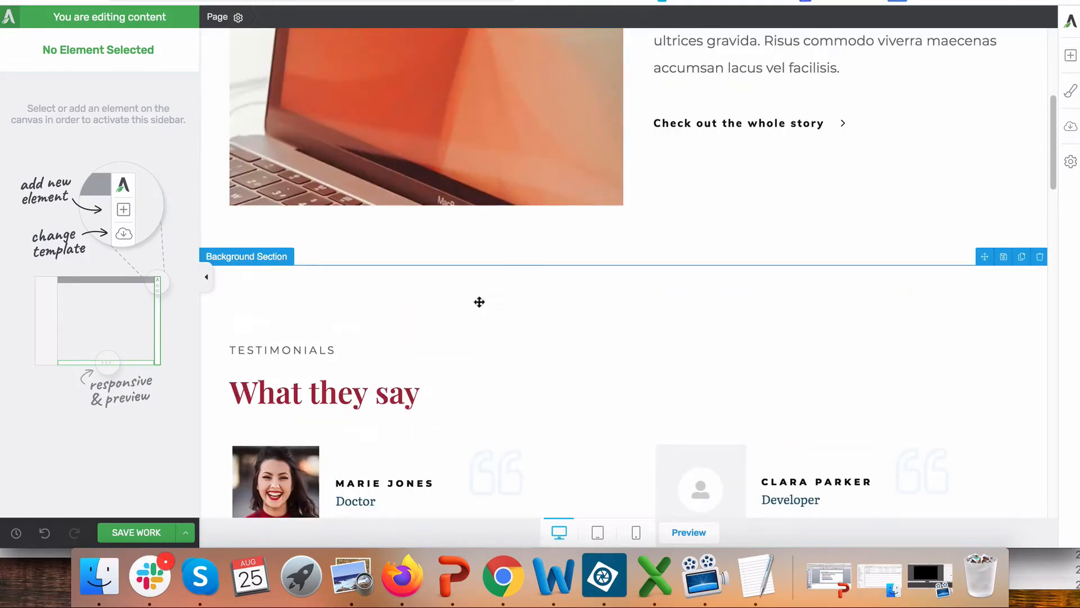
{"action": "scroll", "coordinate": [495, 304], "scroll_direction": "up", "scroll_amount": 5}
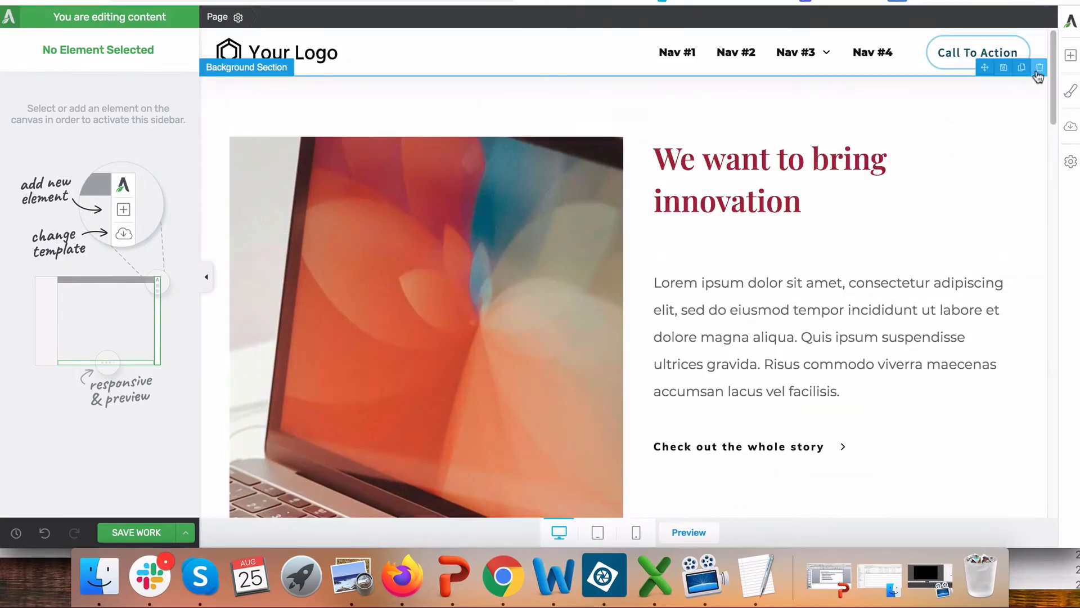
{"action": "scroll", "coordinate": [1038, 76], "scroll_direction": "down", "scroll_amount": 5}
{"action": "scroll", "coordinate": [1039, 74], "scroll_direction": "down", "scroll_amount": 3}
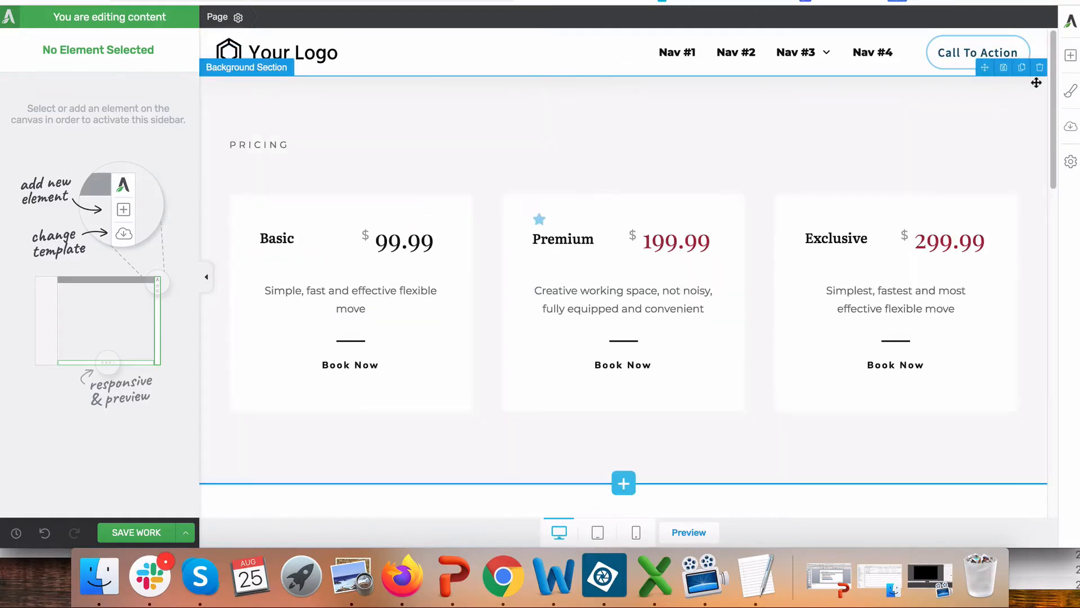
{"action": "scroll", "coordinate": [1039, 74], "scroll_direction": "down", "scroll_amount": 3}
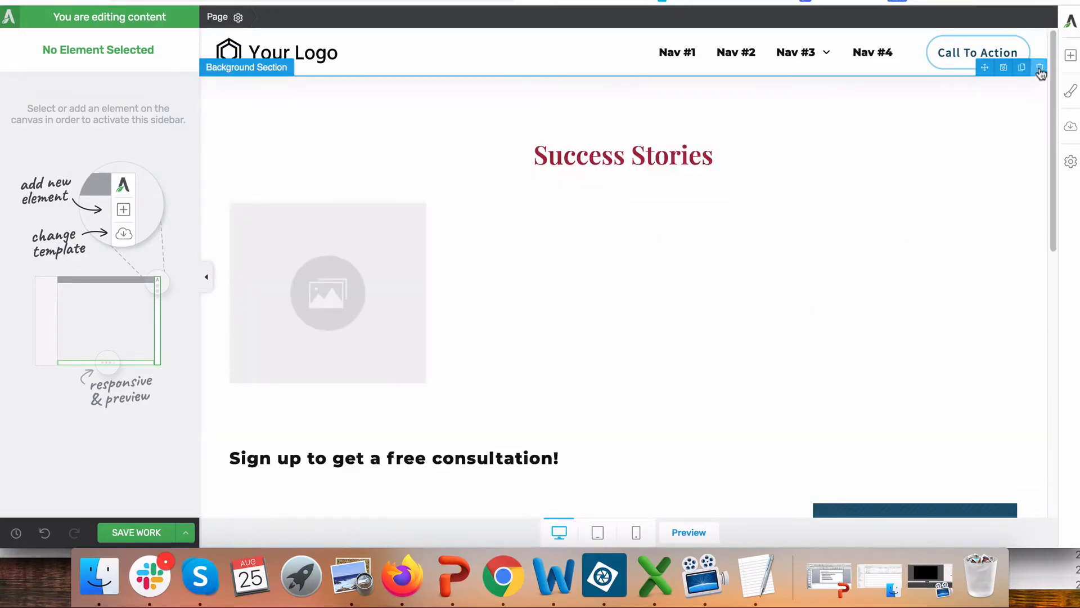
{"action": "scroll", "coordinate": [1040, 75], "scroll_direction": "down", "scroll_amount": 3}
{"action": "left_click", "coordinate": [1039, 72]}
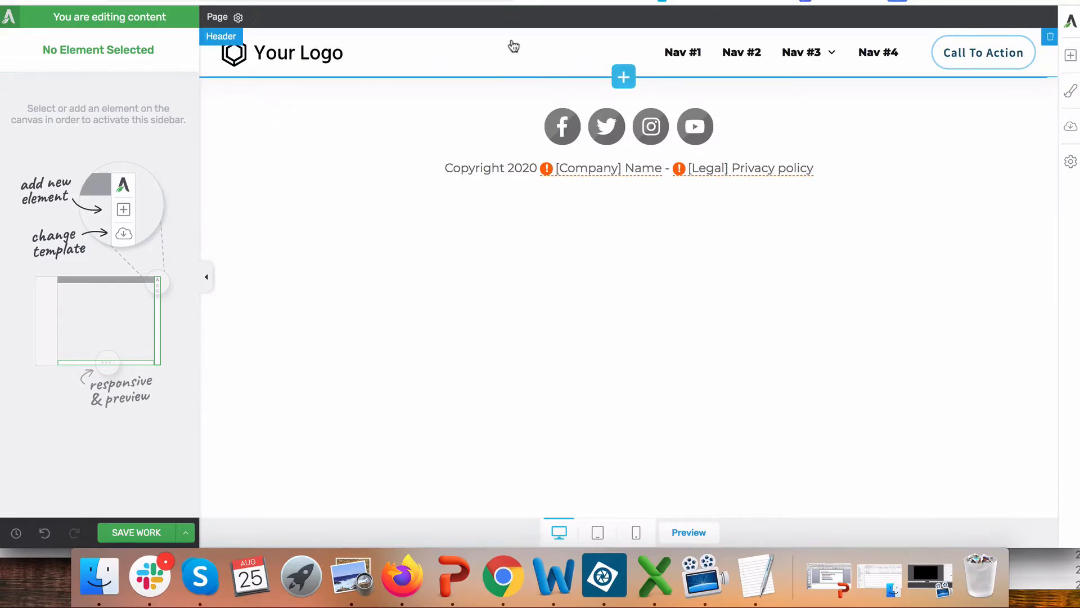
- Open the block library for the empty area below the header, dismiss the blocks notice and browse all page block types
{"action": "left_click", "coordinate": [628, 79]}
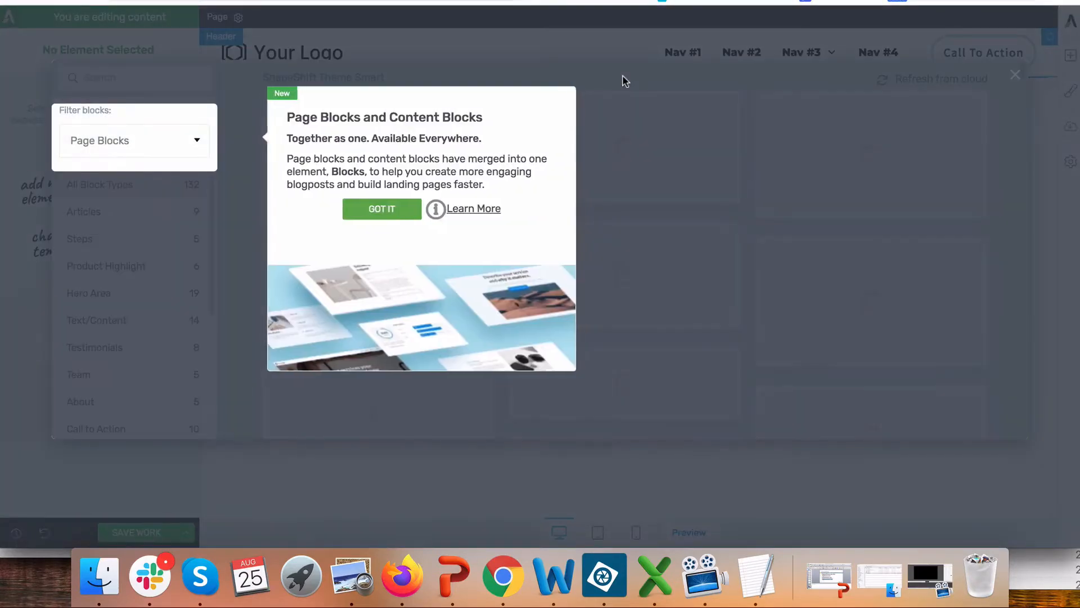
{"action": "left_click", "coordinate": [360, 208]}
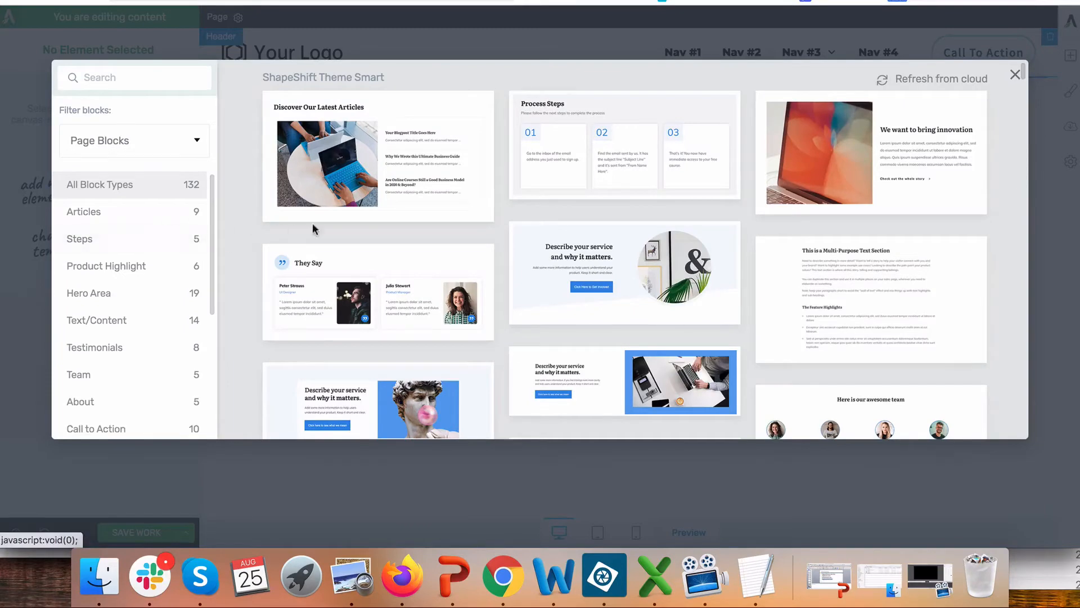
{"action": "scroll", "coordinate": [421, 214], "scroll_direction": "down", "scroll_amount": 5}
{"action": "scroll", "coordinate": [430, 241], "scroll_direction": "down", "scroll_amount": 12}
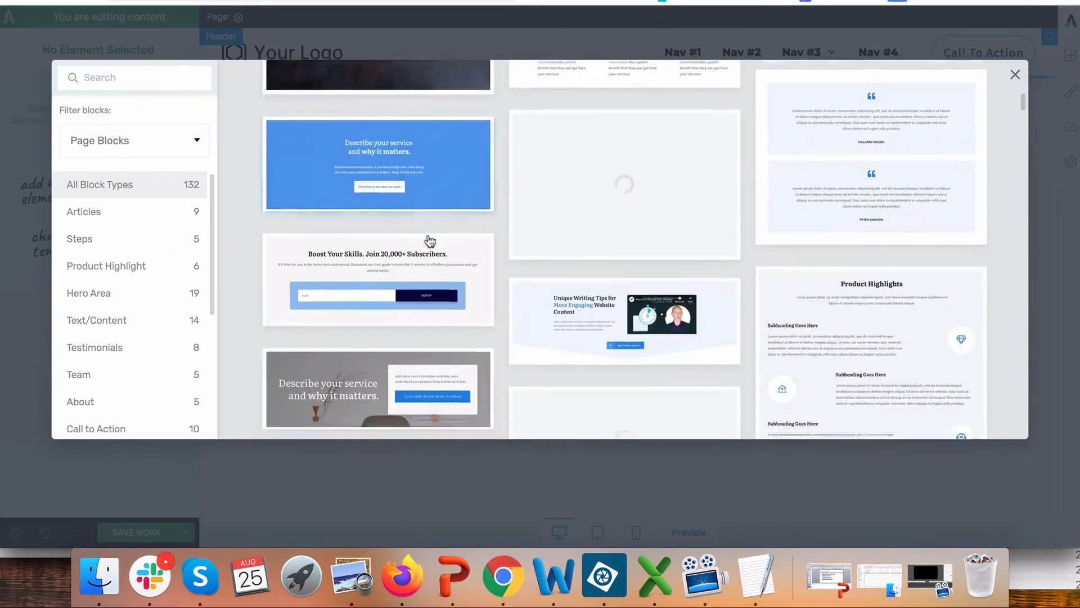
{"action": "scroll", "coordinate": [437, 249], "scroll_direction": "down", "scroll_amount": 5}
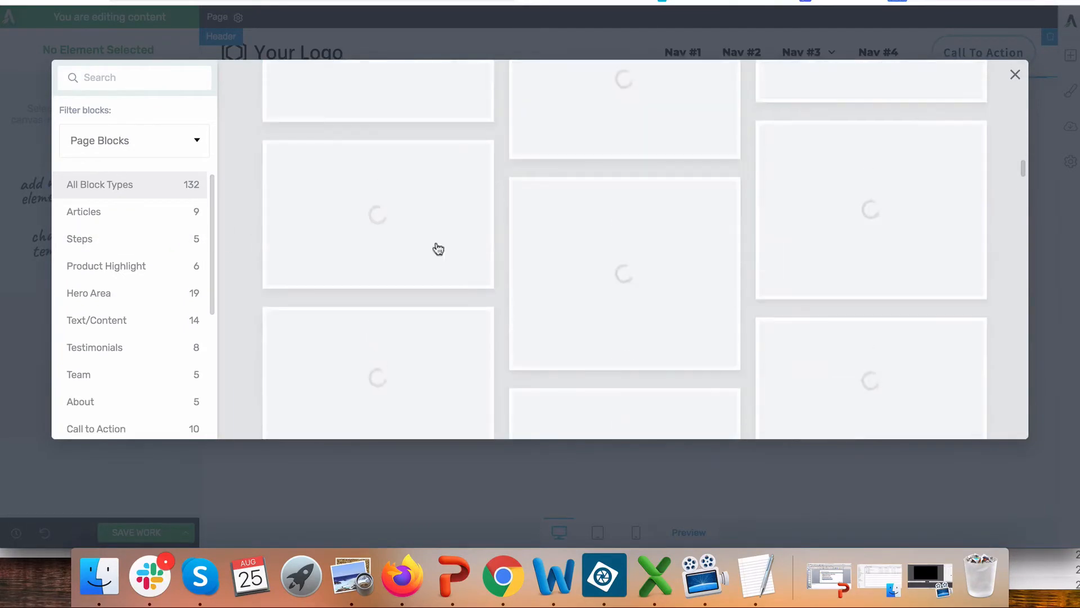
{"action": "scroll", "coordinate": [441, 253], "scroll_direction": "down", "scroll_amount": 5}
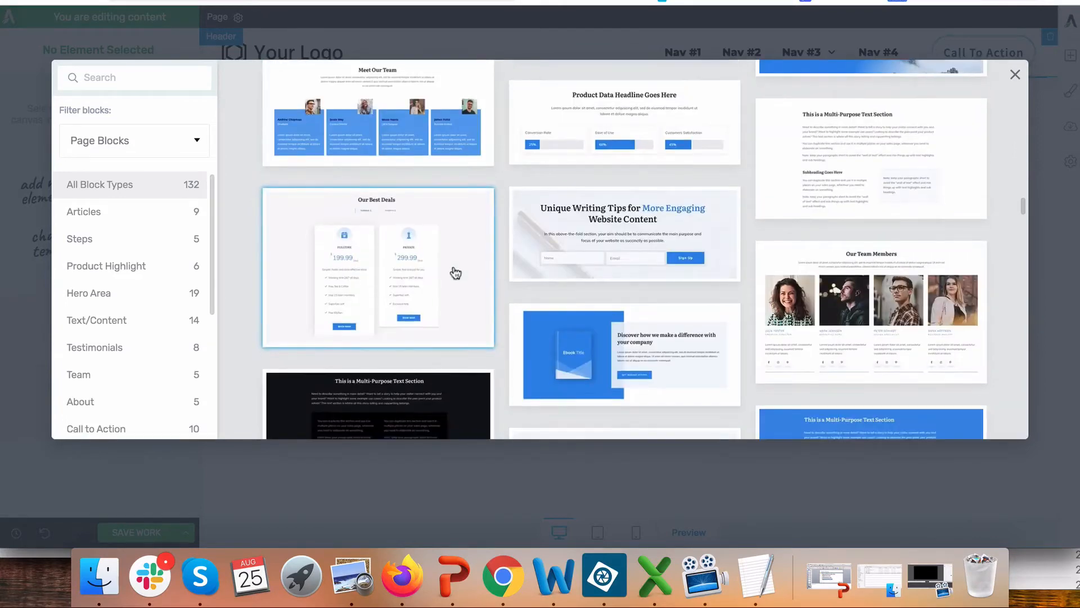
{"action": "scroll", "coordinate": [455, 273], "scroll_direction": "down", "scroll_amount": 3}
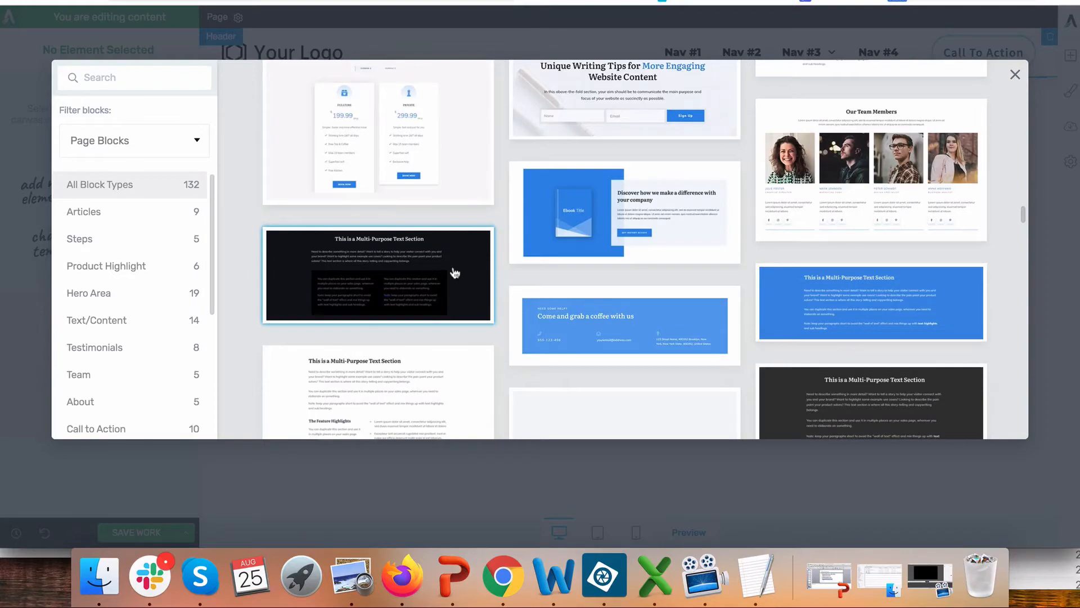
{"action": "scroll", "coordinate": [453, 272], "scroll_direction": "down", "scroll_amount": 5}
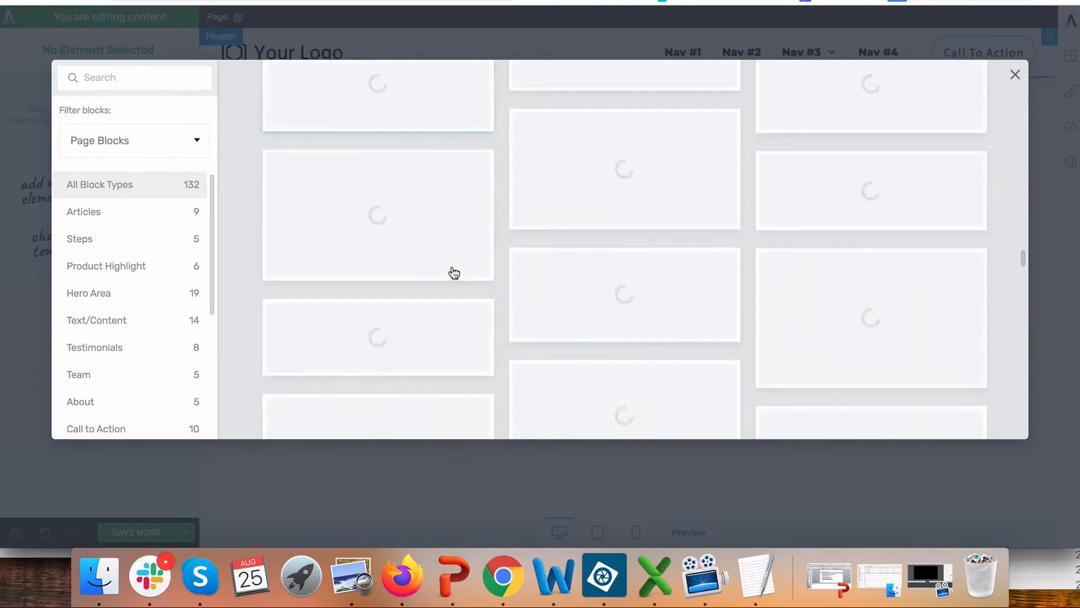
{"action": "scroll", "coordinate": [465, 337], "scroll_direction": "up", "scroll_amount": 10}
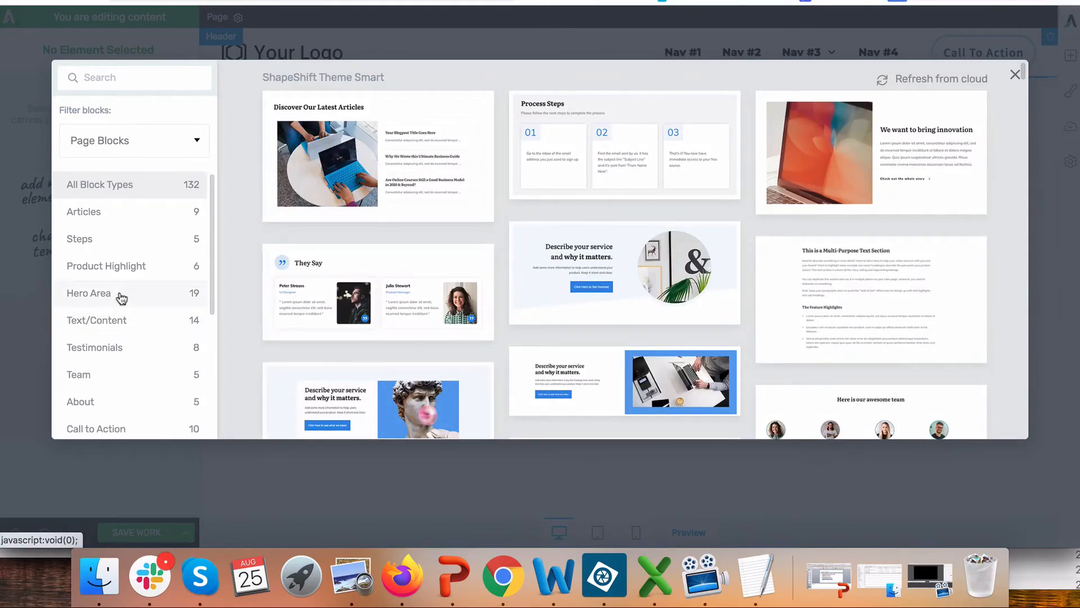
- Filter the page blocks to Hero Area and insert the "Describe your service and why it matters" block with the circular image
{"action": "left_click", "coordinate": [121, 296]}
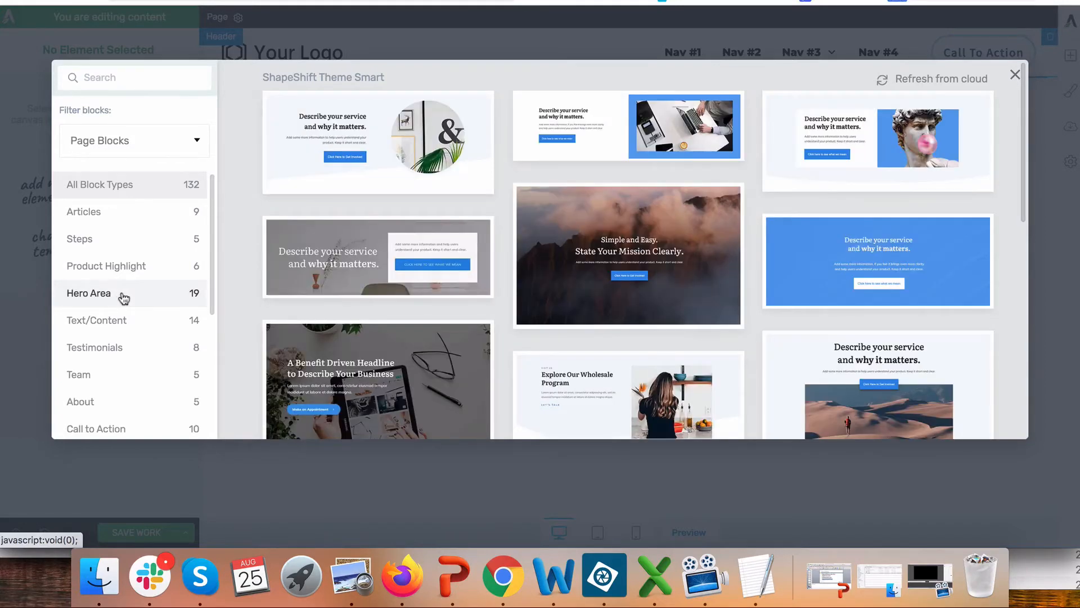
{"action": "scroll", "coordinate": [523, 343], "scroll_direction": "down", "scroll_amount": 10}
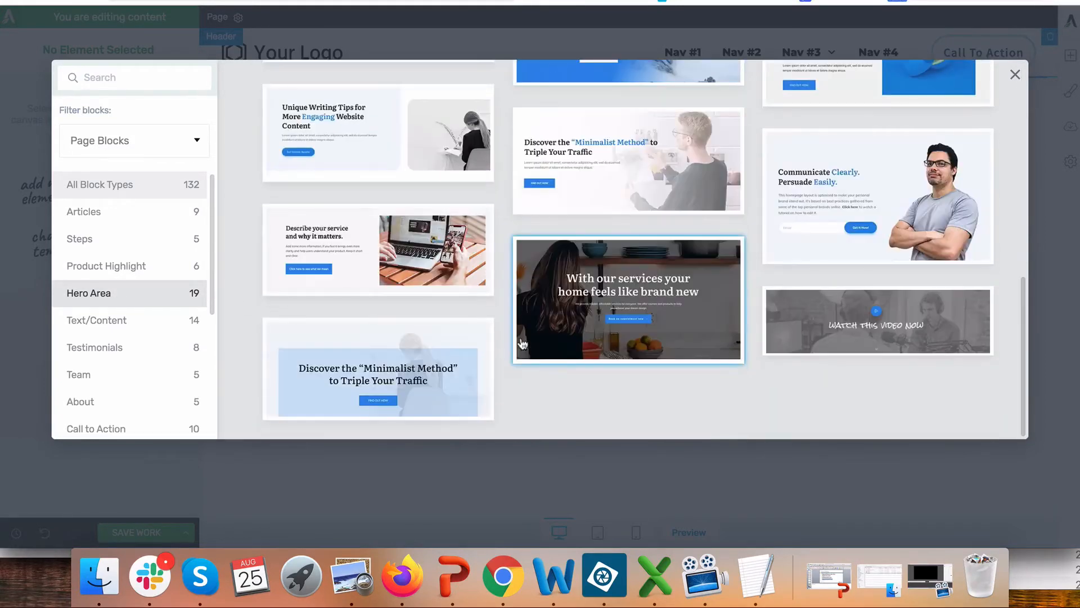
{"action": "scroll", "coordinate": [523, 344], "scroll_direction": "up", "scroll_amount": 10}
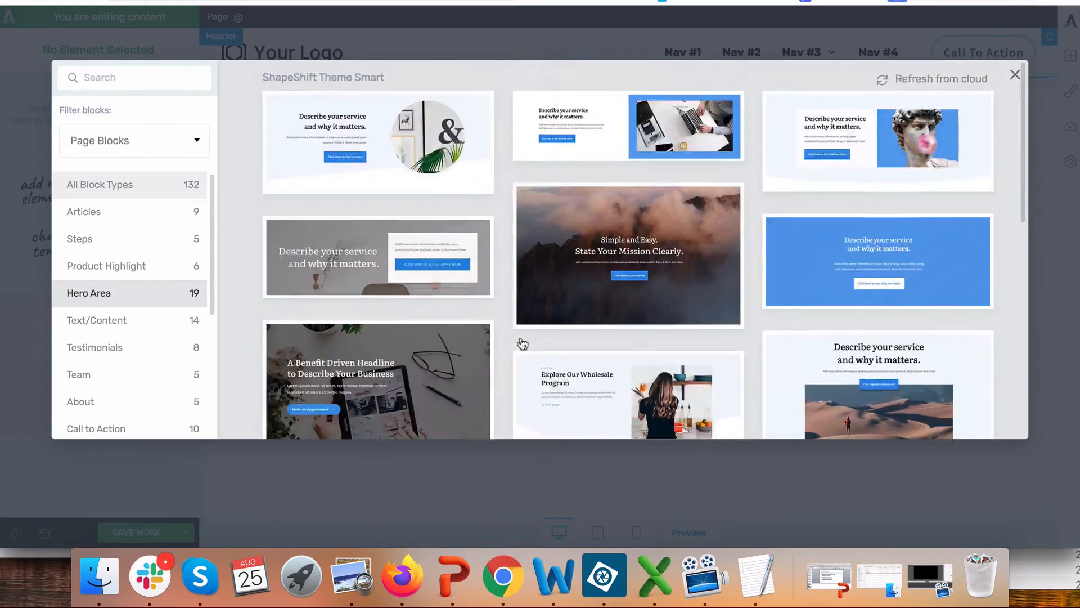
{"action": "left_click", "coordinate": [308, 123]}
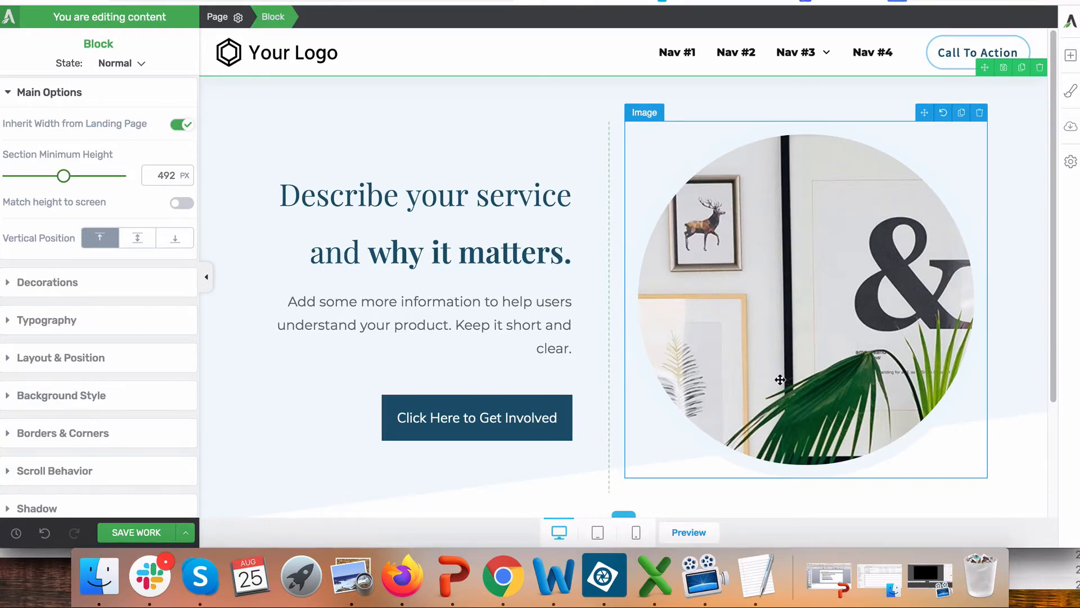
- Replace the hero block's circular image with woman.jpg uploaded from the demo website folder in oBizLab, and set its height to 100%
{"action": "left_click", "coordinate": [791, 248]}
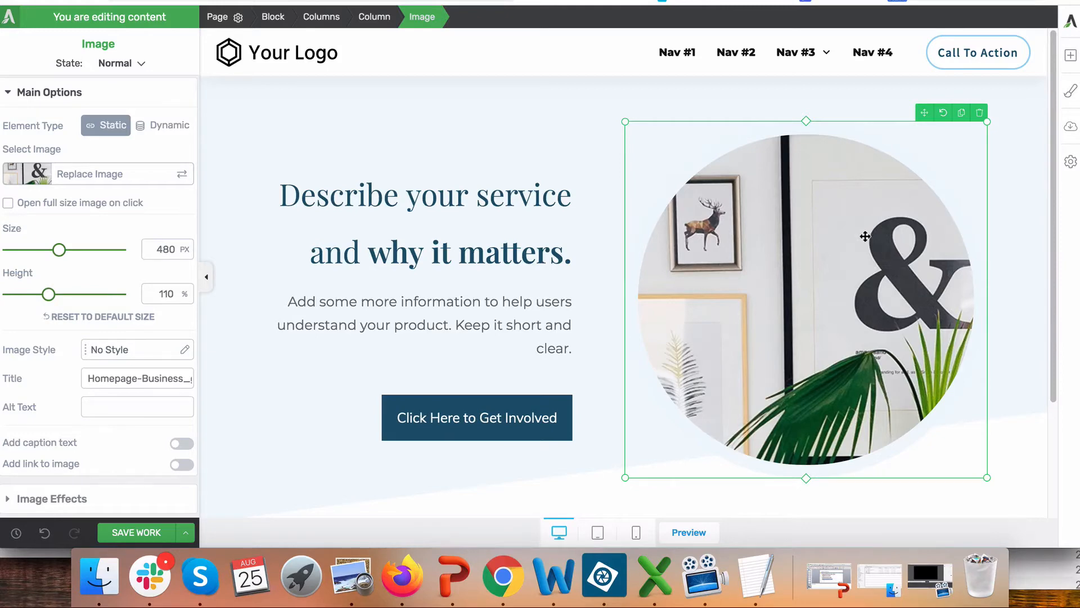
{"action": "left_click", "coordinate": [29, 175]}
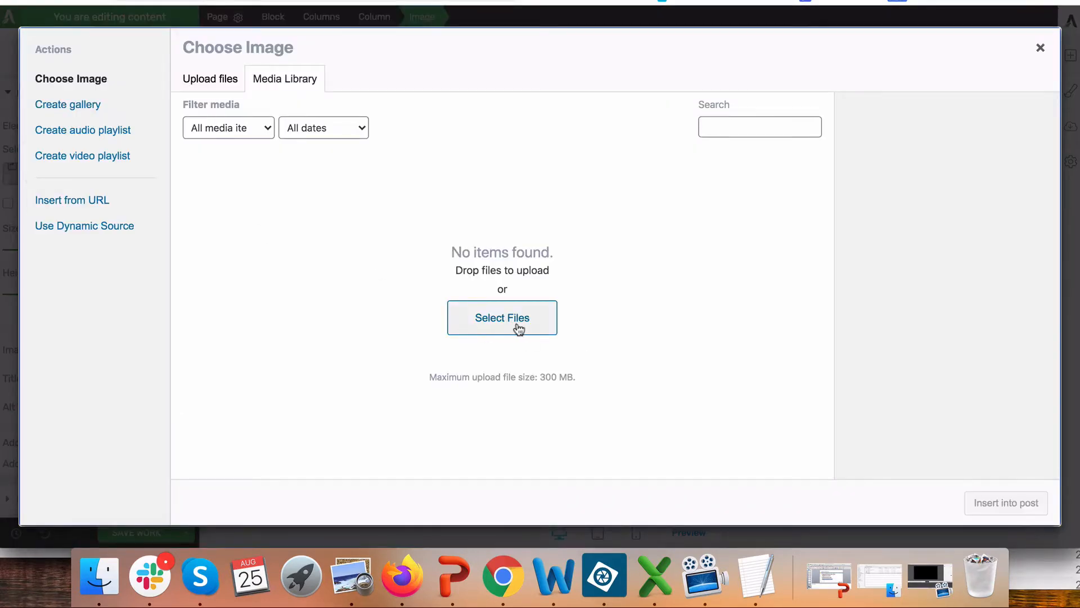
{"action": "left_click", "coordinate": [517, 328]}
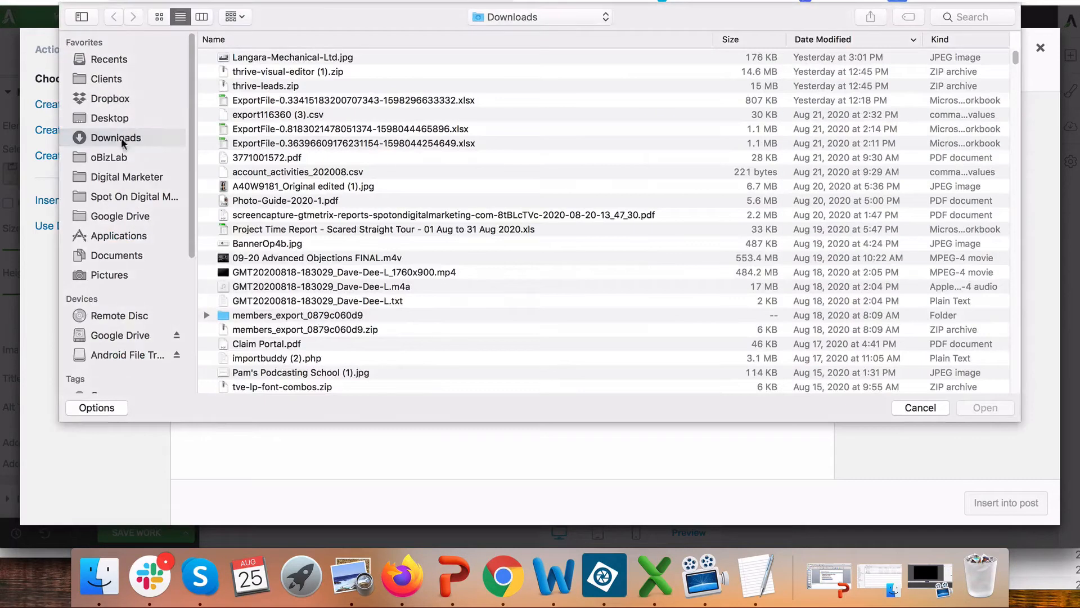
{"action": "left_click", "coordinate": [122, 157]}
{"action": "left_click", "coordinate": [256, 87]}
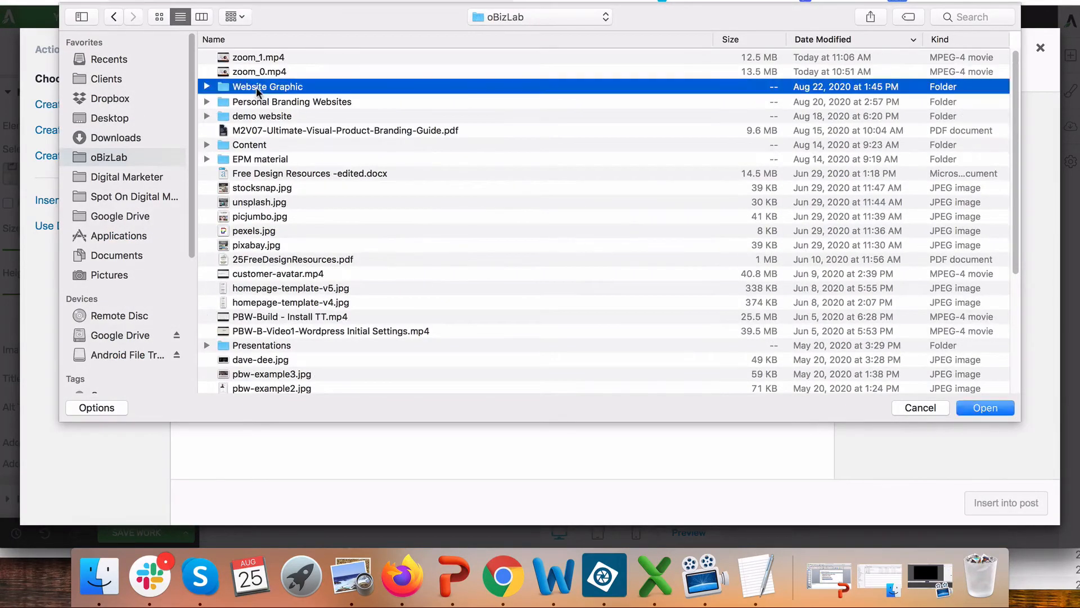
{"action": "double_click", "coordinate": [271, 116]}
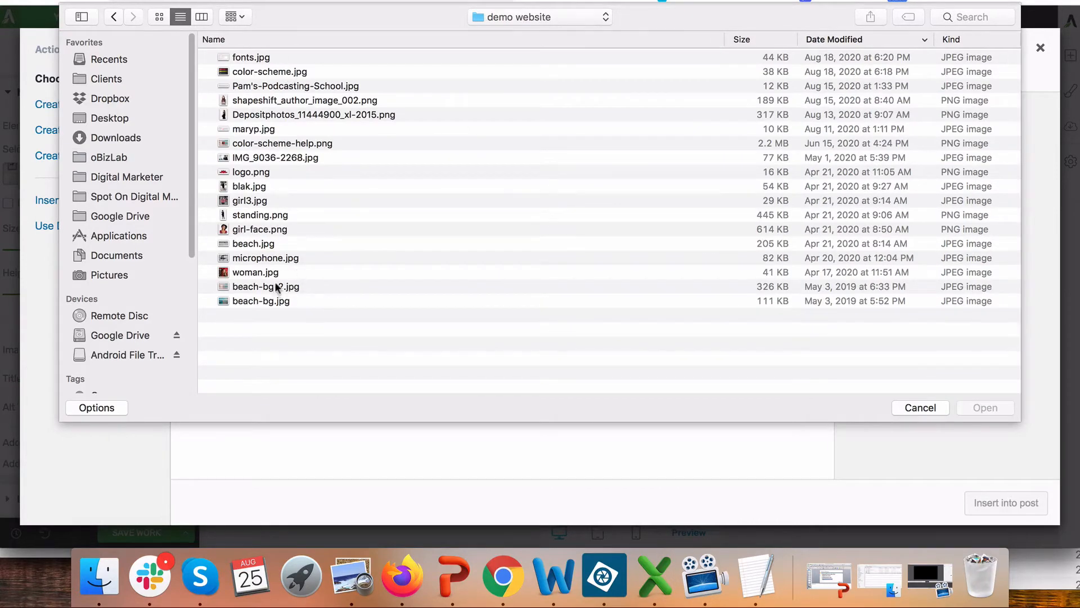
{"action": "double_click", "coordinate": [255, 273]}
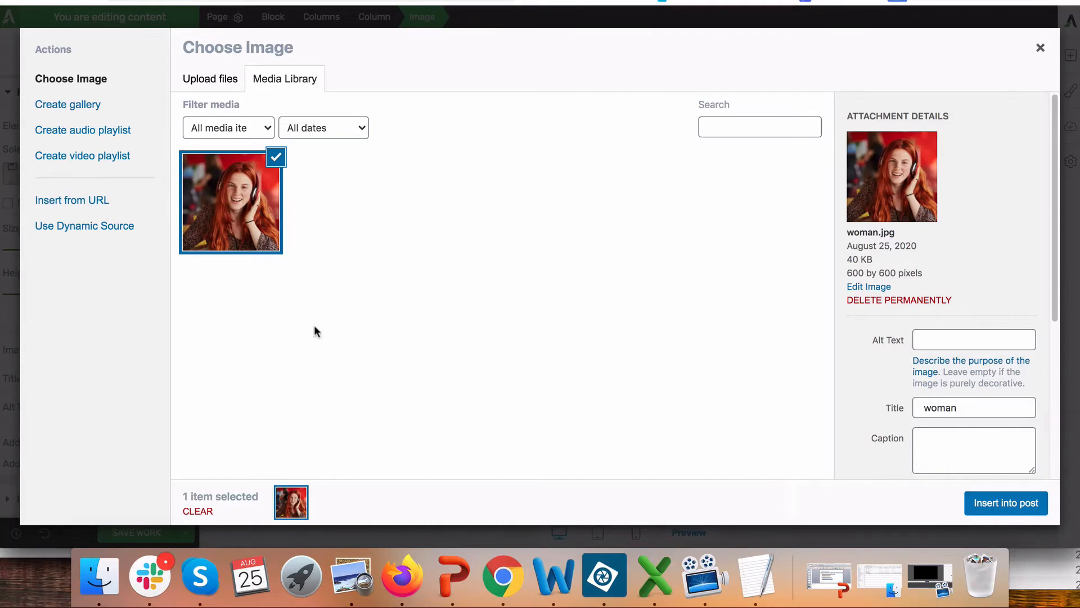
{"action": "left_click", "coordinate": [1034, 500]}
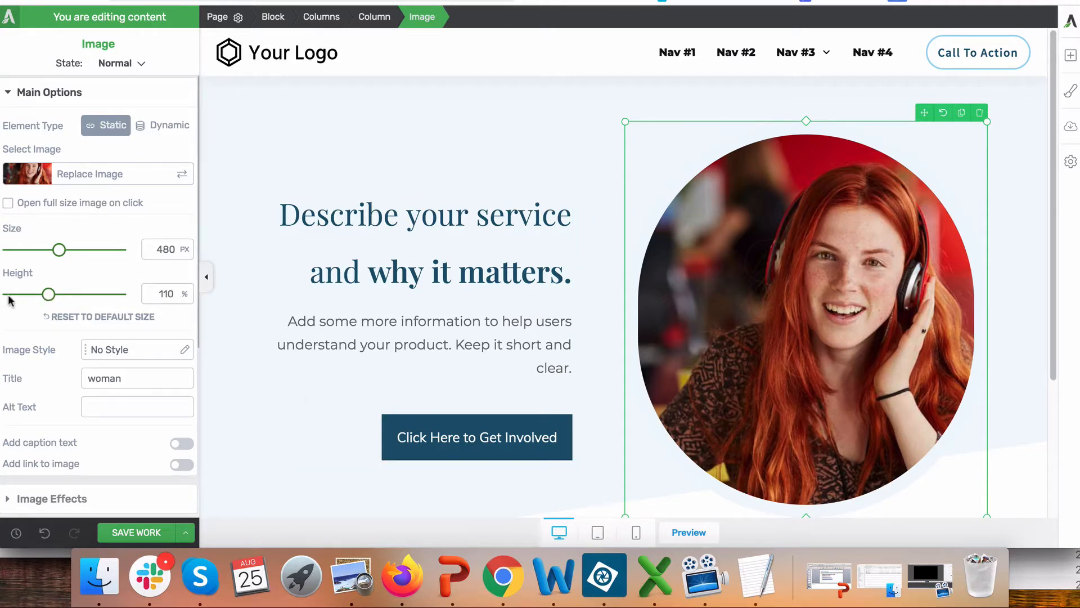
{"action": "double_click", "coordinate": [162, 293]}
{"action": "type", "text": "100"}
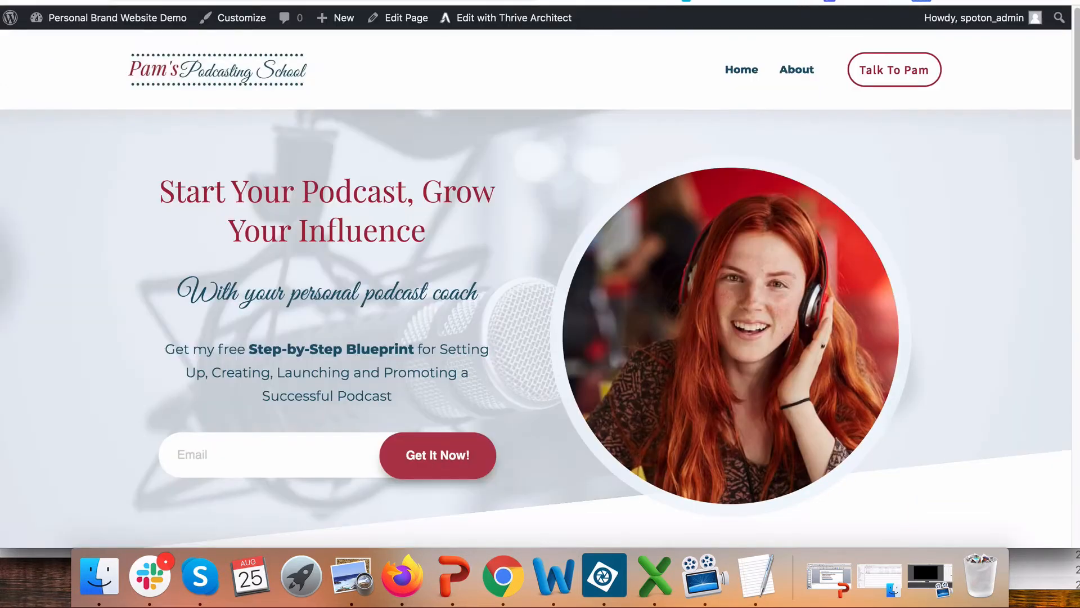
- Copy the headline "Start Your Podcast, Grow Your Influence" from the finished podcasting school demo website
{"action": "triple_click", "coordinate": [359, 208]}
{"action": "right_click", "coordinate": [358, 208]}
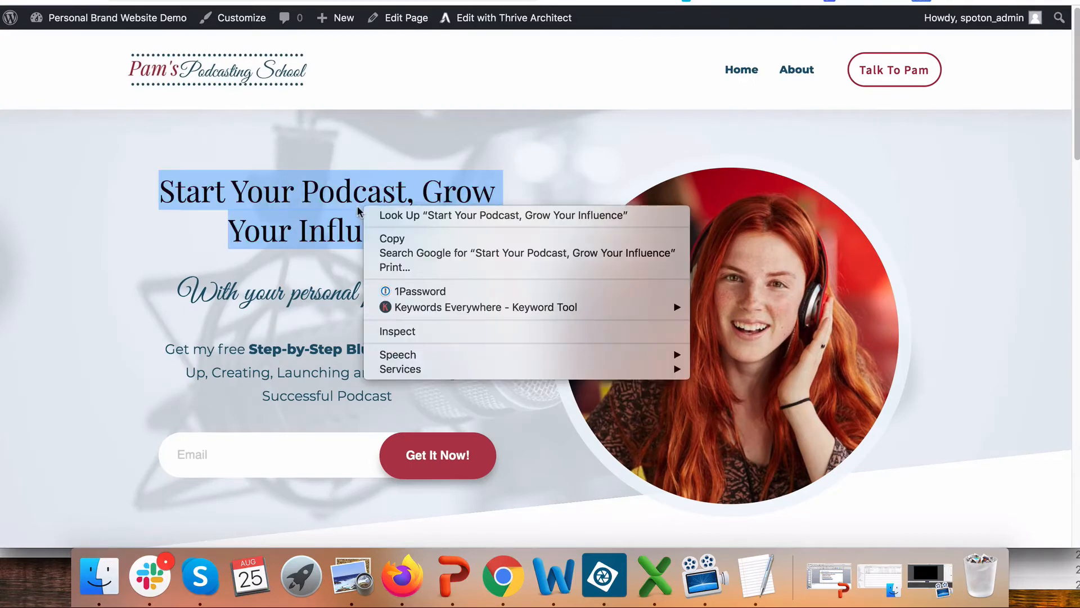
{"action": "left_click", "coordinate": [388, 239]}
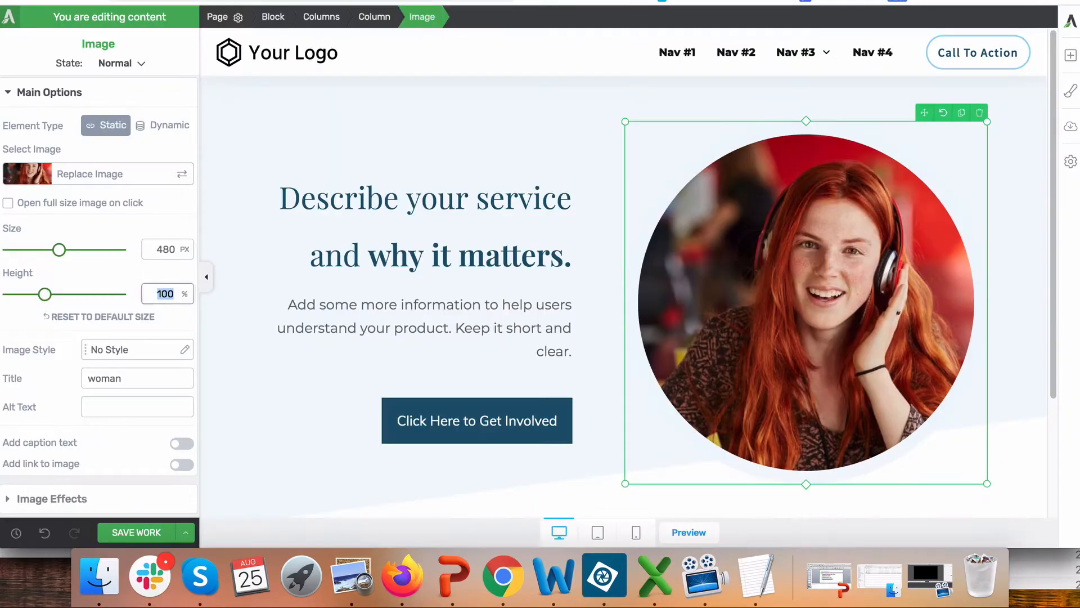
- Replace the hero block's headline with the copied text "Start Your Podcast, Grow Your Influence"
{"action": "triple_click", "coordinate": [431, 216]}
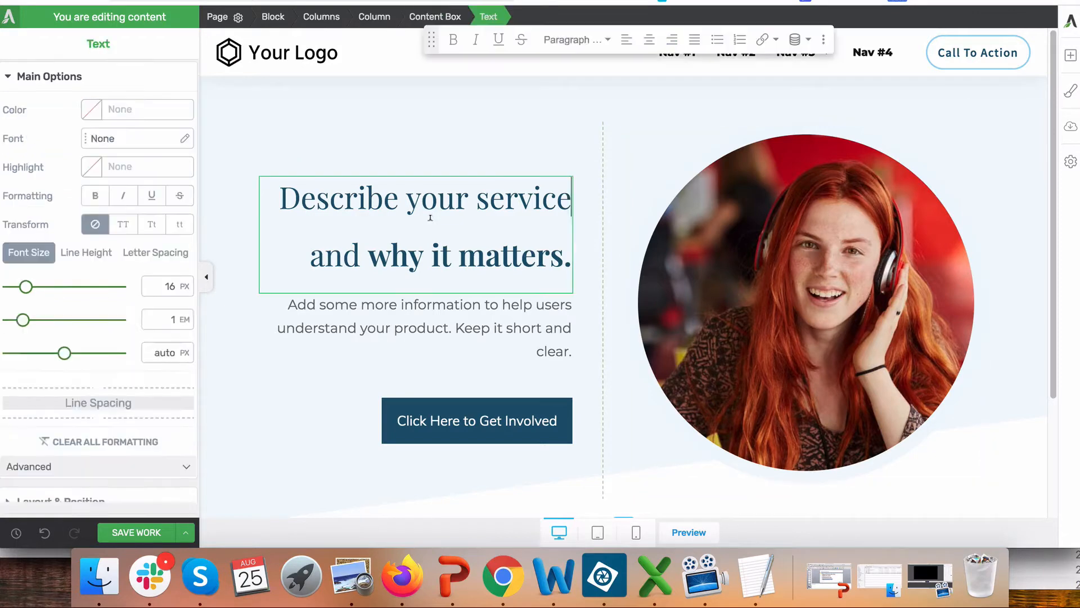
{"action": "left_click", "coordinate": [443, 255]}
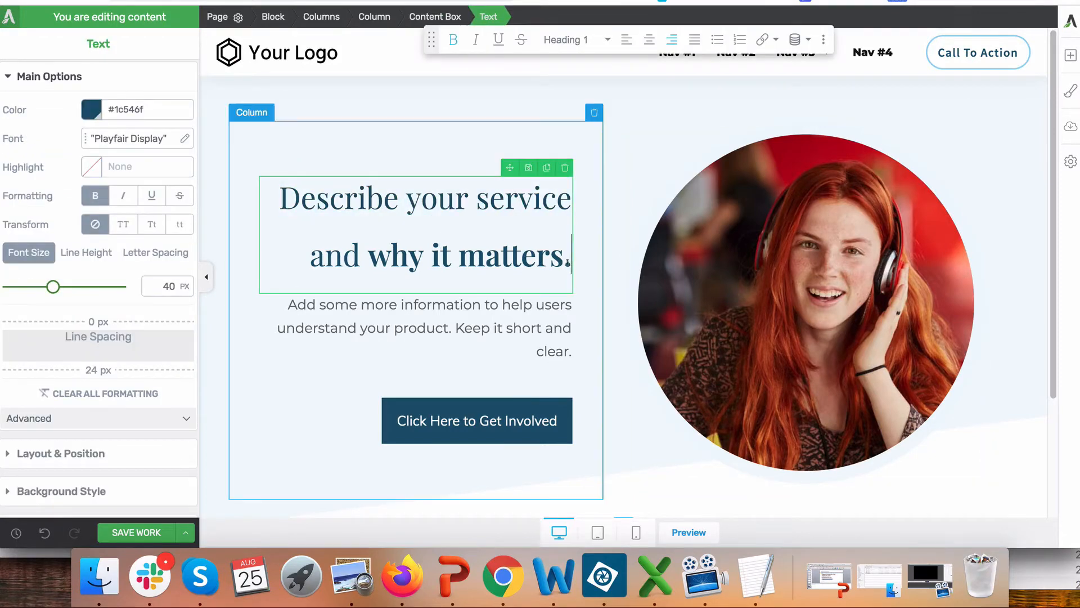
{"action": "left_click_drag", "start_coordinate": [572, 266], "coordinate": [269, 208]}
{"action": "right_click", "coordinate": [329, 201]}
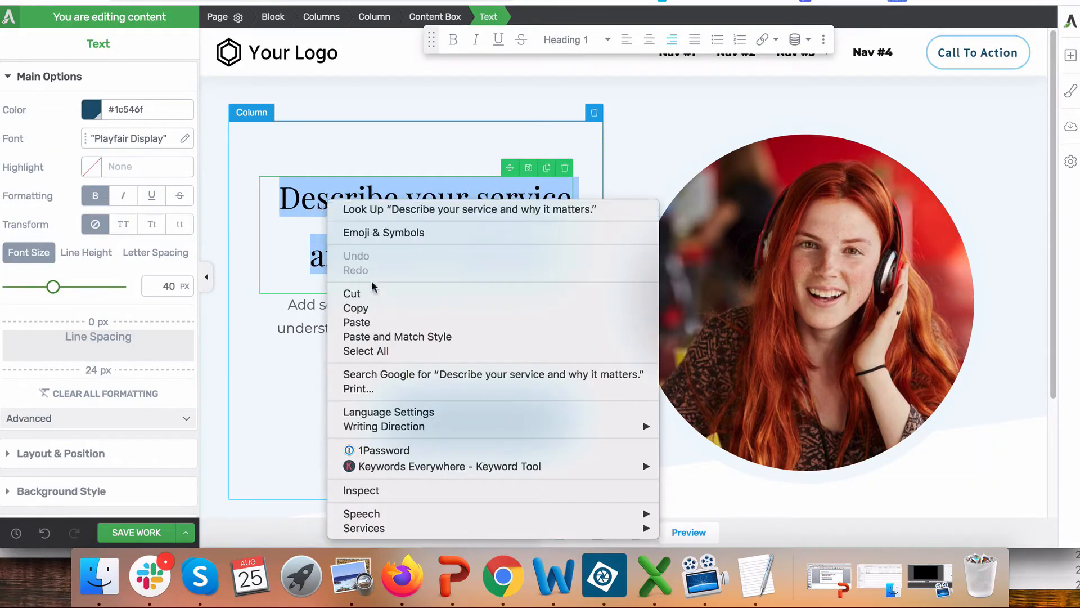
{"action": "left_click", "coordinate": [374, 319]}
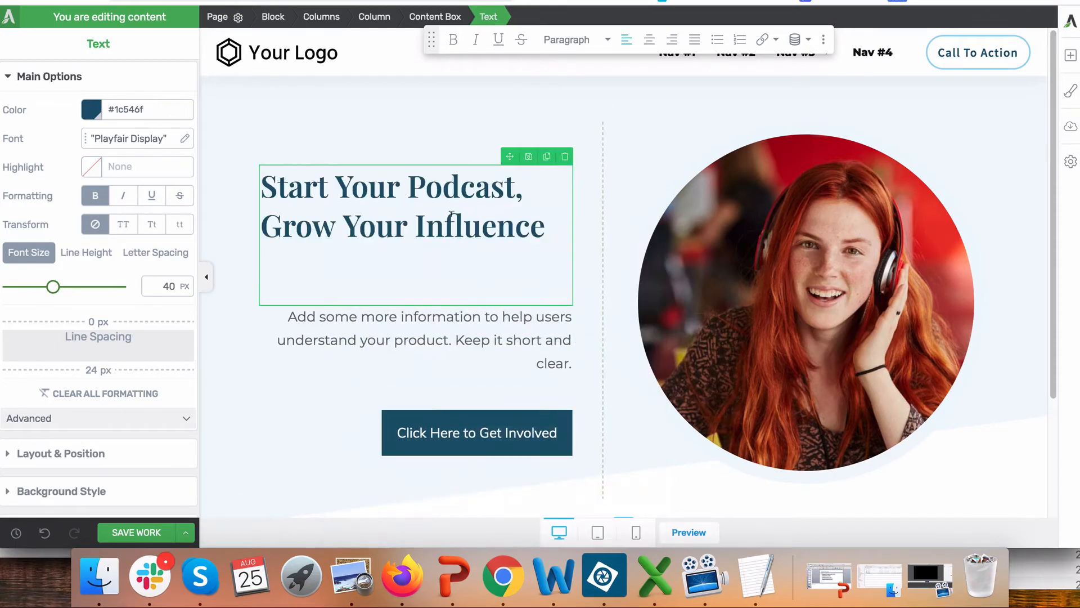
- Check the text style of the pasted headline against the available heading styles, leaving it as it is
{"action": "triple_click", "coordinate": [446, 201]}
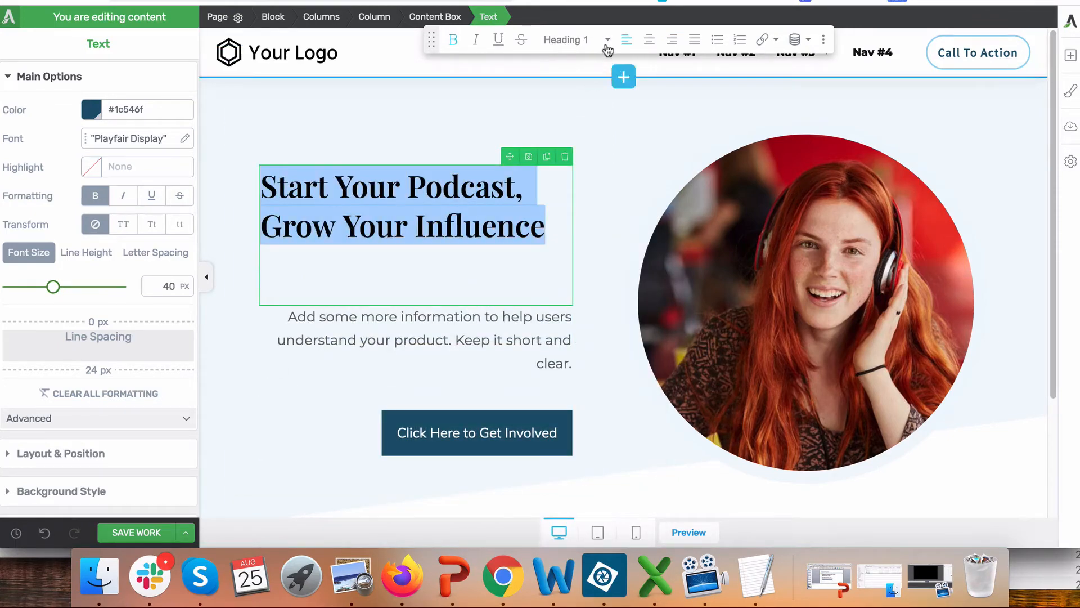
{"action": "left_click", "coordinate": [336, 273]}
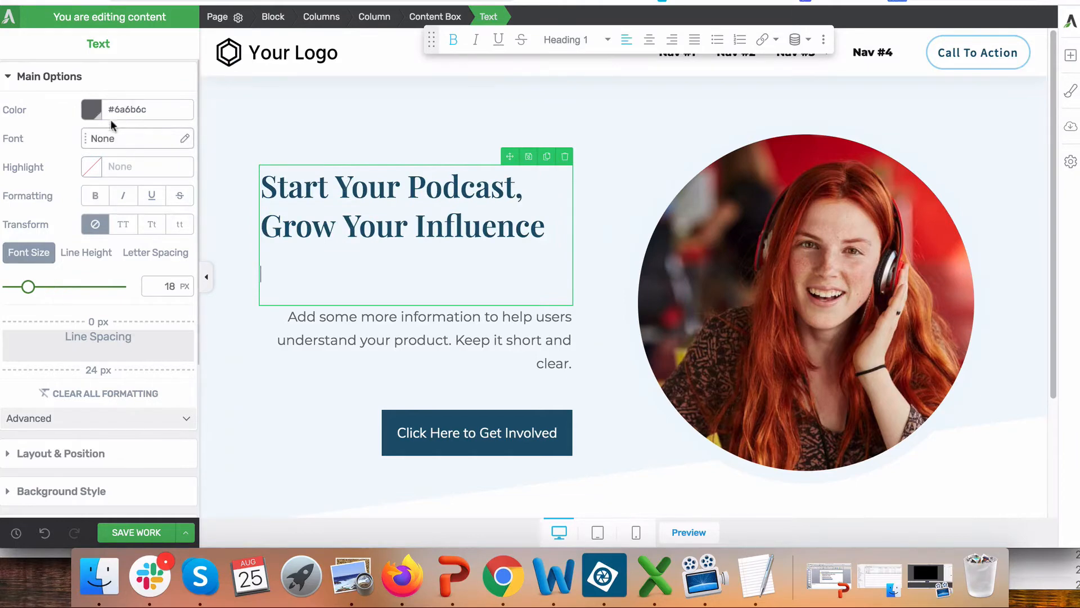
{"action": "left_click", "coordinate": [606, 46]}
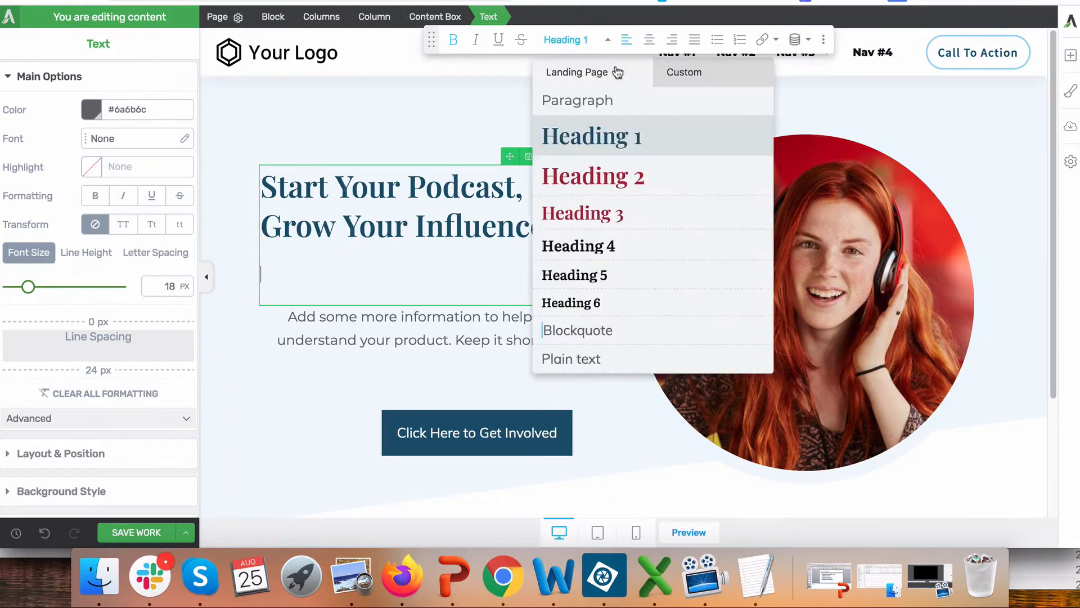
{"action": "left_click", "coordinate": [247, 386]}
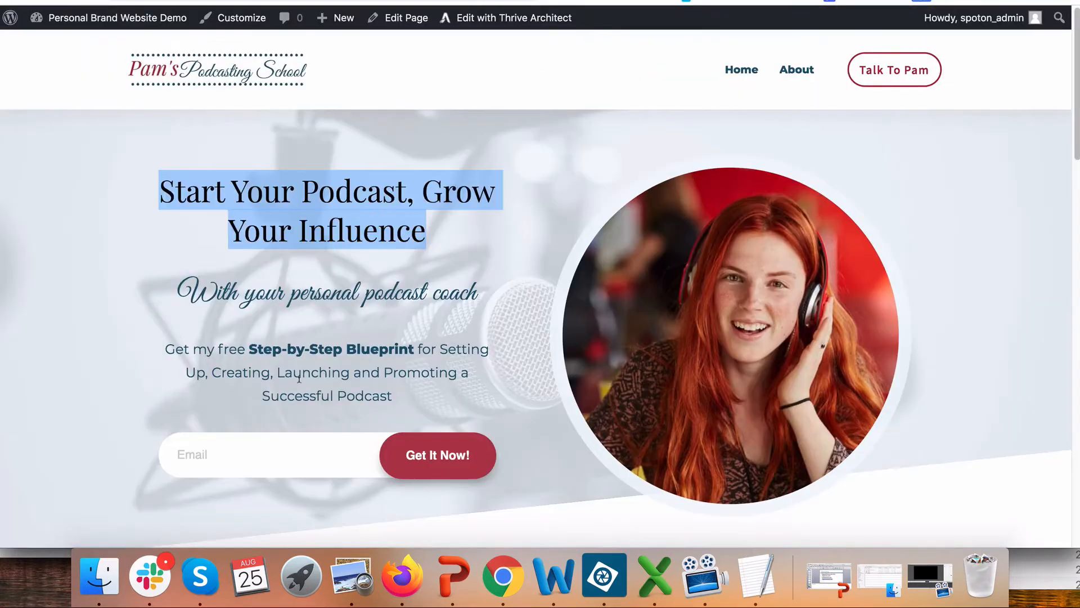
- Replace the hero description with "Get my free Step-by-Step Blueprint for Setting Up, Creating, Launching and Promoting a Successful Podcast" from the demo website, matching the existing style
{"action": "triple_click", "coordinate": [299, 375]}
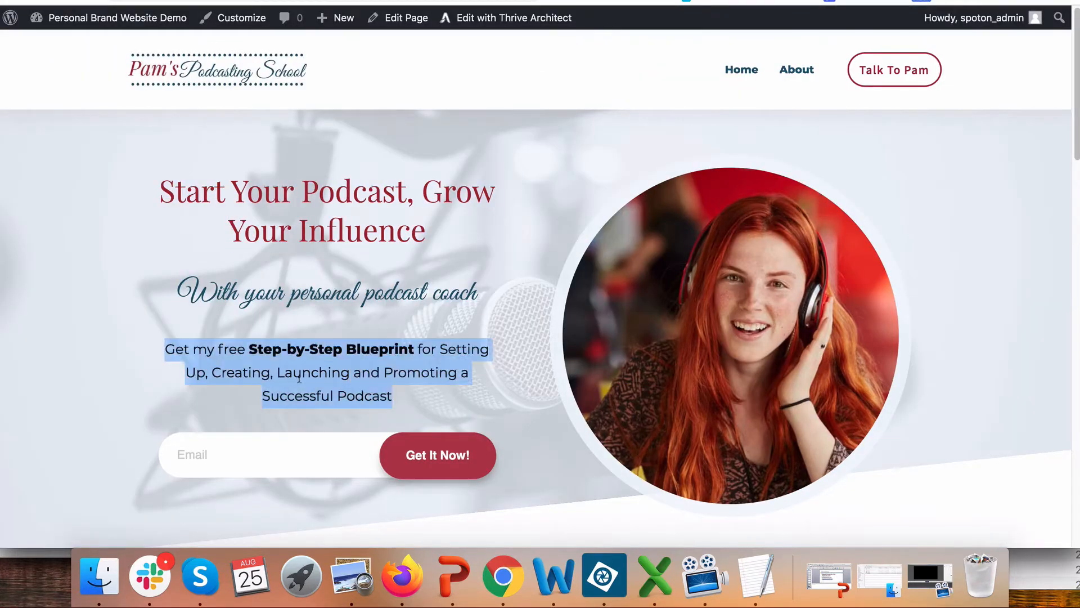
{"action": "right_click", "coordinate": [303, 370]}
{"action": "left_click", "coordinate": [325, 401]}
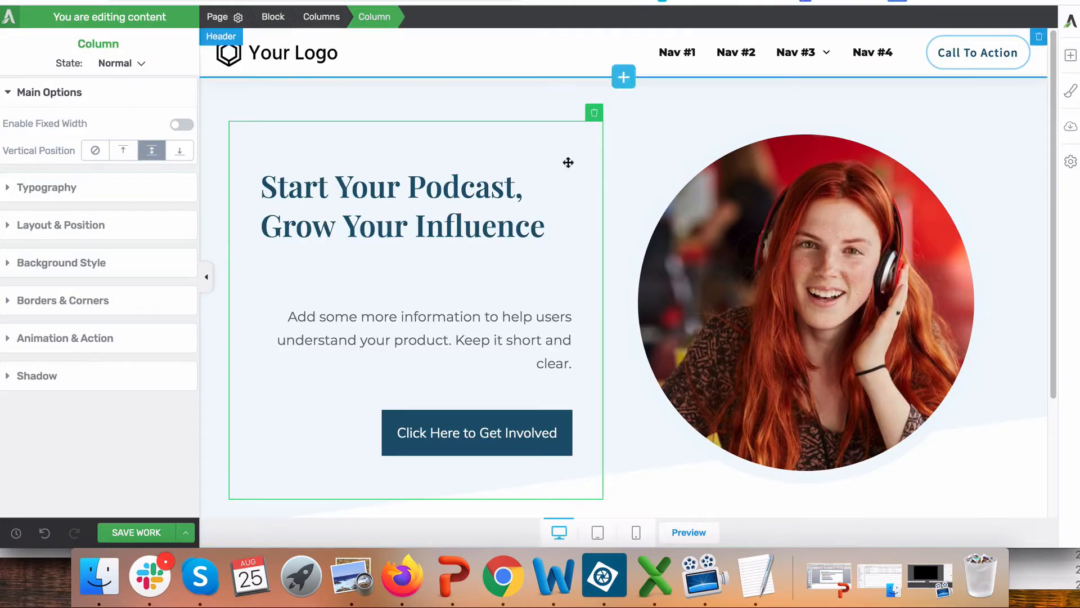
{"action": "left_click", "coordinate": [327, 338]}
{"action": "triple_click", "coordinate": [326, 337]}
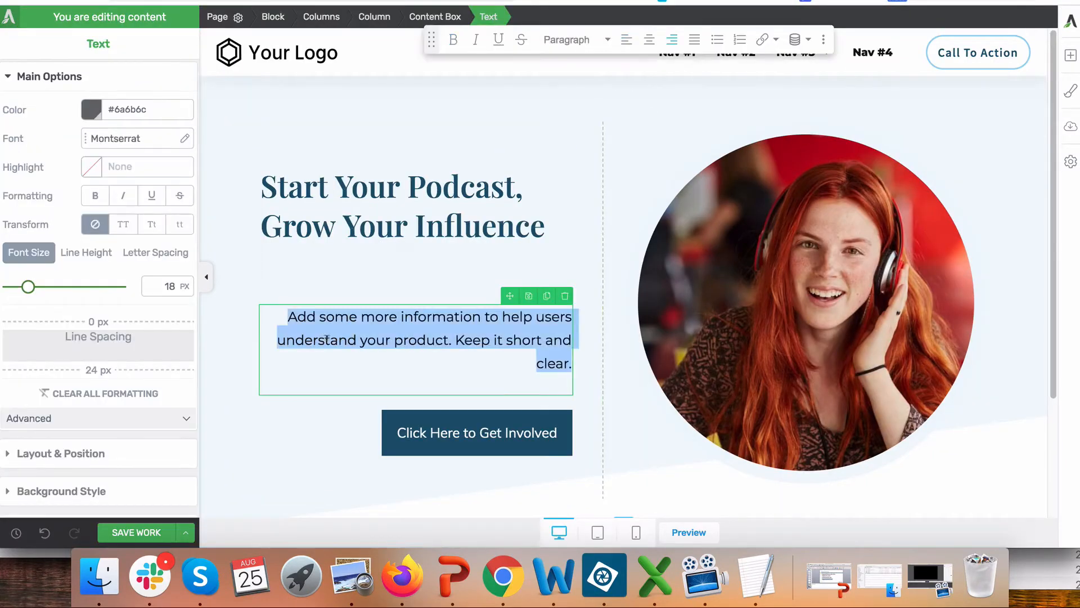
{"action": "right_click", "coordinate": [326, 339]}
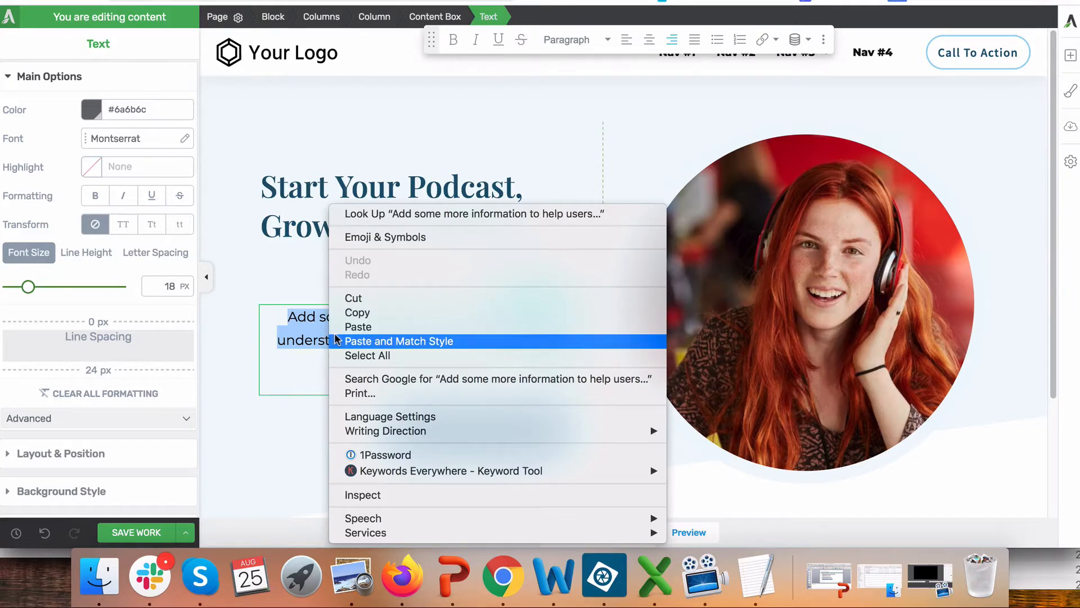
{"action": "left_click", "coordinate": [347, 341]}
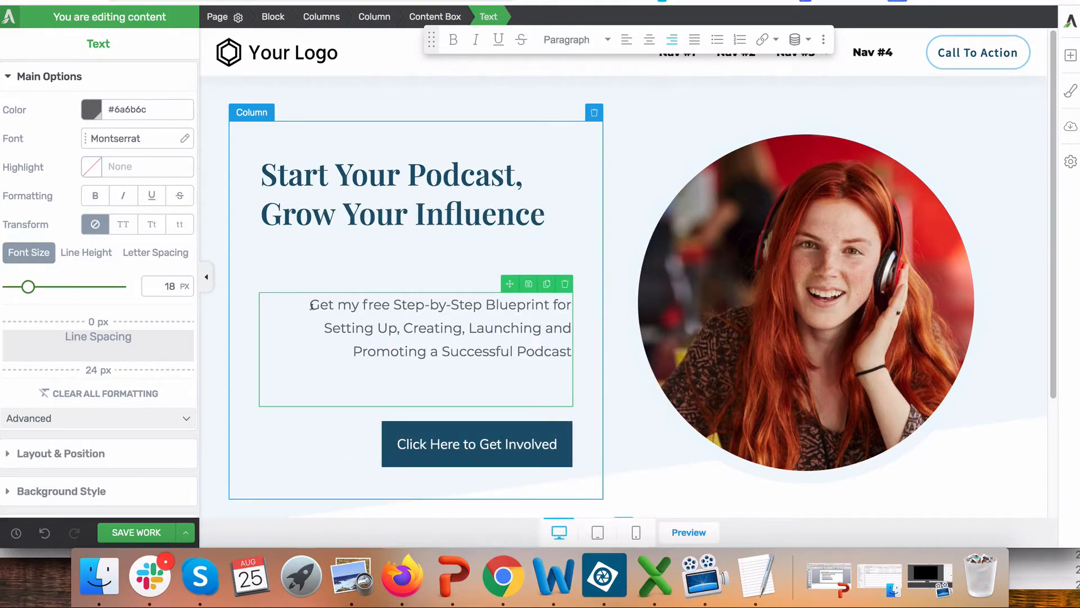
- Set the hero description's text colour to the Main Accent theme colour
{"action": "left_click_drag", "start_coordinate": [309, 305], "coordinate": [570, 358]}
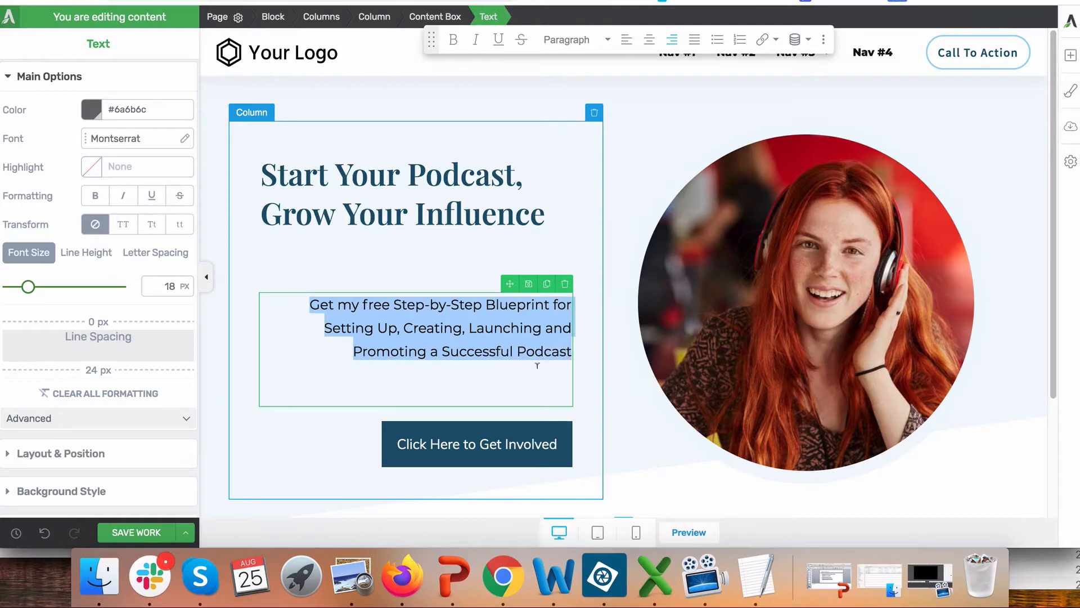
{"action": "left_click", "coordinate": [93, 114]}
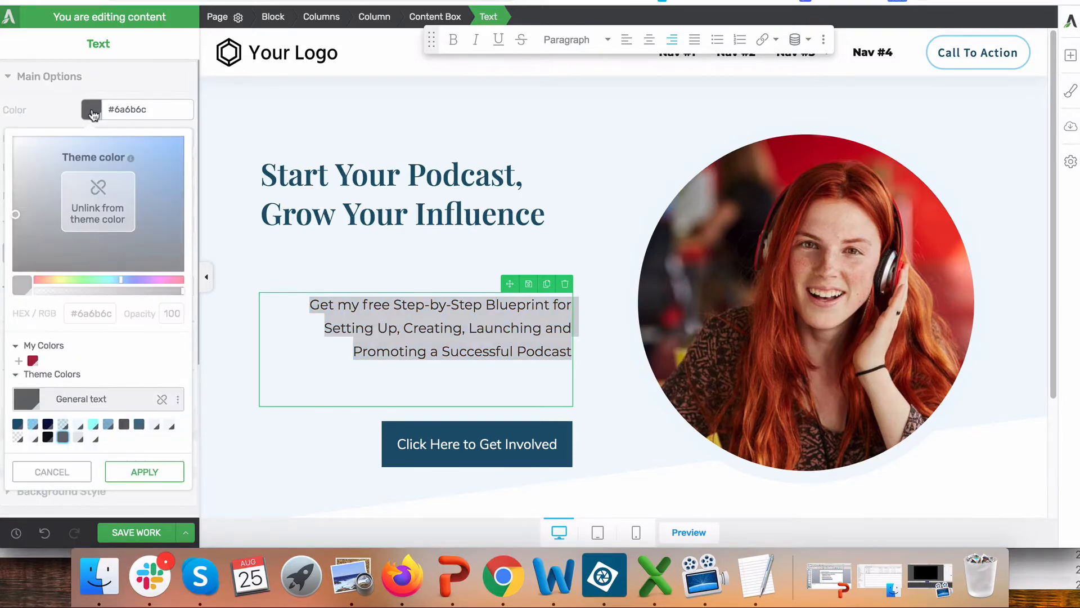
{"action": "left_click", "coordinate": [17, 430]}
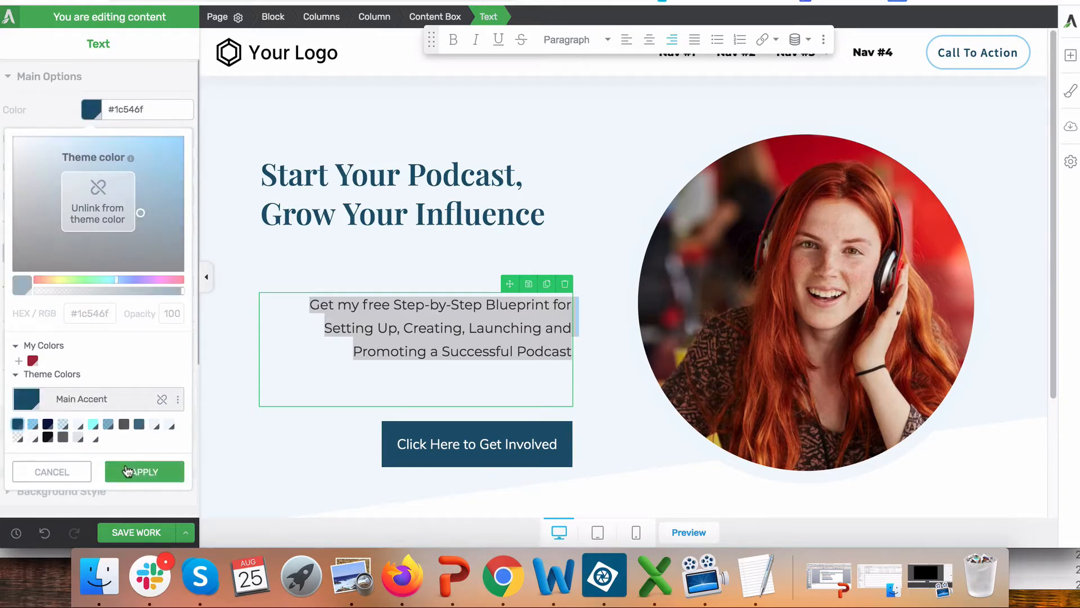
{"action": "left_click", "coordinate": [144, 472]}
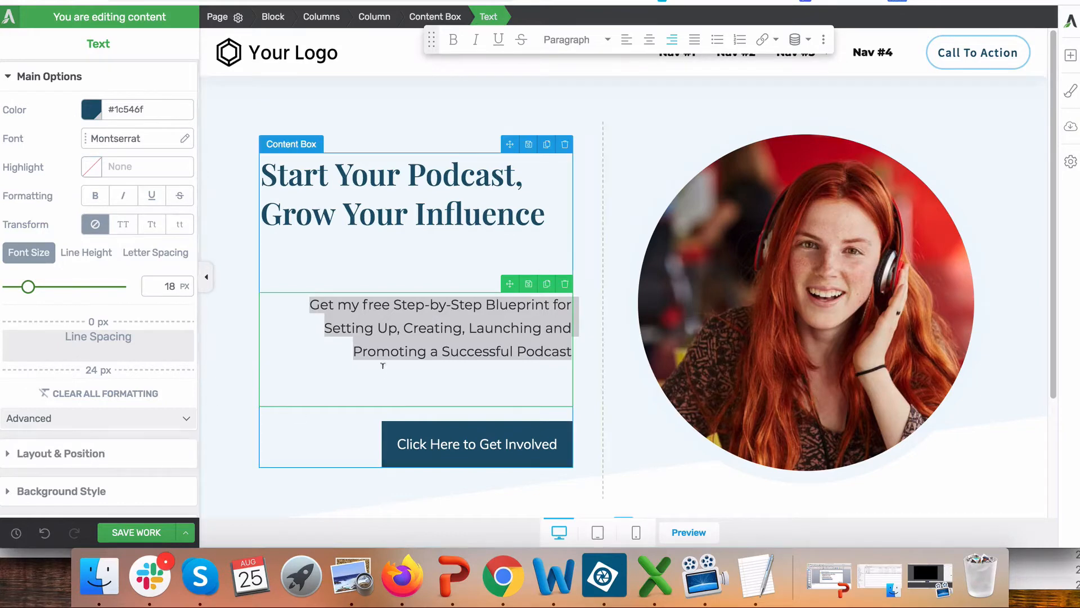
{"action": "left_click", "coordinate": [409, 329]}
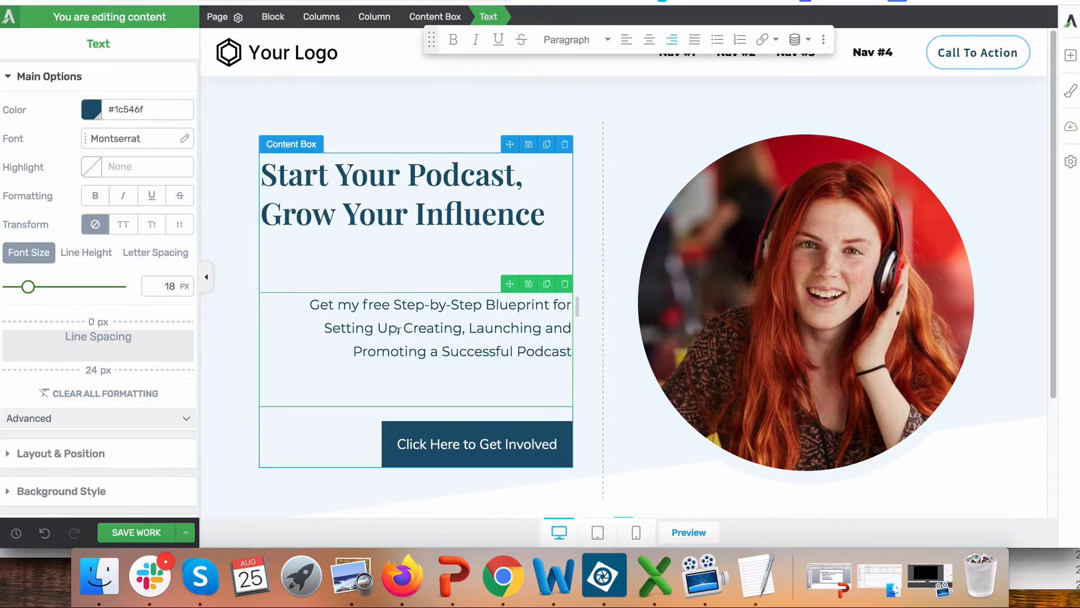
- Make the words "Step-by-Step Blueprint" in the hero description bold
{"action": "left_click_drag", "start_coordinate": [392, 305], "coordinate": [547, 304]}
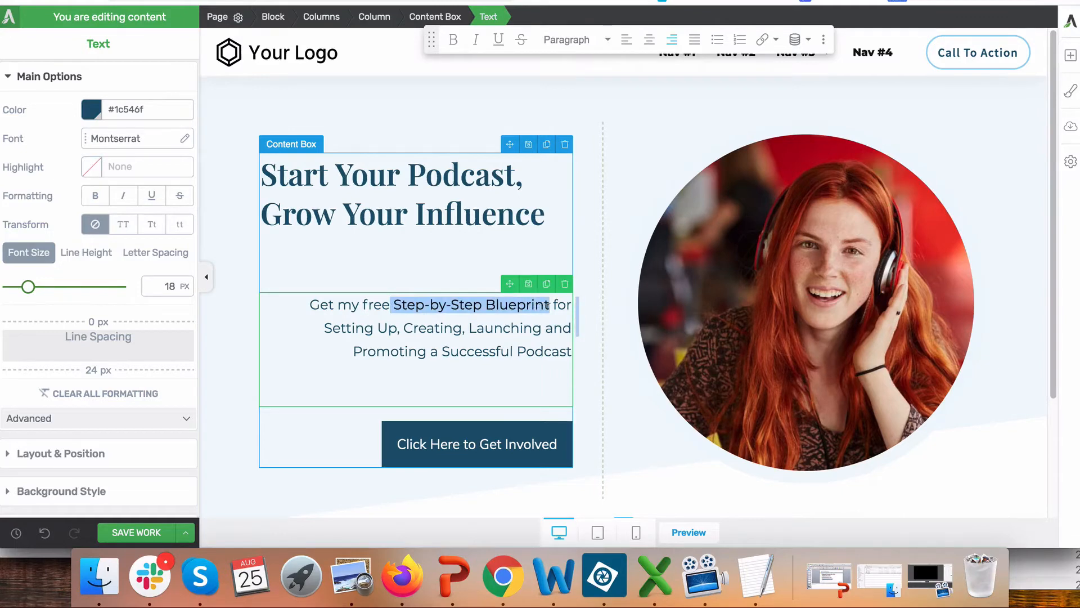
{"action": "left_click", "coordinate": [453, 40]}
{"action": "left_click", "coordinate": [325, 426]}
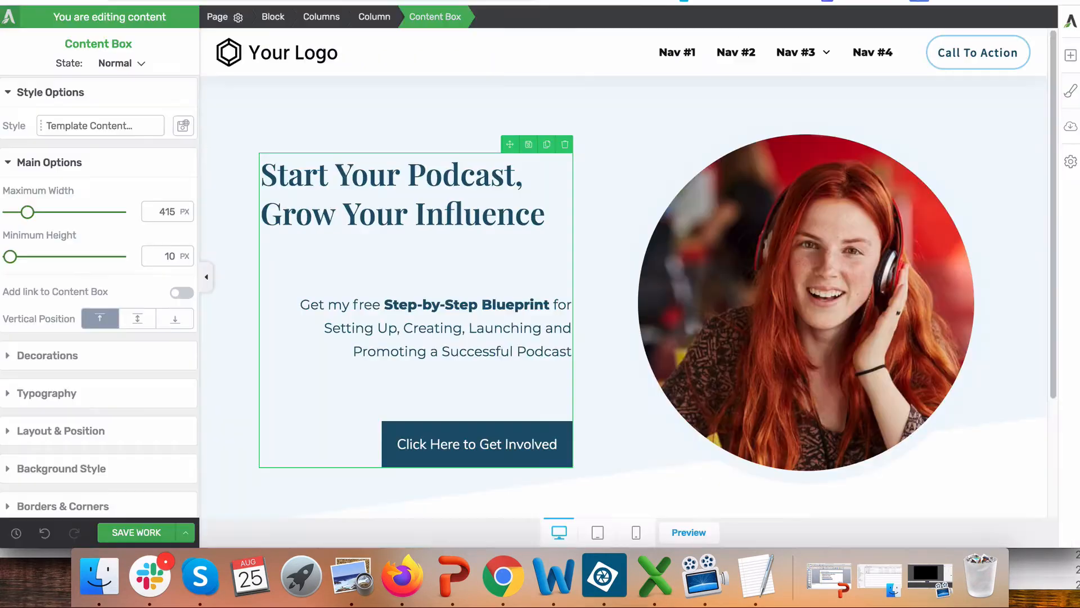
- Add a text element below the headline with "With your personal podcast coach" copied from the demo website, removing the extra blank line
{"action": "left_click", "coordinate": [1072, 56]}
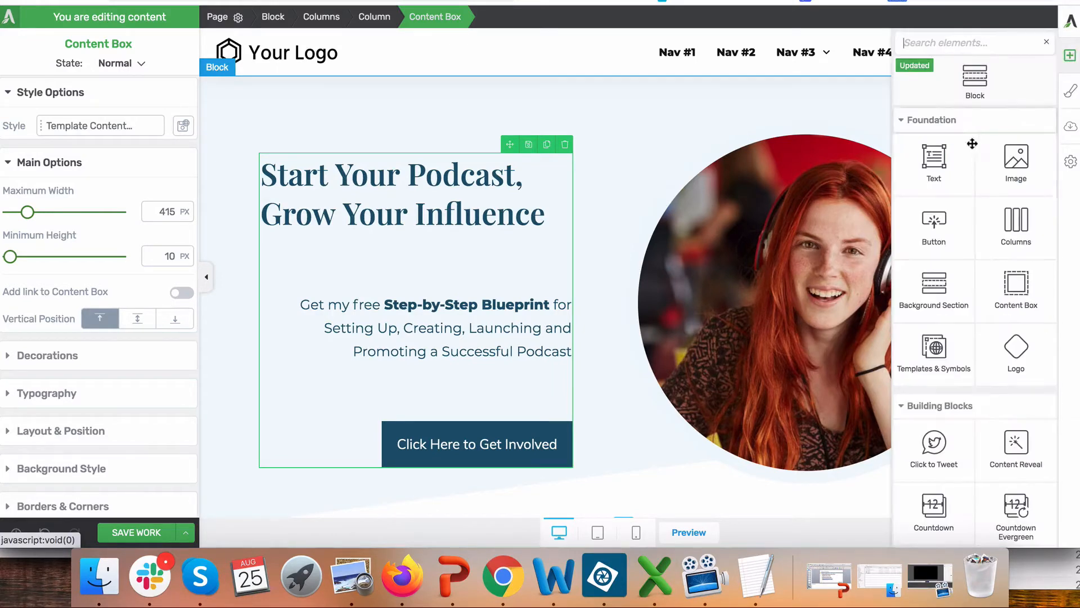
{"action": "left_click_drag", "start_coordinate": [938, 161], "coordinate": [423, 255]}
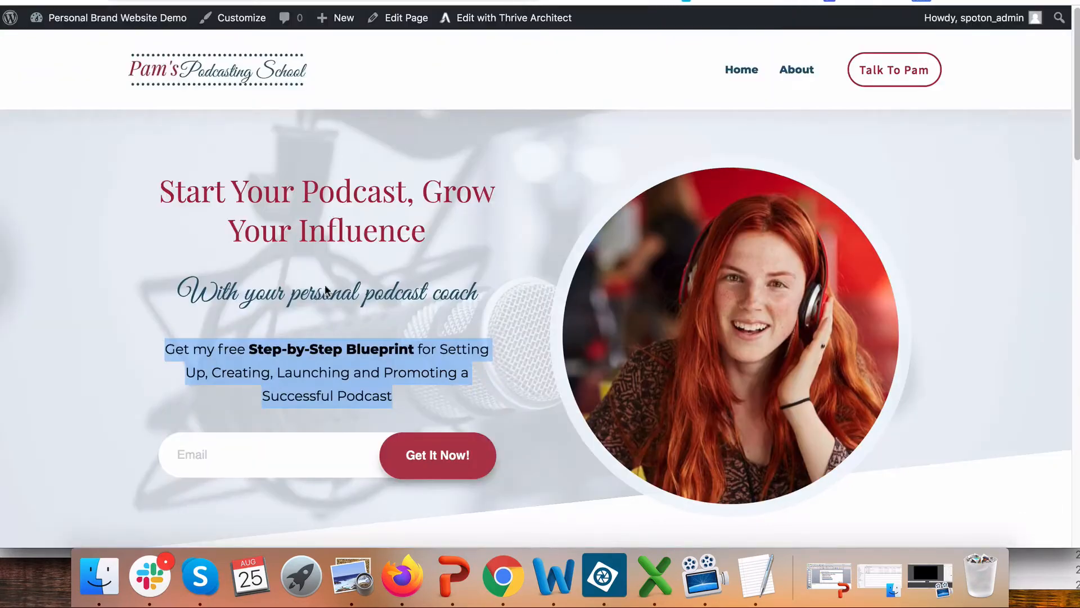
{"action": "triple_click", "coordinate": [327, 292]}
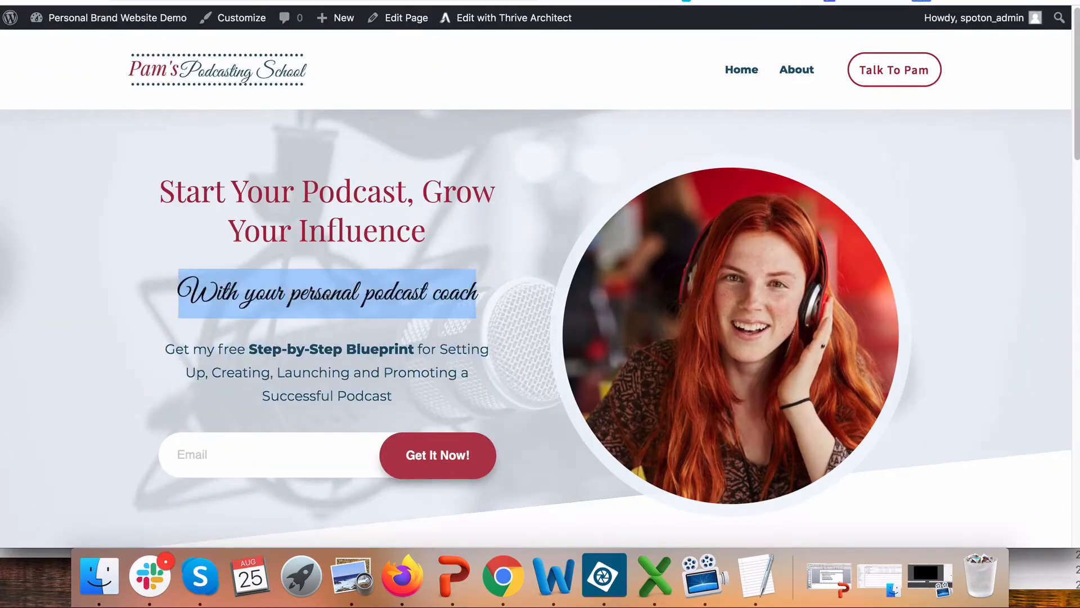
{"action": "right_click", "coordinate": [329, 294]}
{"action": "left_click", "coordinate": [358, 329]}
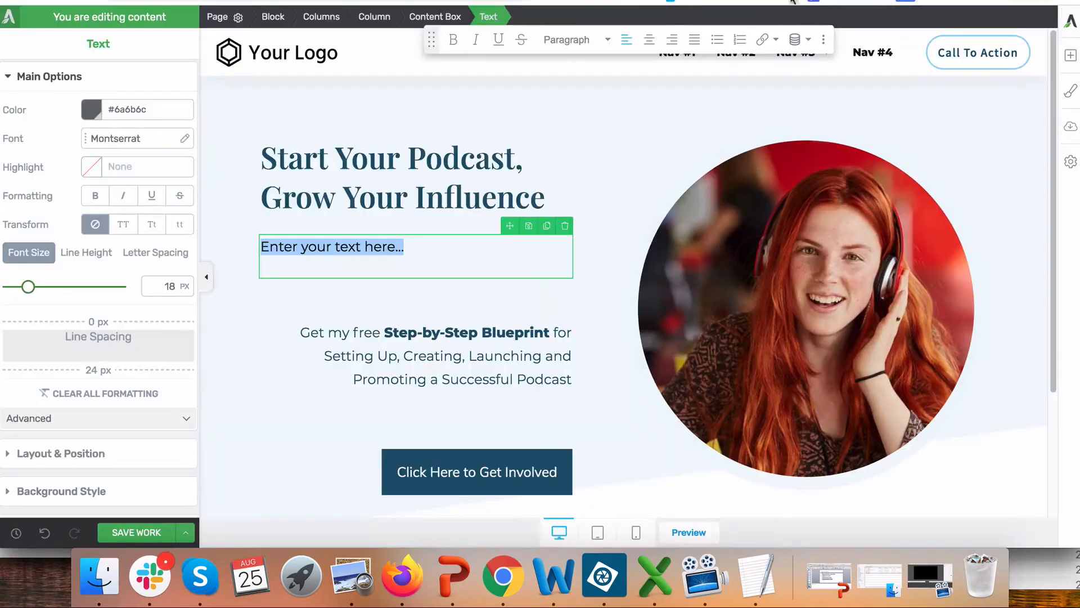
{"action": "right_click", "coordinate": [346, 250]}
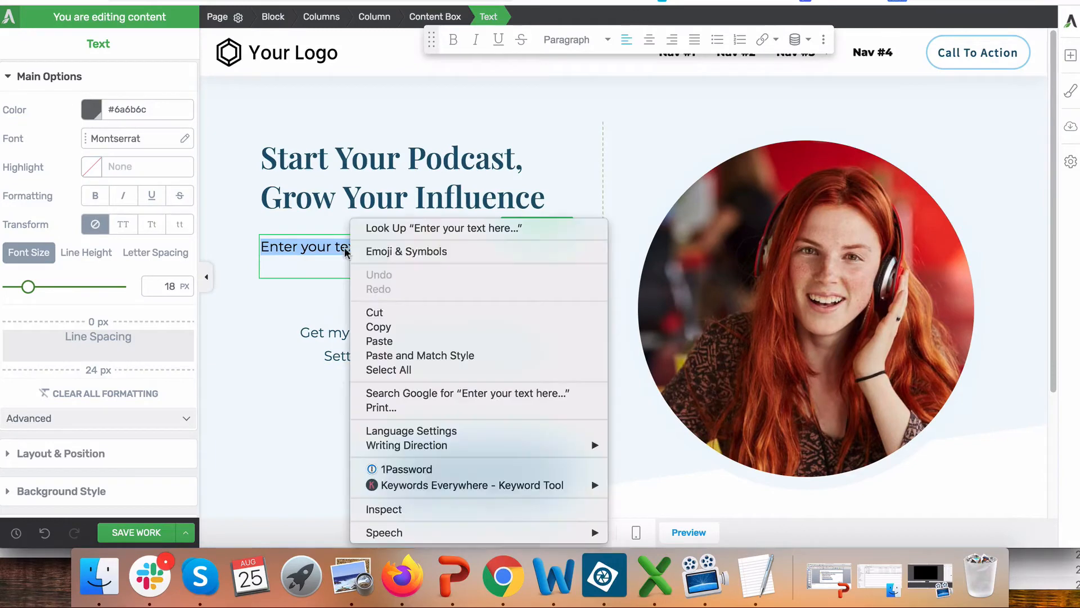
{"action": "left_click", "coordinate": [379, 340]}
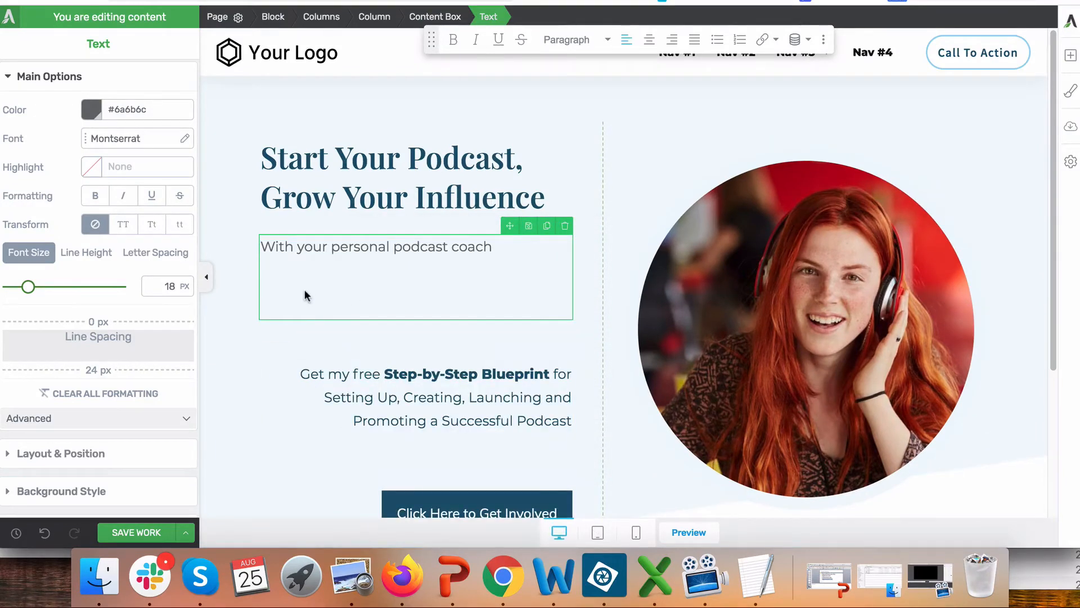
{"action": "key", "text": "BackSpace"}
- Set the colour of the "With your personal podcast coach" tagline to the dark blue theme colour #1c546f
{"action": "double_click", "coordinate": [332, 247]}
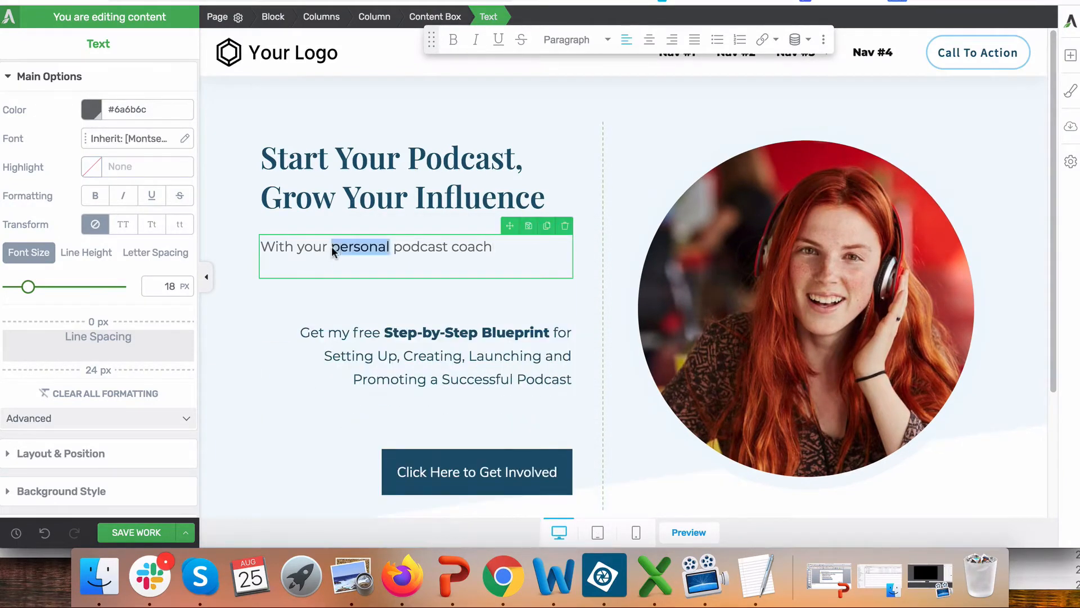
{"action": "triple_click", "coordinate": [332, 246]}
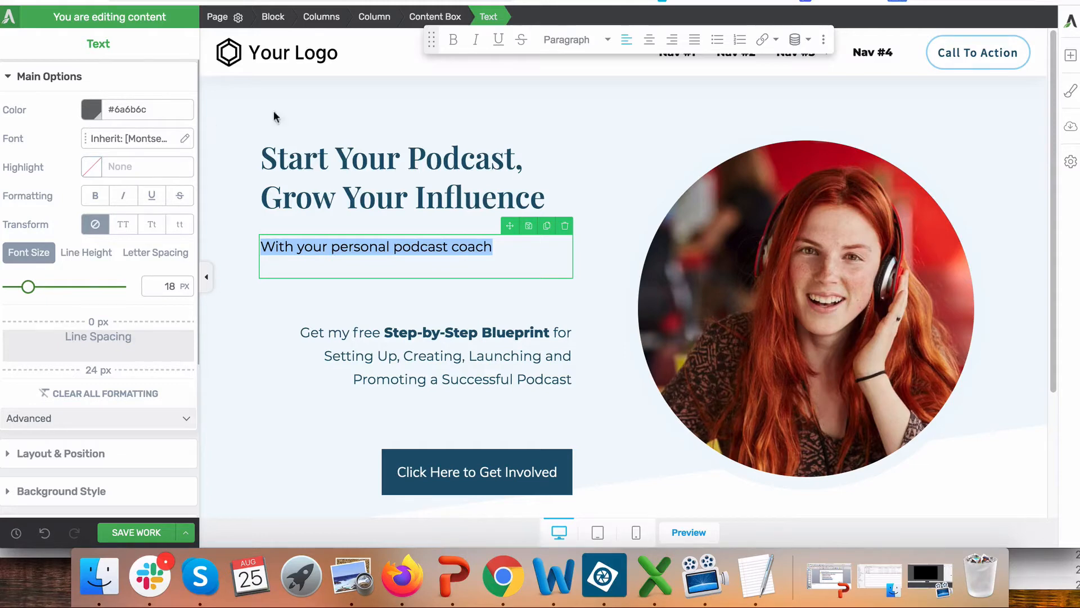
{"action": "left_click", "coordinate": [91, 109]}
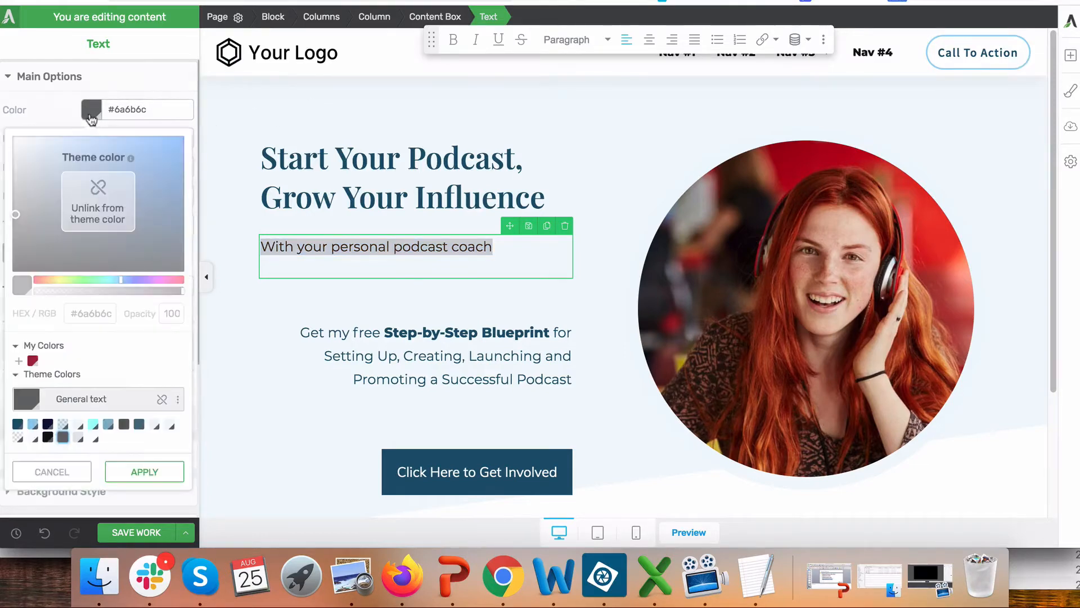
{"action": "left_click", "coordinate": [18, 424]}
{"action": "left_click", "coordinate": [134, 470]}
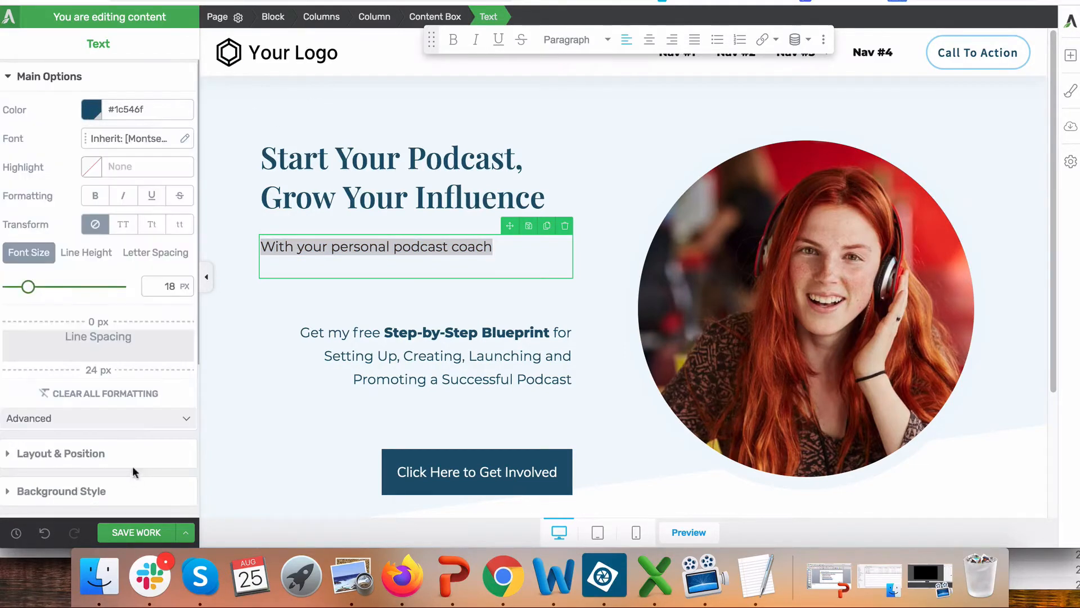
- Set the tagline's font to Great Vibes from Google Fonts
{"action": "left_click", "coordinate": [184, 139]}
{"action": "left_click", "coordinate": [100, 198]}
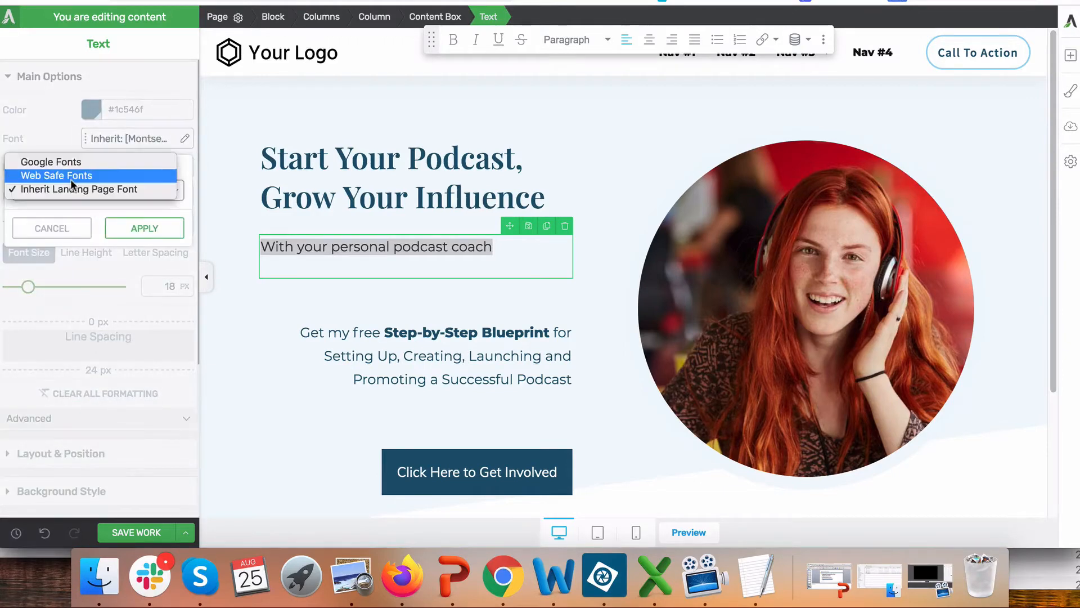
{"action": "left_click", "coordinate": [44, 160]}
{"action": "left_click", "coordinate": [83, 243]}
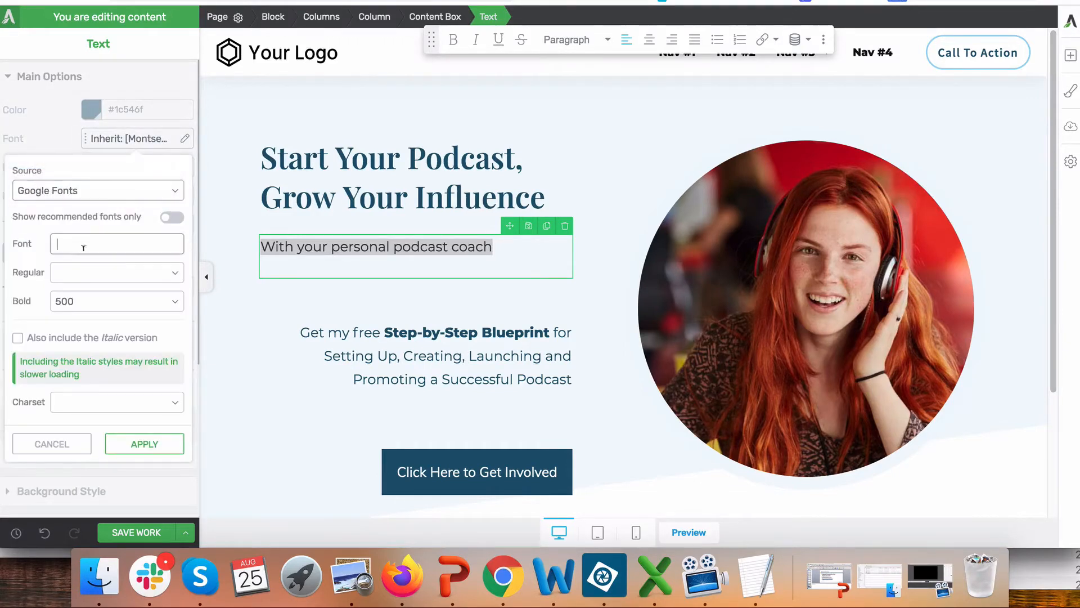
{"action": "type", "text": "great"}
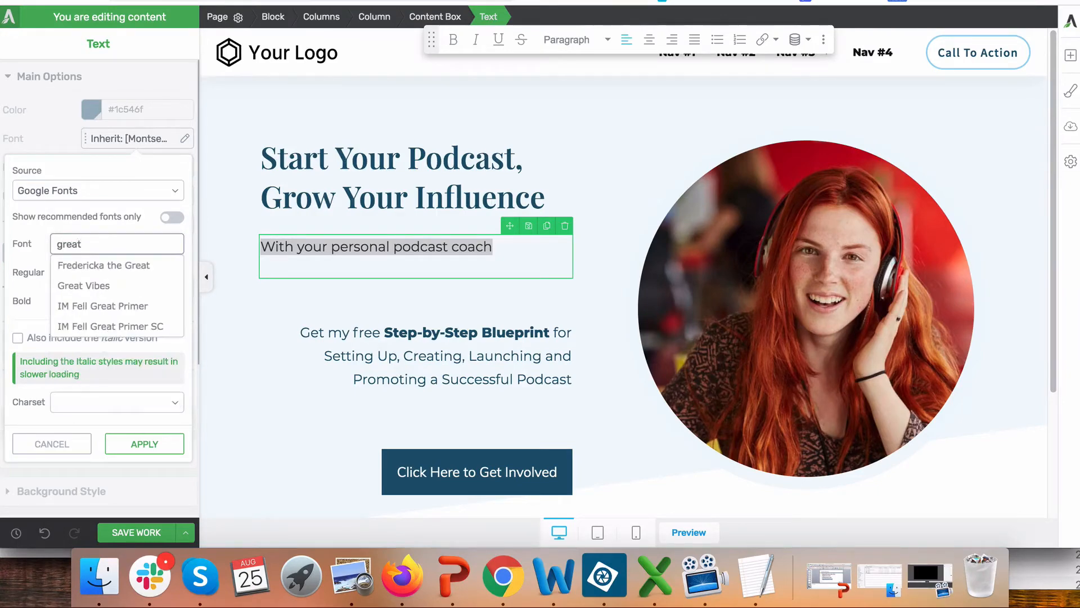
{"action": "left_click", "coordinate": [124, 284]}
{"action": "left_click", "coordinate": [147, 378]}
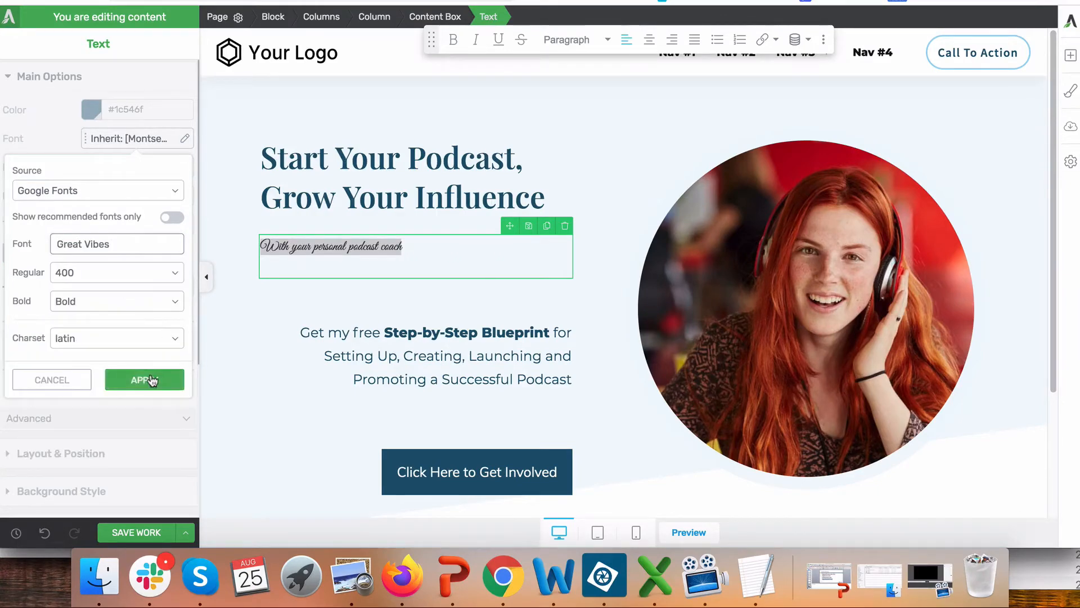
- Set the tagline's font size to 36 px and delete the empty text element between the tagline and the description
{"action": "double_click", "coordinate": [170, 286]}
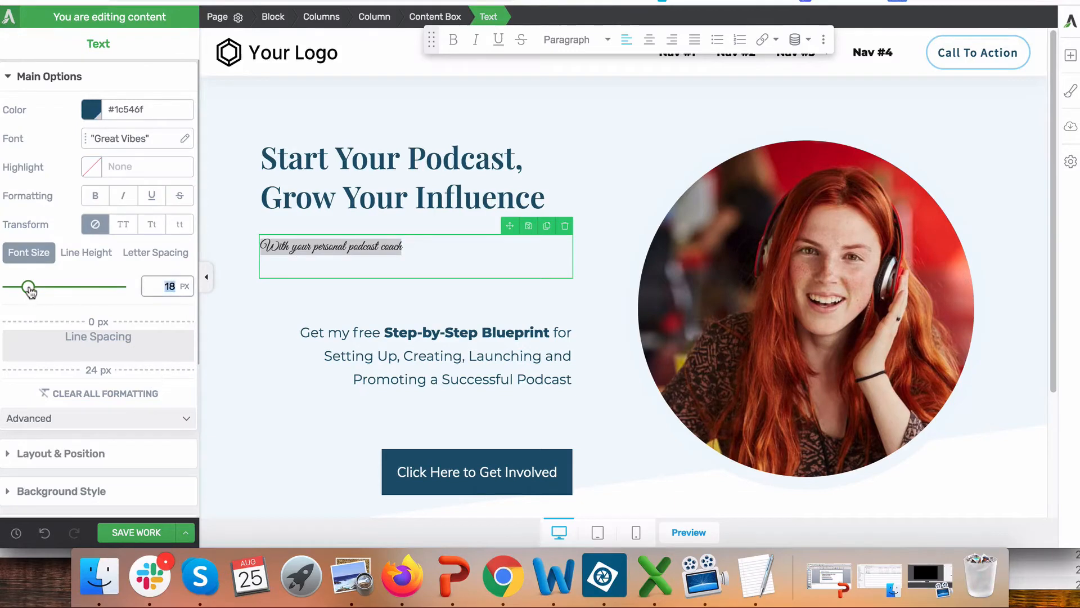
{"action": "left_click_drag", "start_coordinate": [29, 290], "coordinate": [48, 289]}
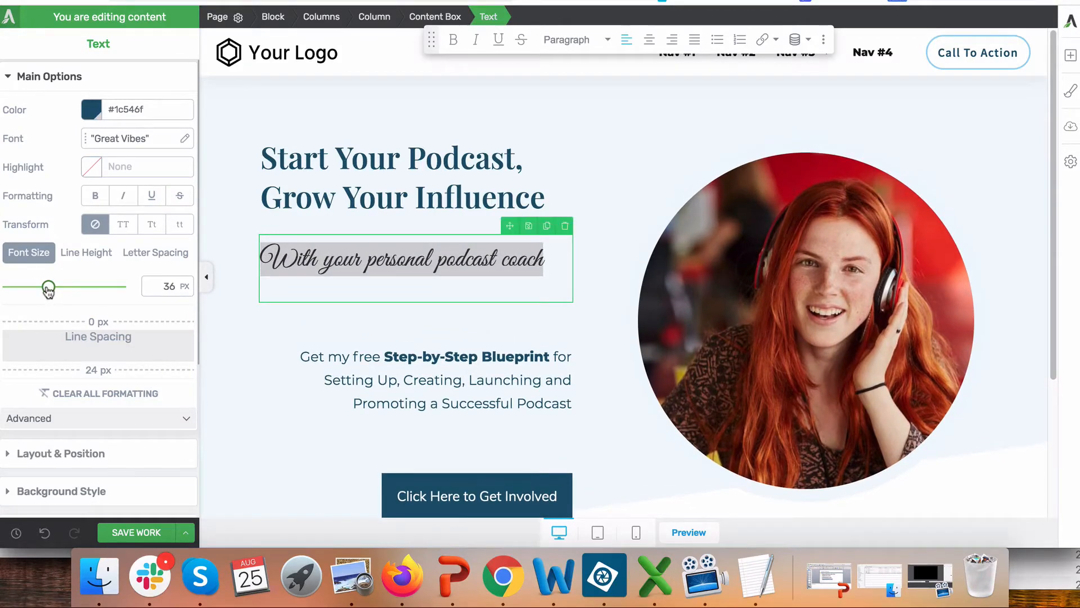
{"action": "left_click", "coordinate": [231, 363]}
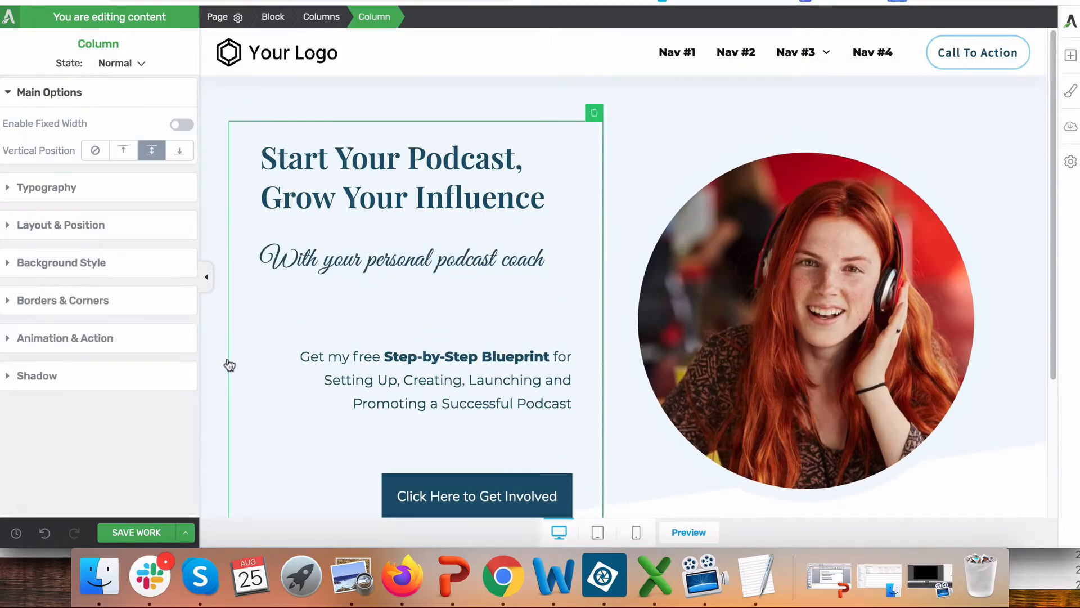
{"action": "left_click", "coordinate": [419, 321]}
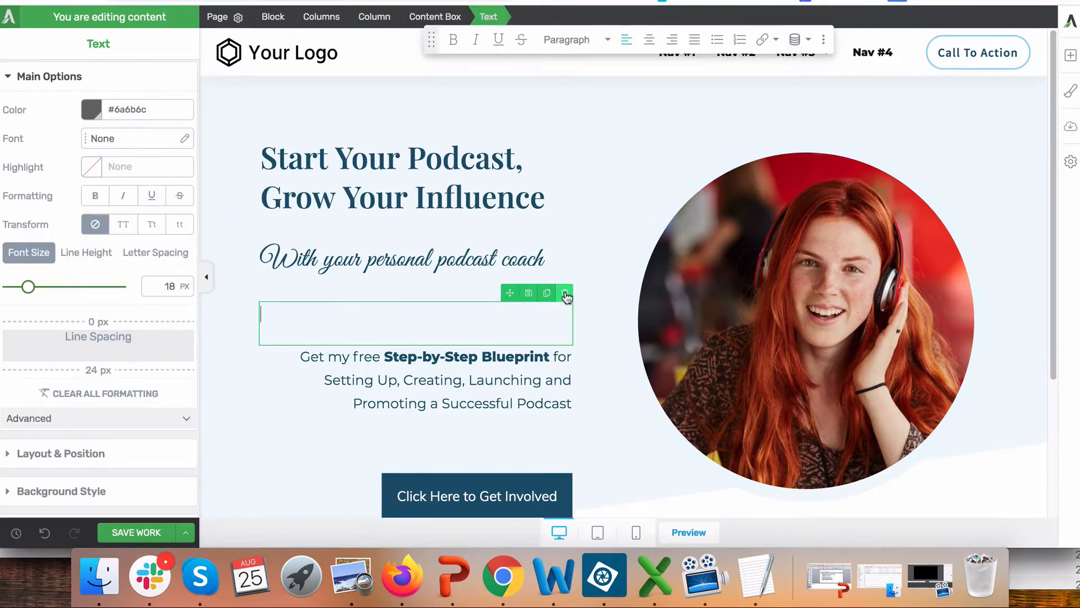
{"action": "left_click", "coordinate": [566, 293]}
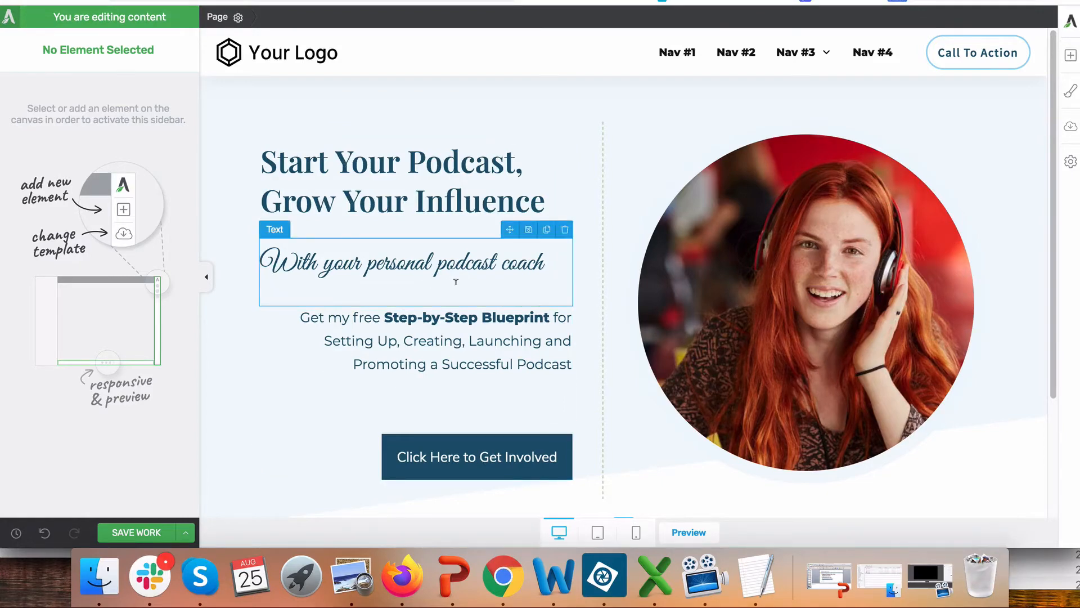
- Centre-align the hero block's headline, description and "With your personal podcast coach" tagline
{"action": "left_click", "coordinate": [464, 199]}
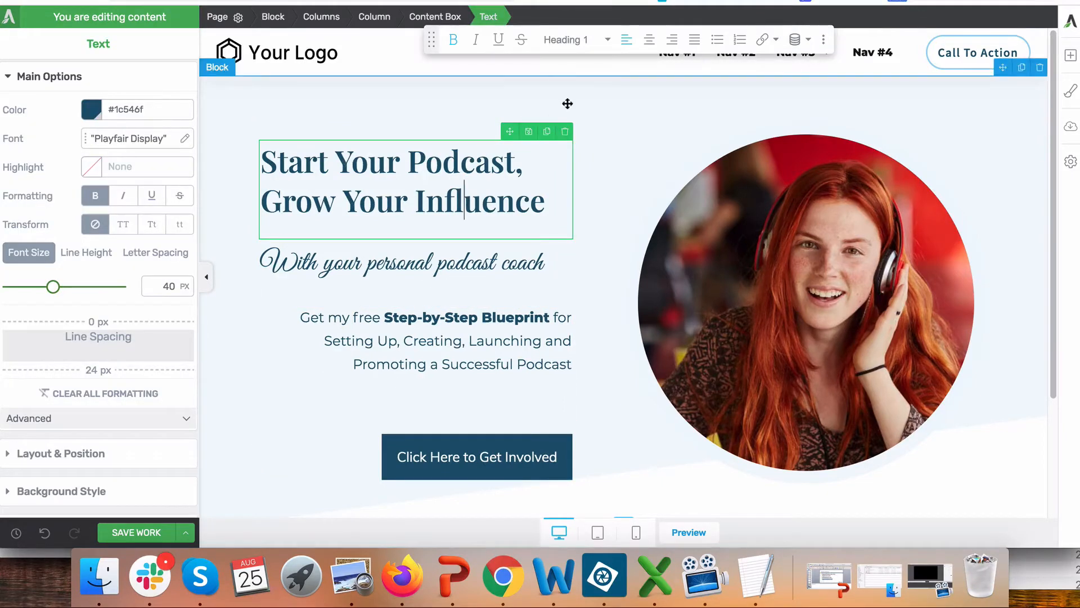
{"action": "left_click", "coordinate": [648, 41]}
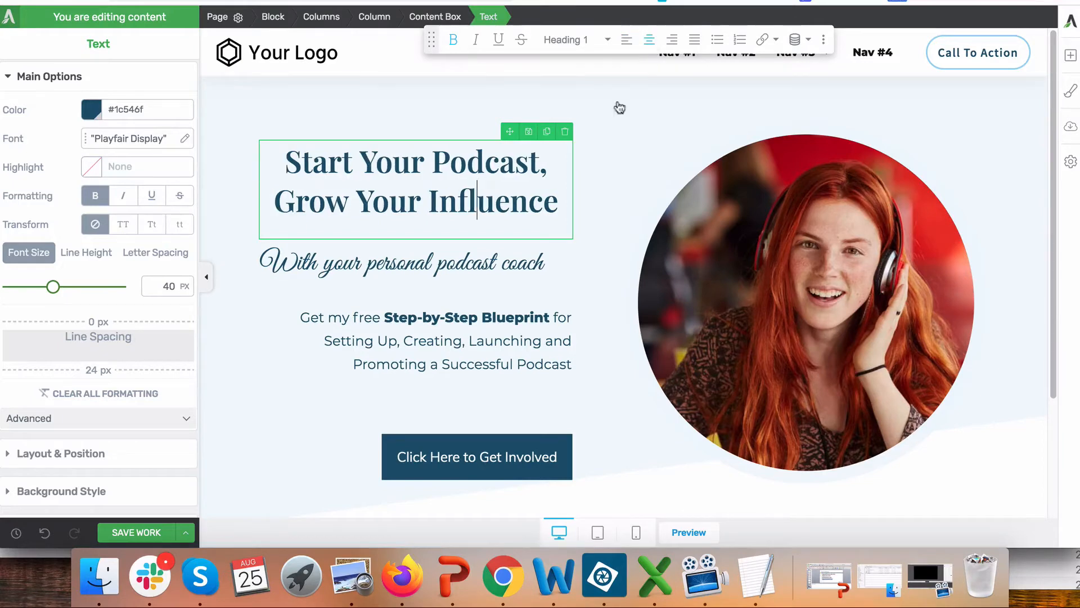
{"action": "left_click", "coordinate": [461, 339]}
{"action": "left_click", "coordinate": [649, 41]}
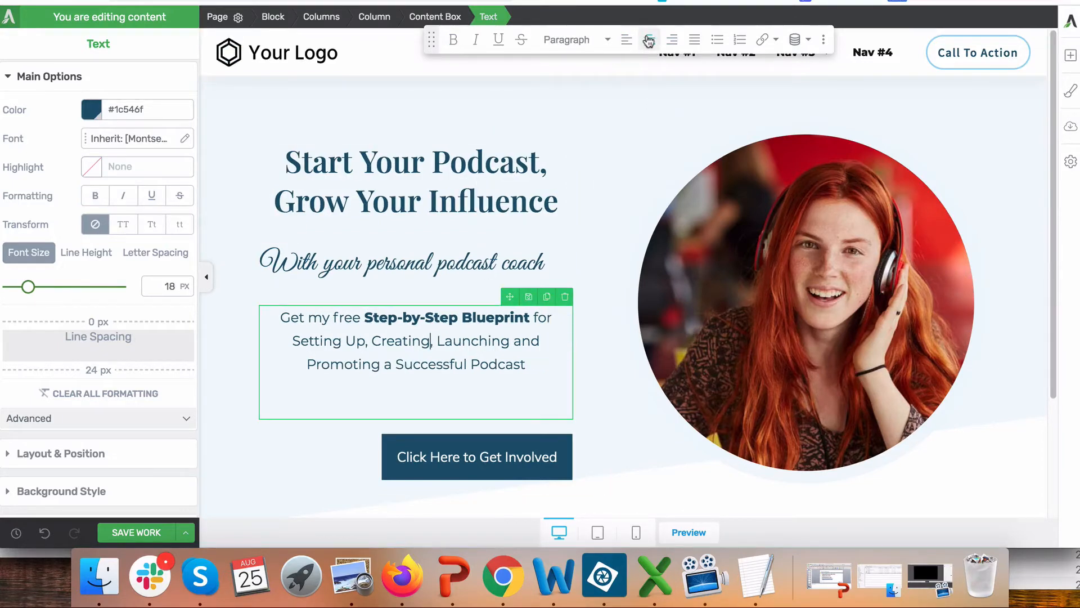
{"action": "left_click", "coordinate": [460, 256]}
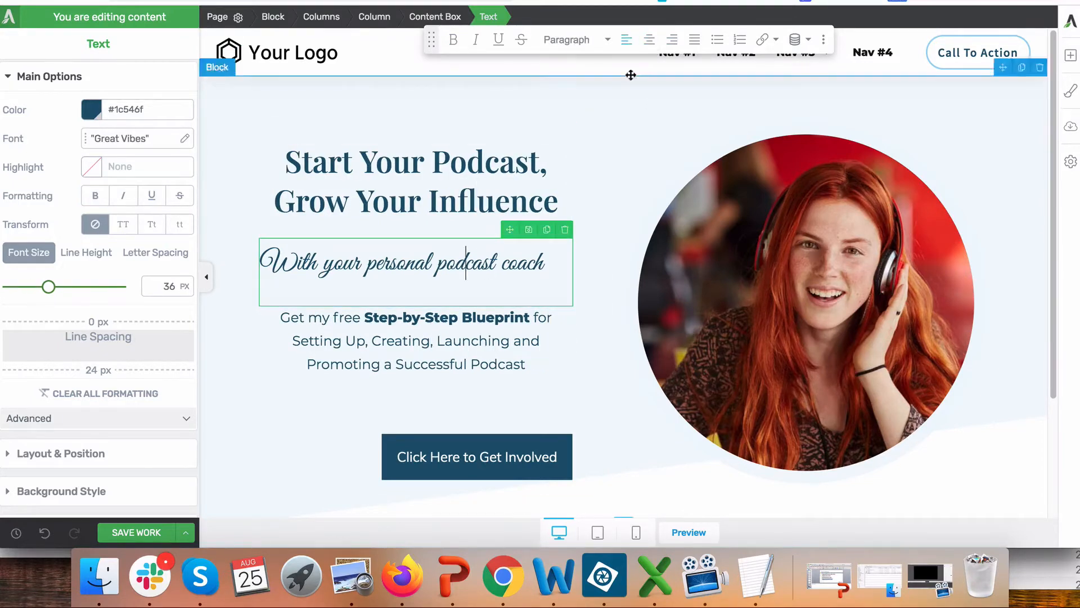
{"action": "left_click", "coordinate": [649, 41]}
{"action": "left_click", "coordinate": [308, 446]}
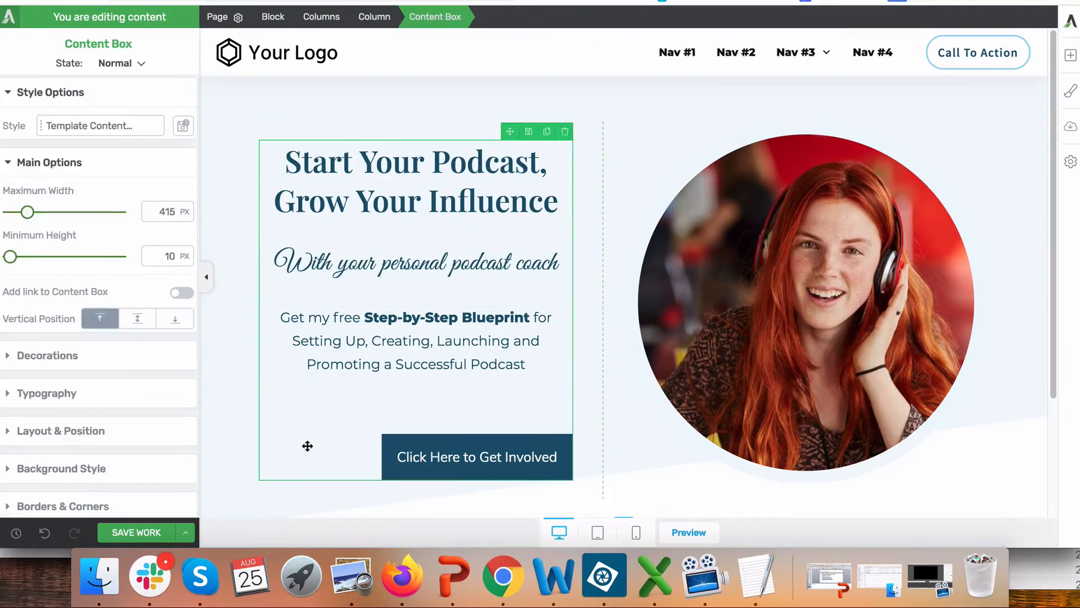
- Select the whole hero block and open its background style settings
{"action": "left_click", "coordinate": [234, 96]}
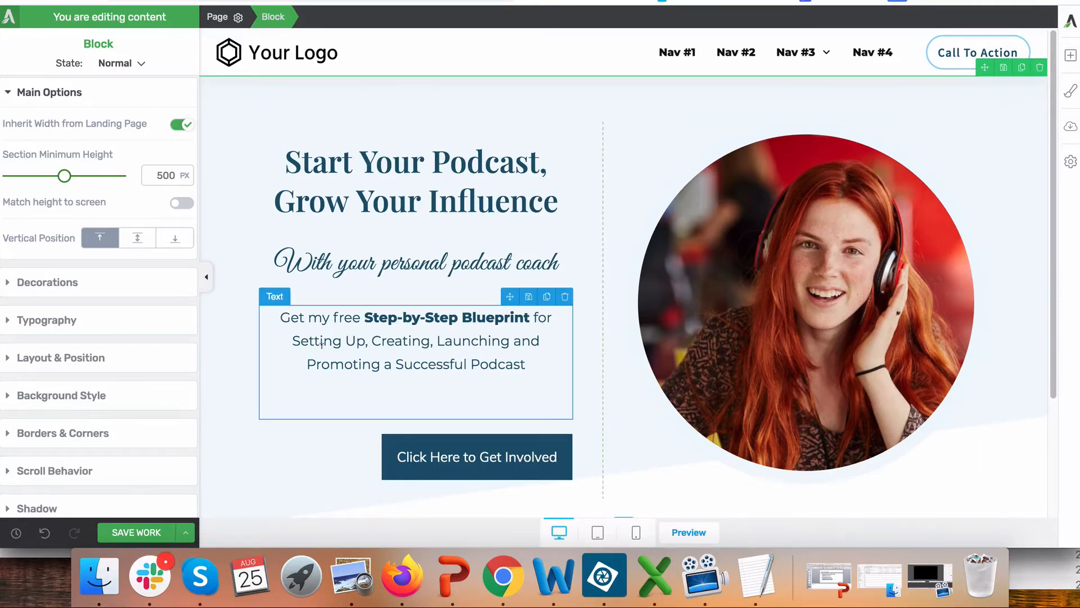
{"action": "left_click", "coordinate": [725, 264]}
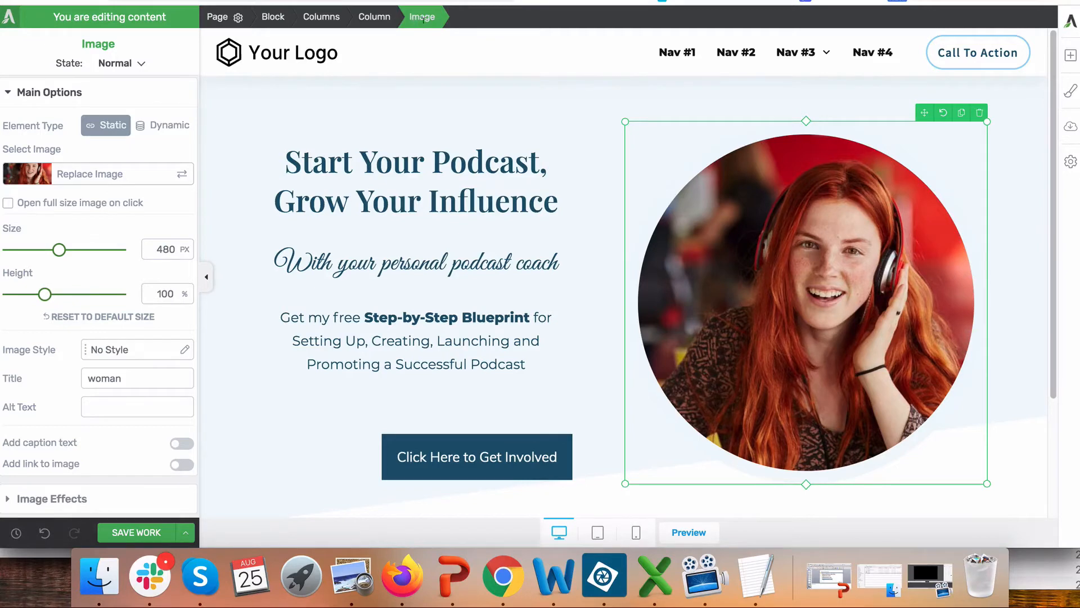
{"action": "left_click", "coordinate": [329, 21]}
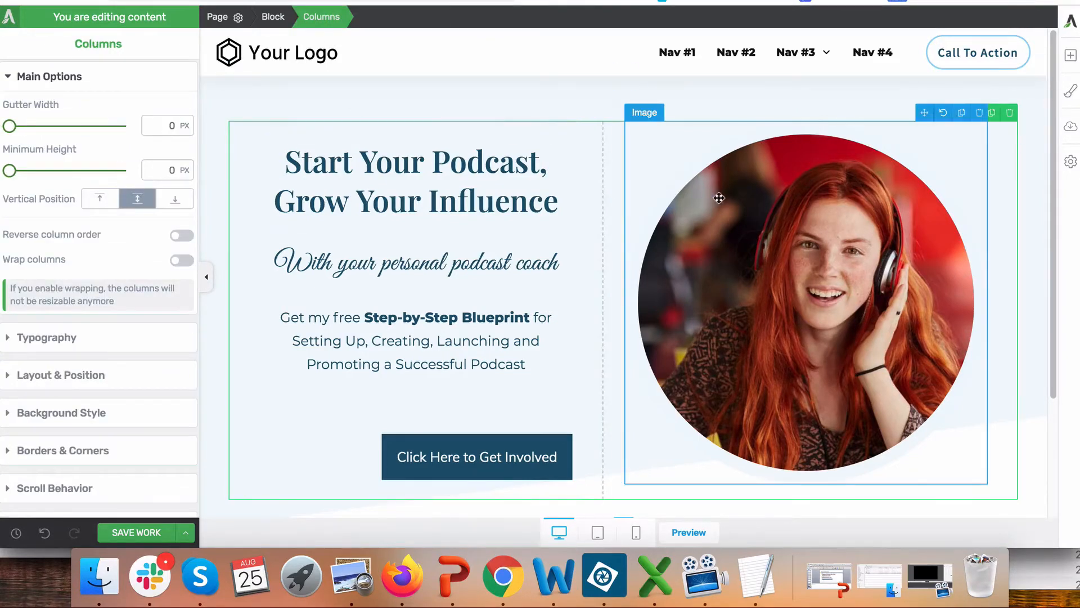
{"action": "left_click", "coordinate": [271, 18]}
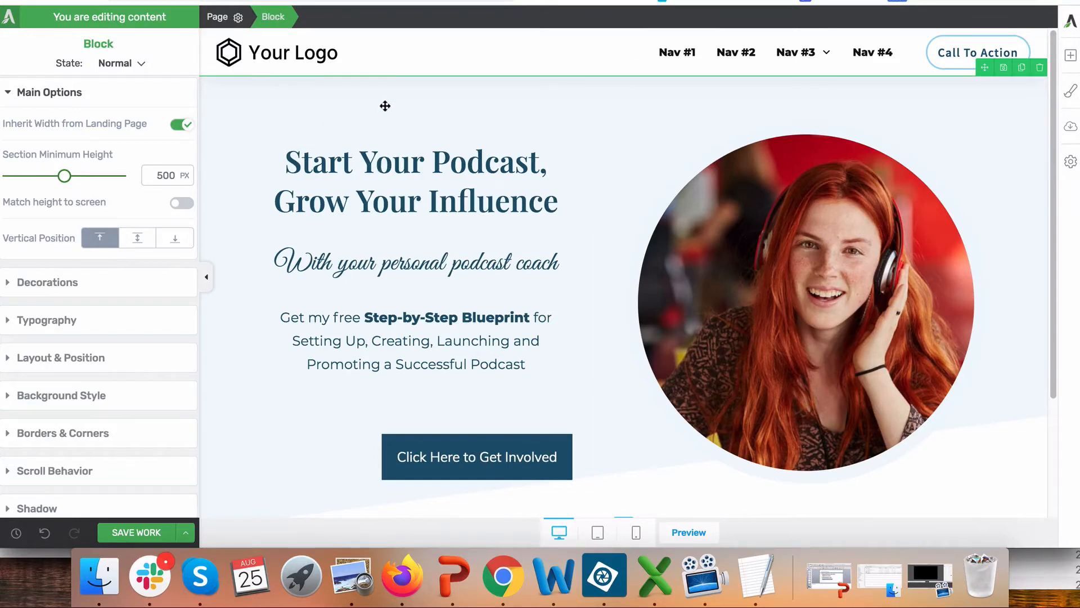
{"action": "scroll", "coordinate": [97, 345], "scroll_direction": "down", "scroll_amount": 1}
{"action": "scroll", "coordinate": [97, 345], "scroll_direction": "down", "scroll_amount": 1}
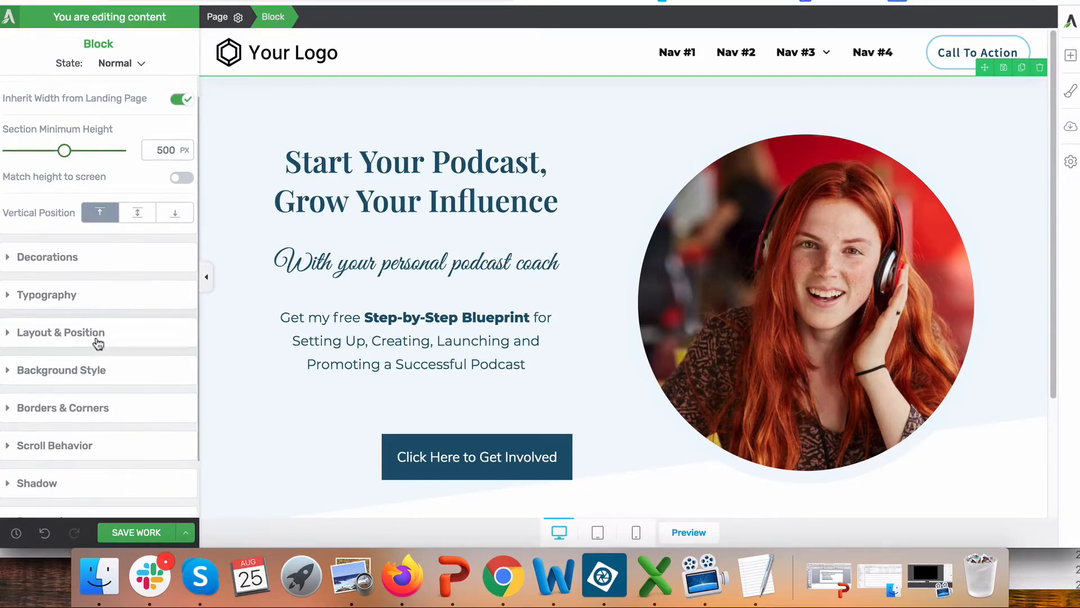
{"action": "scroll", "coordinate": [67, 347], "scroll_direction": "down", "scroll_amount": 3}
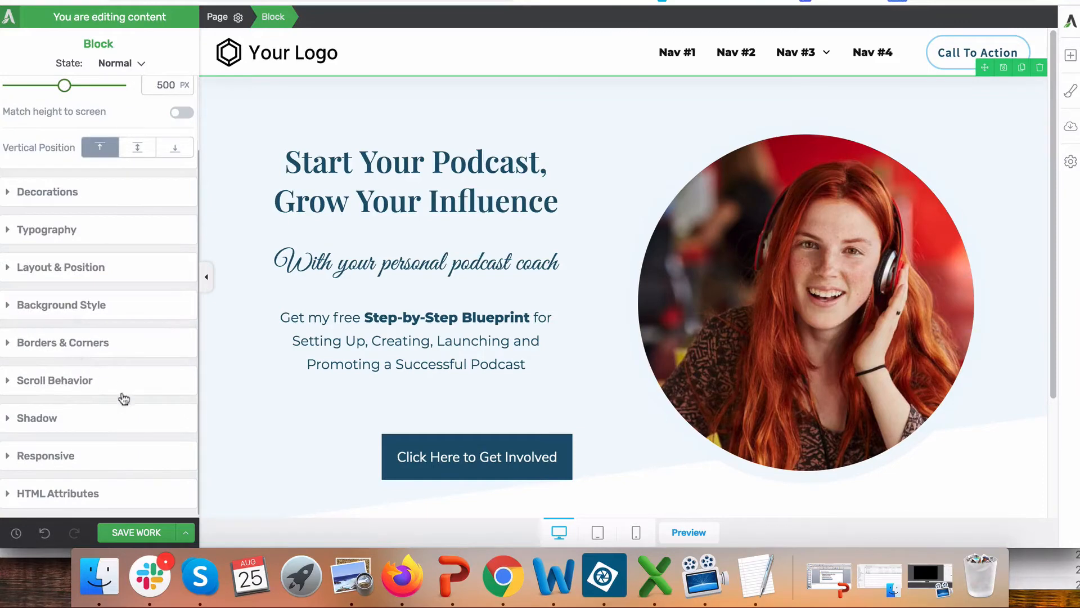
{"action": "left_click", "coordinate": [56, 305]}
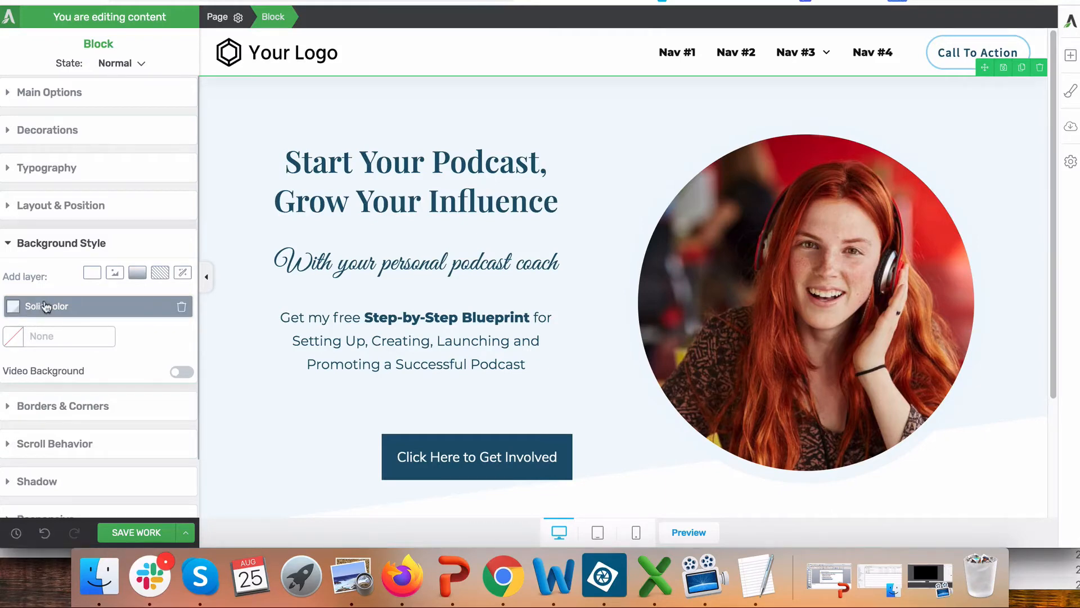
- Start an image background layer for the hero block and upload microphone.jpg from the demo website folder
{"action": "left_click", "coordinate": [114, 275]}
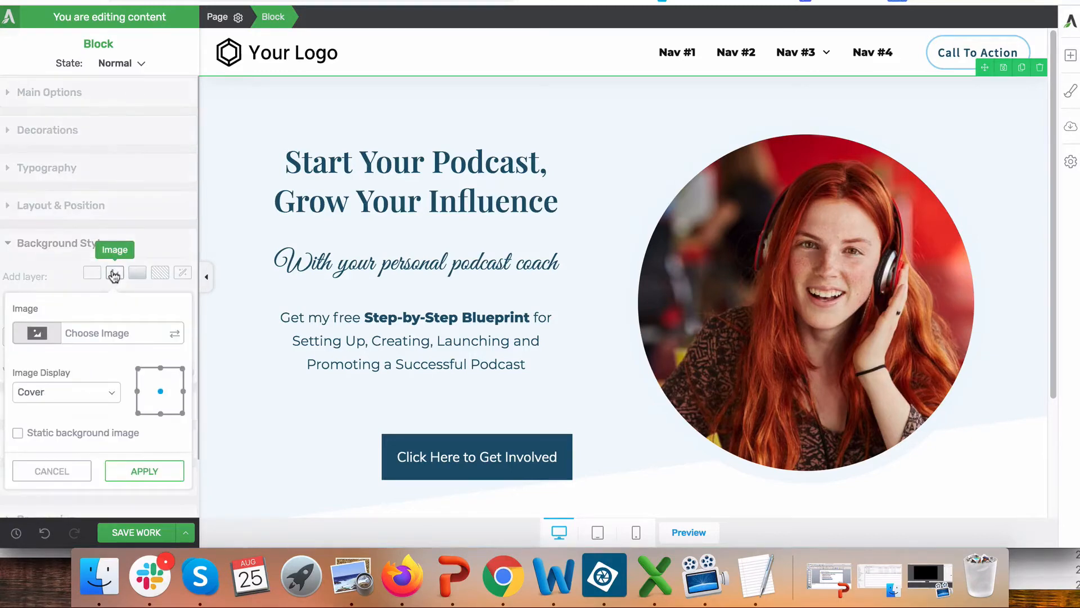
{"action": "left_click", "coordinate": [50, 340]}
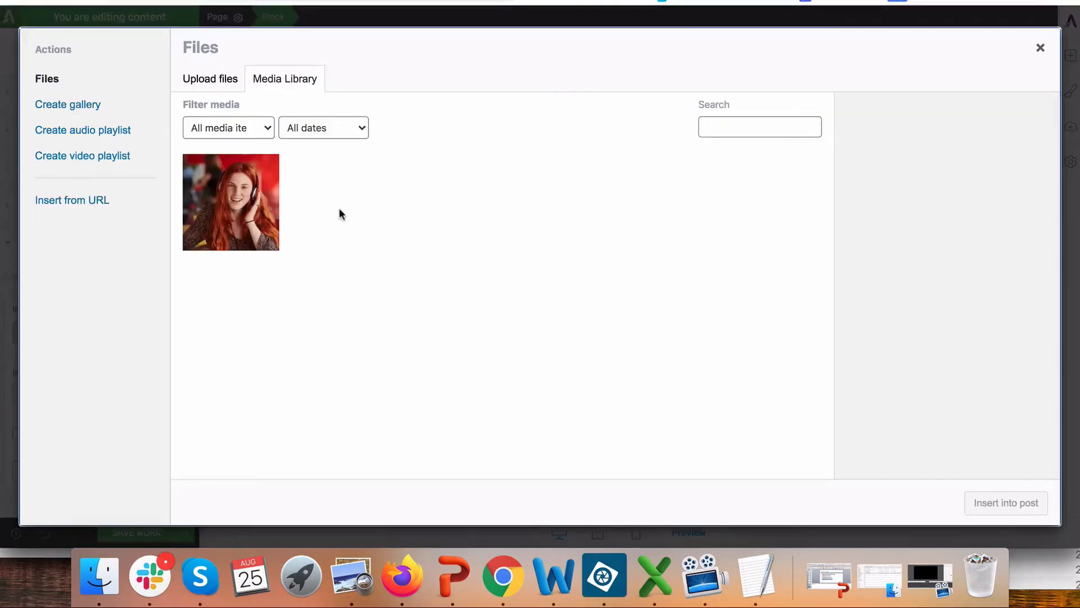
{"action": "left_click", "coordinate": [207, 79]}
{"action": "left_click", "coordinate": [627, 299]}
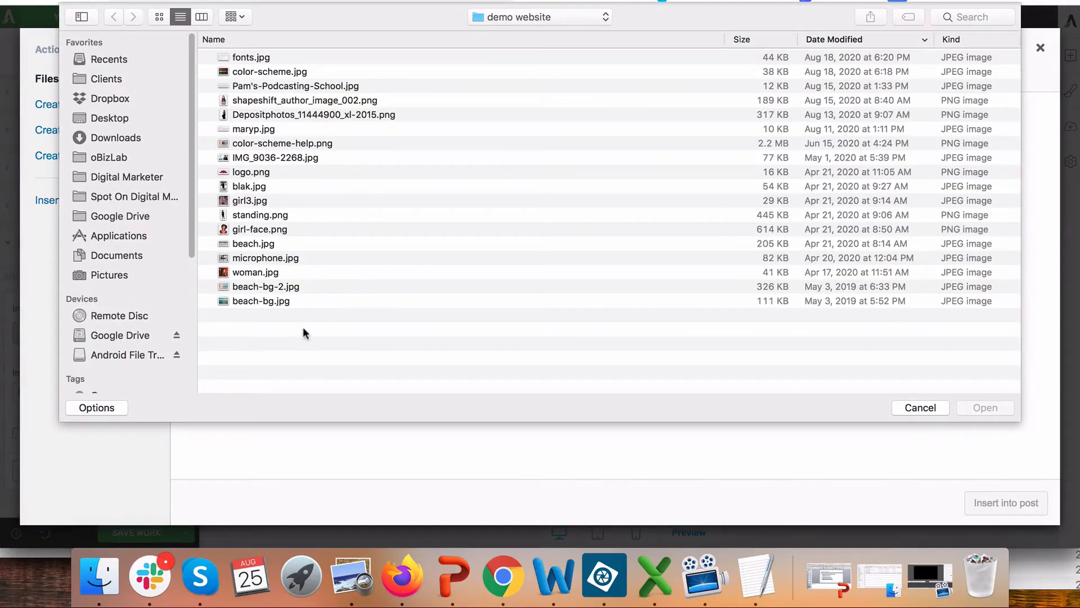
{"action": "left_click", "coordinate": [251, 257]}
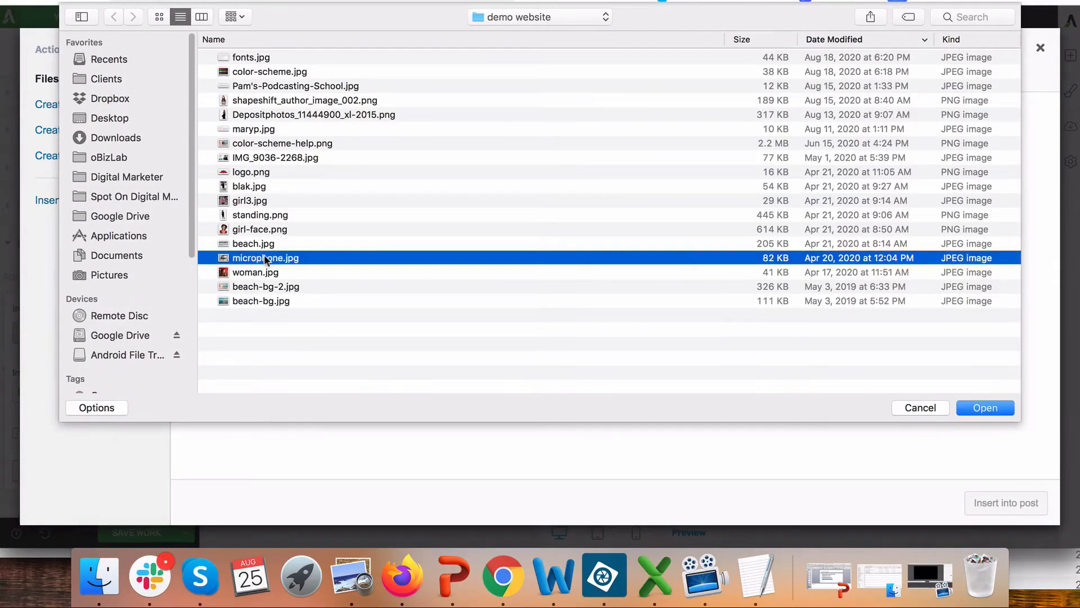
{"action": "left_click", "coordinate": [970, 410]}
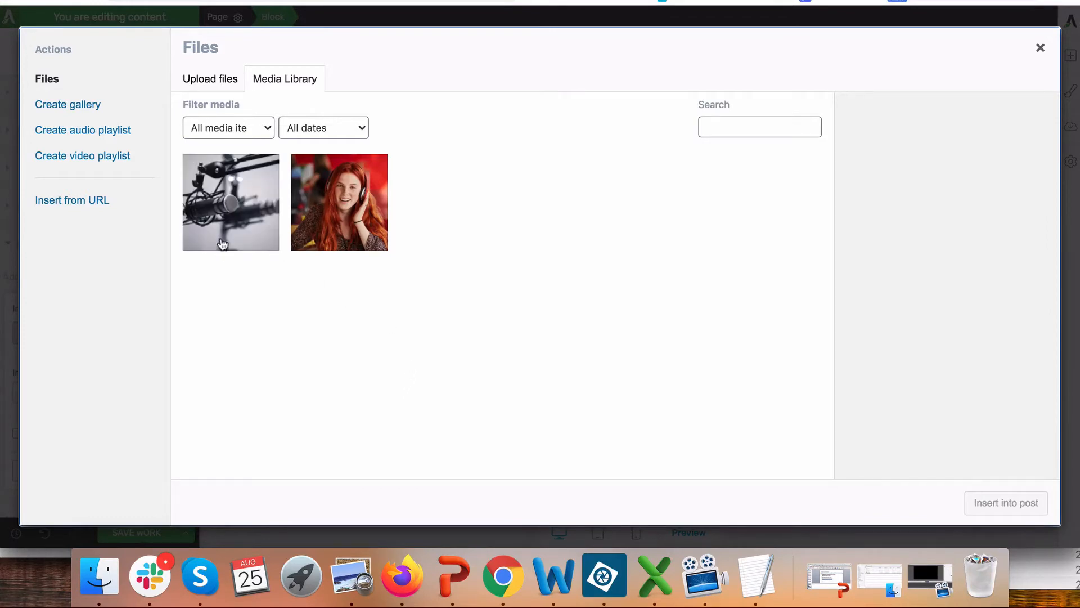
- Insert the microphone image as the hero block's background layer with Cover display and apply it
{"action": "left_click", "coordinate": [223, 245]}
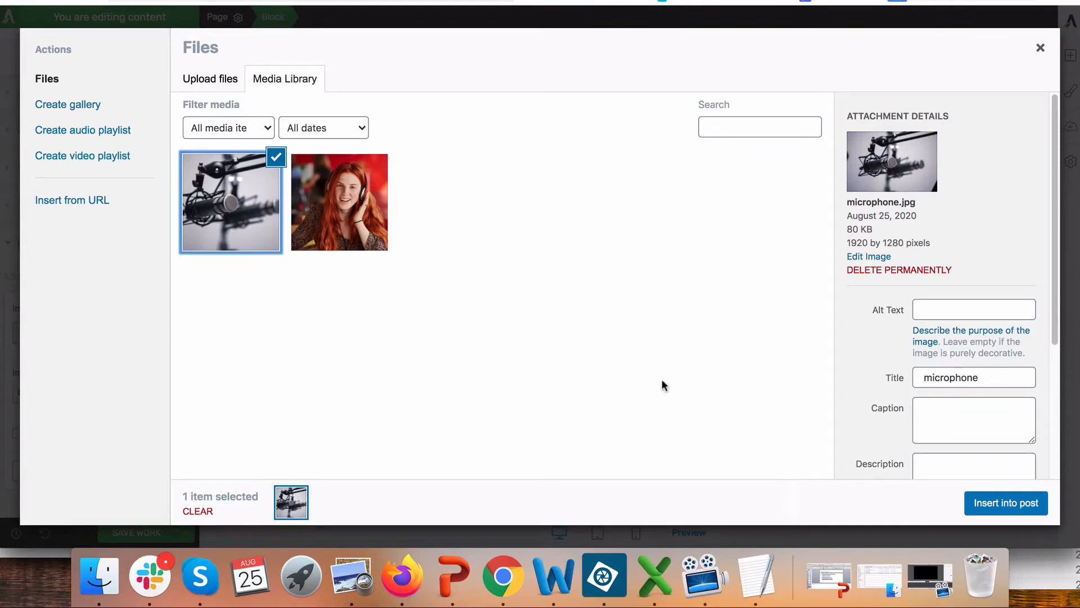
{"action": "left_click", "coordinate": [981, 507]}
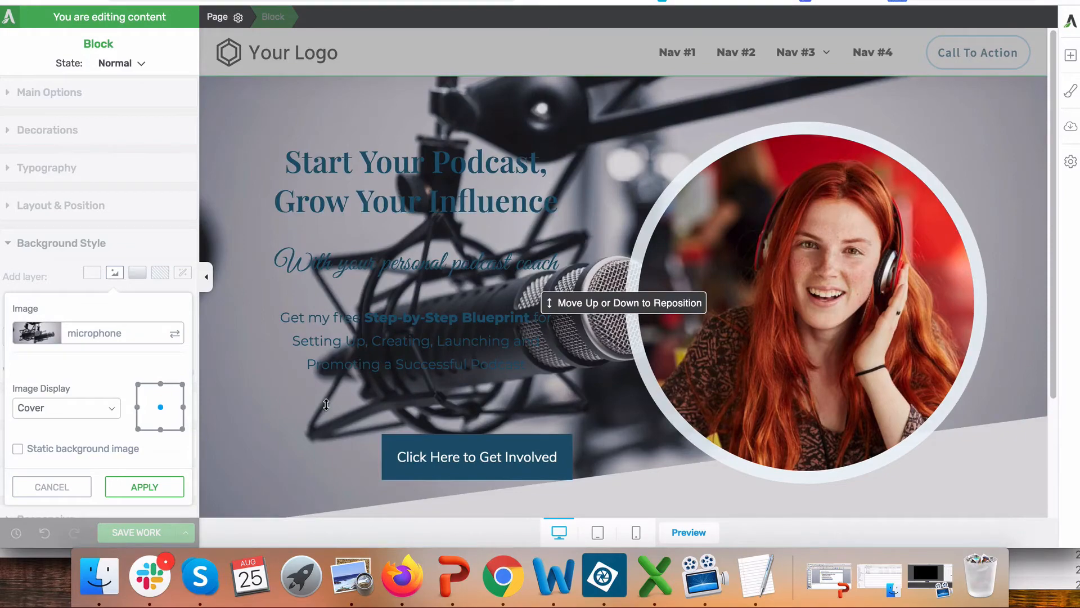
{"action": "scroll", "coordinate": [325, 404], "scroll_direction": "down", "scroll_amount": 1}
{"action": "scroll", "coordinate": [325, 404], "scroll_direction": "down", "scroll_amount": 5}
{"action": "left_click", "coordinate": [140, 486]}
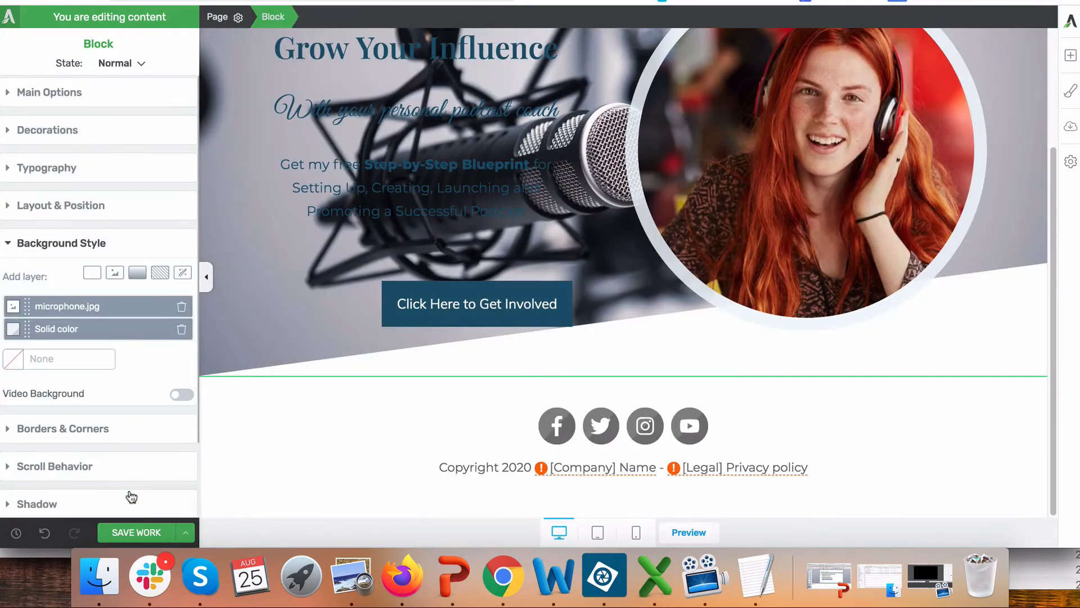
- Move the hero block's solid color background layer above the microphone.jpg layer
{"action": "scroll", "coordinate": [355, 365], "scroll_direction": "up", "scroll_amount": 6}
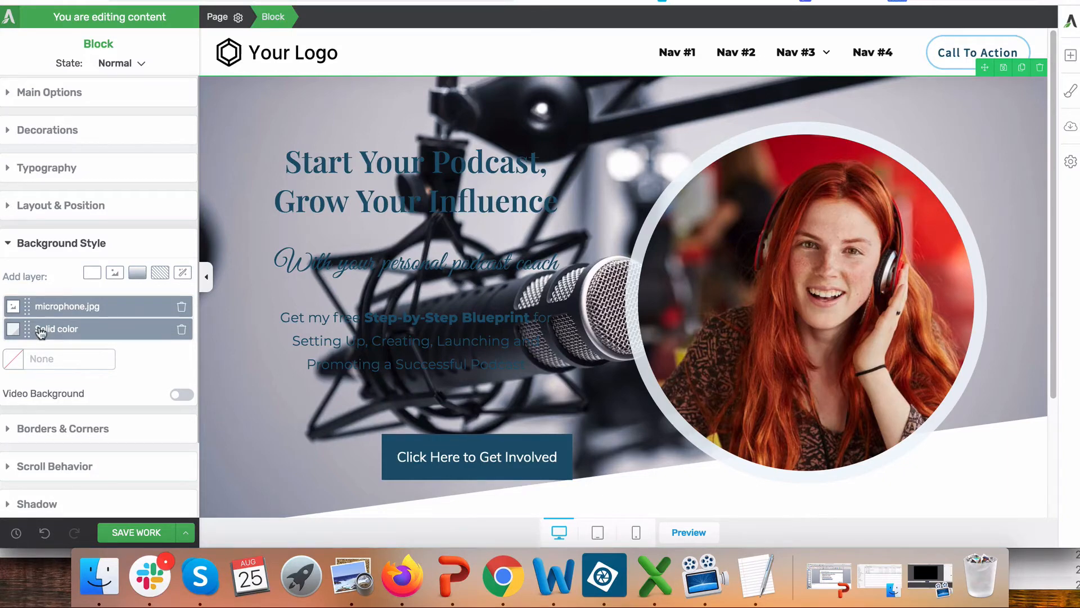
{"action": "left_click_drag", "start_coordinate": [24, 330], "coordinate": [37, 308]}
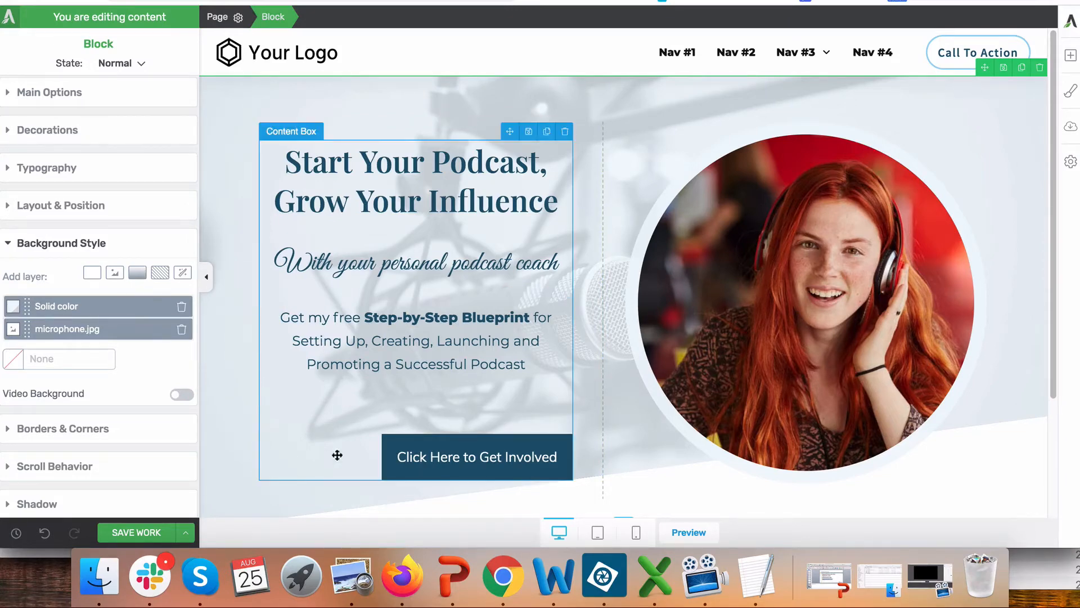
{"action": "left_click", "coordinate": [65, 329]}
{"action": "scroll", "coordinate": [77, 377], "scroll_direction": "down", "scroll_amount": 1}
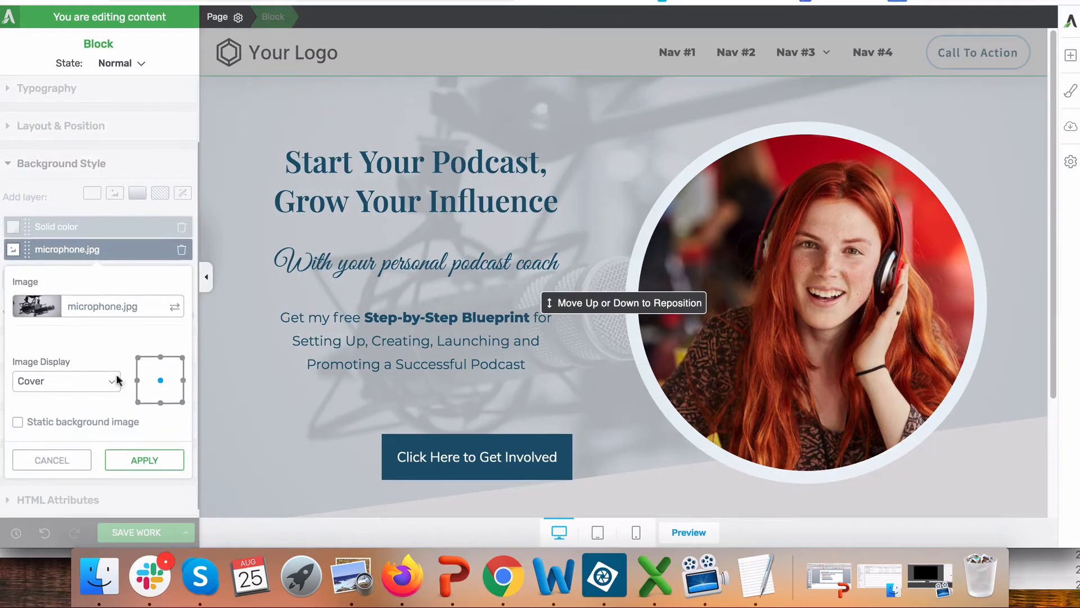
{"action": "left_click", "coordinate": [56, 459]}
- Try unlinking the solid color layer from its theme color and lowering its opacity to 71, then cancel the change
{"action": "left_click", "coordinate": [51, 222]}
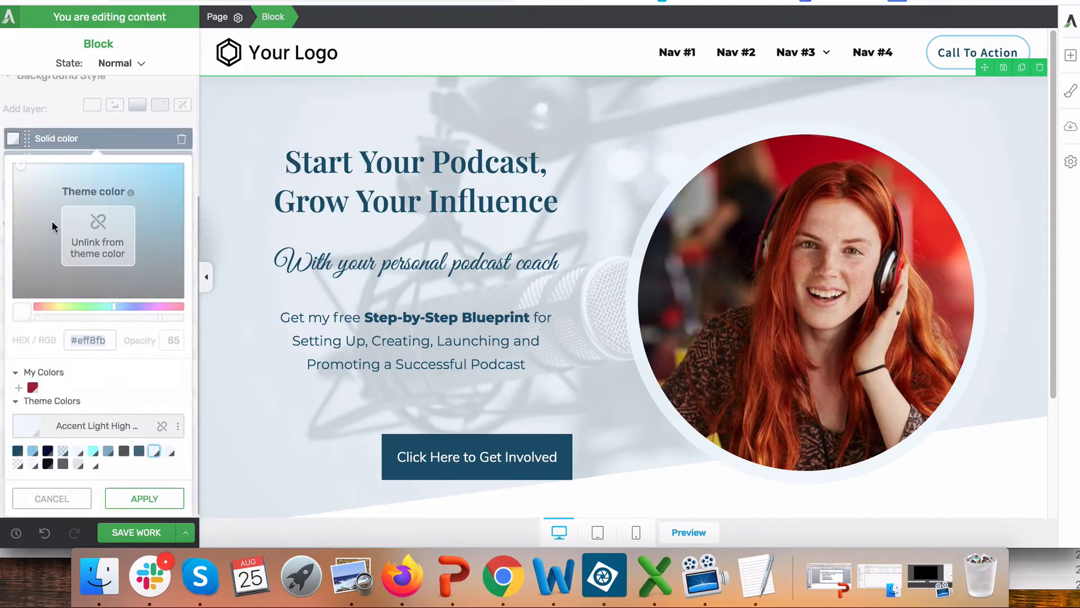
{"action": "left_click", "coordinate": [108, 228]}
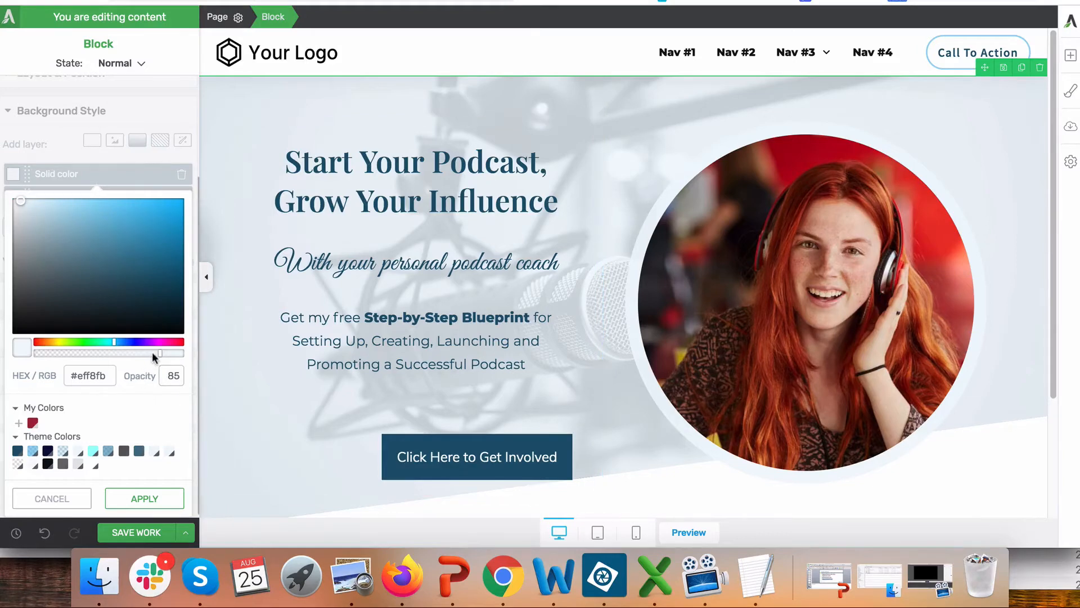
{"action": "left_click_drag", "start_coordinate": [160, 354], "coordinate": [134, 354]}
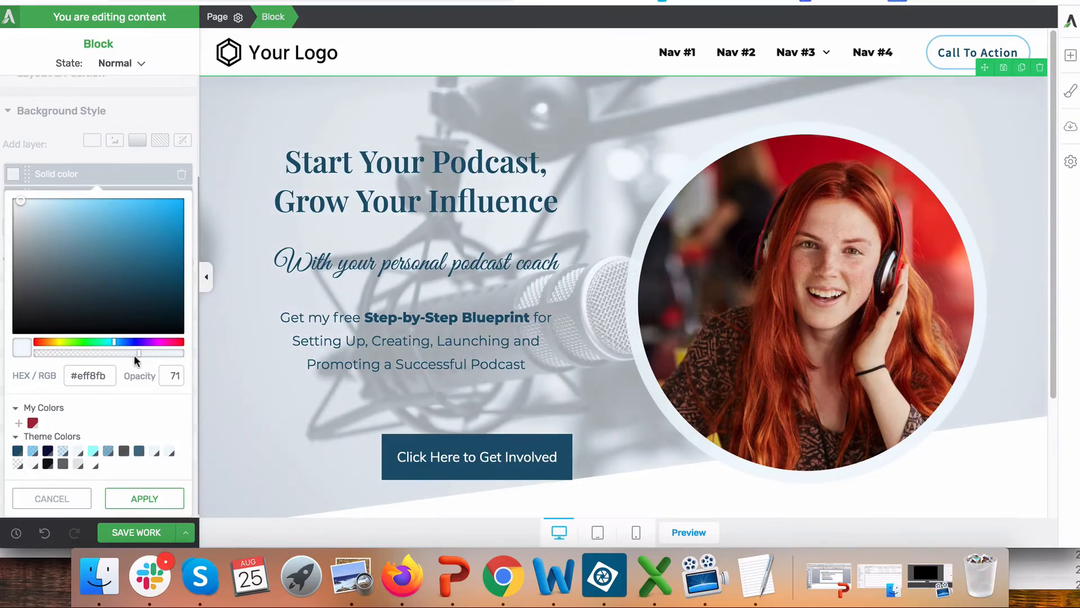
{"action": "left_click", "coordinate": [54, 499]}
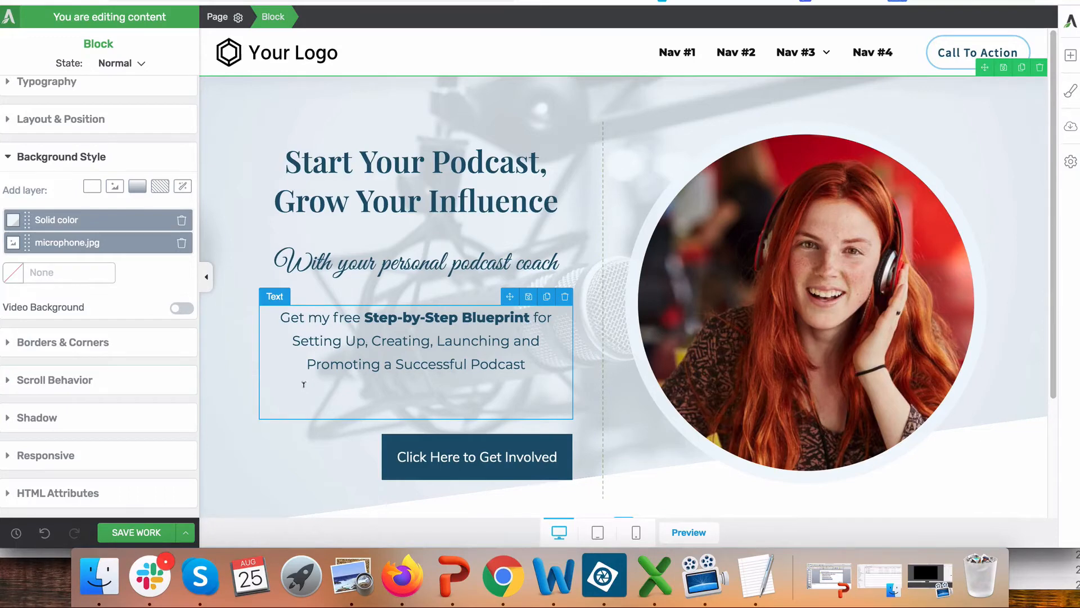
- Add the three-column "Please Follow the Next Steps" block from the Steps category below the hero block
{"action": "left_click", "coordinate": [612, 0]}
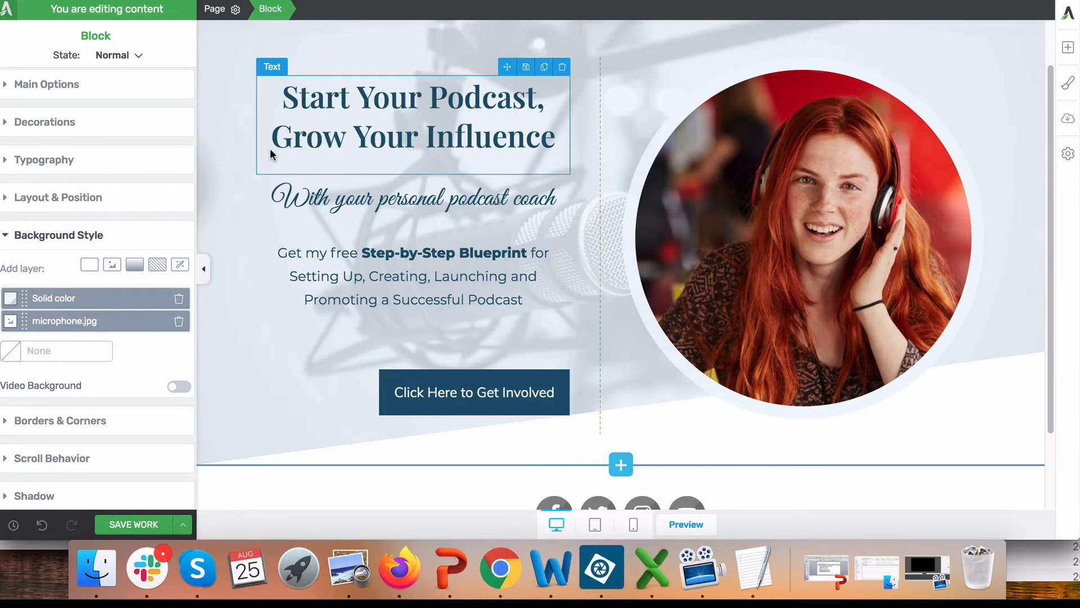
{"action": "left_click", "coordinate": [619, 464]}
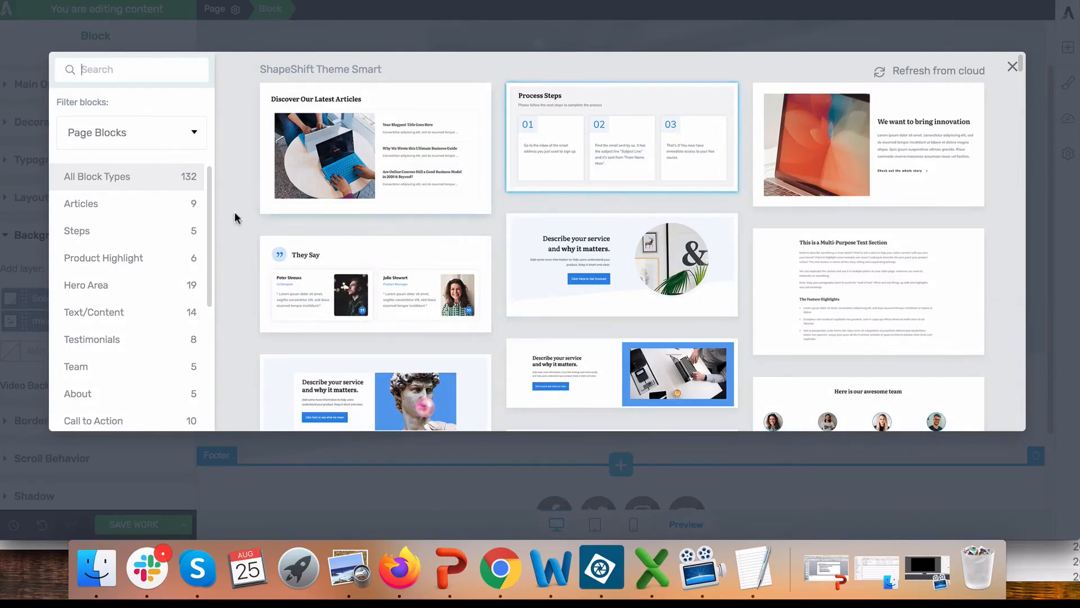
{"action": "scroll", "coordinate": [377, 262], "scroll_direction": "down", "scroll_amount": 15}
{"action": "scroll", "coordinate": [380, 264], "scroll_direction": "up", "scroll_amount": 15}
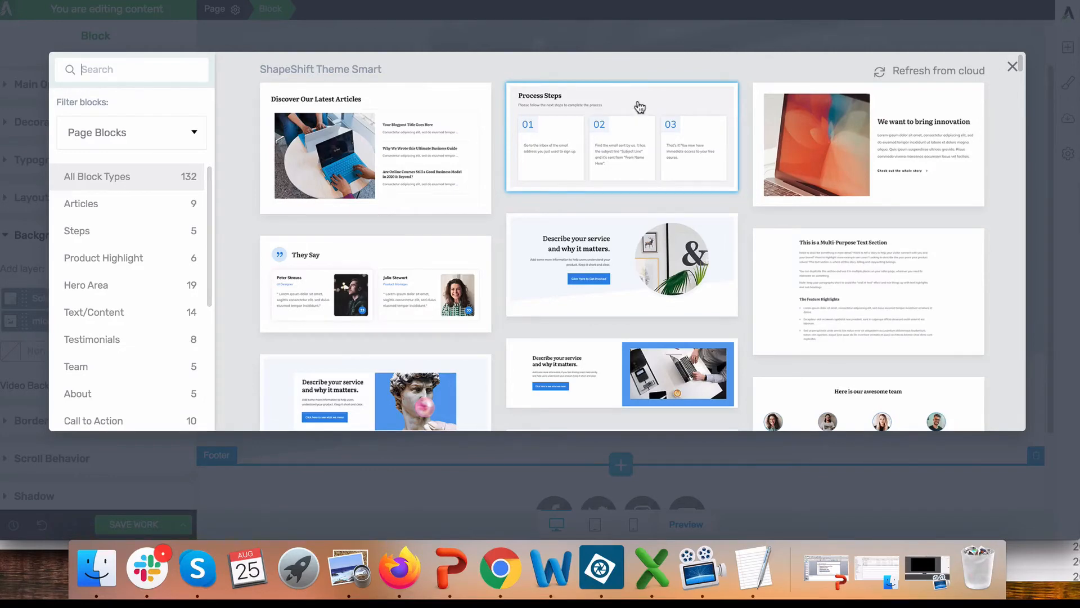
{"action": "left_click", "coordinate": [82, 233]}
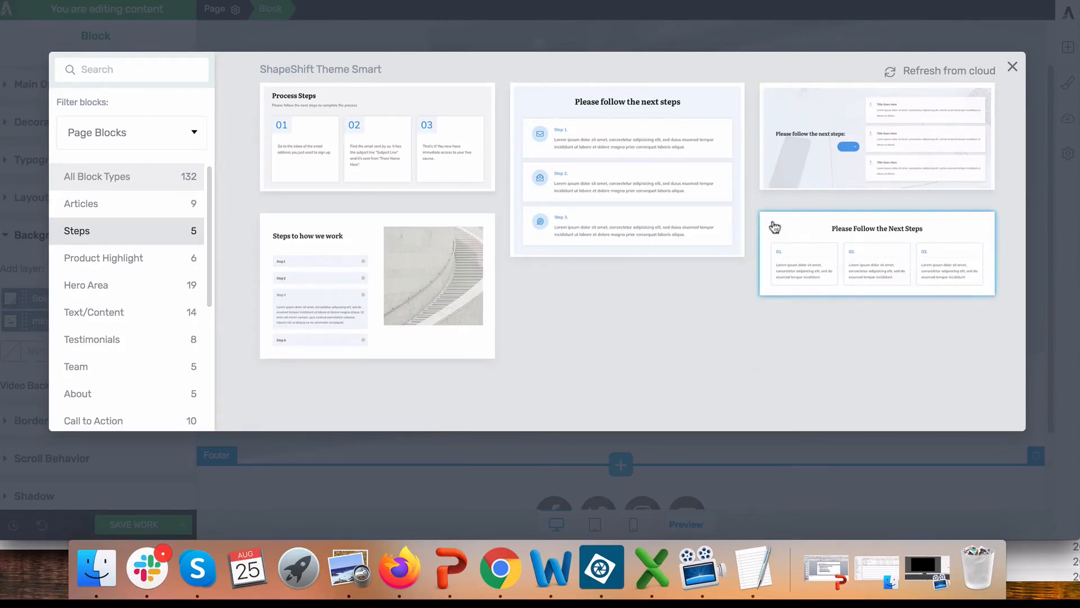
{"action": "left_click", "coordinate": [823, 231]}
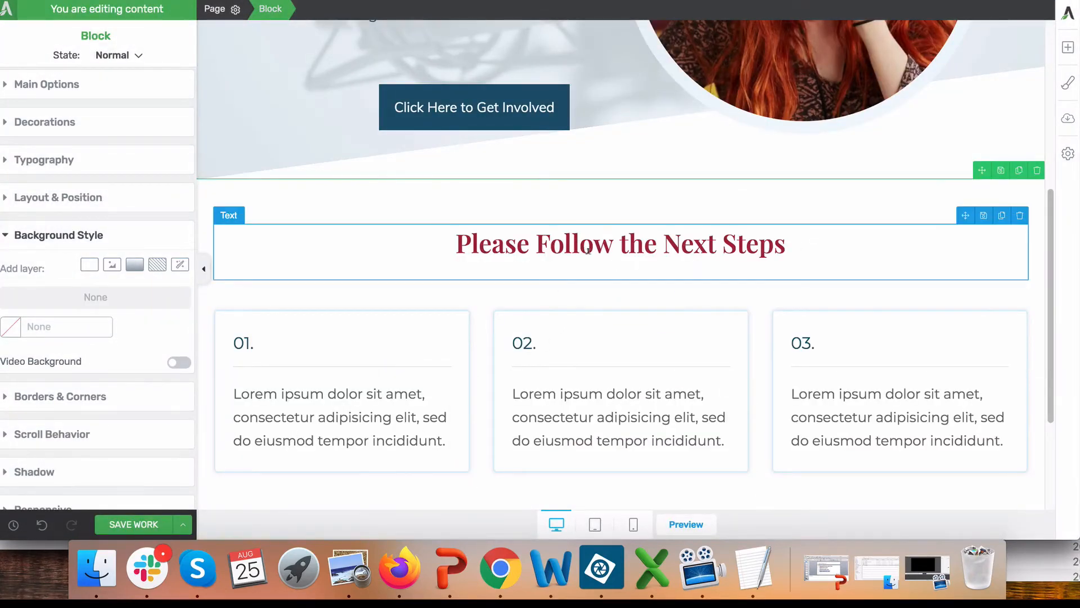
- Replace the steps block's heading with "Our Process"
{"action": "triple_click", "coordinate": [630, 246]}
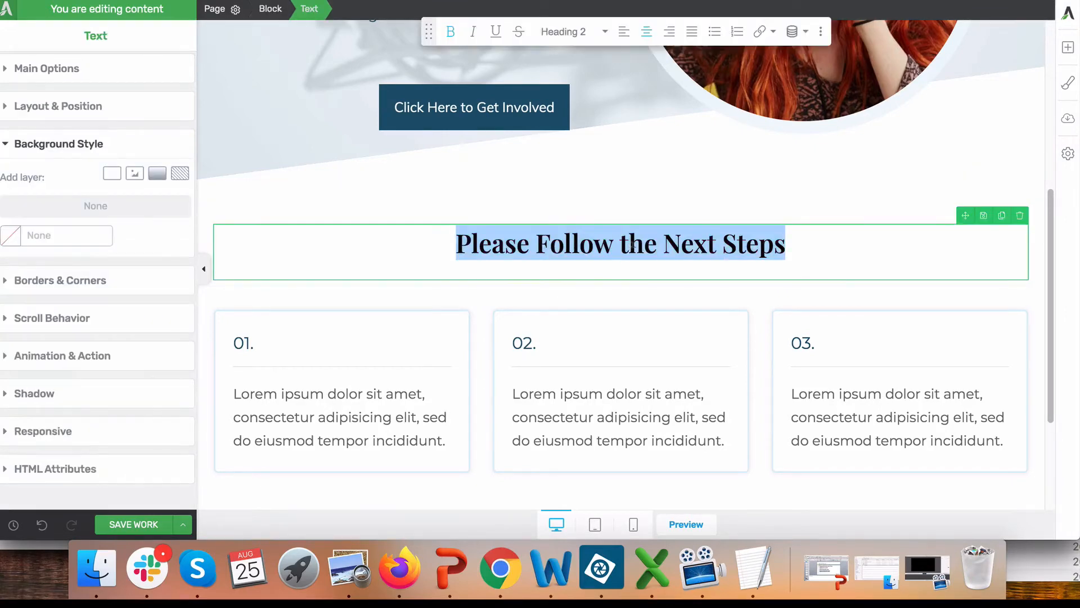
{"action": "type", "text": "Our "}
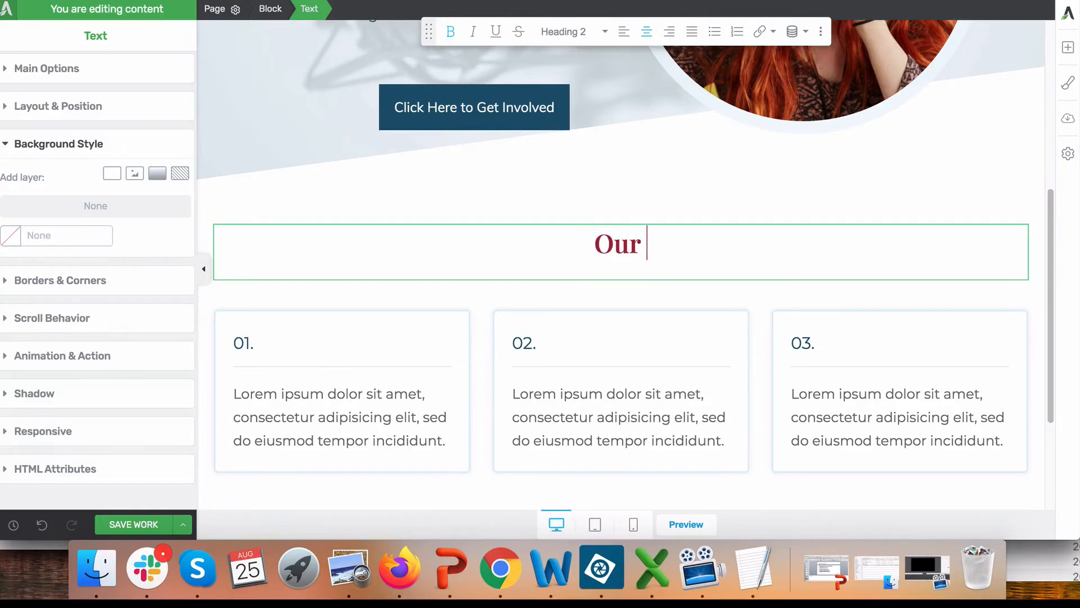
{"action": "type", "text": "Po"}
{"action": "key", "text": "BackSpace"}
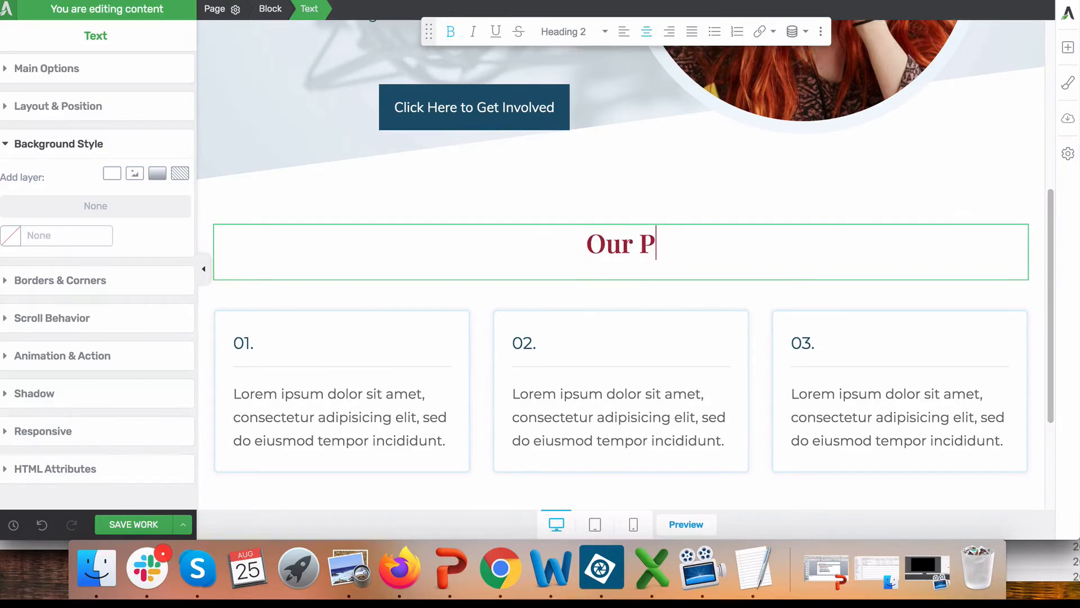
{"action": "type", "text": "rocess"}
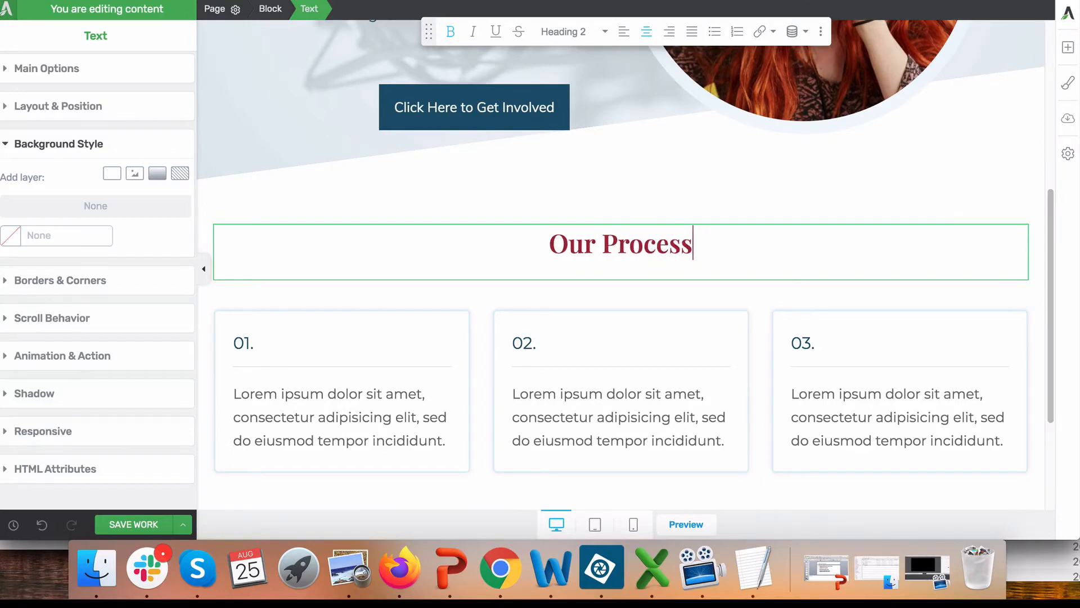
{"action": "left_click", "coordinate": [423, 195]}
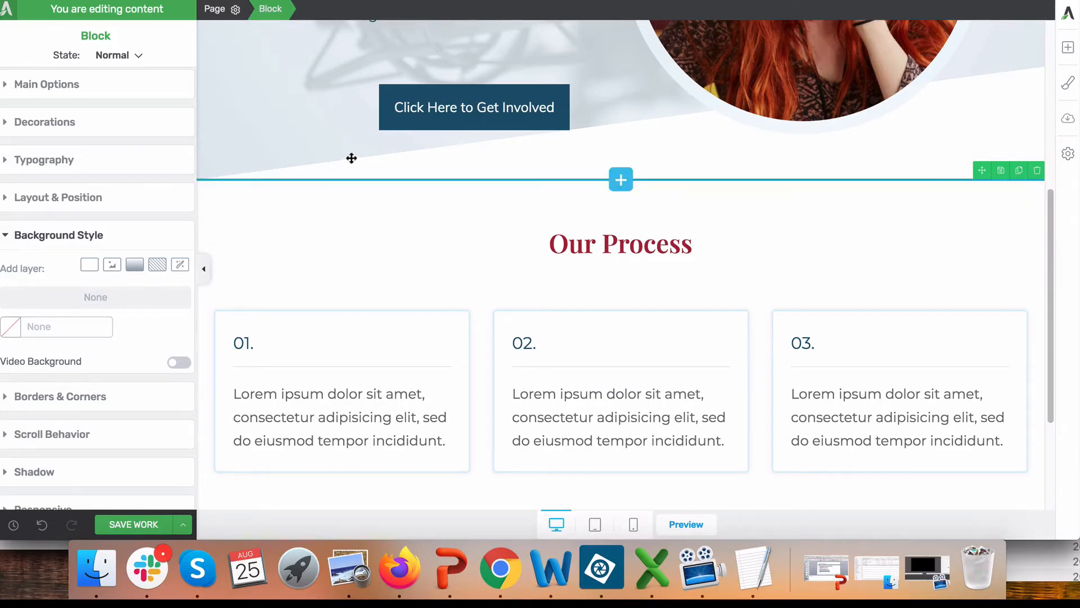
- Add the Testimonials block titled "They Say" with three client photos between the Our Process block and the footer
{"action": "scroll", "coordinate": [431, 264], "scroll_direction": "down", "scroll_amount": 5}
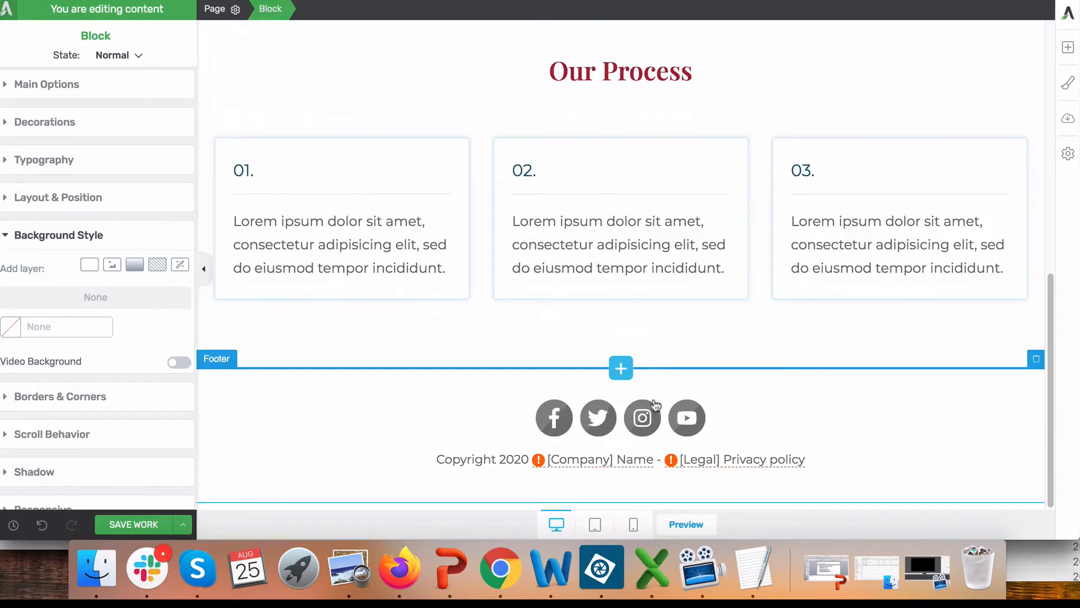
{"action": "left_click", "coordinate": [618, 369]}
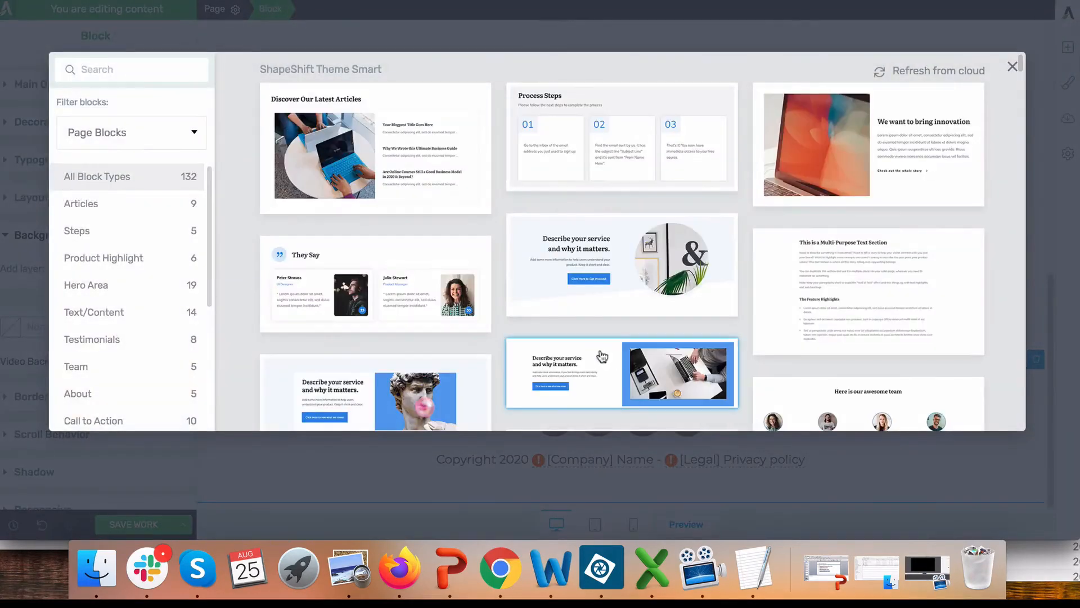
{"action": "left_click", "coordinate": [92, 337]}
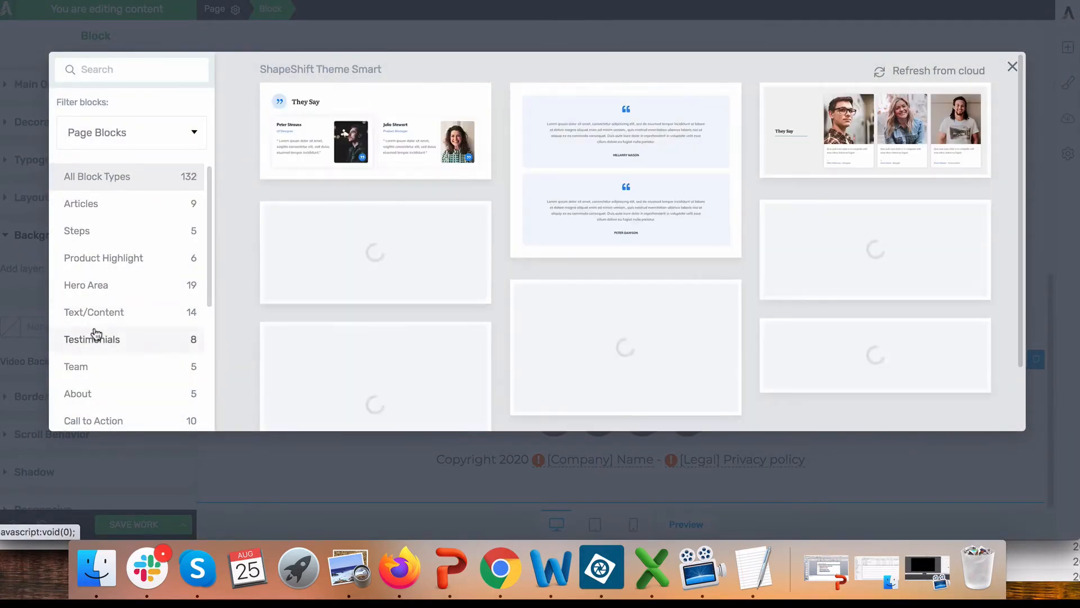
{"action": "scroll", "coordinate": [579, 314], "scroll_direction": "down", "scroll_amount": 1}
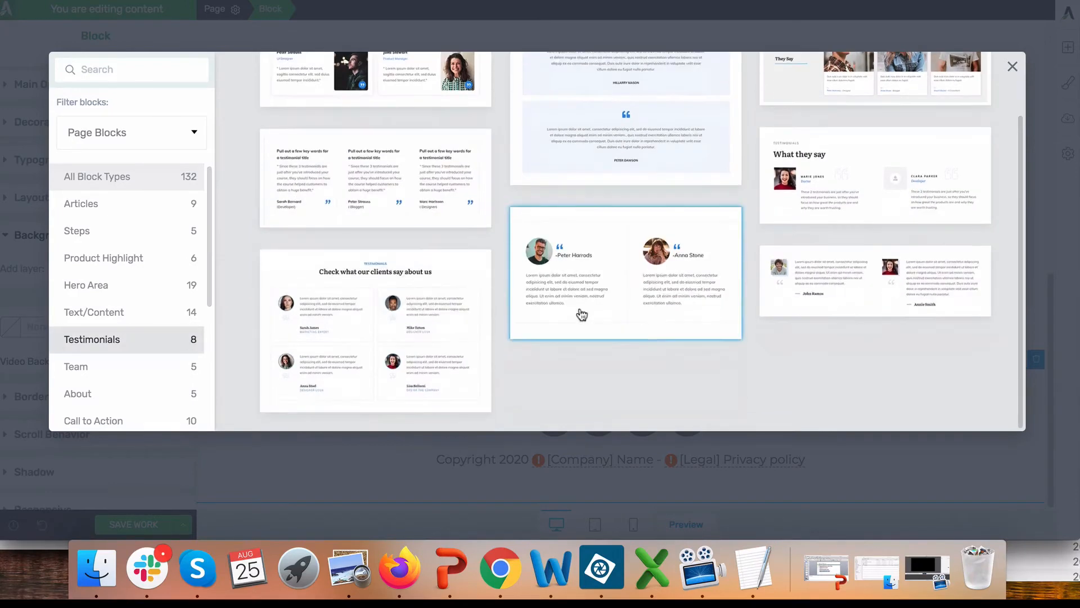
{"action": "scroll", "coordinate": [591, 326], "scroll_direction": "up", "scroll_amount": 1}
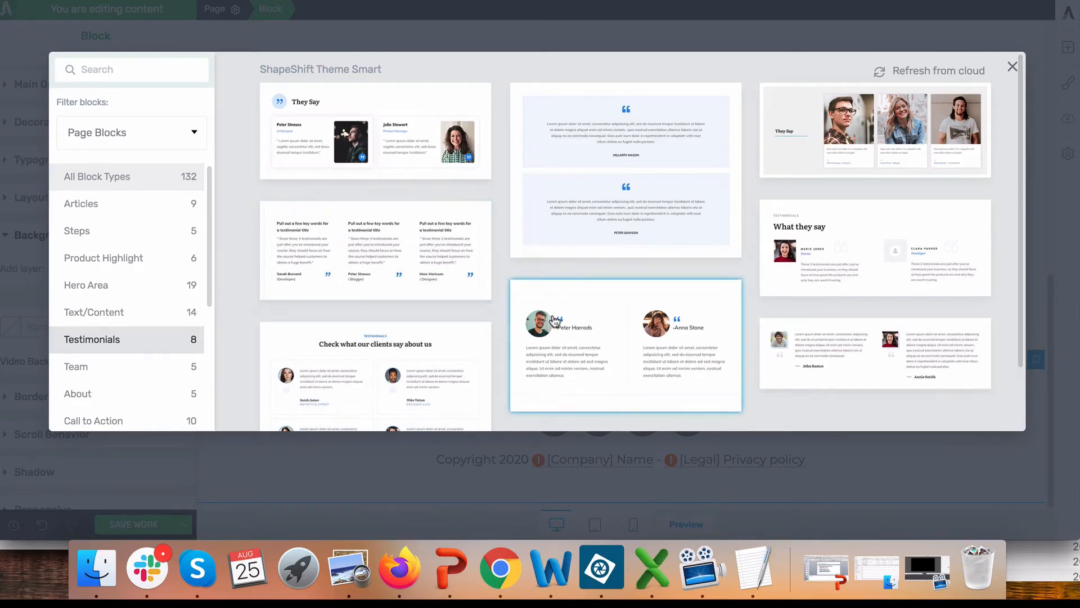
{"action": "scroll", "coordinate": [378, 345], "scroll_direction": "down", "scroll_amount": 2}
{"action": "scroll", "coordinate": [383, 344], "scroll_direction": "up", "scroll_amount": 2}
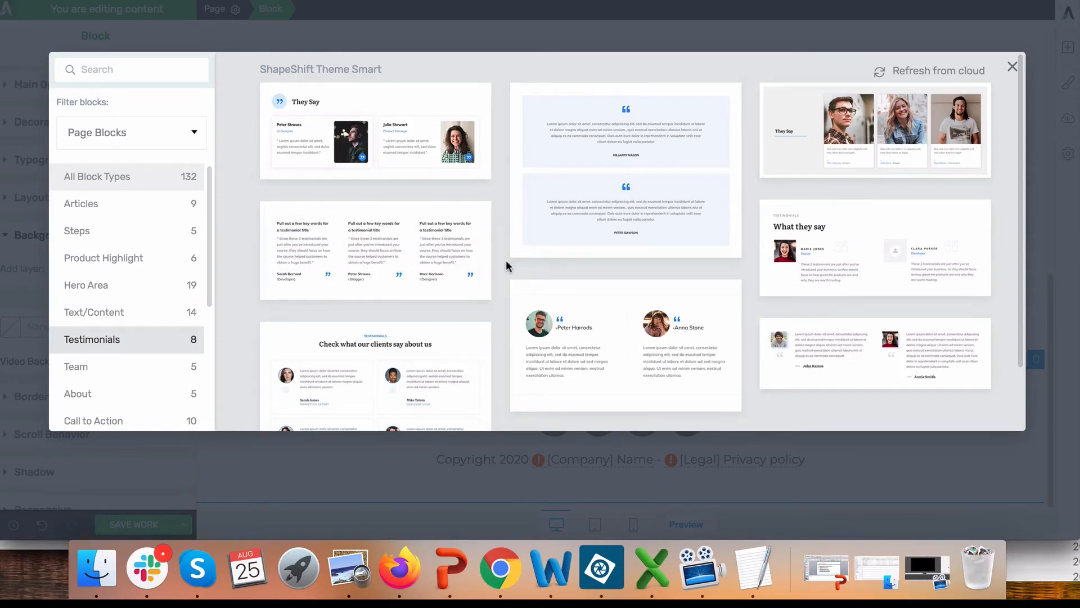
{"action": "left_click", "coordinate": [788, 112]}
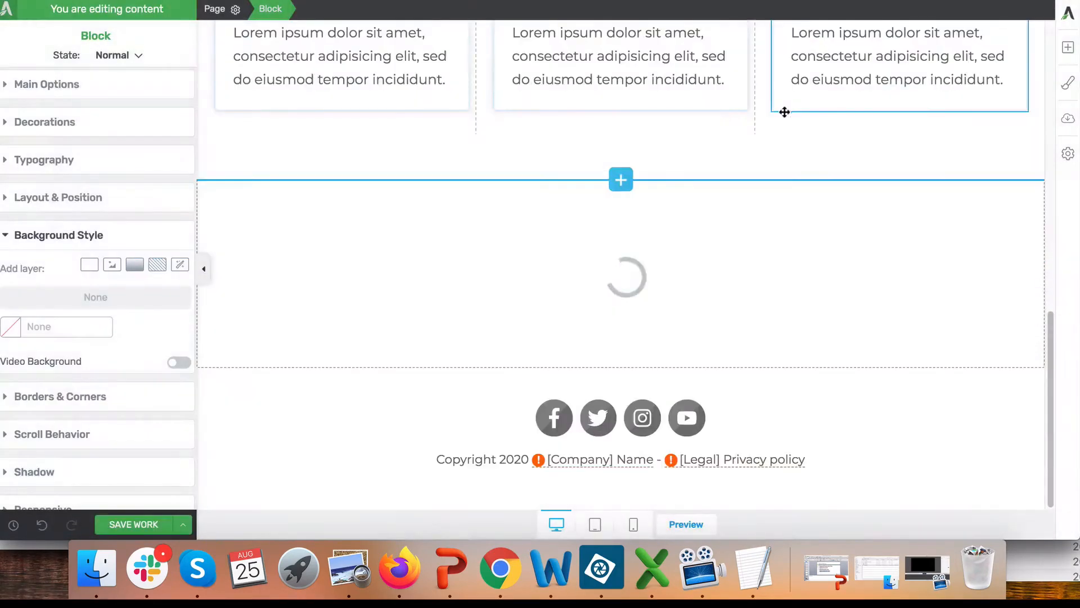
- Change the testimonials block's heading to "What My Clients Say"
{"action": "scroll", "coordinate": [375, 418], "scroll_direction": "down", "scroll_amount": 4}
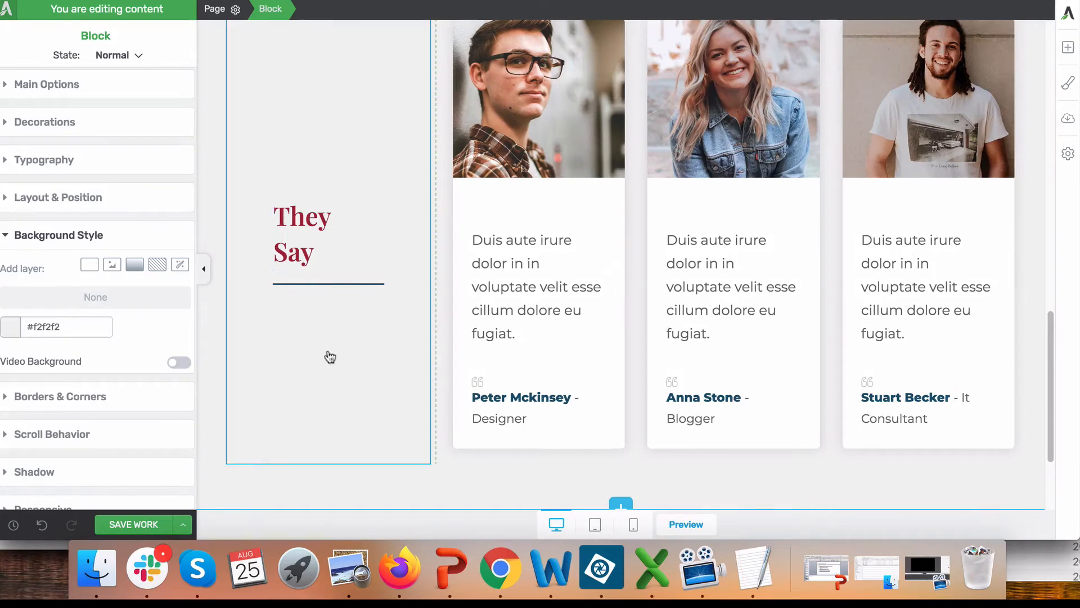
{"action": "left_click", "coordinate": [306, 239]}
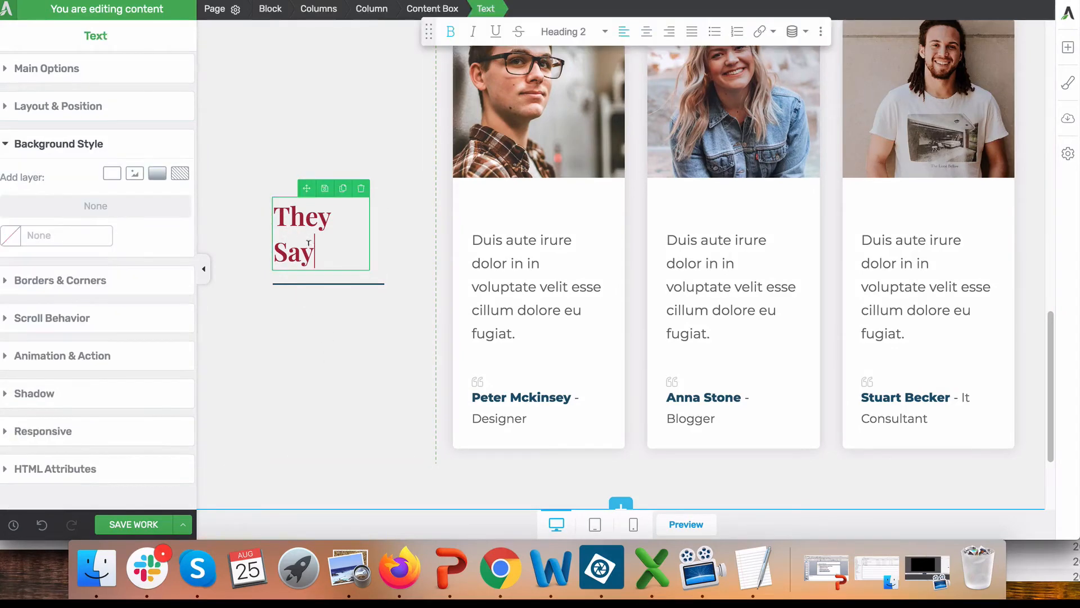
{"action": "triple_click", "coordinate": [304, 237]}
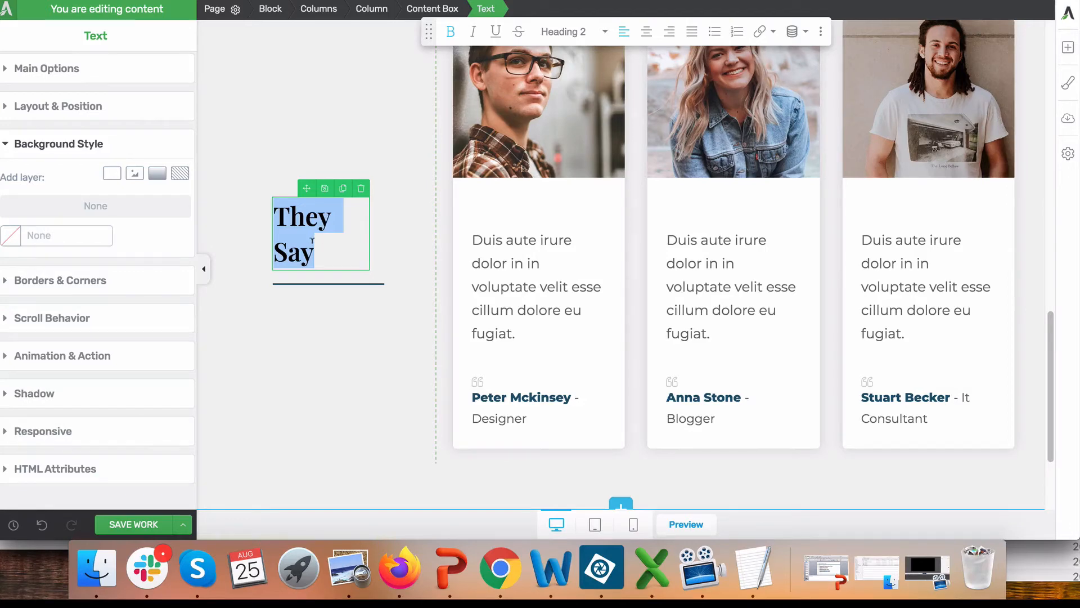
{"action": "left_click", "coordinate": [312, 242]}
{"action": "double_click", "coordinate": [303, 222]}
{"action": "left_click_drag", "start_coordinate": [321, 257], "coordinate": [275, 214]}
{"action": "type", "text": "Wha"}
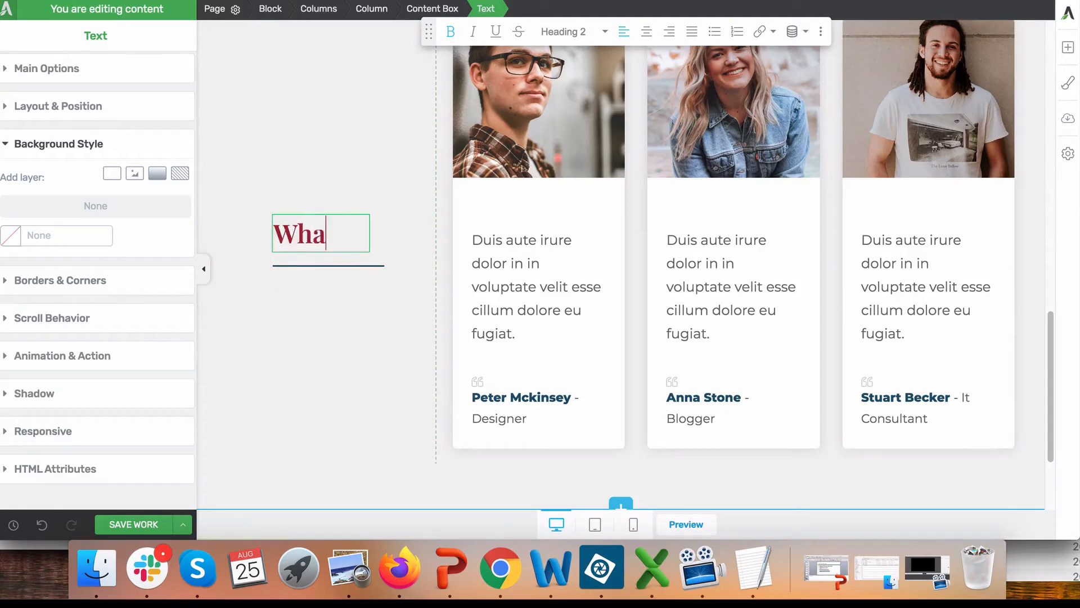
{"action": "type", "text": "t My Clients Say"}
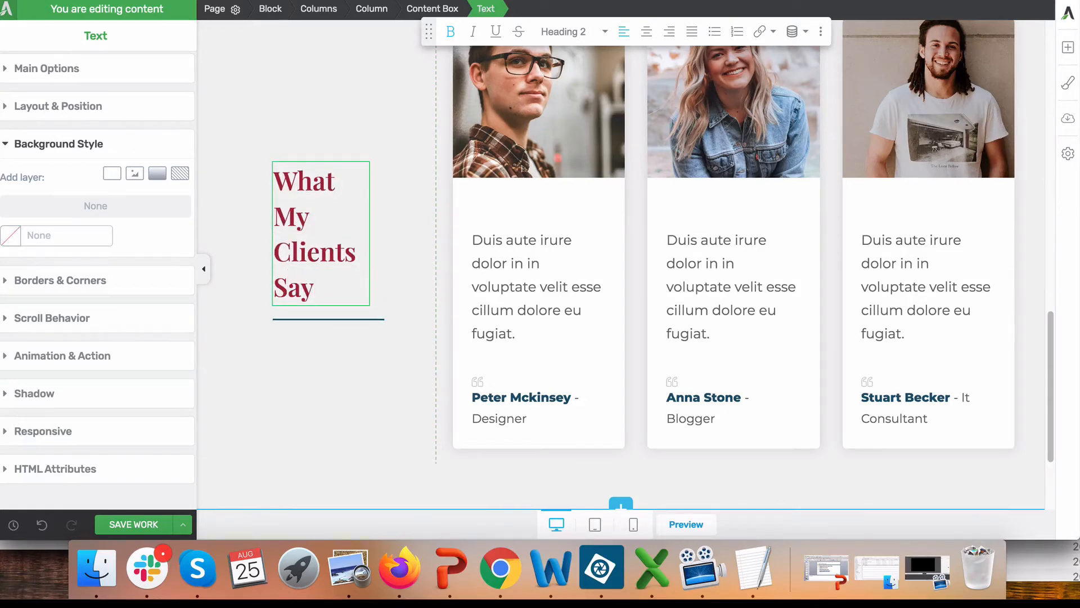
{"action": "left_click", "coordinate": [330, 400]}
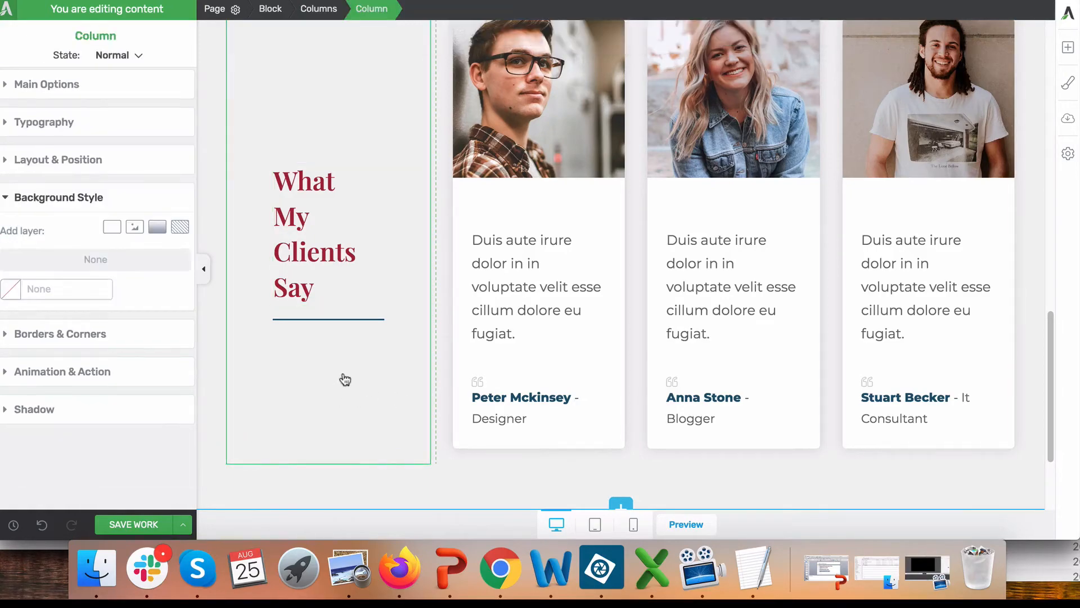
- Add the blue gradient Lead Generation block "Boost Your Skills. Join 20,000+ Subscribers." below the testimonials block
{"action": "scroll", "coordinate": [349, 378], "scroll_direction": "down", "scroll_amount": 5}
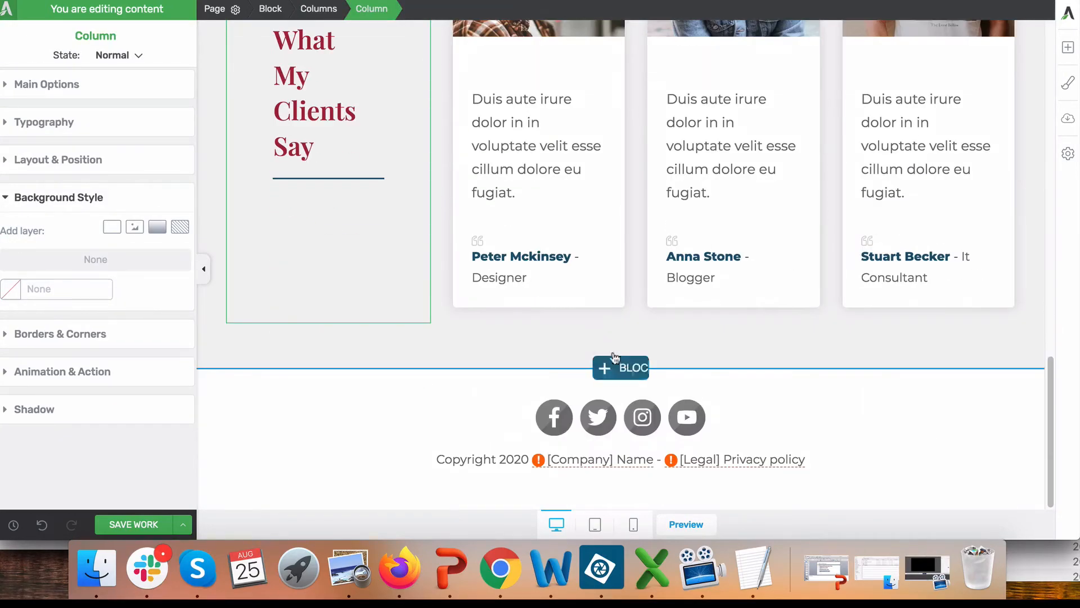
{"action": "left_click", "coordinate": [615, 363]}
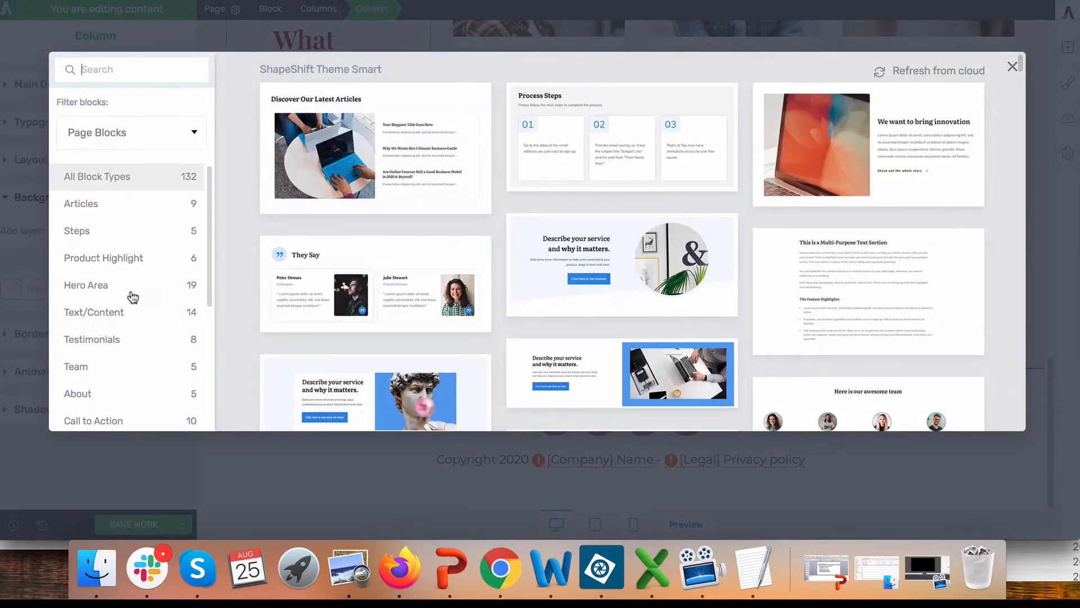
{"action": "scroll", "coordinate": [133, 298], "scroll_direction": "down", "scroll_amount": 5}
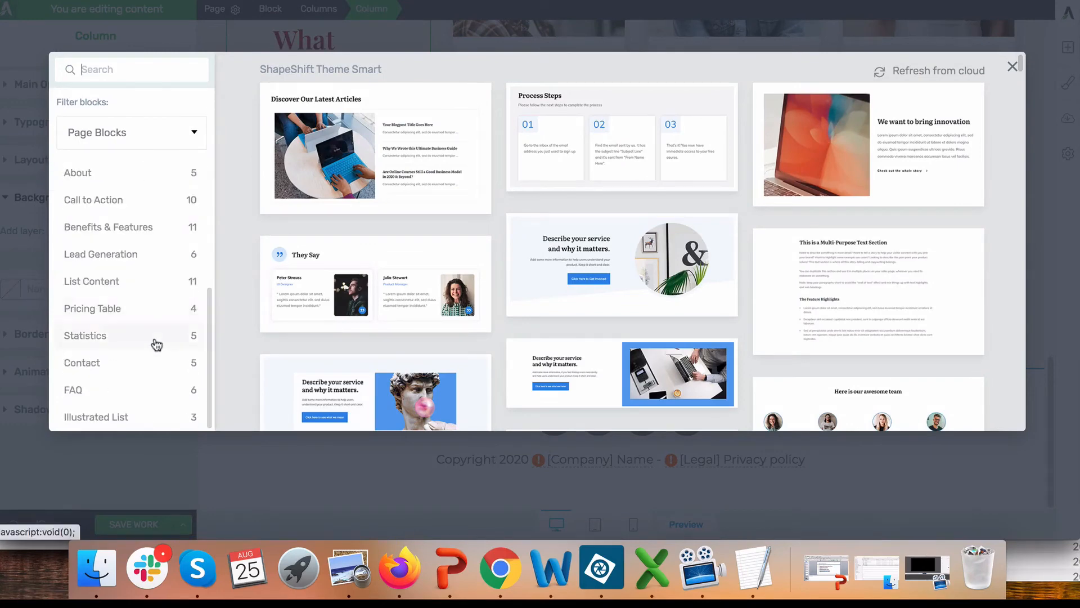
{"action": "left_click", "coordinate": [102, 208]}
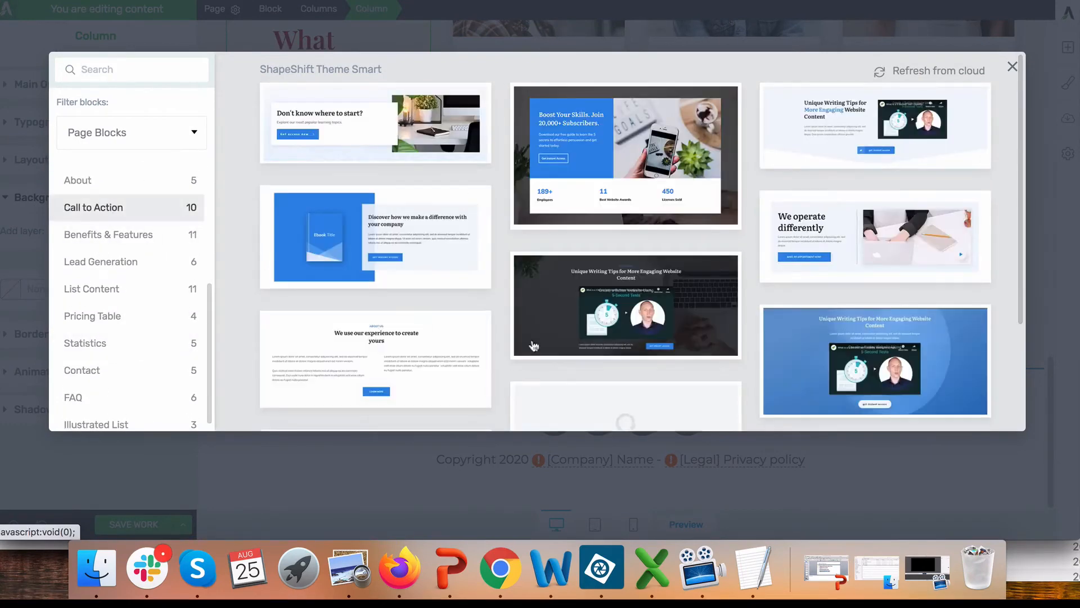
{"action": "scroll", "coordinate": [532, 356], "scroll_direction": "down", "scroll_amount": 3}
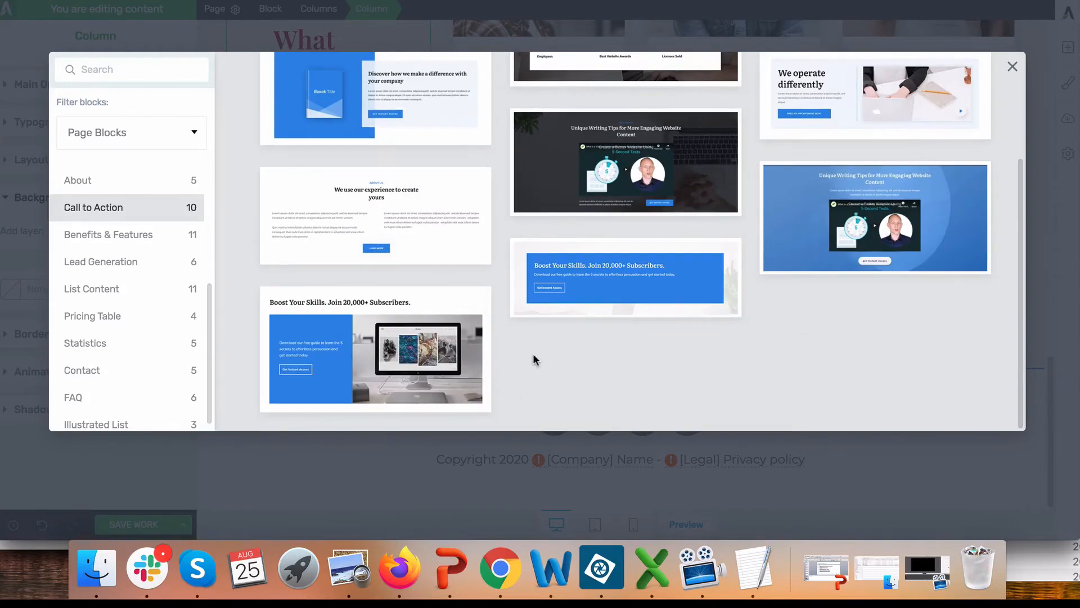
{"action": "scroll", "coordinate": [588, 276], "scroll_direction": "up", "scroll_amount": 3}
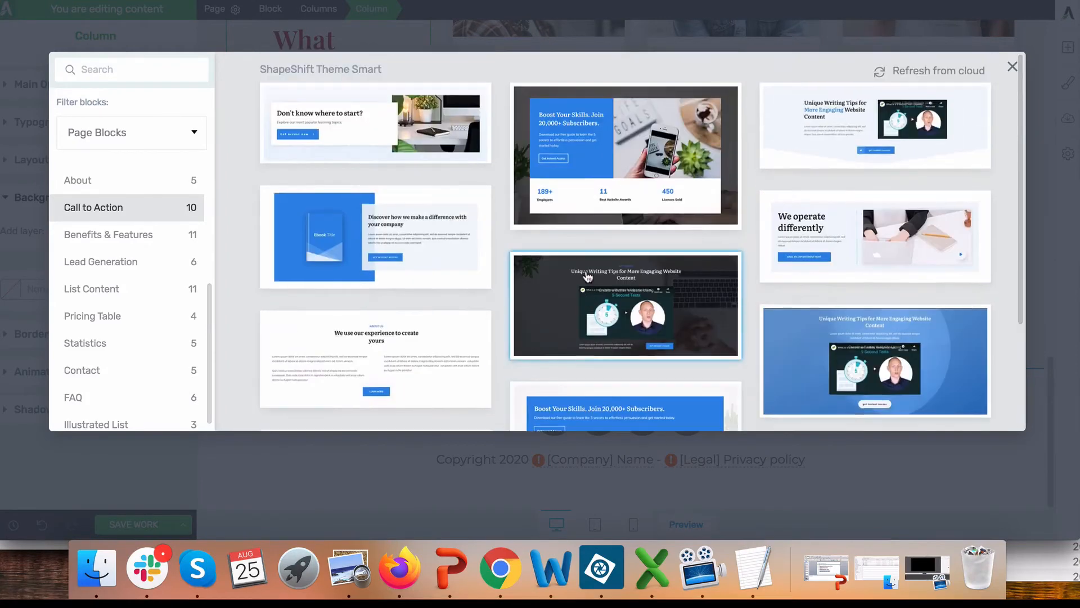
{"action": "left_click", "coordinate": [112, 262]}
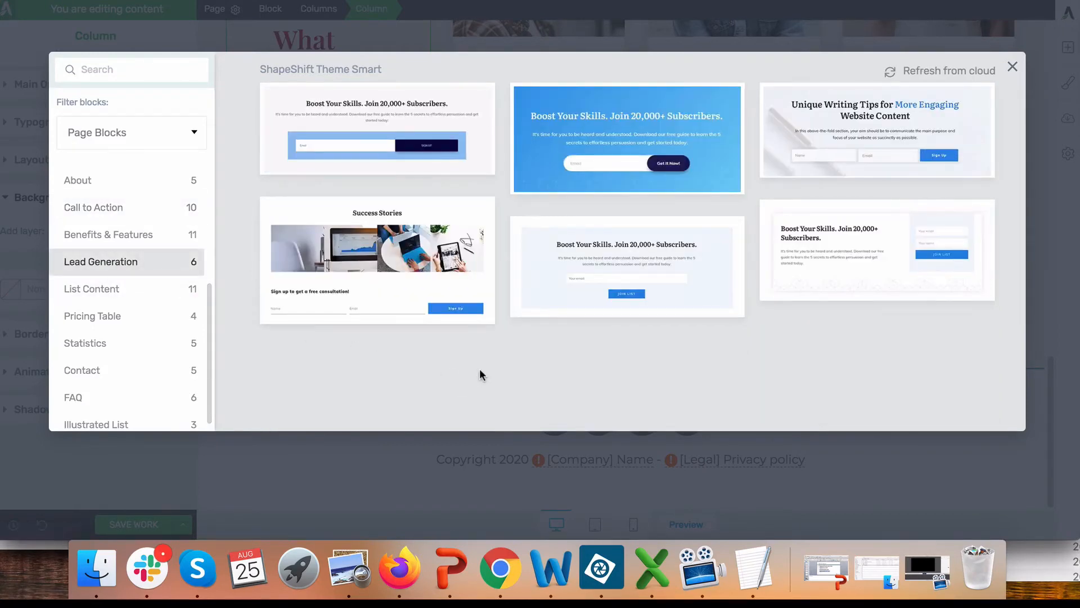
{"action": "left_click", "coordinate": [555, 99]}
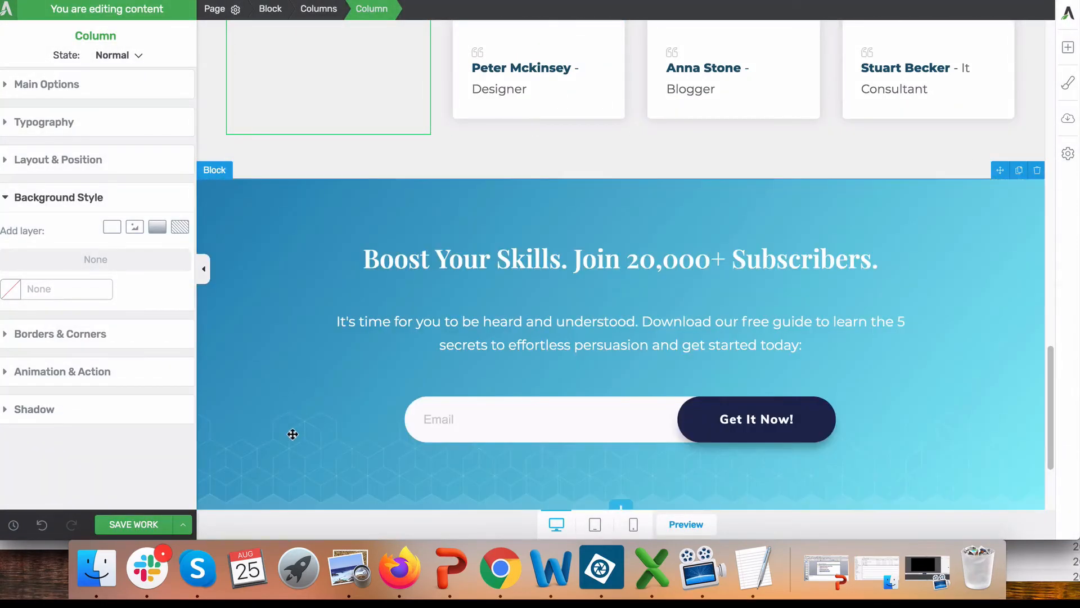
- Duplicate the email sign-up form with the "Get It Now!" button in the lead generation block
{"action": "scroll", "coordinate": [302, 427], "scroll_direction": "down", "scroll_amount": 3}
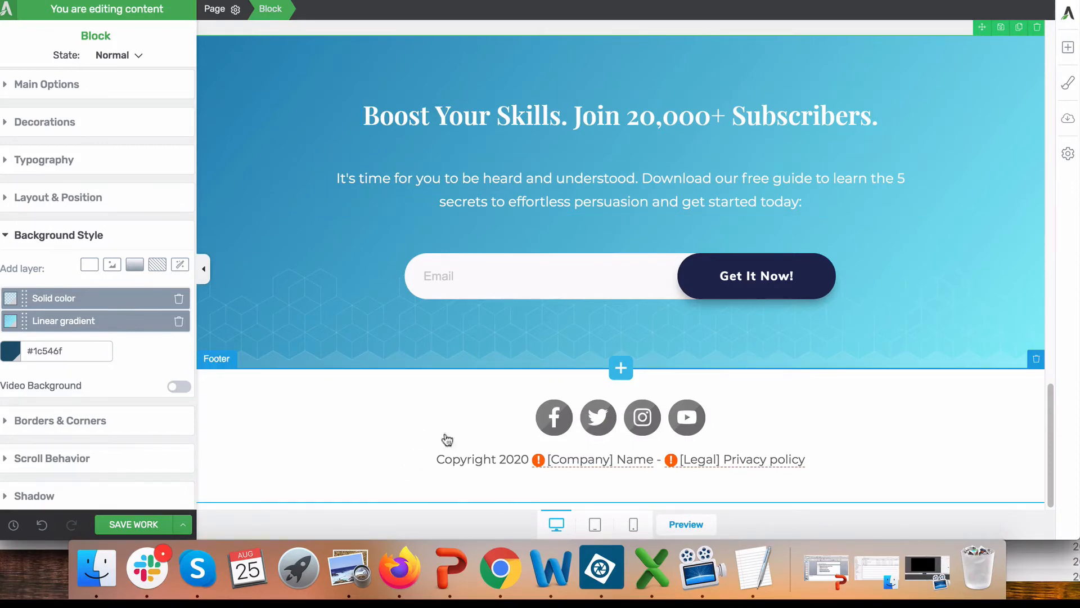
{"action": "left_click", "coordinate": [478, 283]}
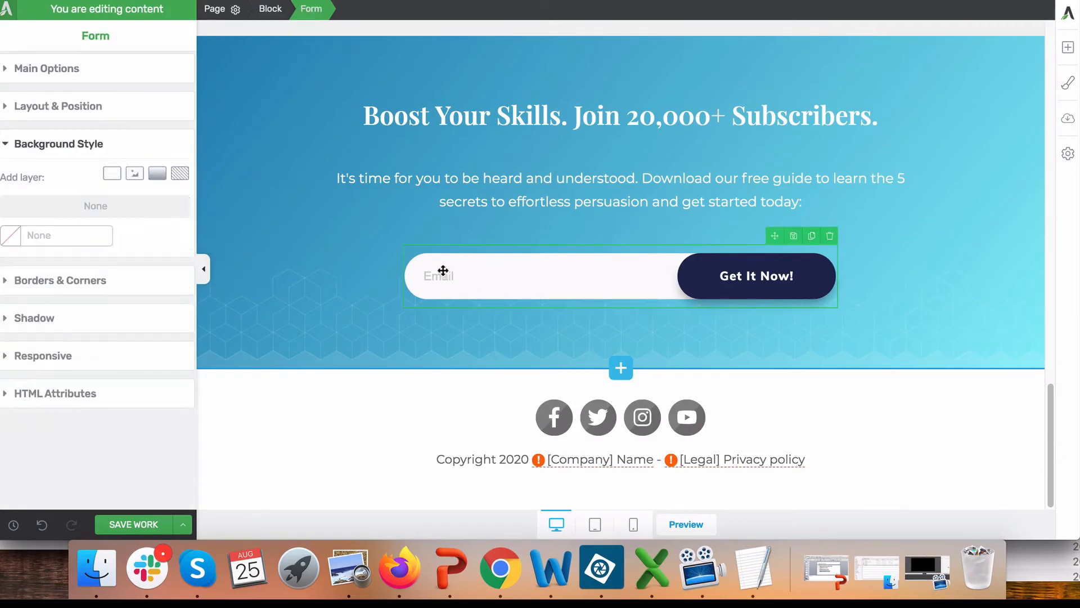
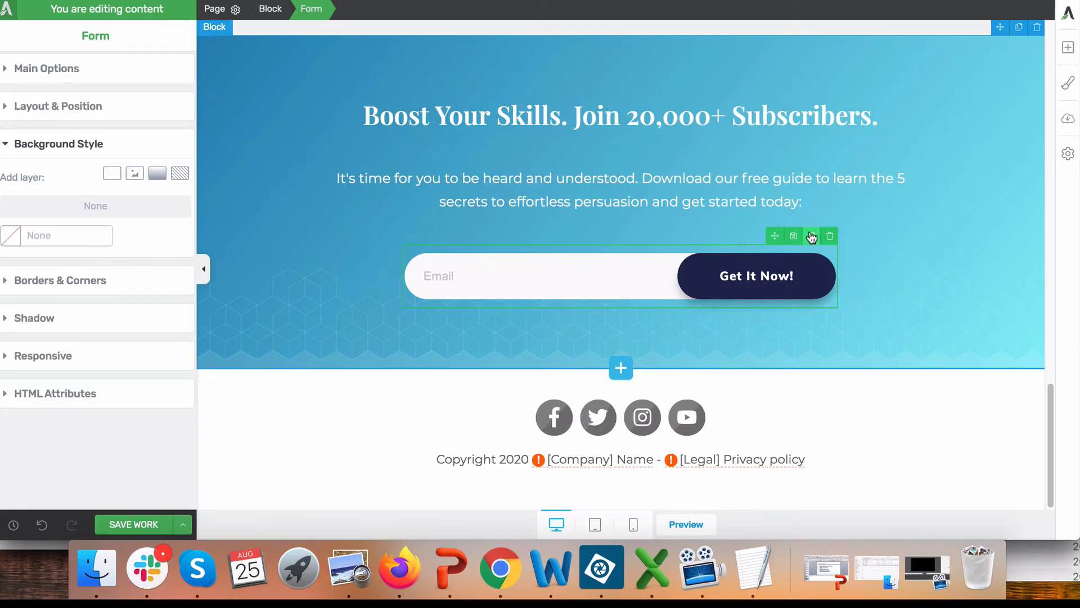
{"action": "left_click", "coordinate": [811, 237]}
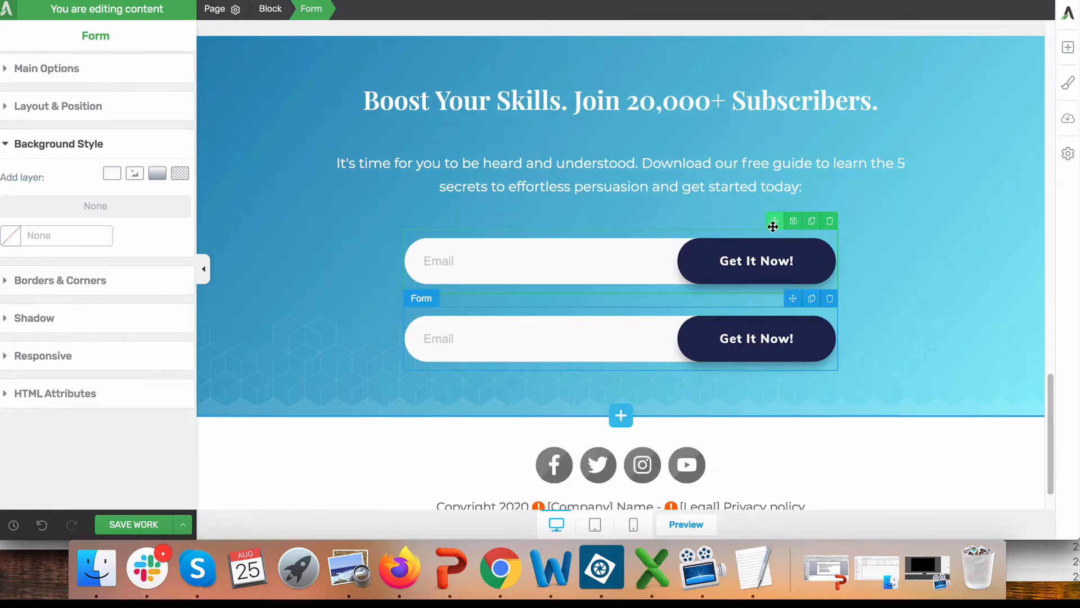
- Move the duplicated sign-up form into the hero's text column and delete the "Click Here to Get Involved" button
{"action": "left_click_drag", "start_coordinate": [773, 226], "coordinate": [475, 405]}
{"action": "scroll", "coordinate": [564, 409], "scroll_direction": "down", "scroll_amount": 3}
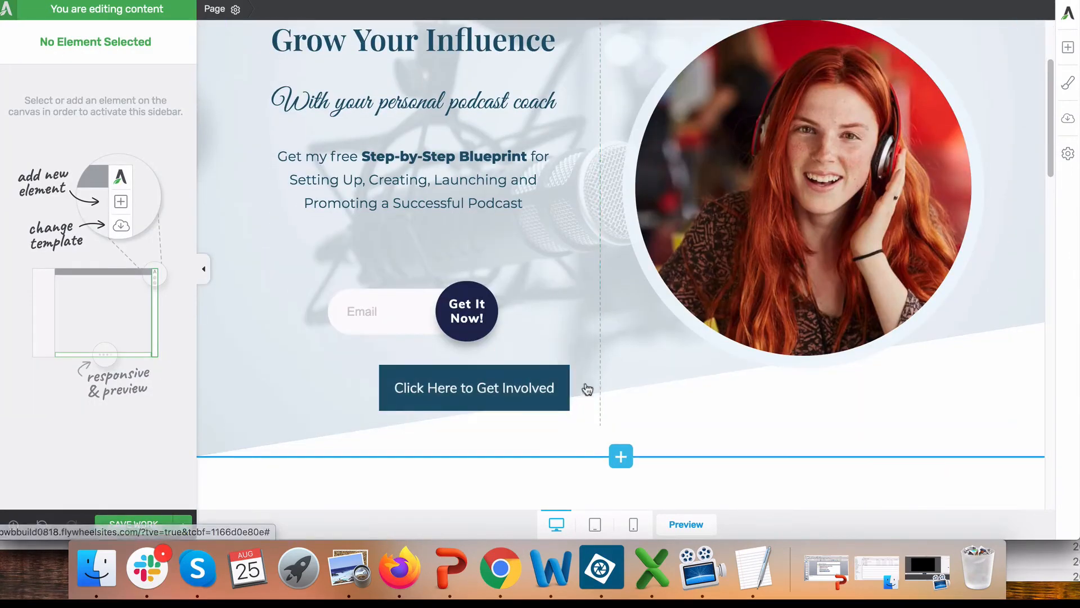
{"action": "left_click", "coordinate": [561, 356]}
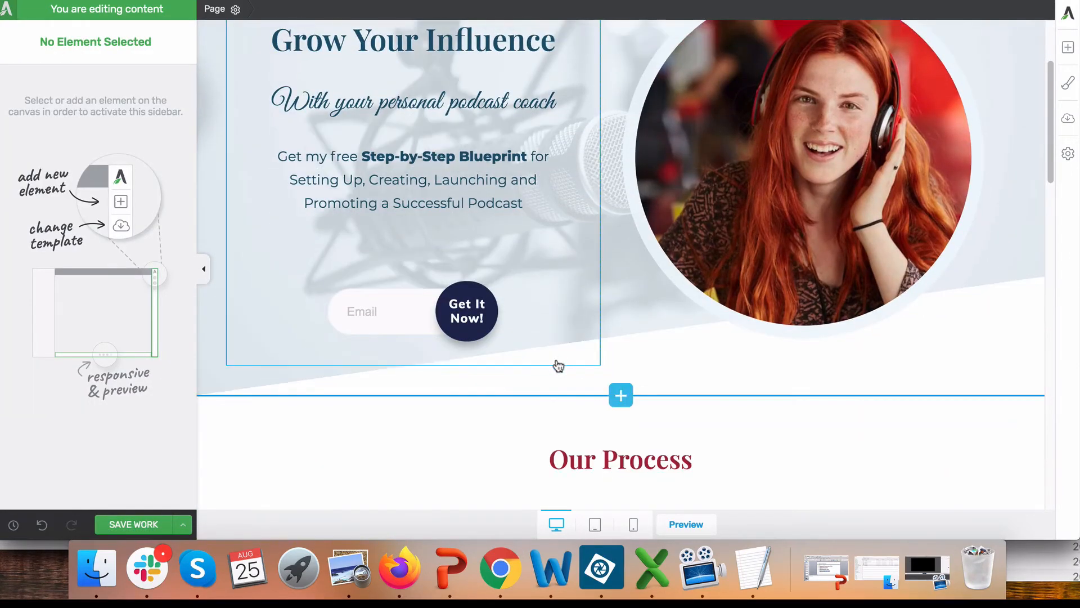
- Set the hero sign-up form's maximum width to 100%
{"action": "left_click", "coordinate": [383, 297]}
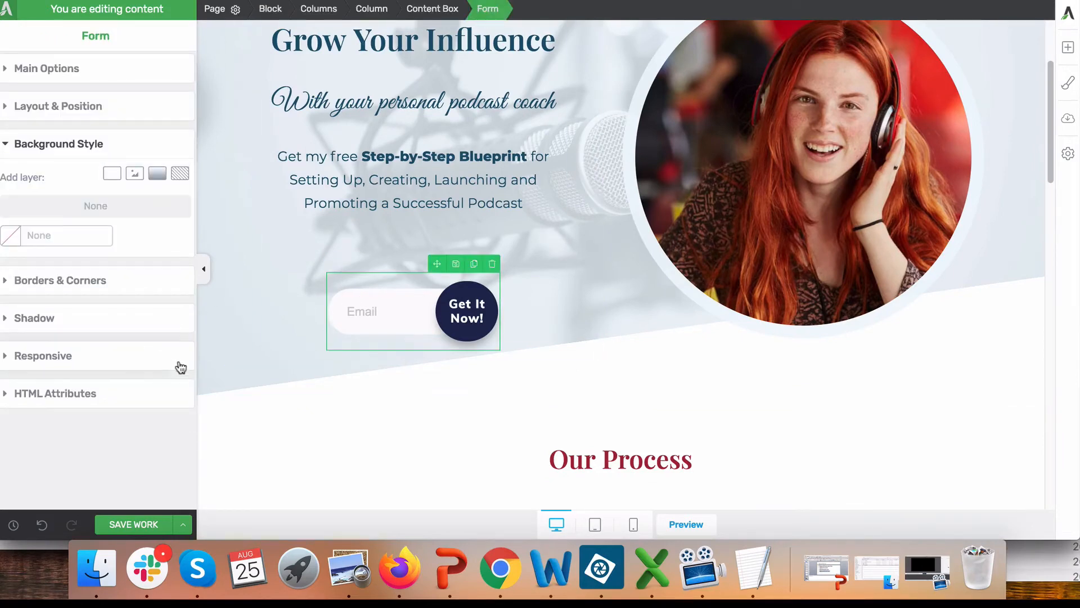
{"action": "left_click", "coordinate": [88, 105]}
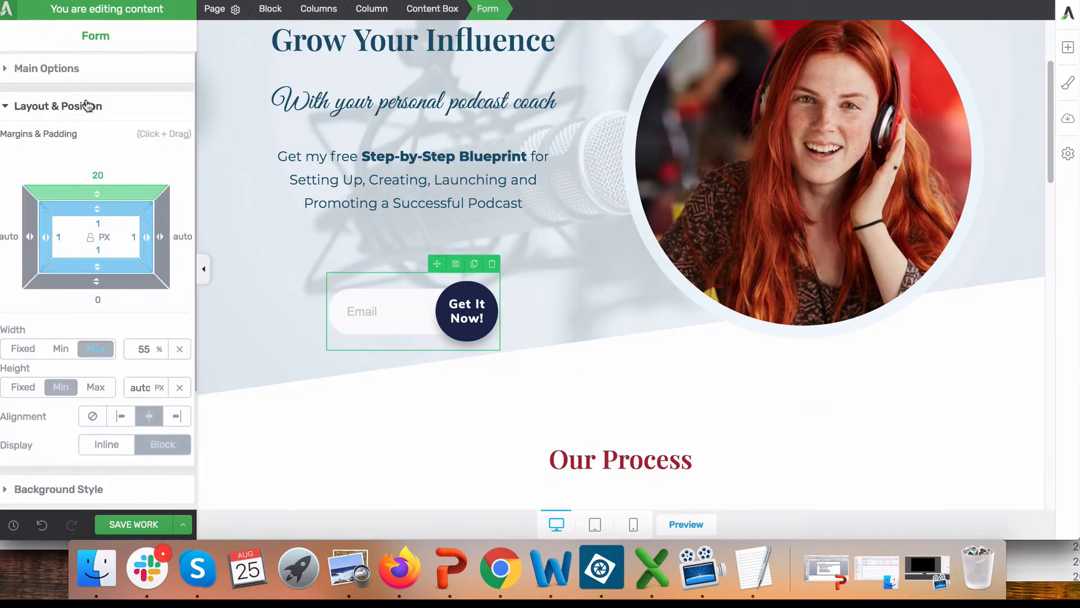
{"action": "scroll", "coordinate": [22, 318], "scroll_direction": "down", "scroll_amount": 3}
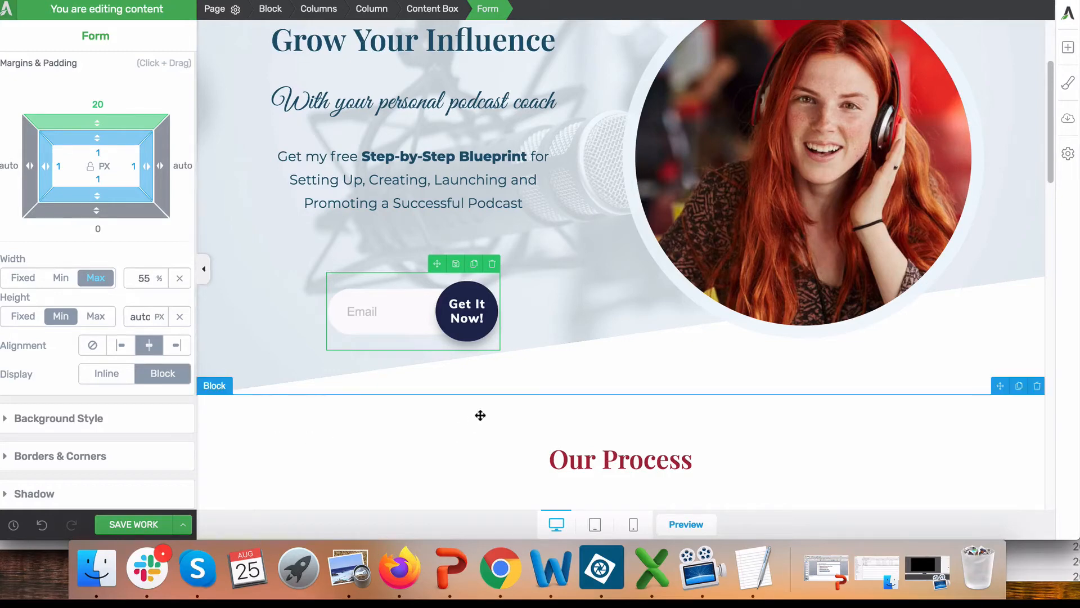
{"action": "left_click_drag", "start_coordinate": [137, 280], "coordinate": [137, 279]}
{"action": "type", "text": "100"}
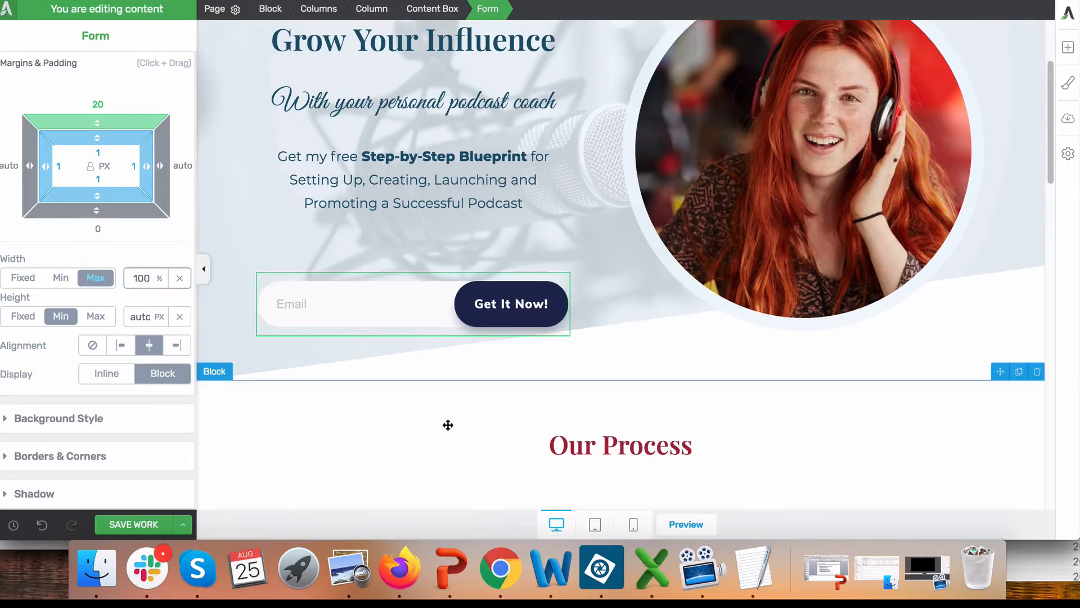
{"action": "left_click", "coordinate": [447, 423]}
- Set the hero sign-up form's bottom margin to 45 px and its top margin to 0
{"action": "left_click", "coordinate": [276, 304]}
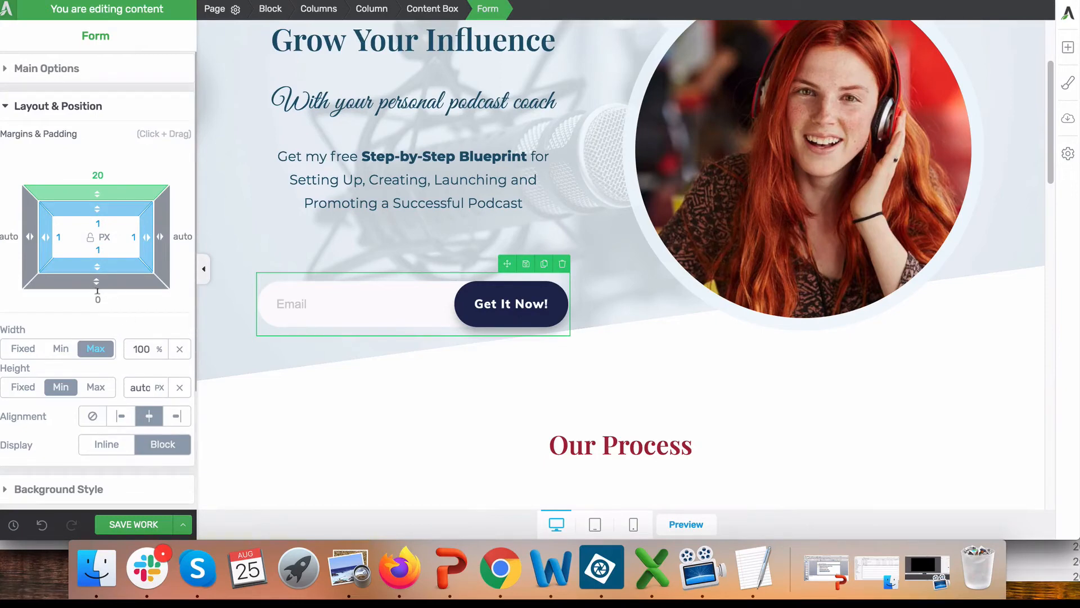
{"action": "type", "text": "20"}
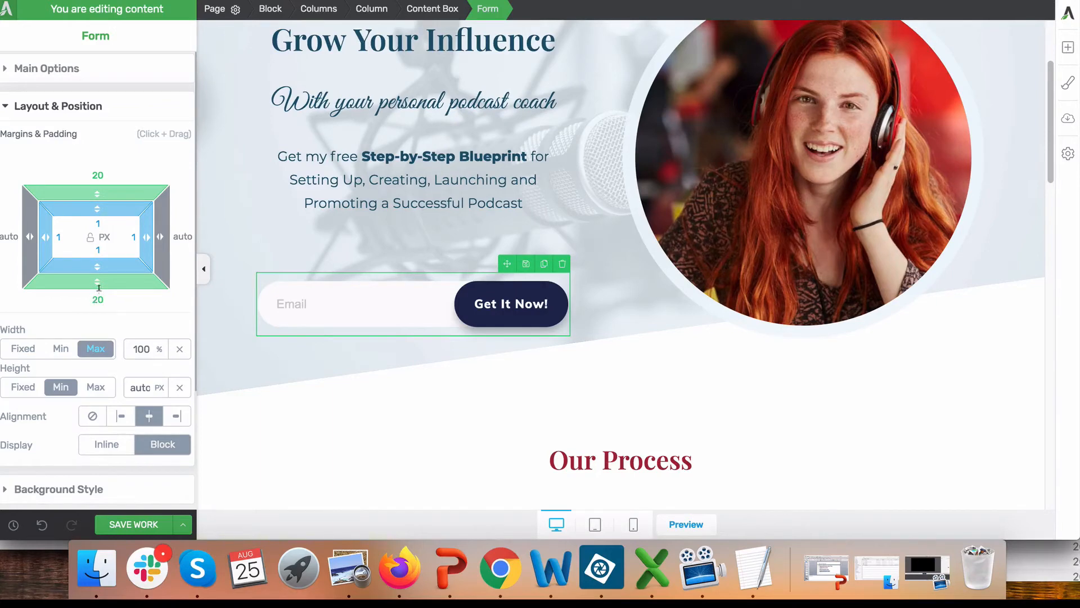
{"action": "left_click_drag", "start_coordinate": [97, 286], "coordinate": [99, 326]}
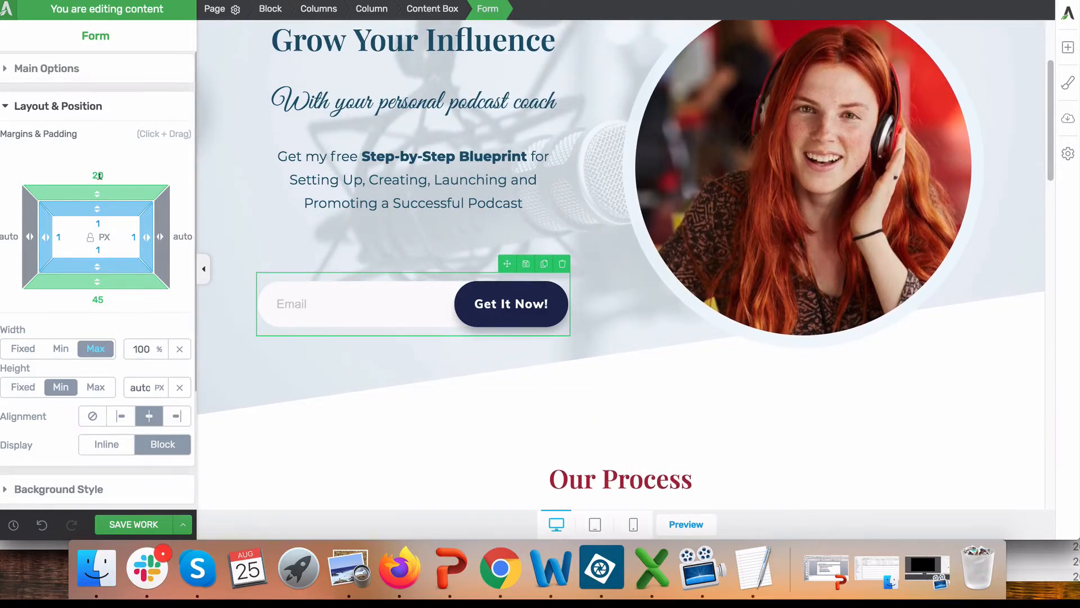
{"action": "left_click_drag", "start_coordinate": [98, 198], "coordinate": [99, 225]}
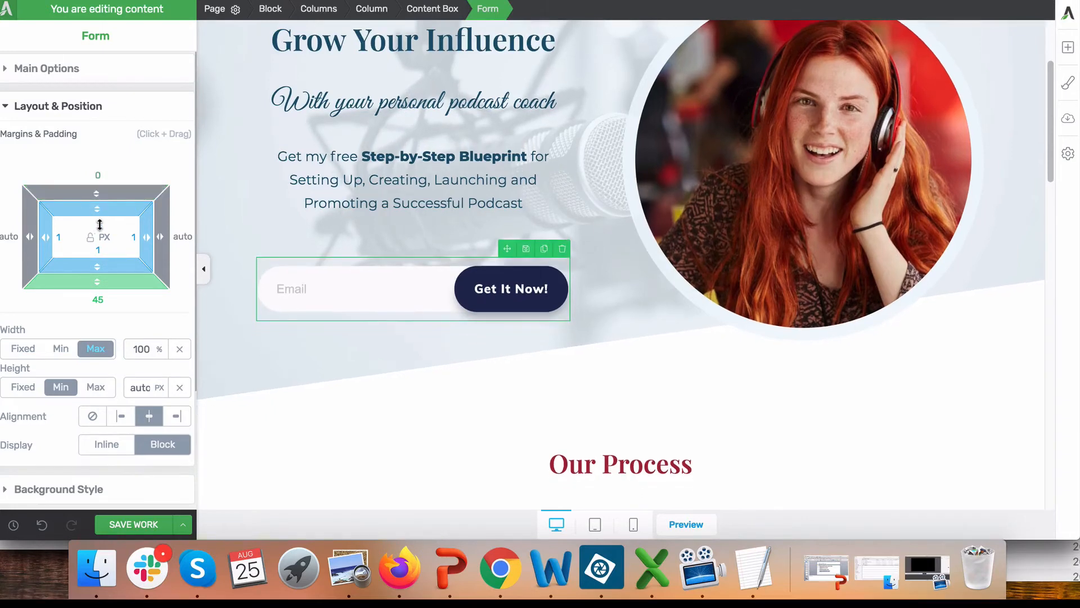
{"action": "left_click", "coordinate": [337, 398]}
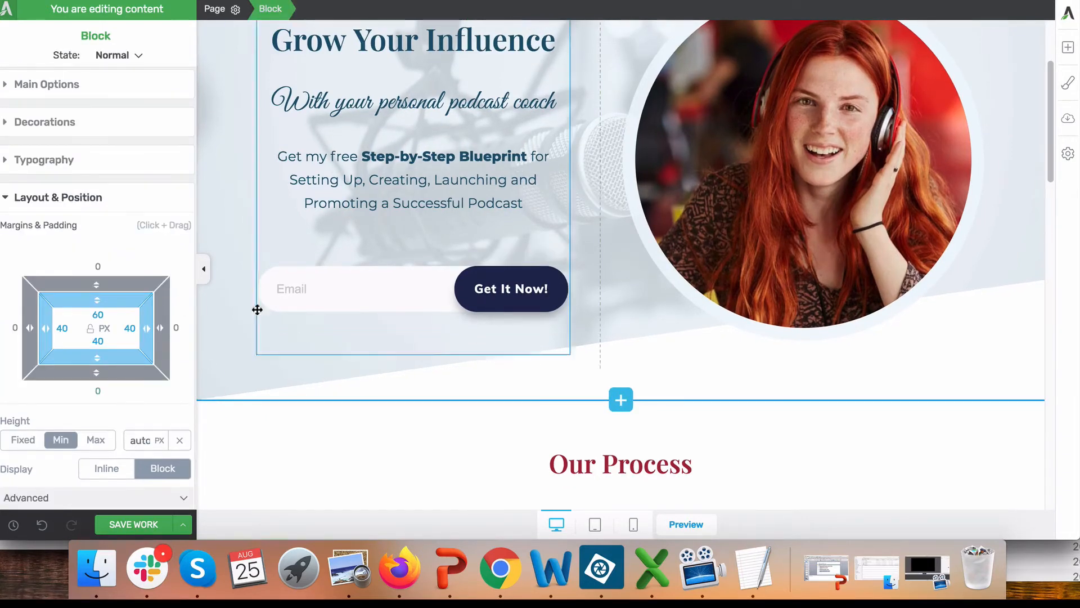
- Review the page's sign-up forms in the hero and lead generation blocks with the settings sidebar hidden, and save the page
{"action": "left_click", "coordinate": [204, 269]}
{"action": "scroll", "coordinate": [306, 340], "scroll_direction": "up", "scroll_amount": 3}
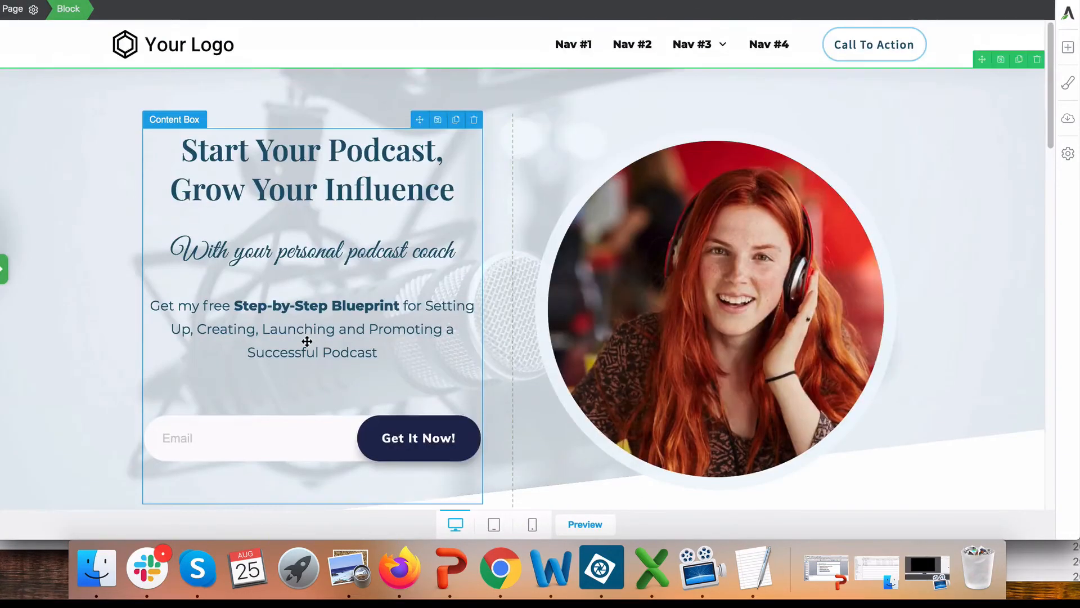
{"action": "scroll", "coordinate": [309, 341], "scroll_direction": "down", "scroll_amount": 15}
{"action": "scroll", "coordinate": [313, 344], "scroll_direction": "down", "scroll_amount": 5}
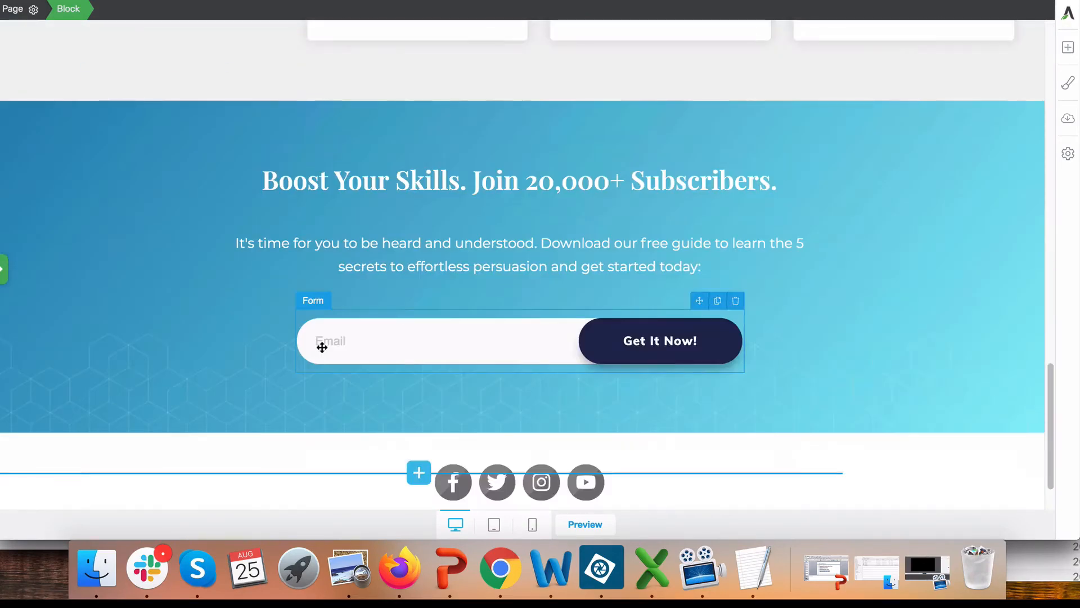
{"action": "scroll", "coordinate": [318, 346], "scroll_direction": "up", "scroll_amount": 20}
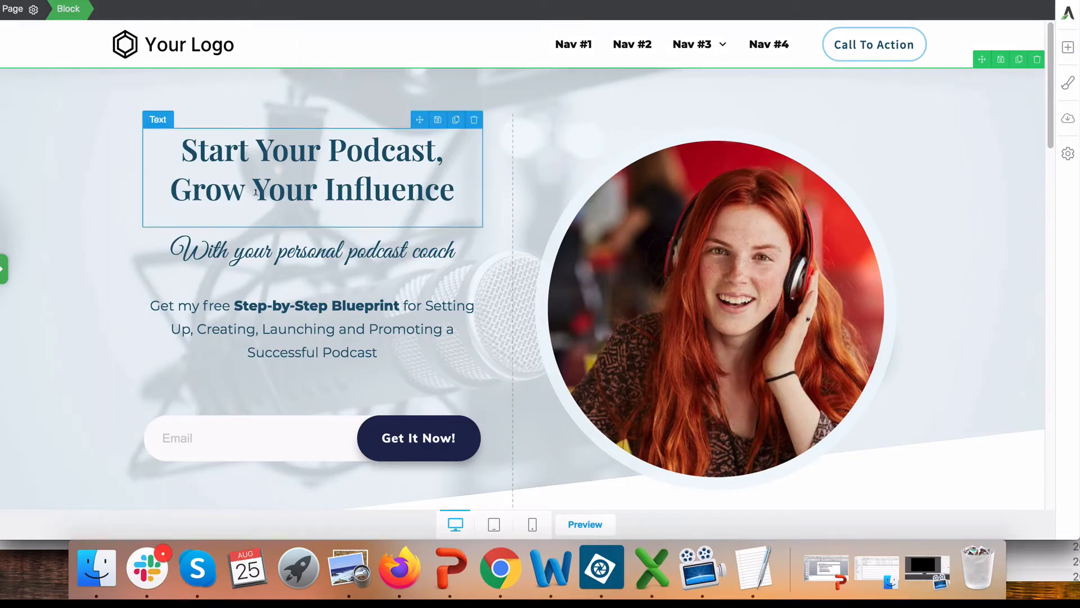
{"action": "left_click", "coordinate": [4, 269]}
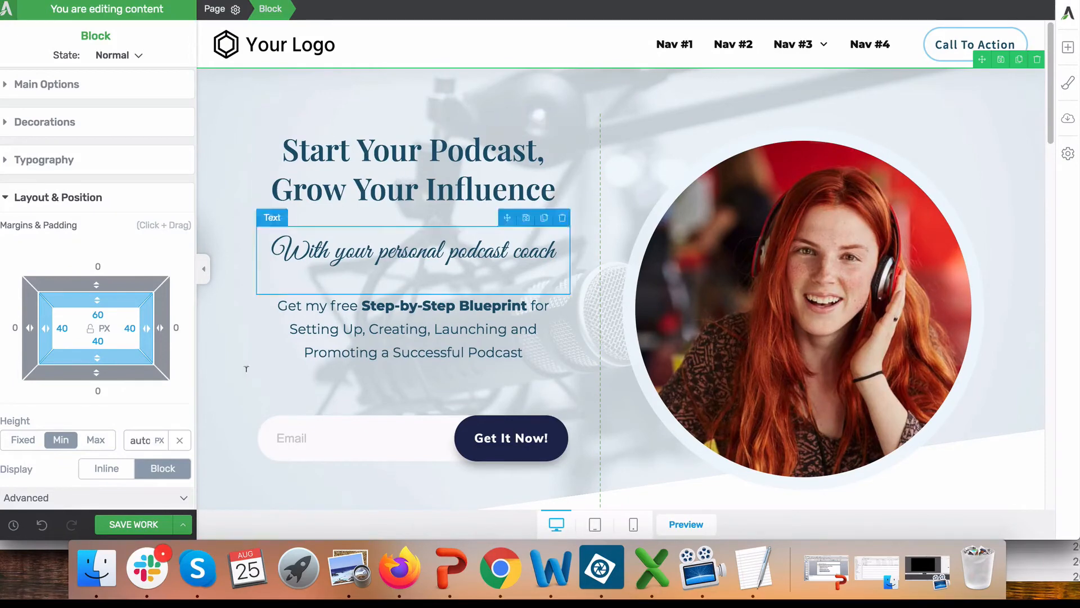
{"action": "left_click", "coordinate": [132, 527]}
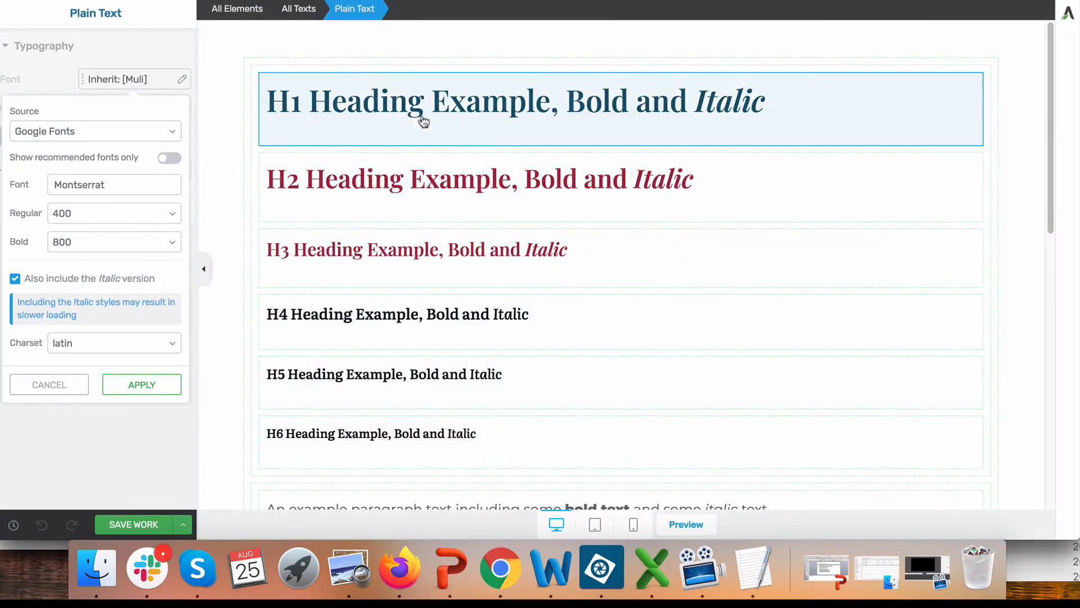
- Change the H1 heading color in the theme typography to the saved dark red #a72436 and save the typography
{"action": "left_click", "coordinate": [367, 99]}
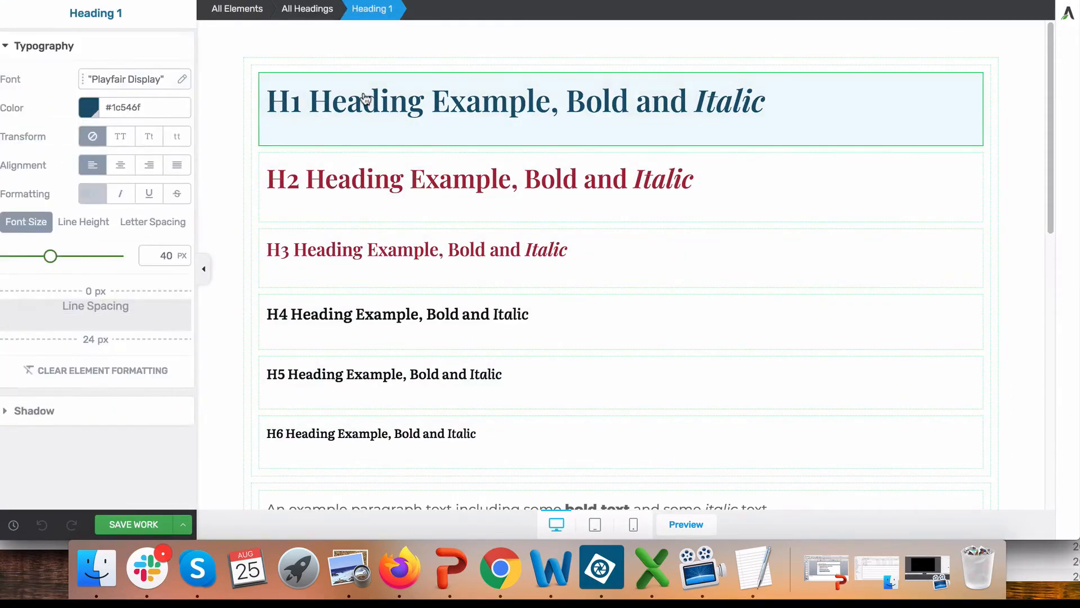
{"action": "left_click", "coordinate": [89, 107]}
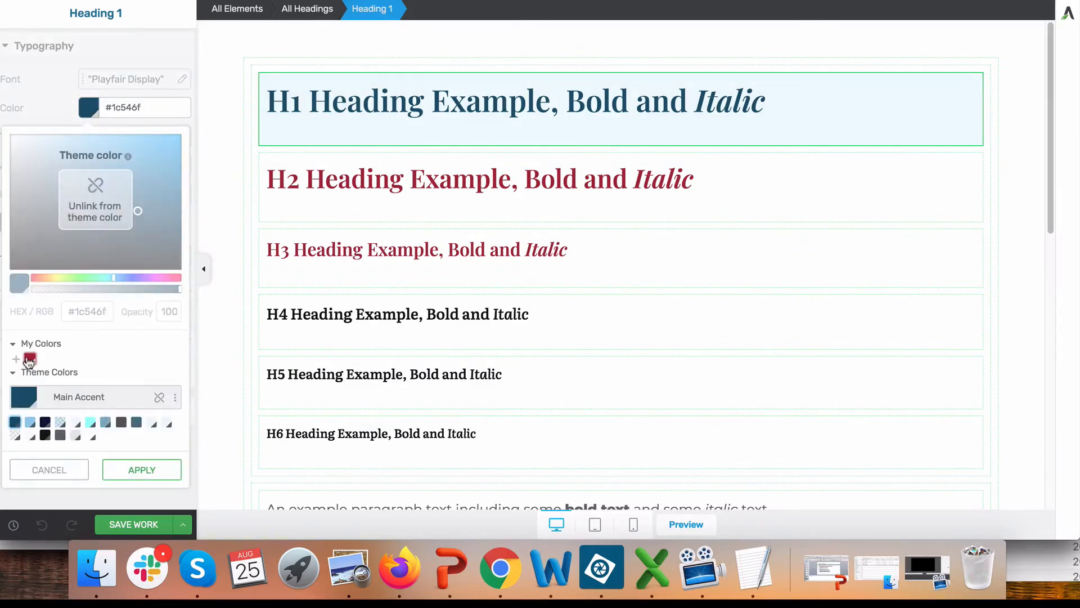
{"action": "left_click", "coordinate": [23, 366]}
{"action": "left_click", "coordinate": [120, 464]}
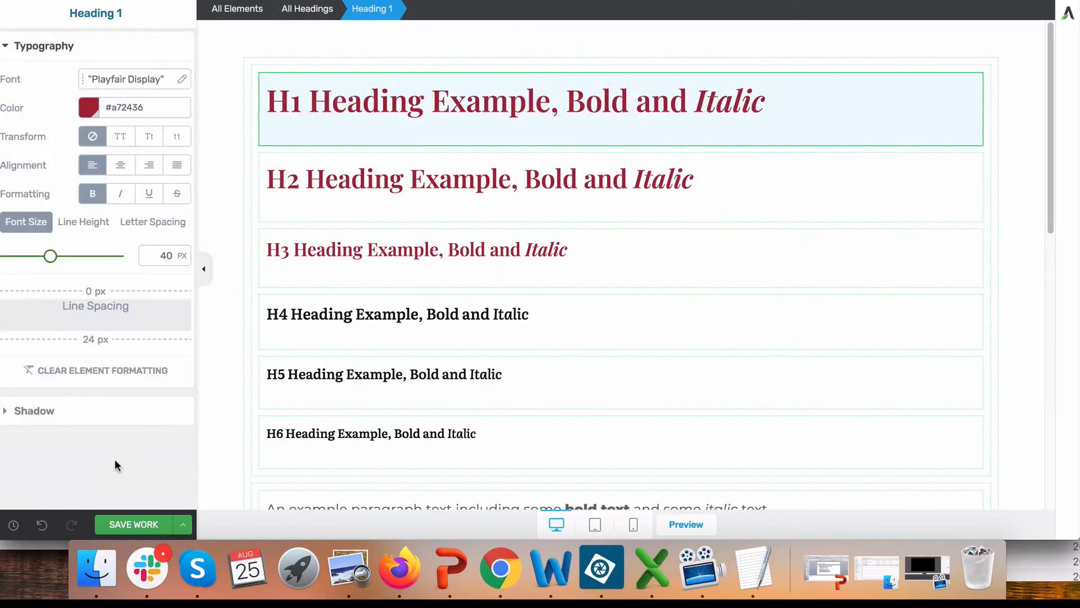
{"action": "left_click", "coordinate": [142, 524]}
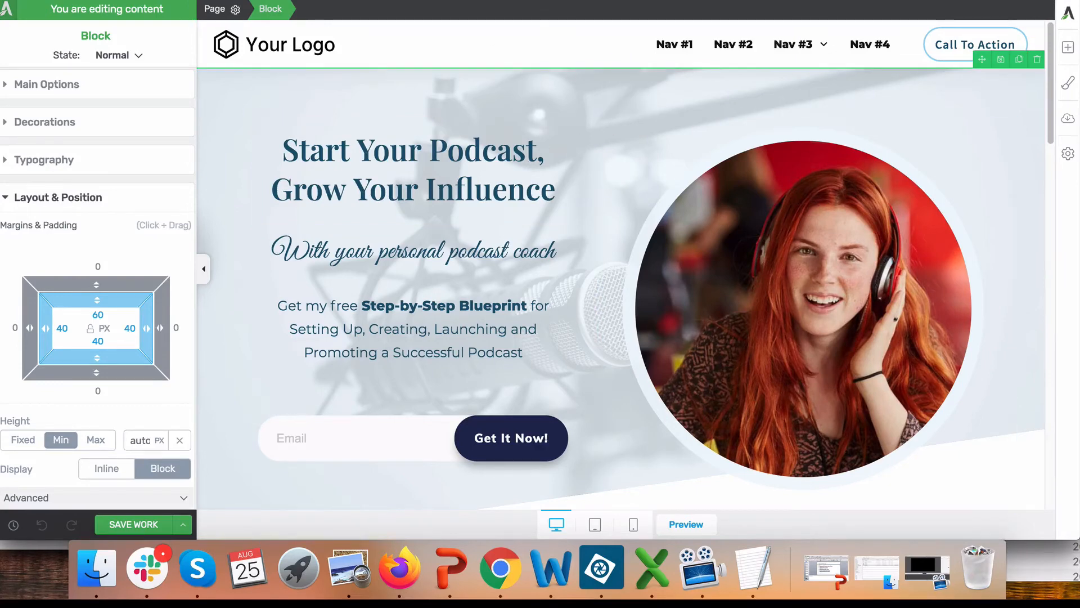
- Look at the dark and light logo options in the Shapeshift theme's branding settings
{"action": "left_click", "coordinate": [55, 0]}
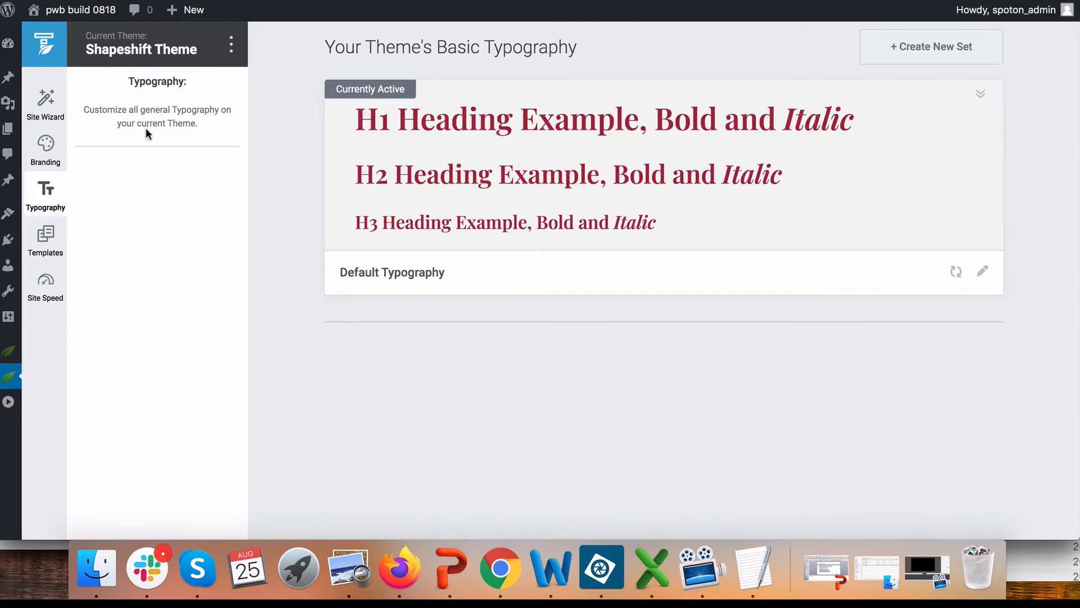
{"action": "left_click", "coordinate": [46, 147]}
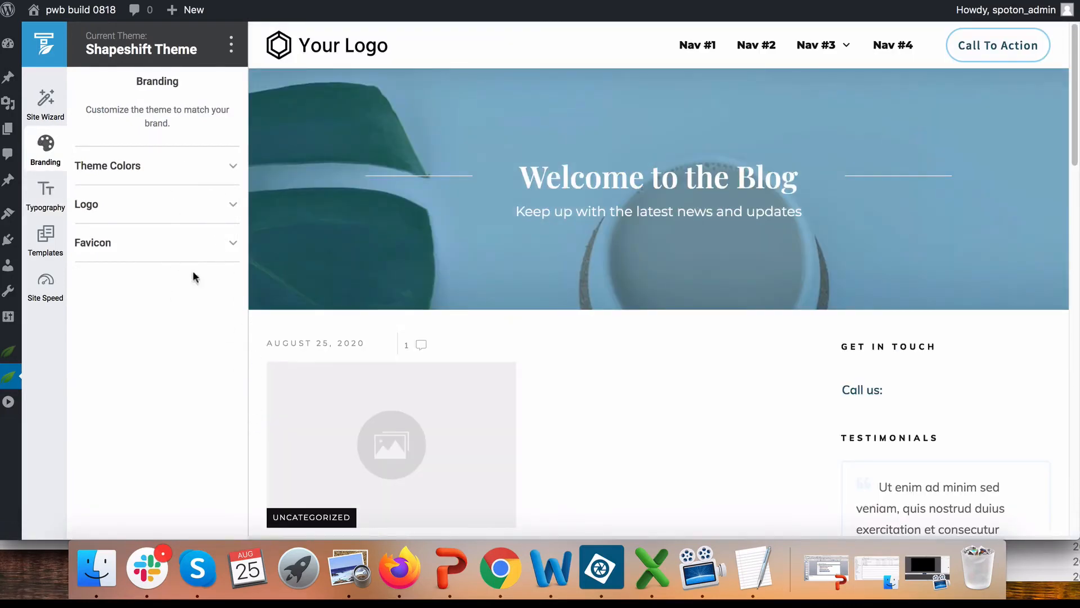
{"action": "left_click", "coordinate": [178, 206]}
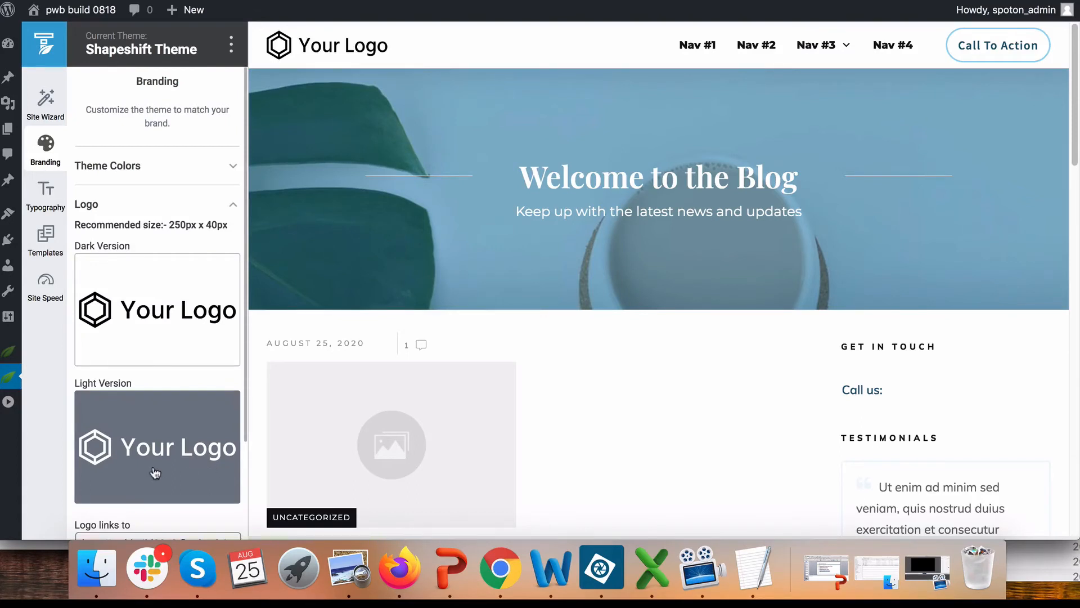
{"action": "scroll", "coordinate": [153, 474], "scroll_direction": "down", "scroll_amount": 2}
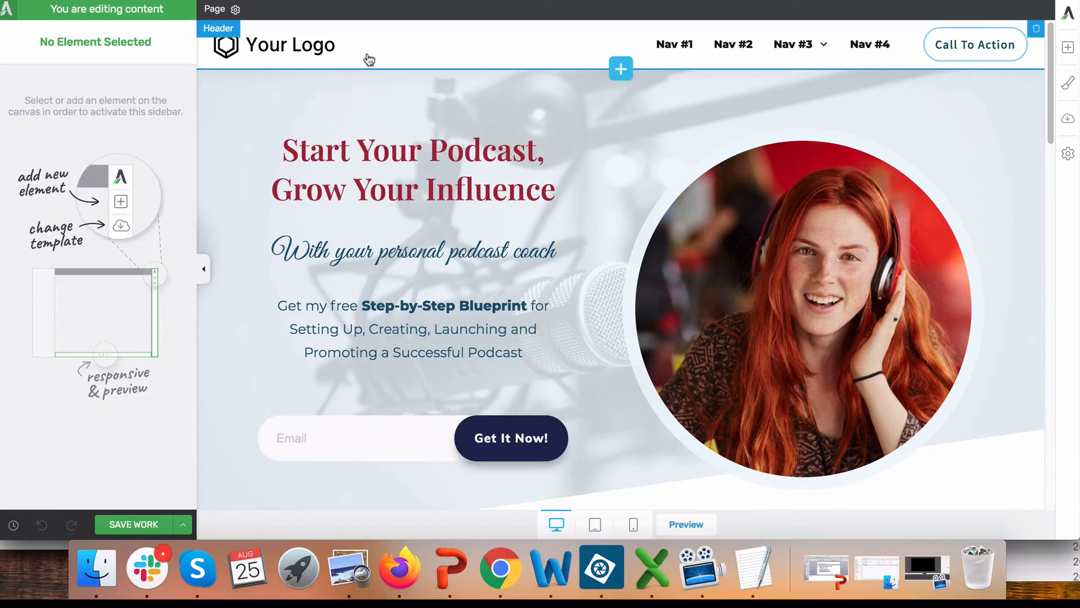
- Edit the page header and replace its dark logo with the uploaded image Pam's-Podcasting-School.jpg
{"action": "left_click", "coordinate": [391, 34]}
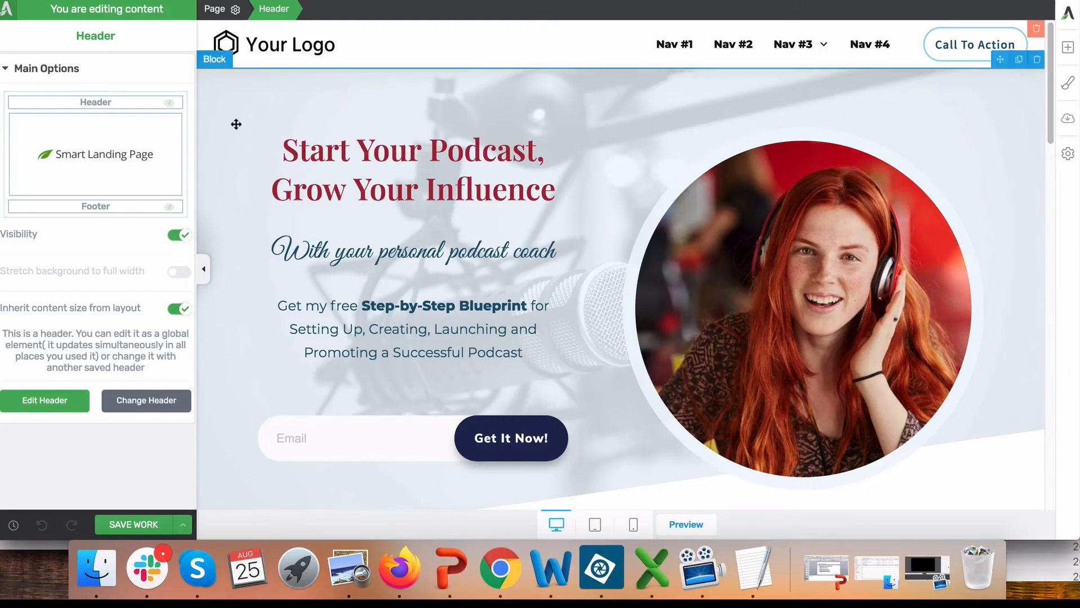
{"action": "left_click", "coordinate": [41, 403]}
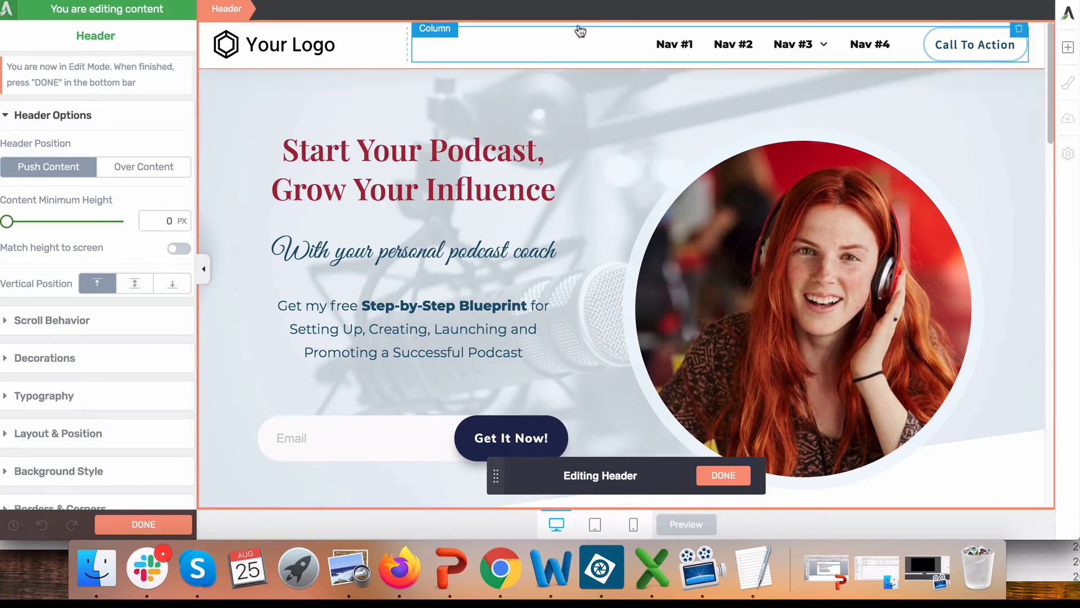
{"action": "left_click", "coordinate": [255, 47]}
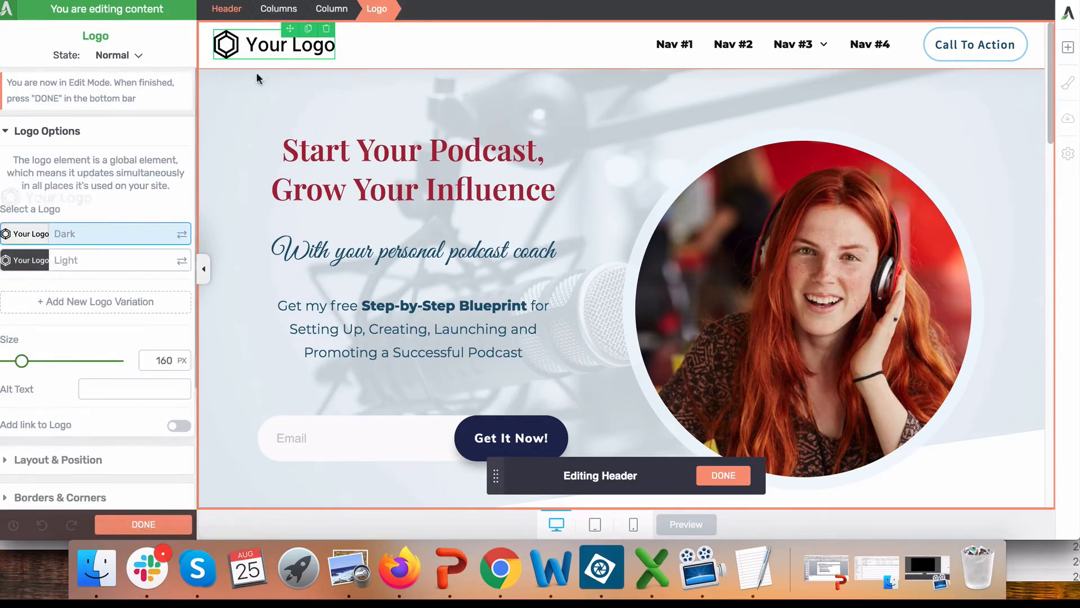
{"action": "mouse_move", "coordinate": [36, 236]}
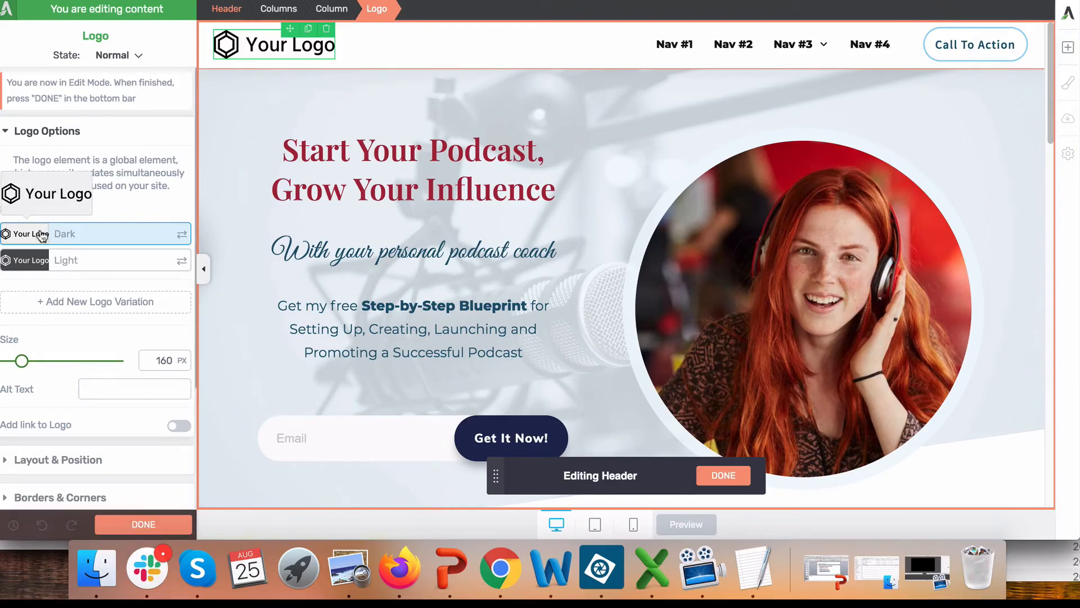
{"action": "left_click", "coordinate": [182, 236]}
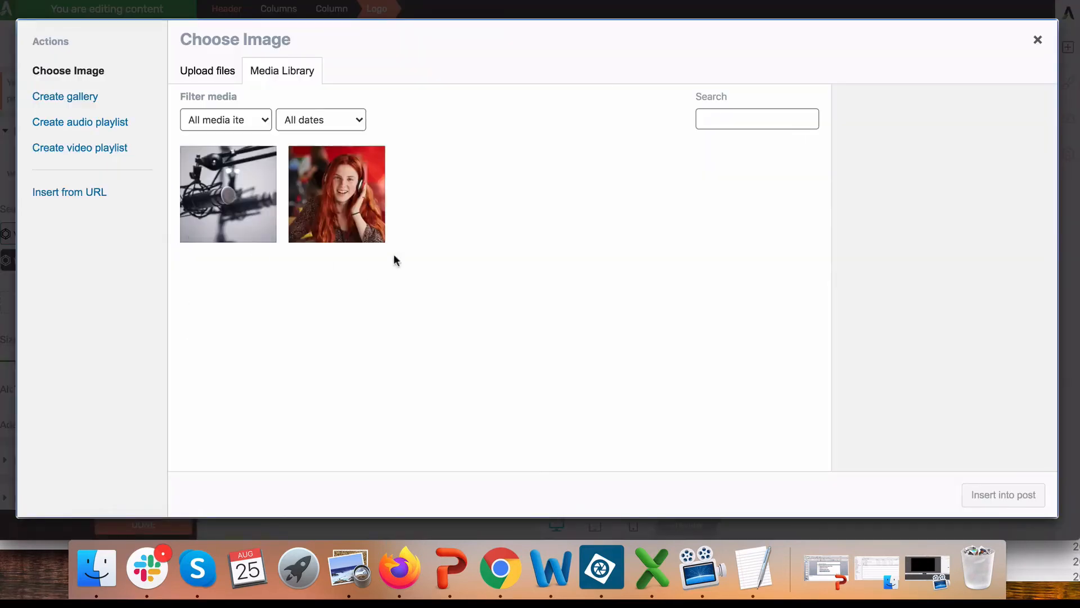
{"action": "left_click", "coordinate": [220, 78]}
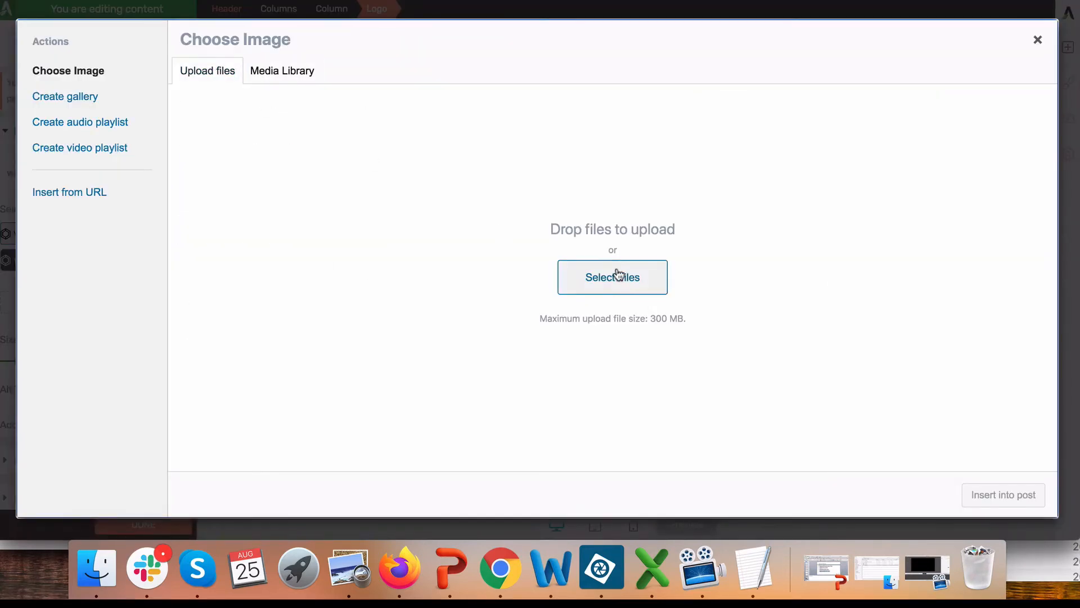
{"action": "left_click", "coordinate": [618, 274]}
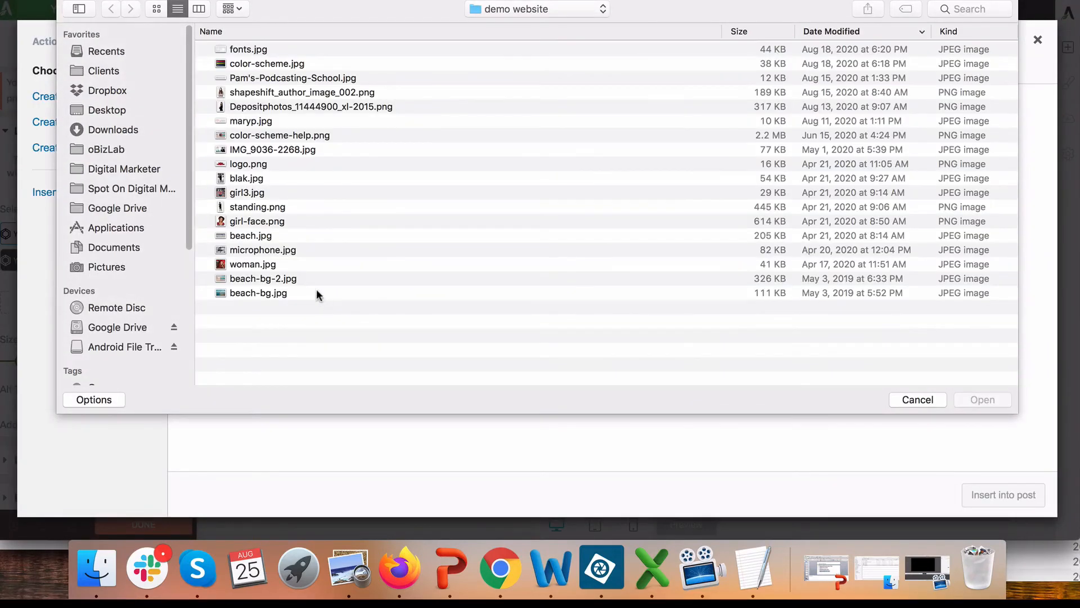
{"action": "left_click", "coordinate": [274, 78]}
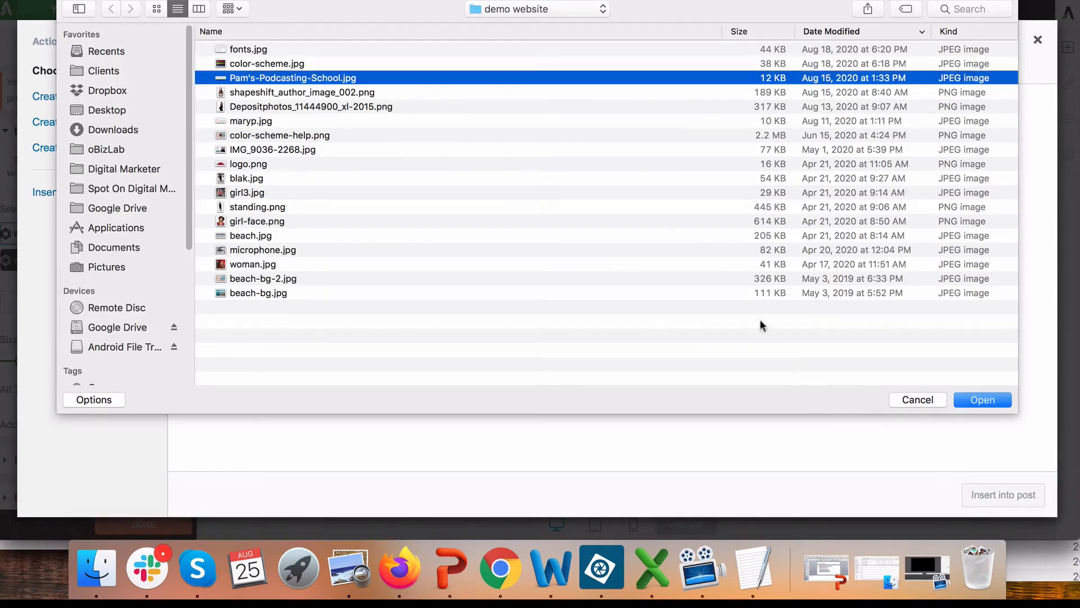
{"action": "left_click", "coordinate": [964, 405]}
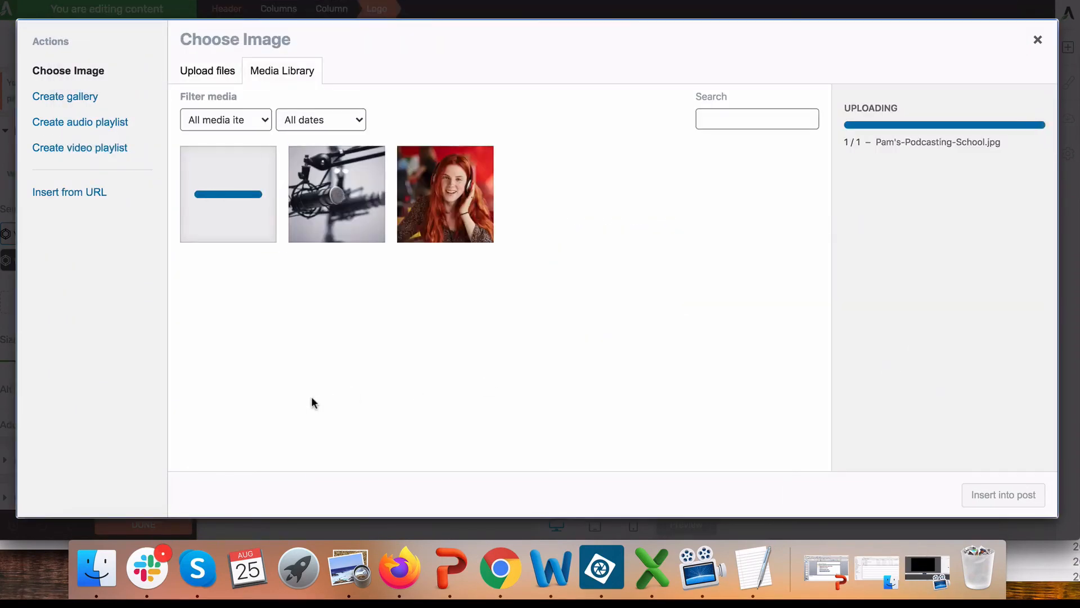
{"action": "left_click", "coordinate": [205, 217]}
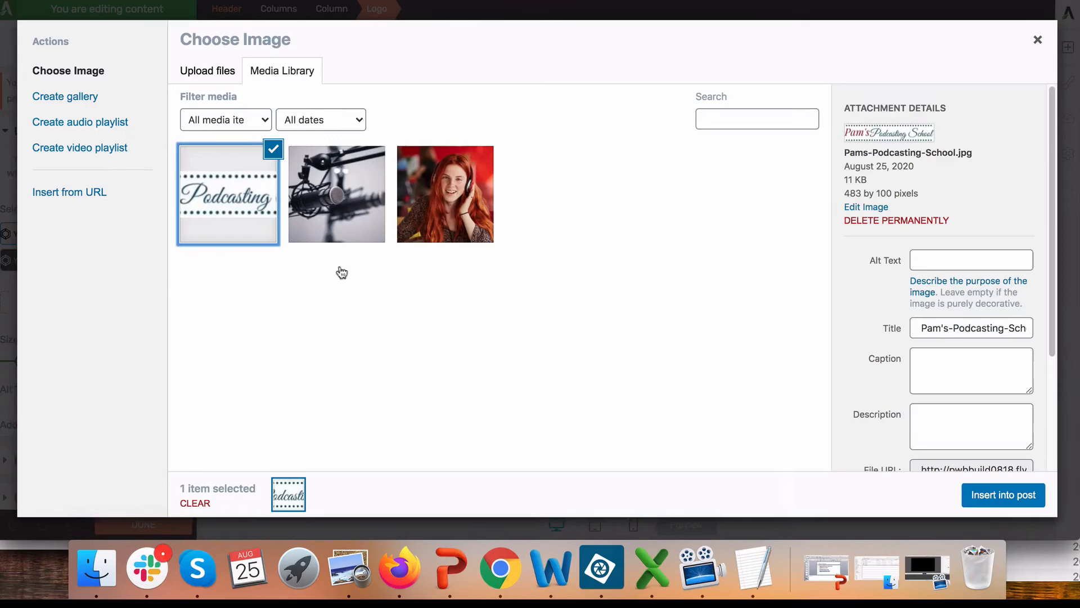
{"action": "left_click", "coordinate": [986, 502]}
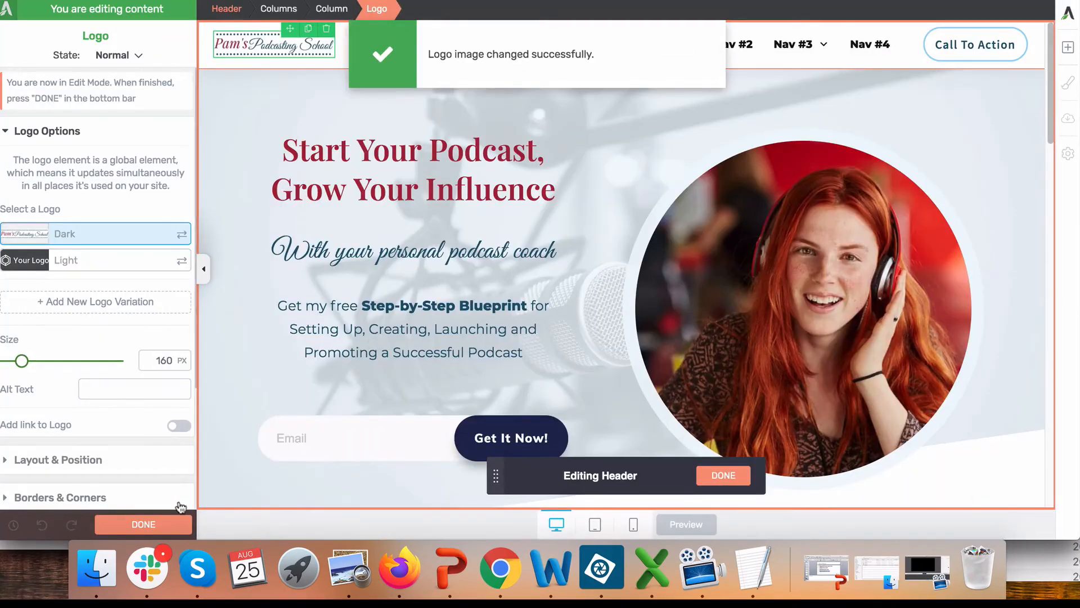
- Change the text of the call-to-action button in the header menu to "Talk To Pam"
{"action": "left_click", "coordinate": [144, 525]}
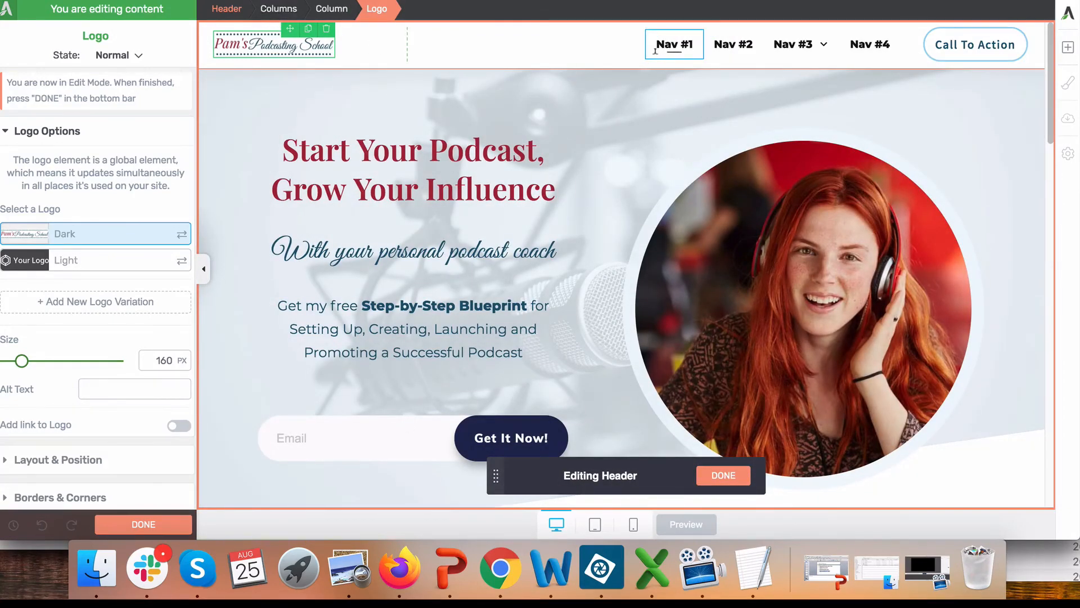
{"action": "left_click", "coordinate": [675, 45]}
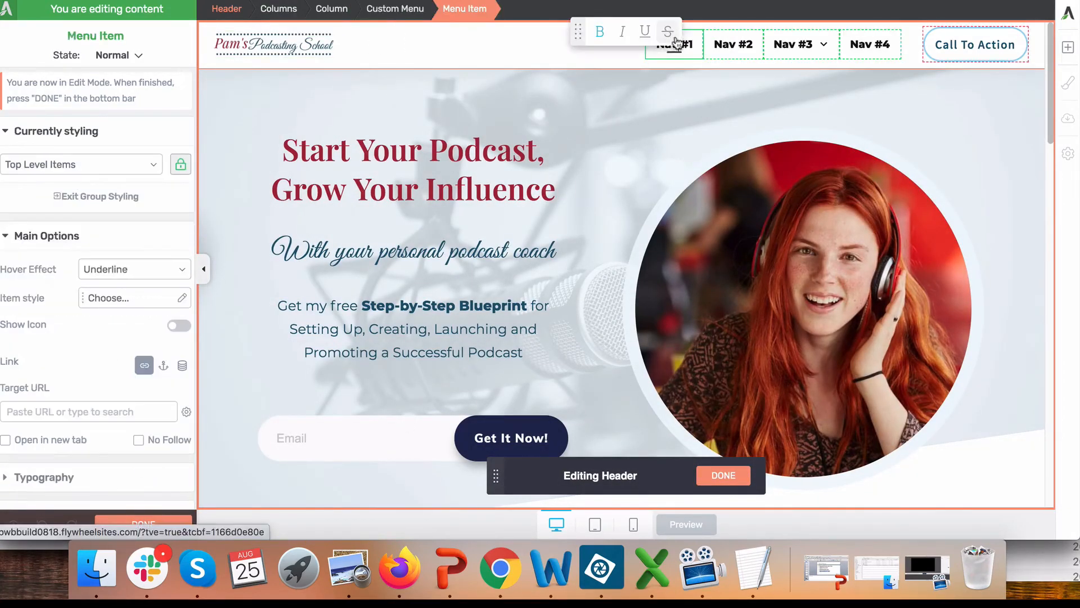
{"action": "mouse_move", "coordinate": [822, 50]}
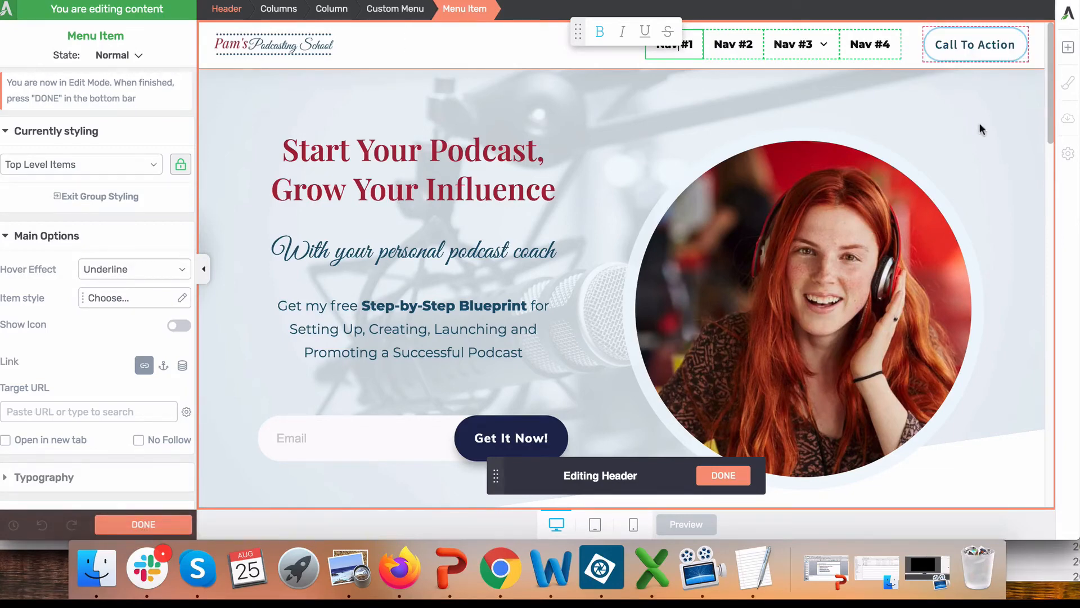
{"action": "left_click", "coordinate": [968, 45]}
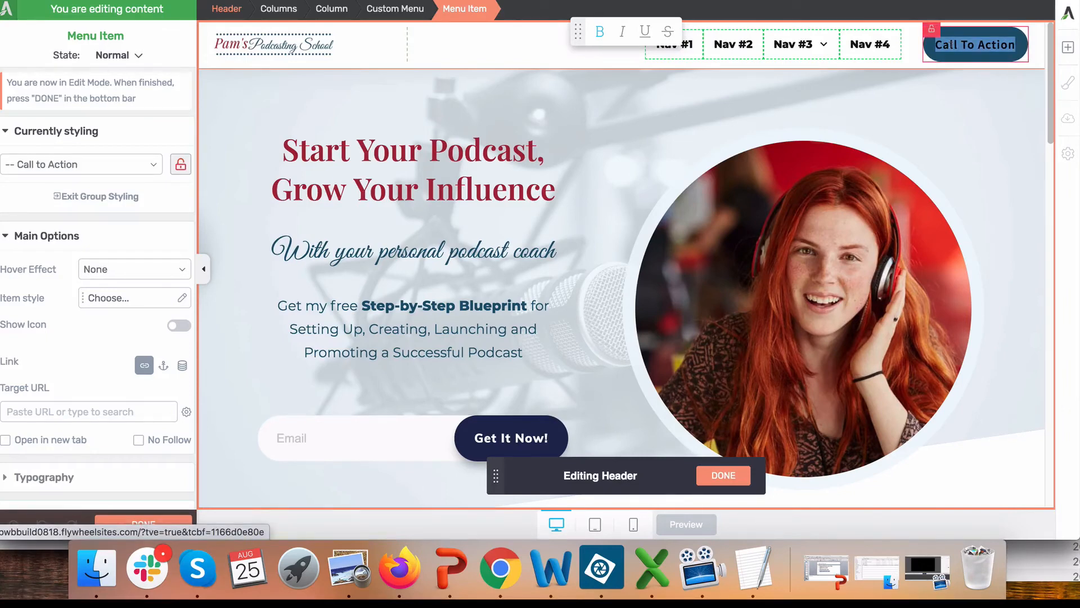
{"action": "type", "text": "Talk"}
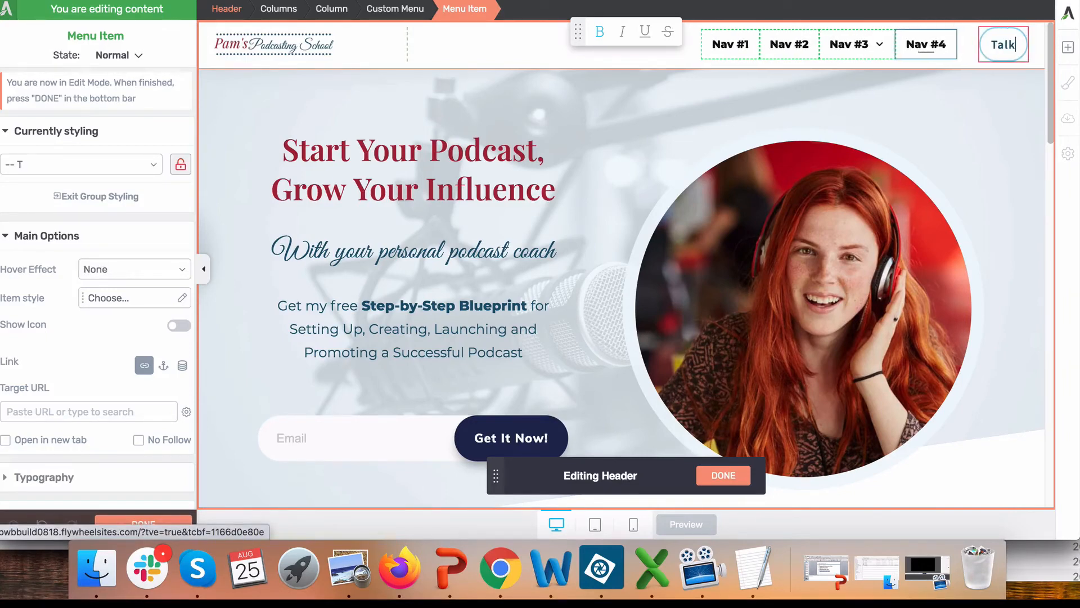
{"action": "type", "text": " To Pam"}
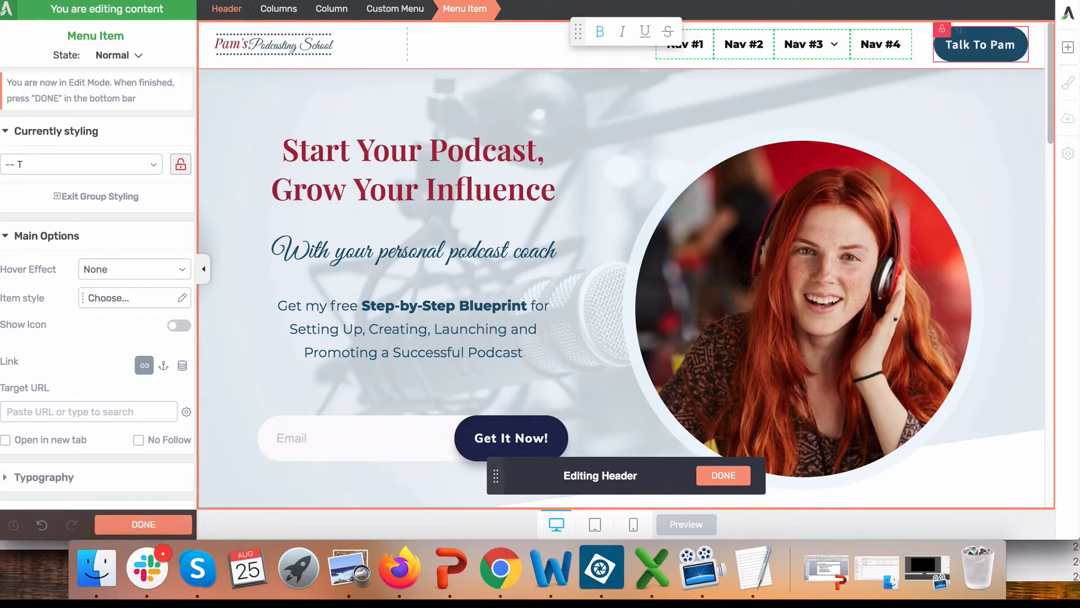
- Finish editing the header and save the homepage
{"action": "scroll", "coordinate": [126, 280], "scroll_direction": "down", "scroll_amount": 5}
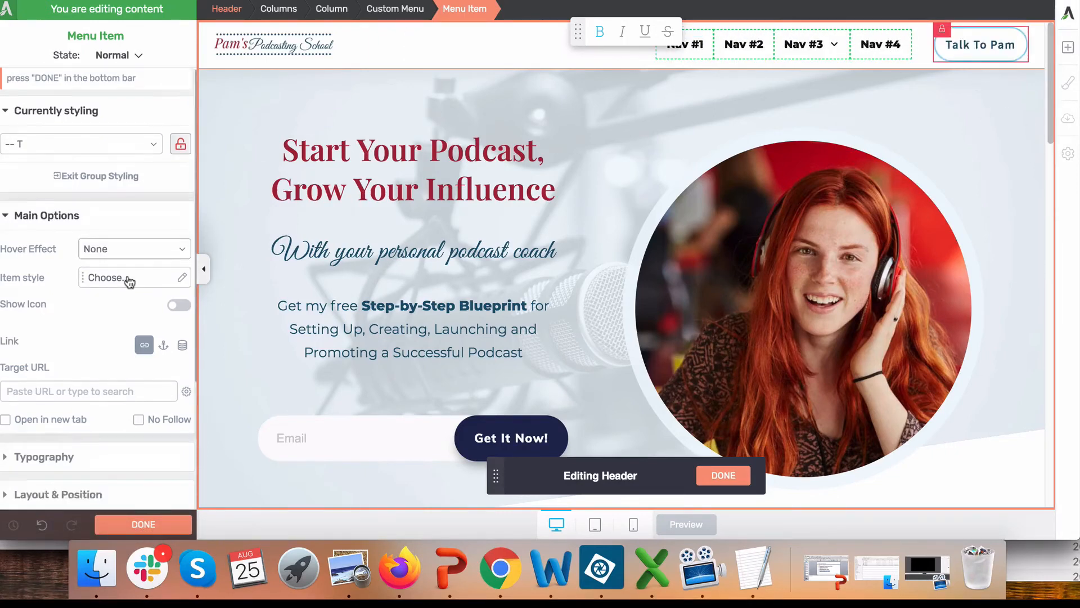
{"action": "scroll", "coordinate": [120, 278], "scroll_direction": "up", "scroll_amount": 5}
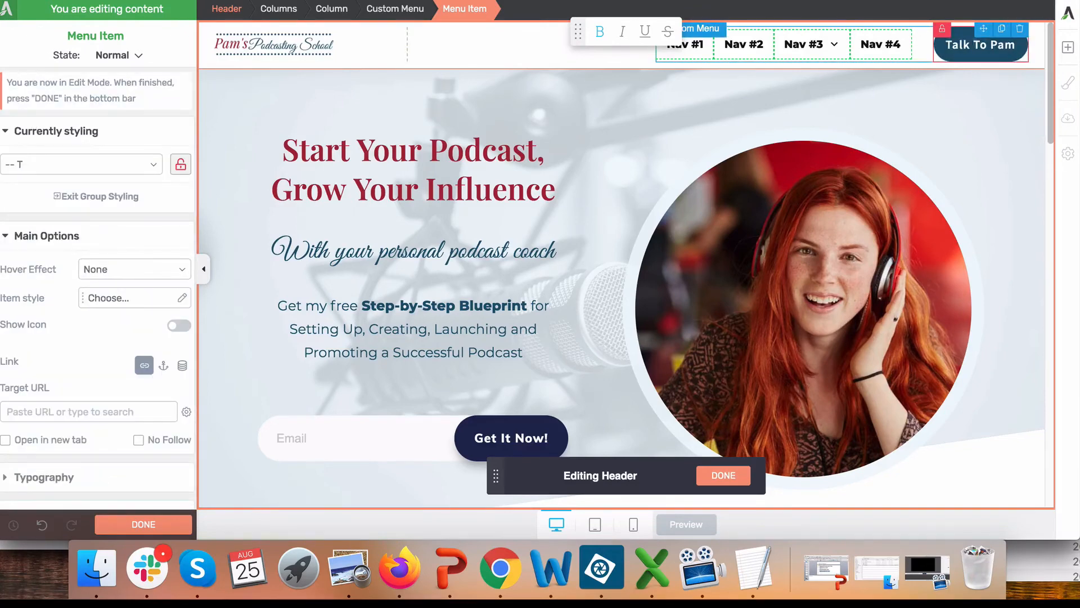
{"action": "triple_click", "coordinate": [971, 44]}
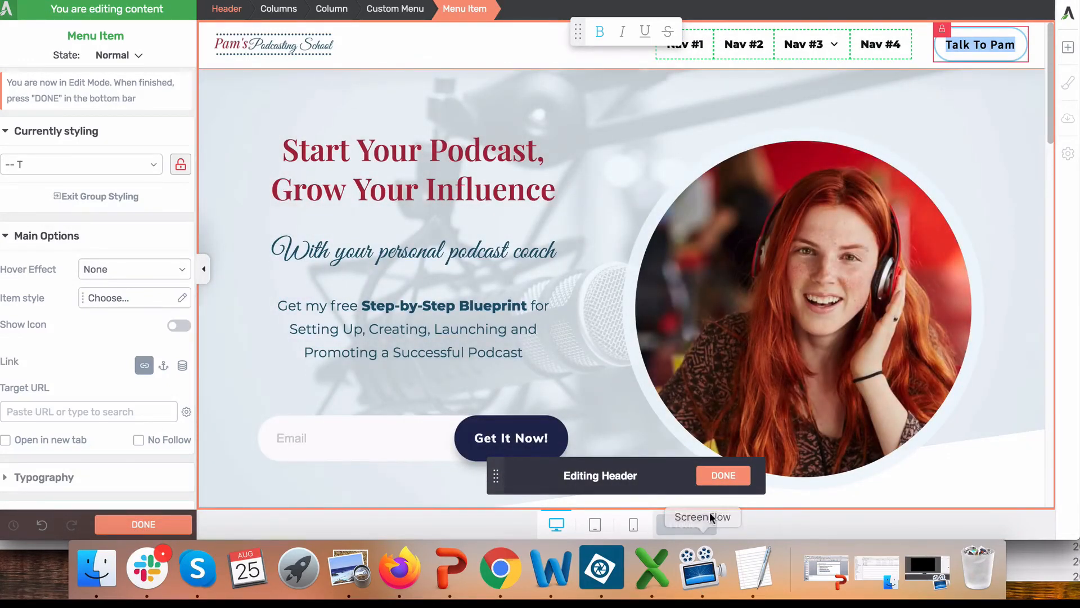
{"action": "left_click", "coordinate": [717, 477]}
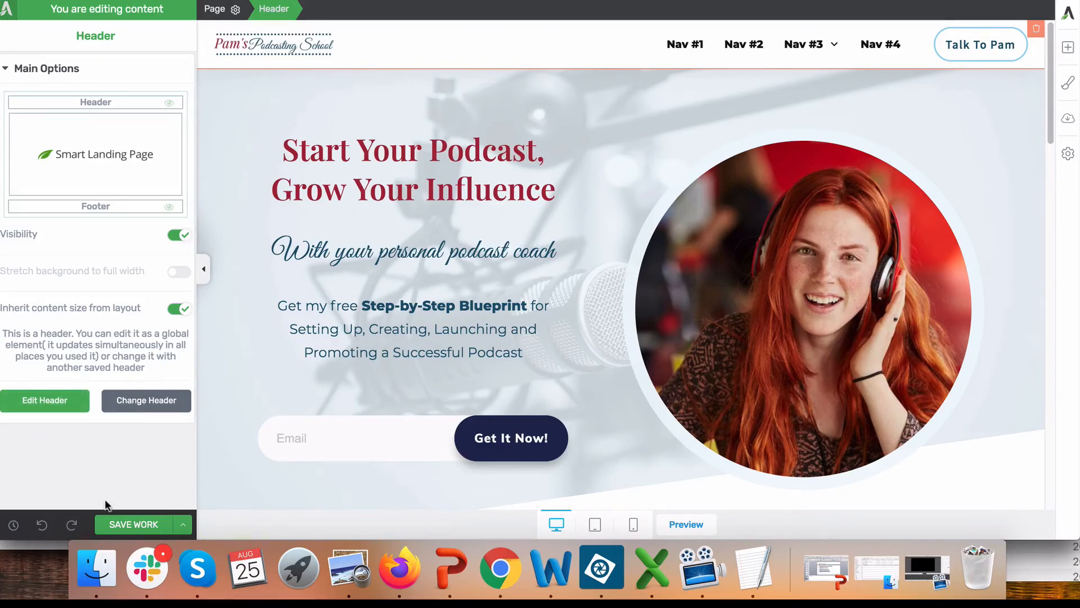
{"action": "left_click", "coordinate": [140, 526]}
- Add a new page in the WordPress dashboard and title it "Confirmation Page"
{"action": "left_click", "coordinate": [611, 0]}
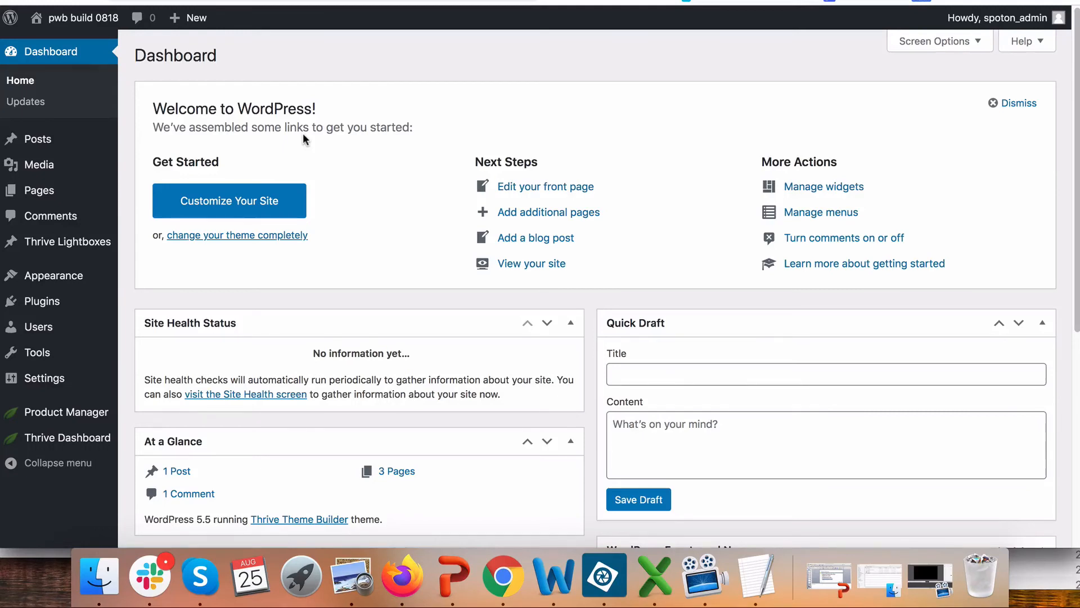
{"action": "left_click", "coordinate": [42, 190]}
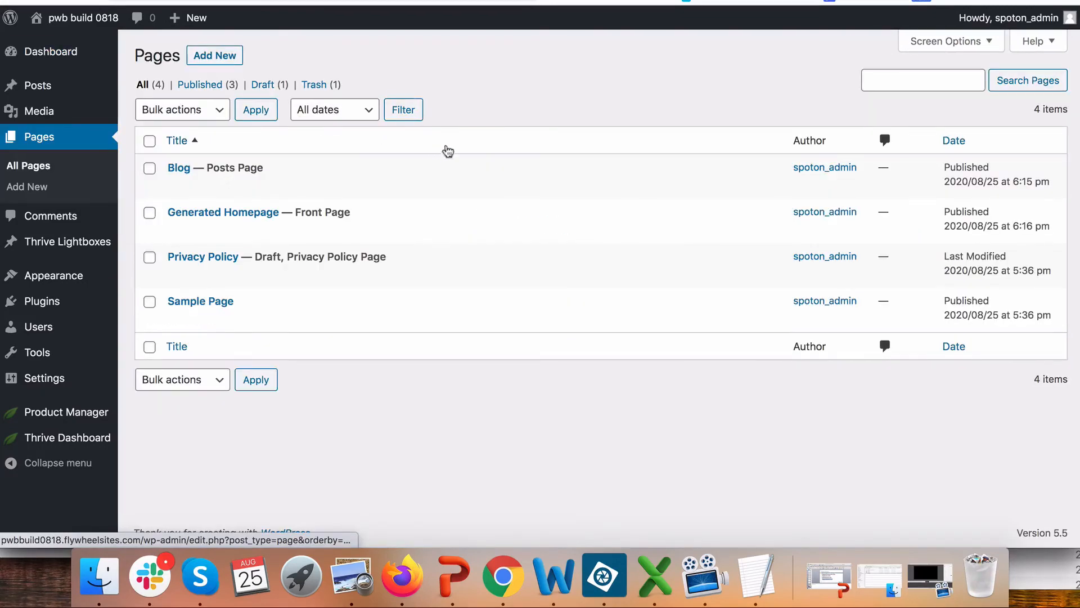
{"action": "left_click", "coordinate": [223, 55]}
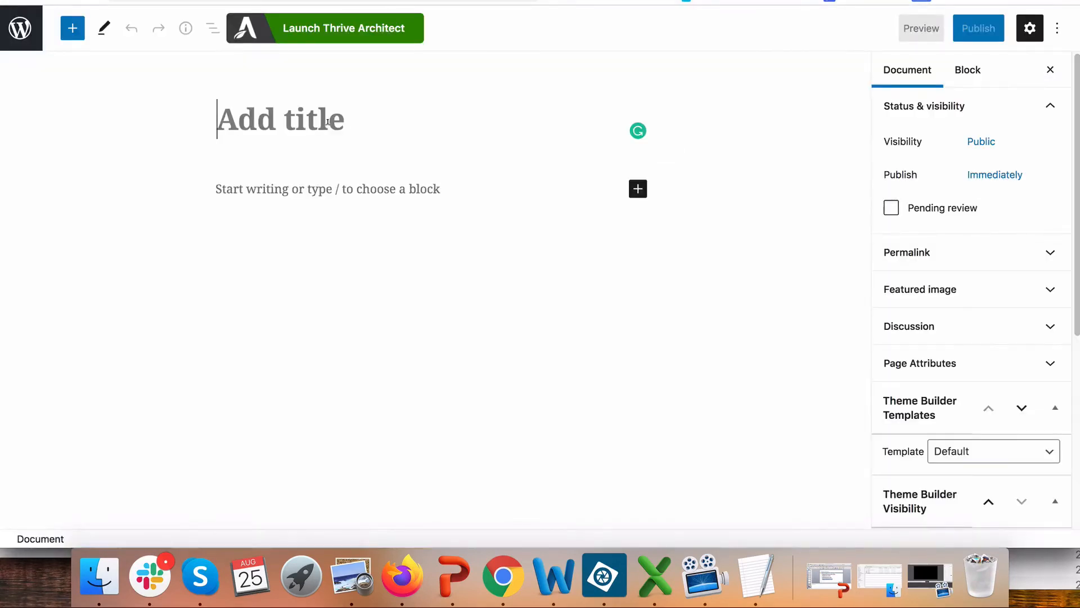
{"action": "type", "text": "Conf"}
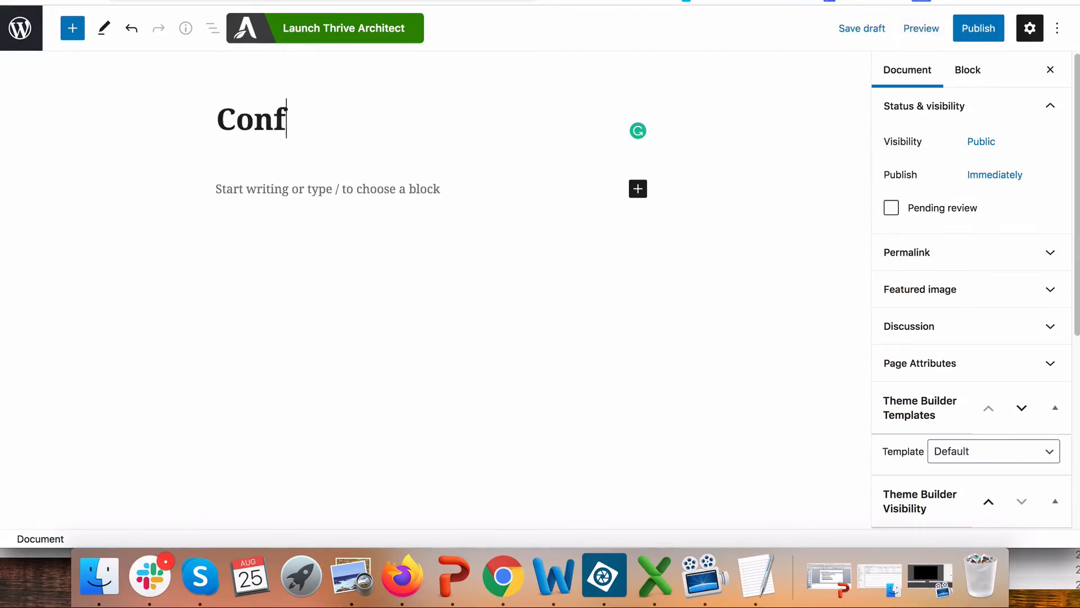
{"action": "type", "text": "irmation"}
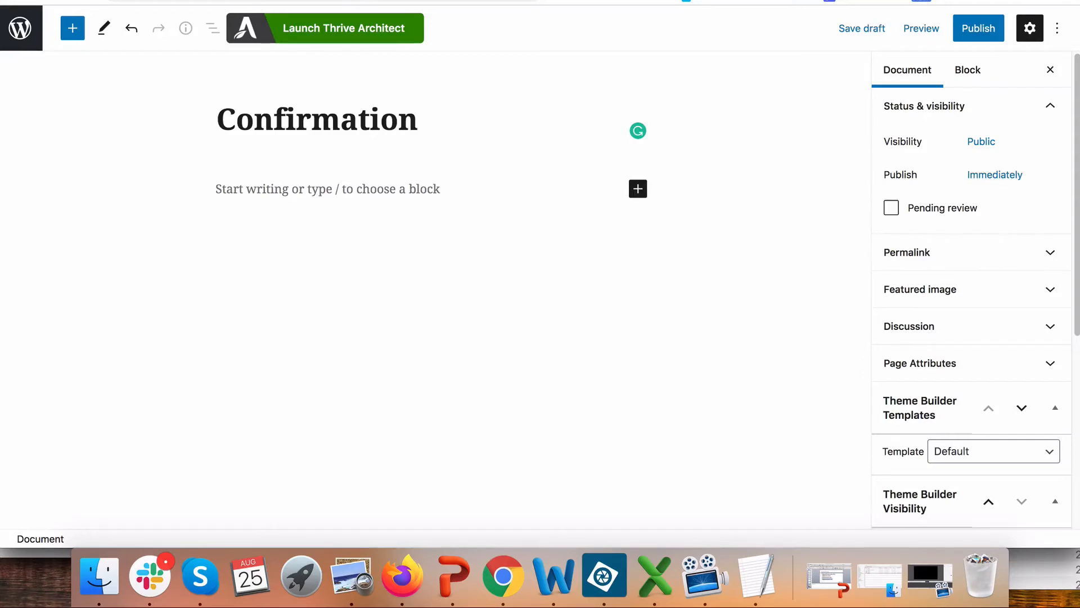
{"action": "type", "text": " Page"}
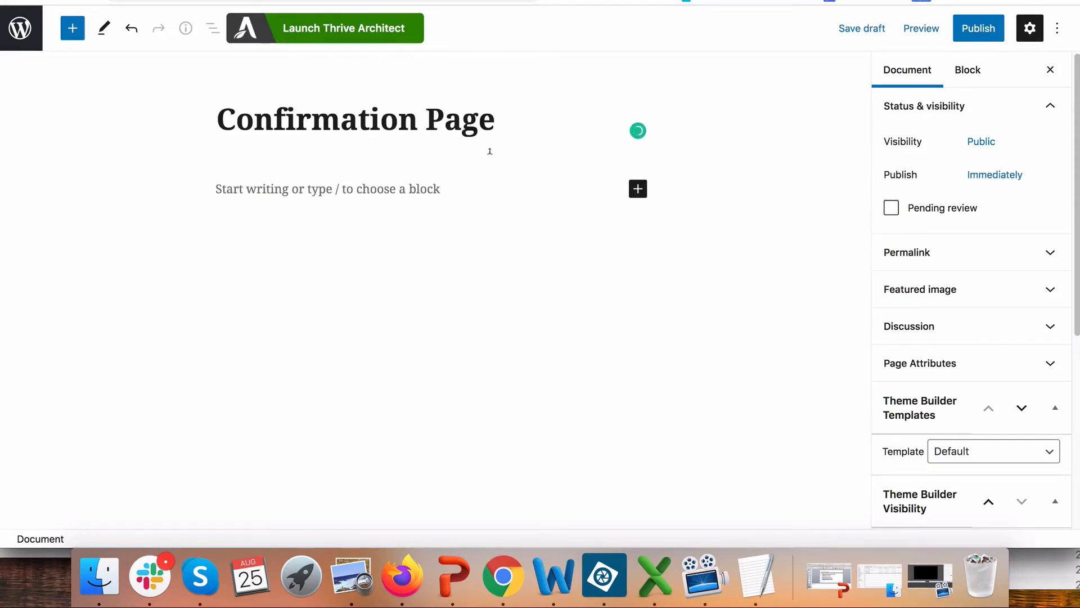
- Launch Thrive Architect for the new page and set it up as a Blank Page with Header and Footer
{"action": "left_click", "coordinate": [967, 29]}
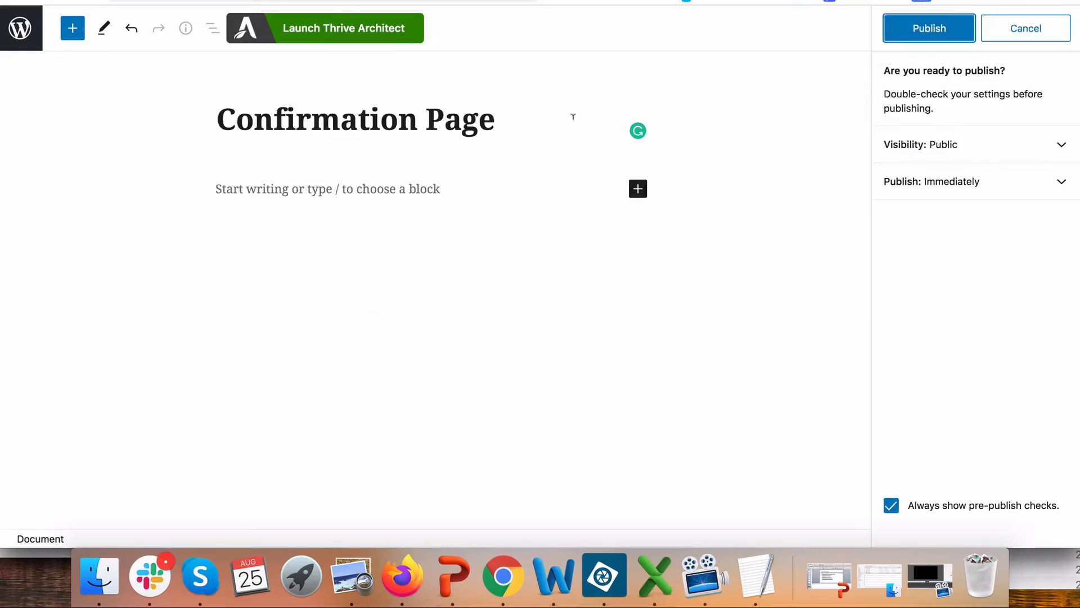
{"action": "left_click", "coordinate": [346, 35]}
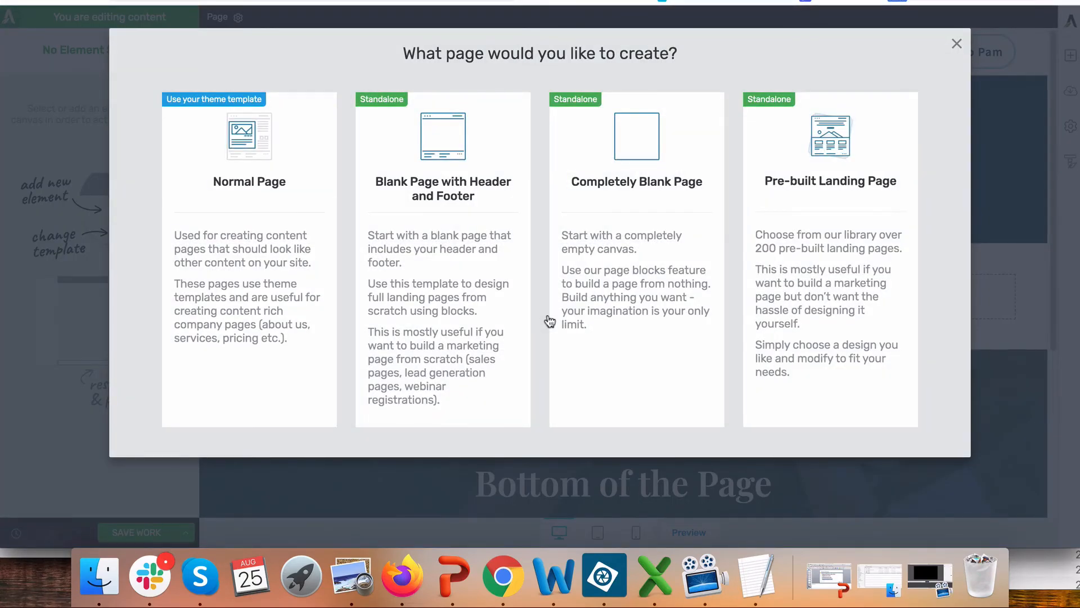
{"action": "left_click", "coordinate": [403, 141]}
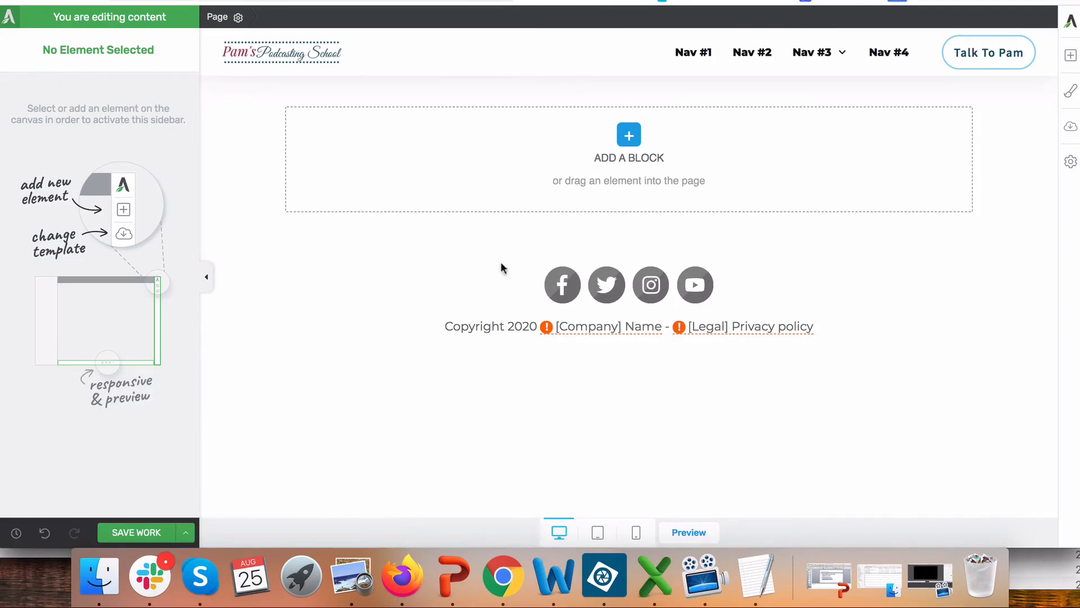
- Insert the "Please follow the next steps" block from the Steps category into the blank page and save the work
{"action": "left_click", "coordinate": [631, 136]}
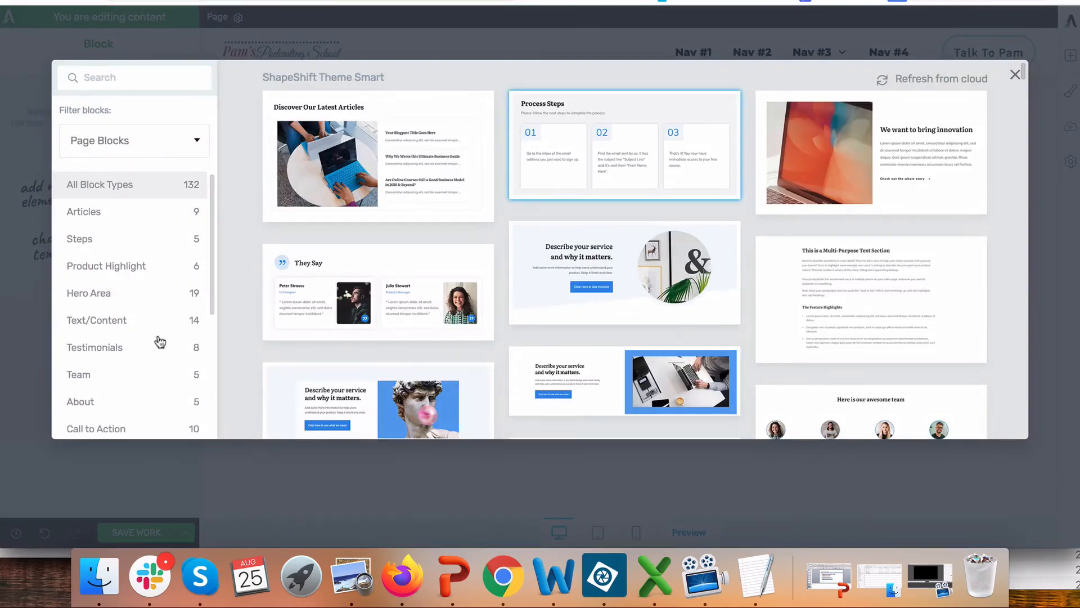
{"action": "left_click", "coordinate": [102, 242]}
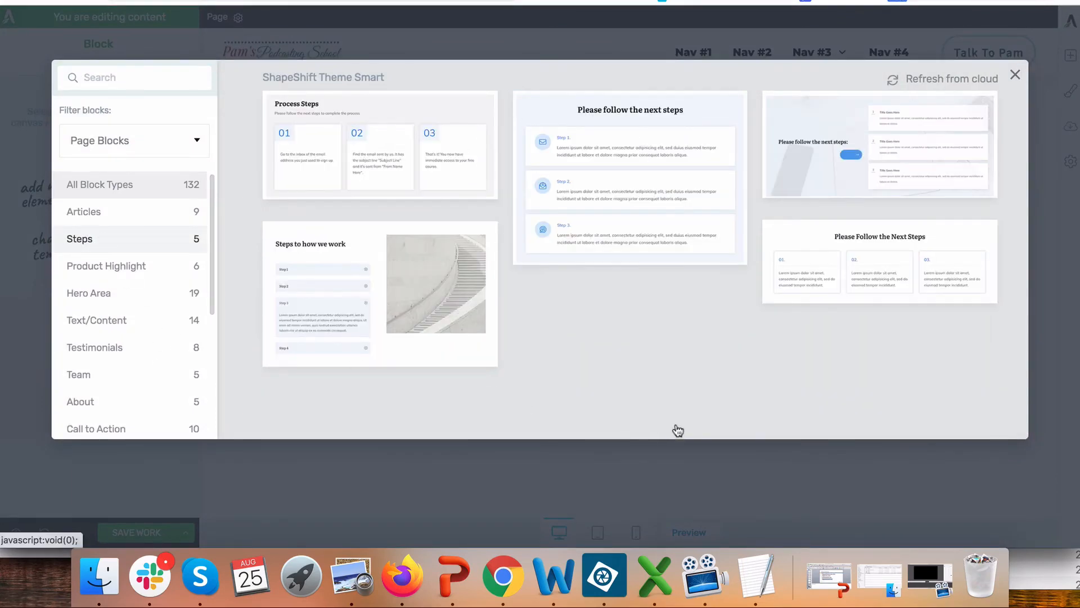
{"action": "left_click", "coordinate": [559, 110]}
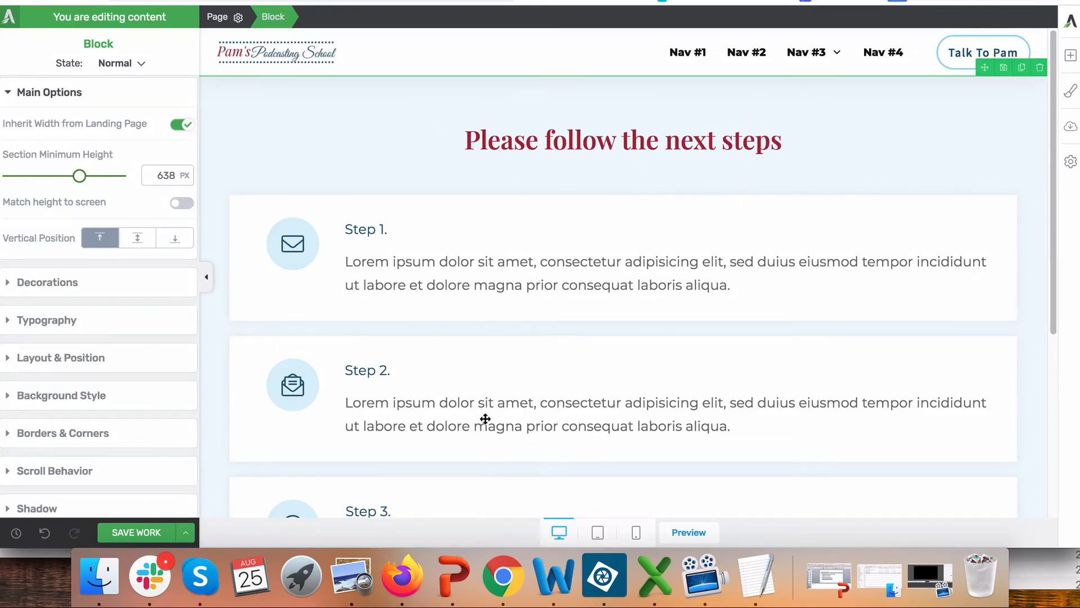
{"action": "scroll", "coordinate": [530, 405], "scroll_direction": "down", "scroll_amount": 3}
{"action": "scroll", "coordinate": [533, 405], "scroll_direction": "up", "scroll_amount": 3}
{"action": "left_click", "coordinate": [119, 534]}
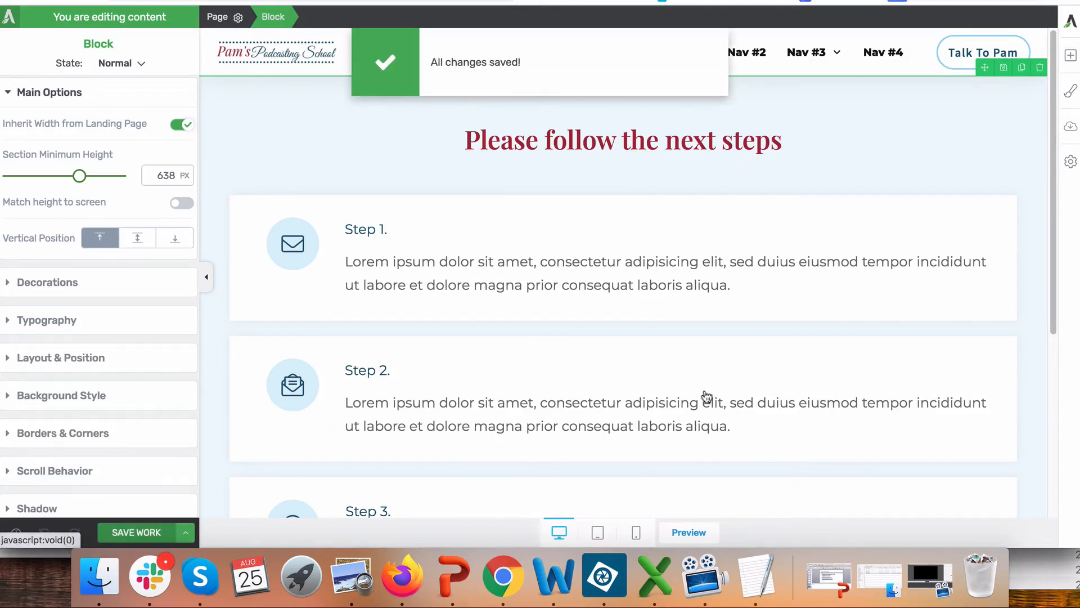
- Preview the saved page and check the Confirmation Page's status in the WordPress pages list
{"action": "left_click", "coordinate": [686, 532]}
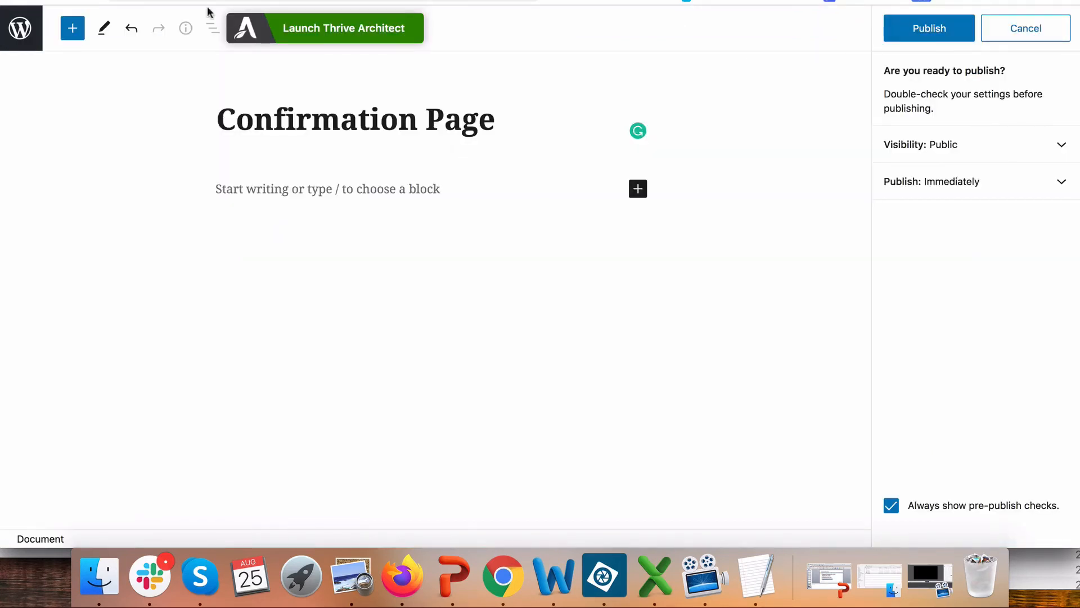
{"action": "left_click", "coordinate": [16, 34]}
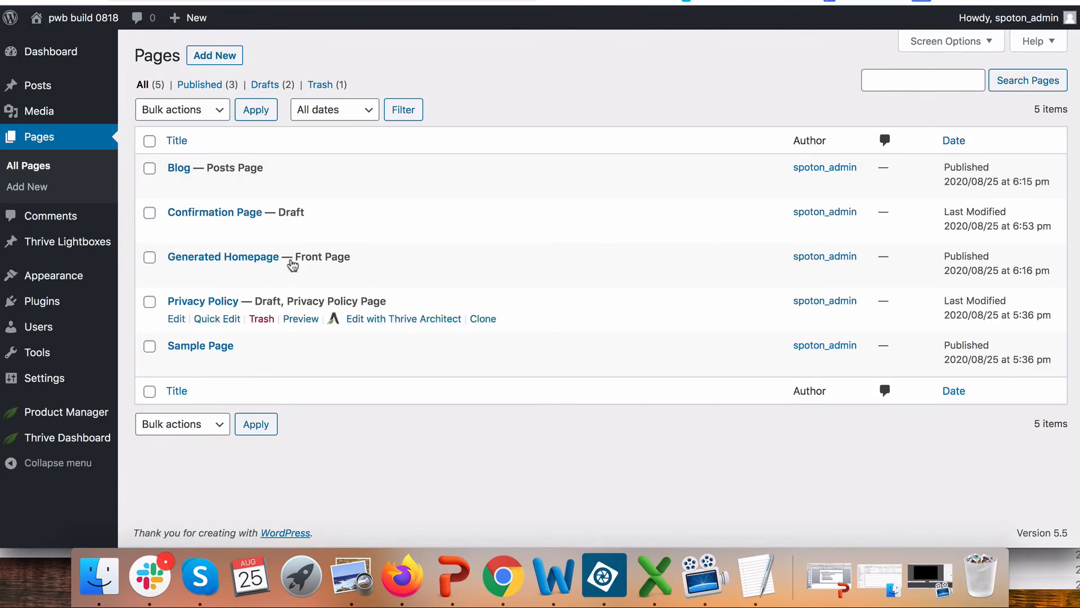
{"action": "mouse_move", "coordinate": [252, 231]}
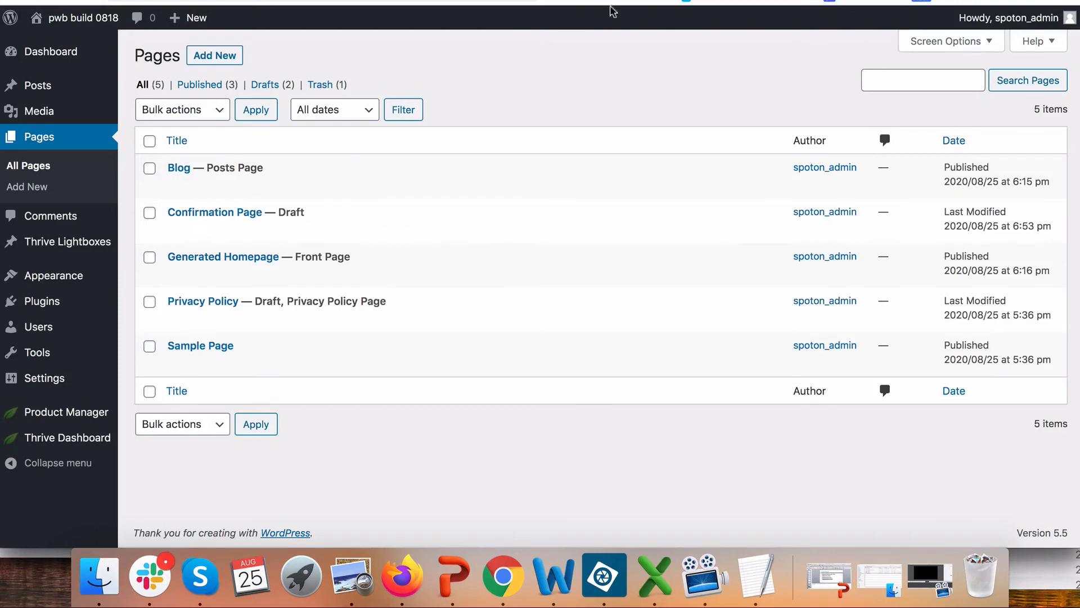
{"action": "left_click", "coordinate": [732, 1]}
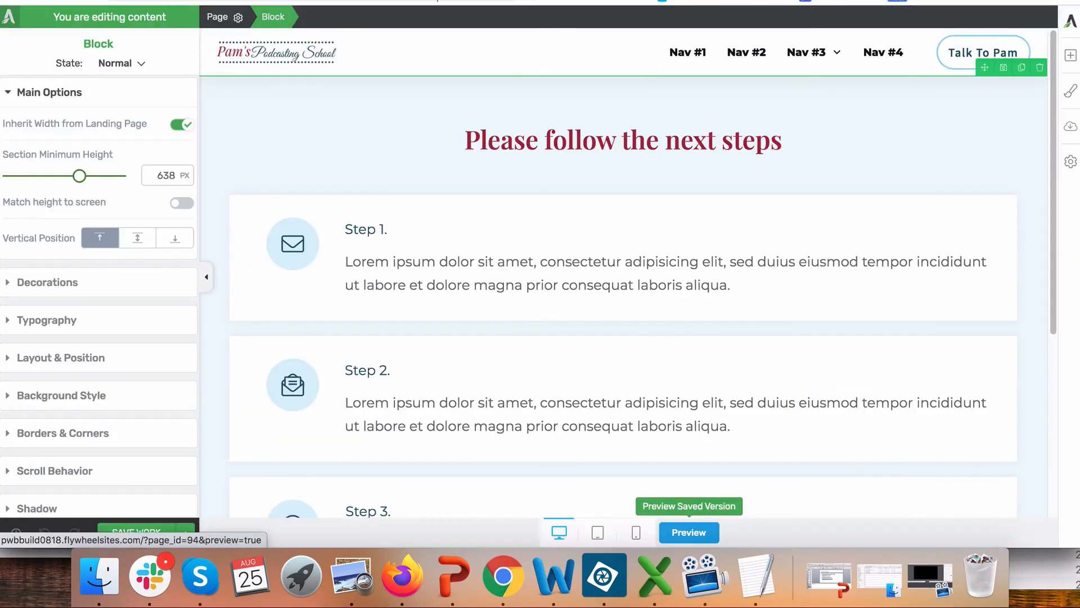
- Publish the confirmation page through the landing page's Status & Visibility settings
{"action": "left_click", "coordinate": [217, 17]}
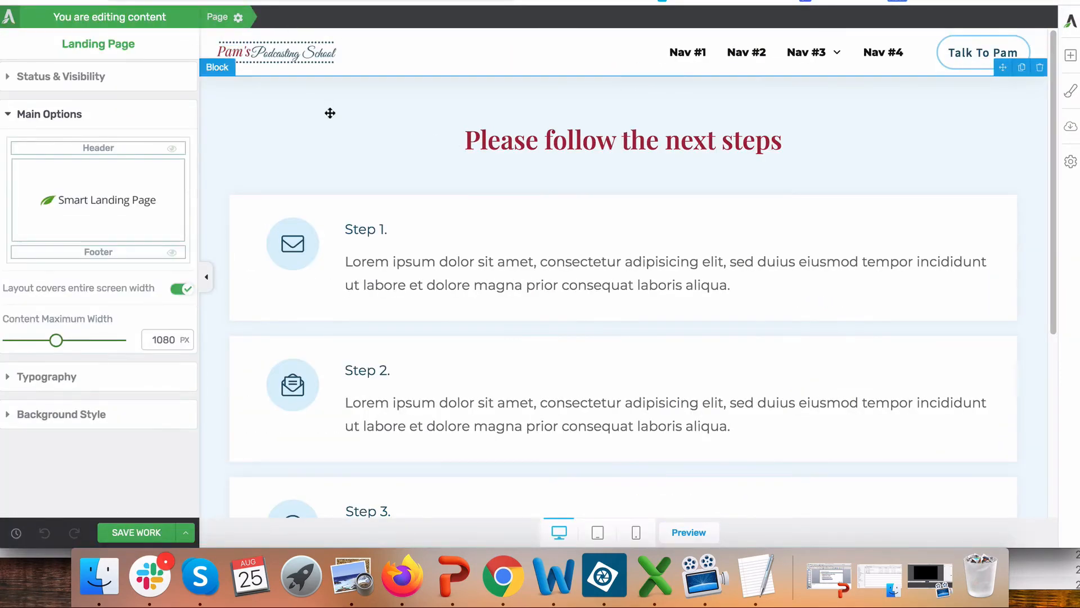
{"action": "left_click", "coordinate": [79, 79]}
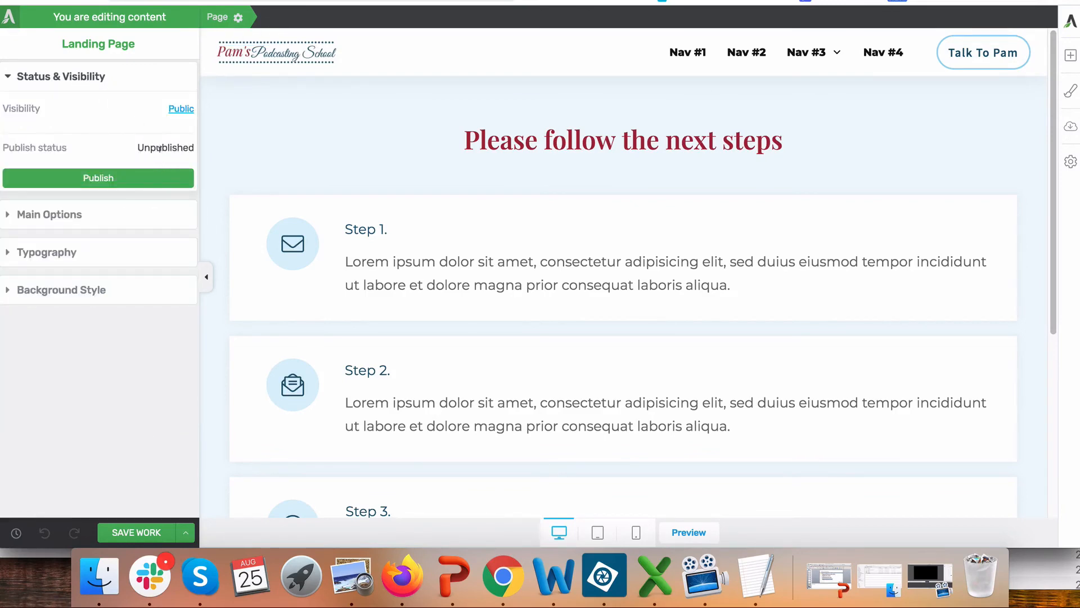
{"action": "left_click", "coordinate": [70, 176]}
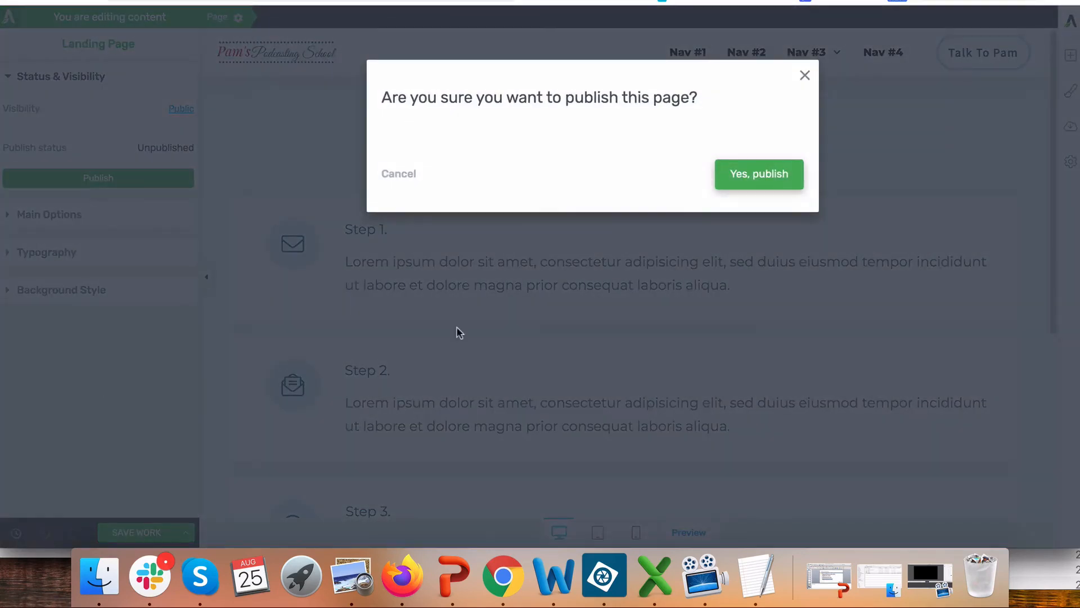
{"action": "left_click", "coordinate": [719, 179]}
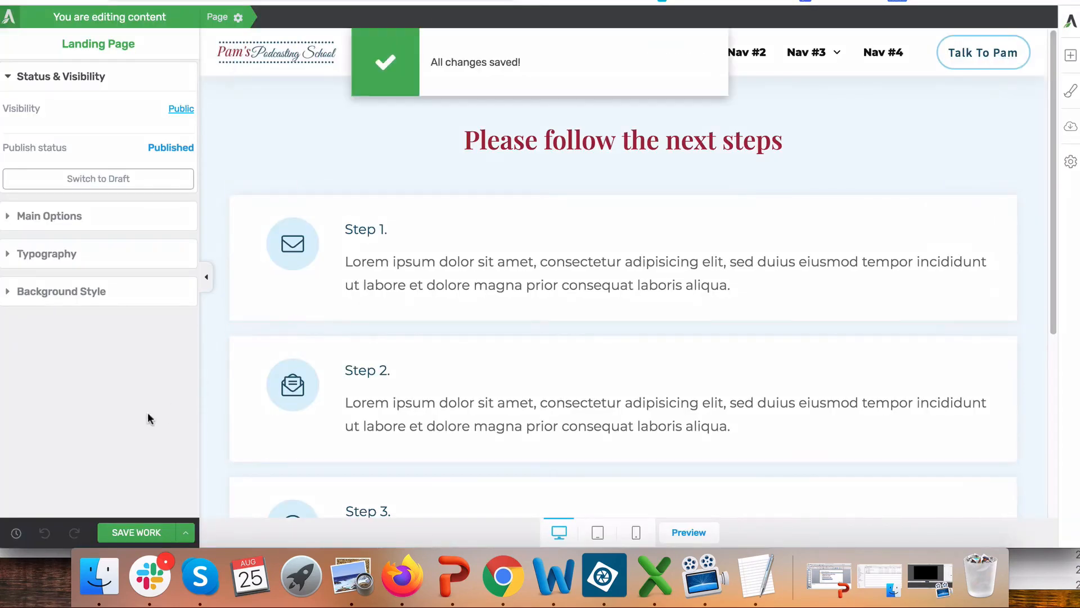
- Copy the published confirmation page's web address from its preview and return to the homepage editor
{"action": "left_click", "coordinate": [690, 533]}
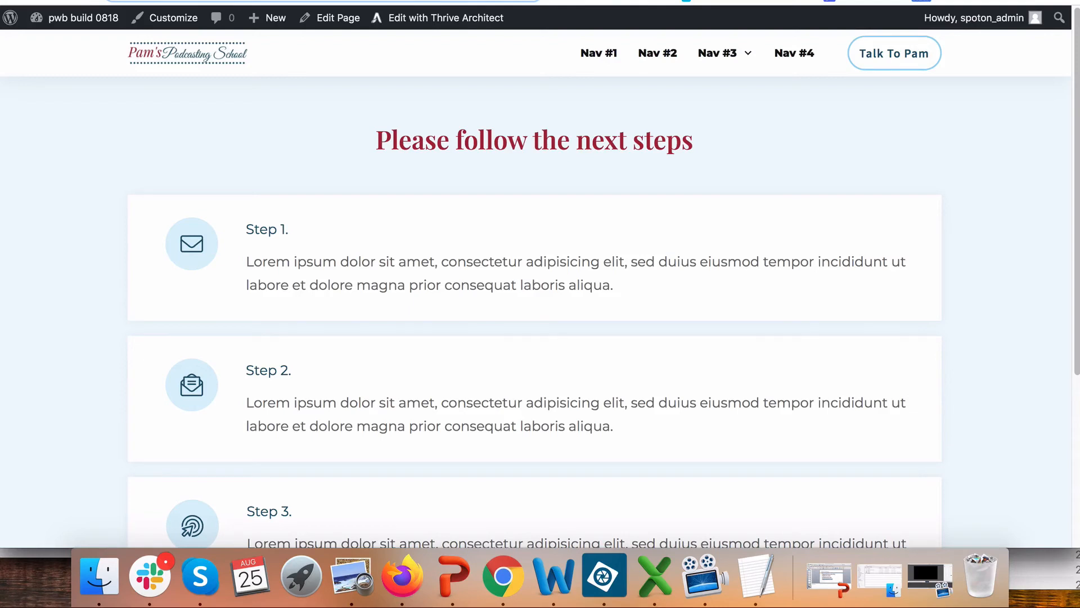
{"action": "right_click", "coordinate": [250, 3]}
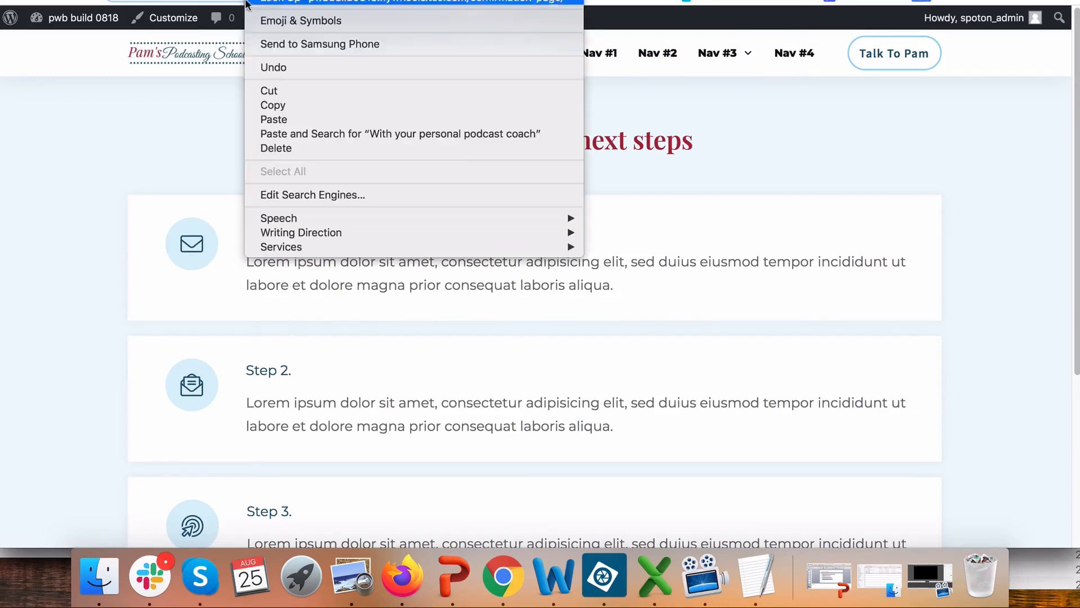
{"action": "left_click", "coordinate": [279, 105]}
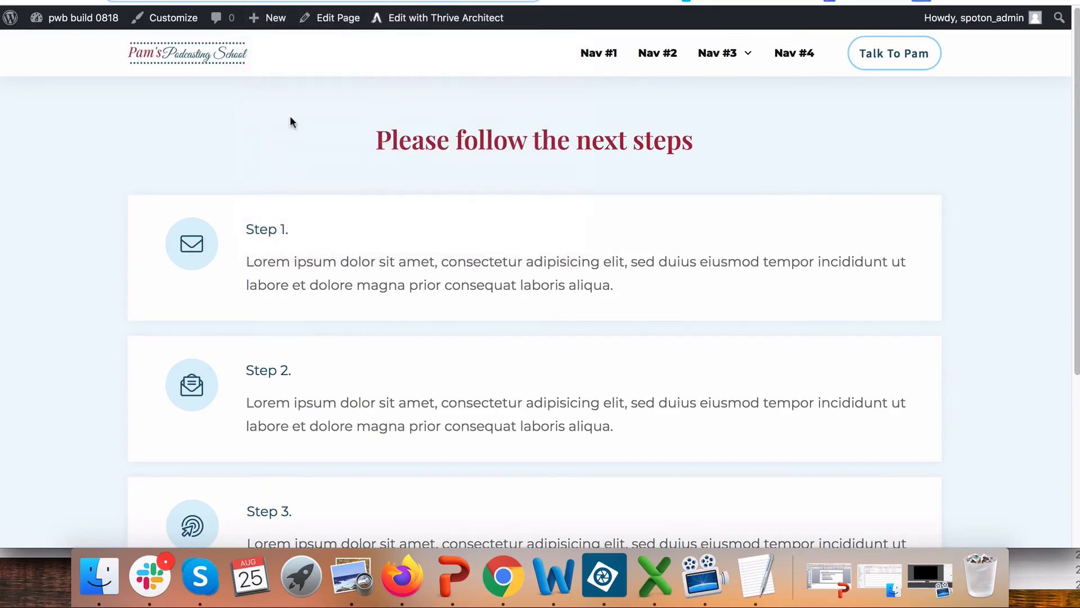
{"action": "left_click", "coordinate": [275, 0]}
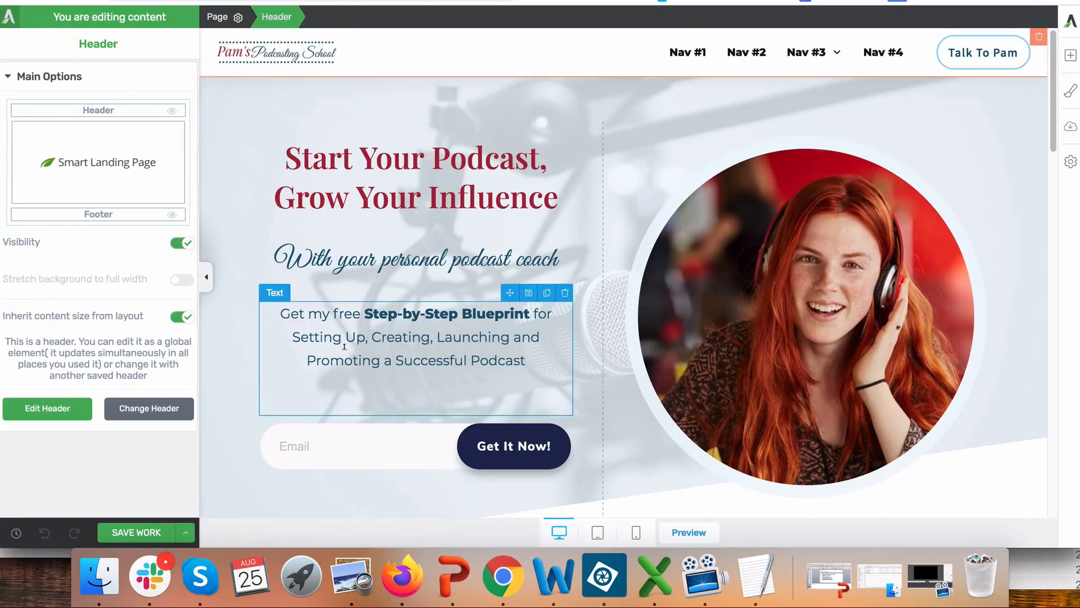
- Set the hero sign-up form's redirect target to the copied confirmation-page web address and save the homepage
{"action": "scroll", "coordinate": [349, 343], "scroll_direction": "down", "scroll_amount": 3}
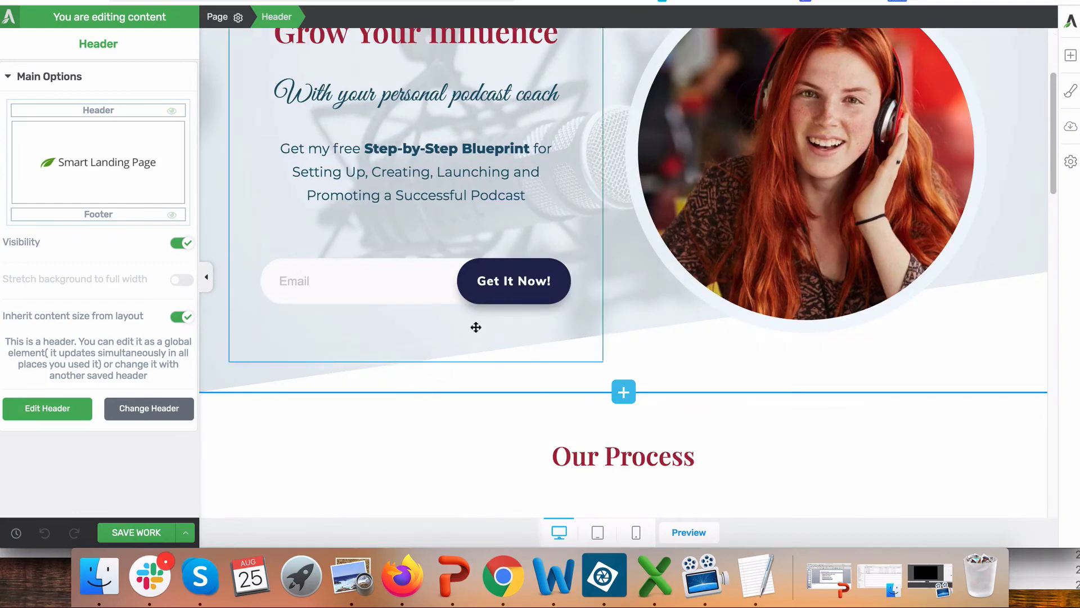
{"action": "left_click", "coordinate": [330, 275]}
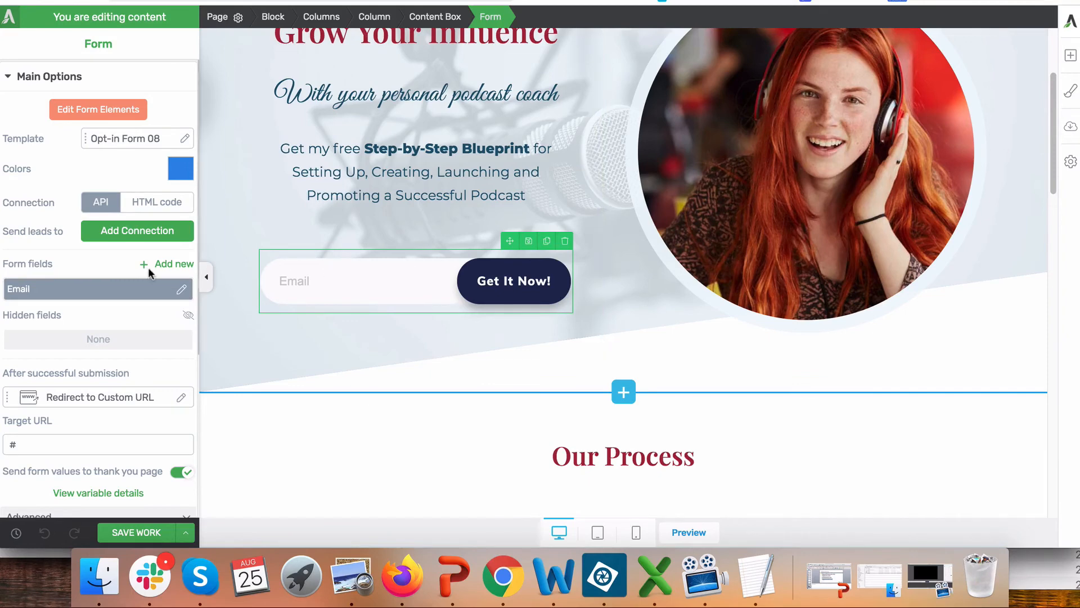
{"action": "scroll", "coordinate": [311, 350], "scroll_direction": "down", "scroll_amount": 1}
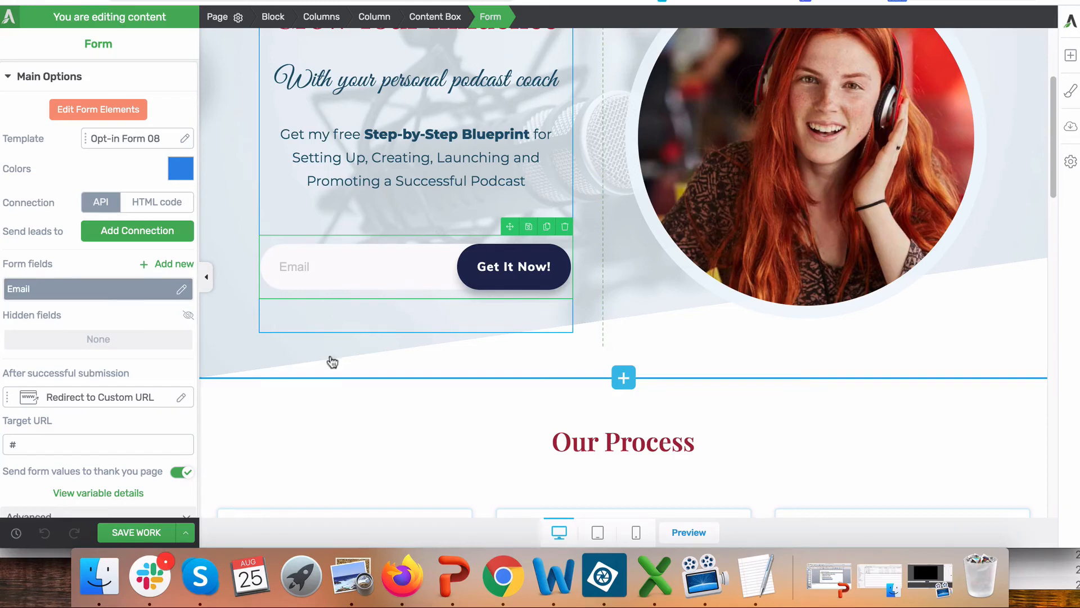
{"action": "double_click", "coordinate": [39, 441]}
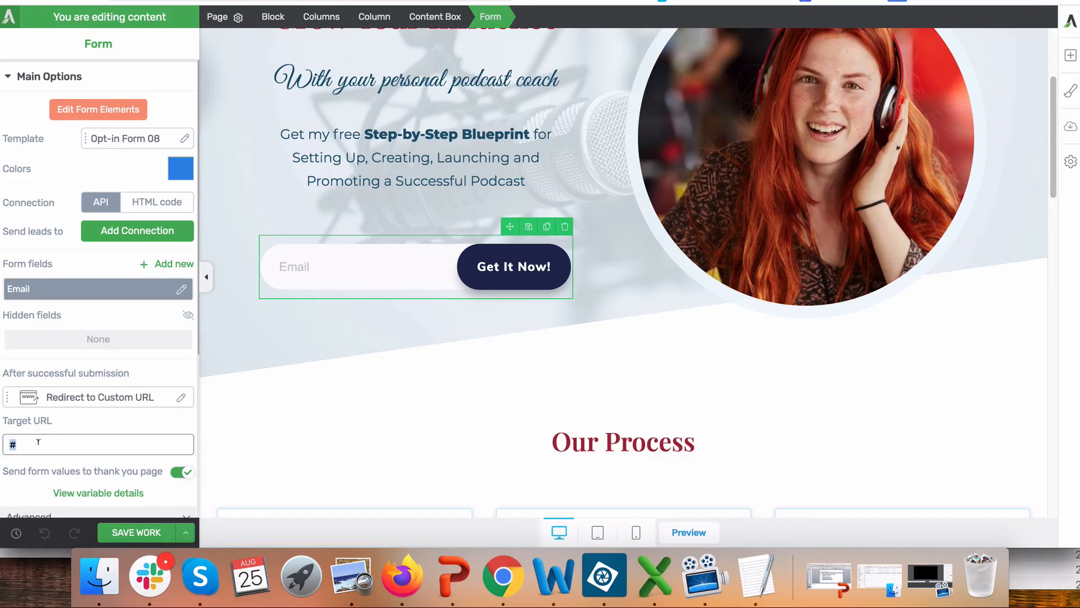
{"action": "key", "text": "super+v"}
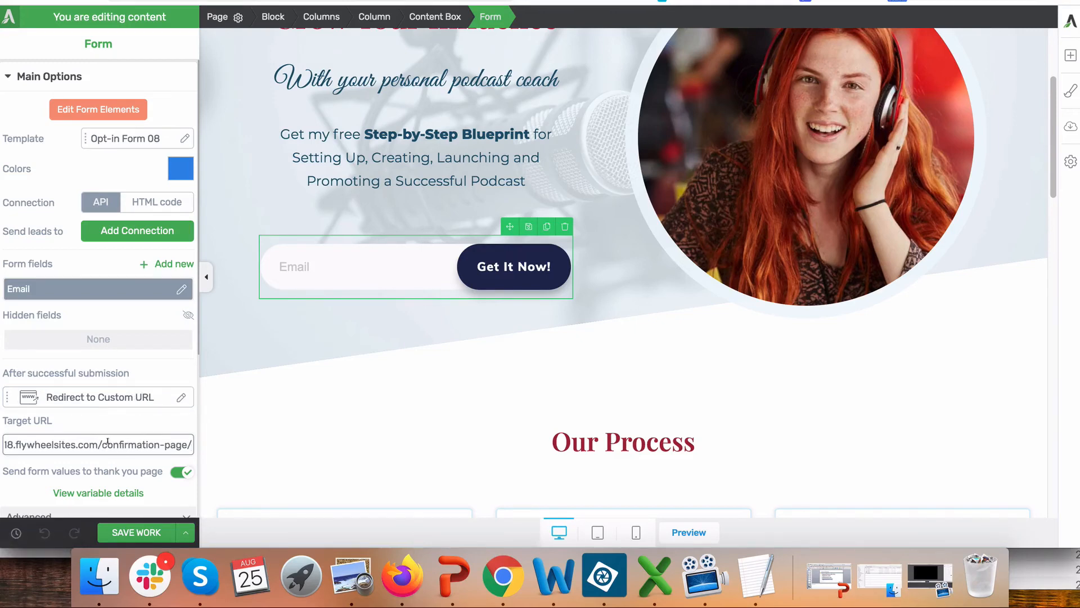
{"action": "scroll", "coordinate": [101, 439], "scroll_direction": "down", "scroll_amount": 3}
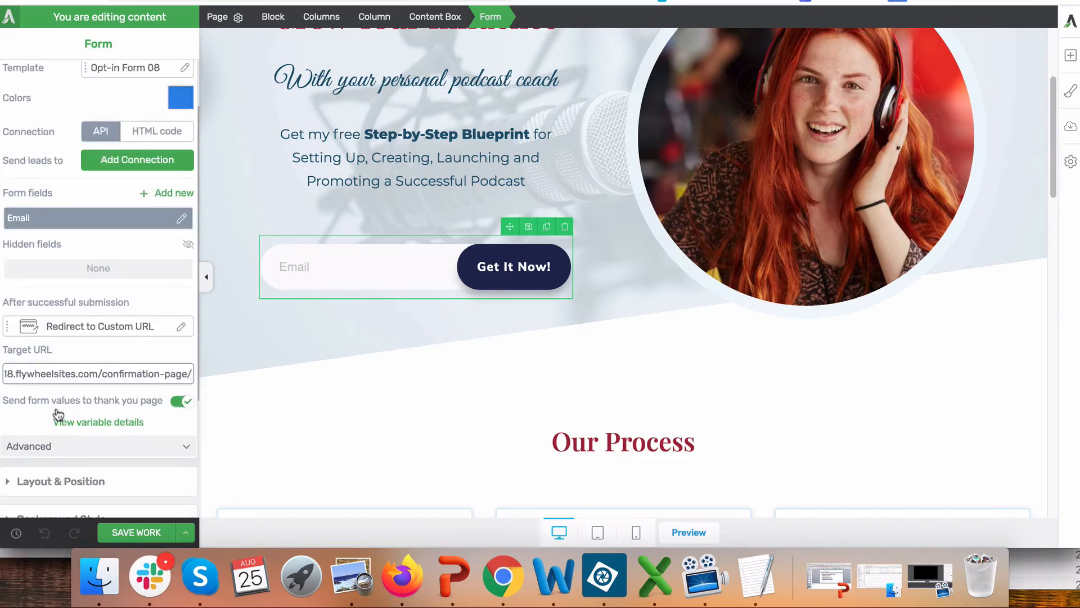
{"action": "left_click", "coordinate": [123, 539]}
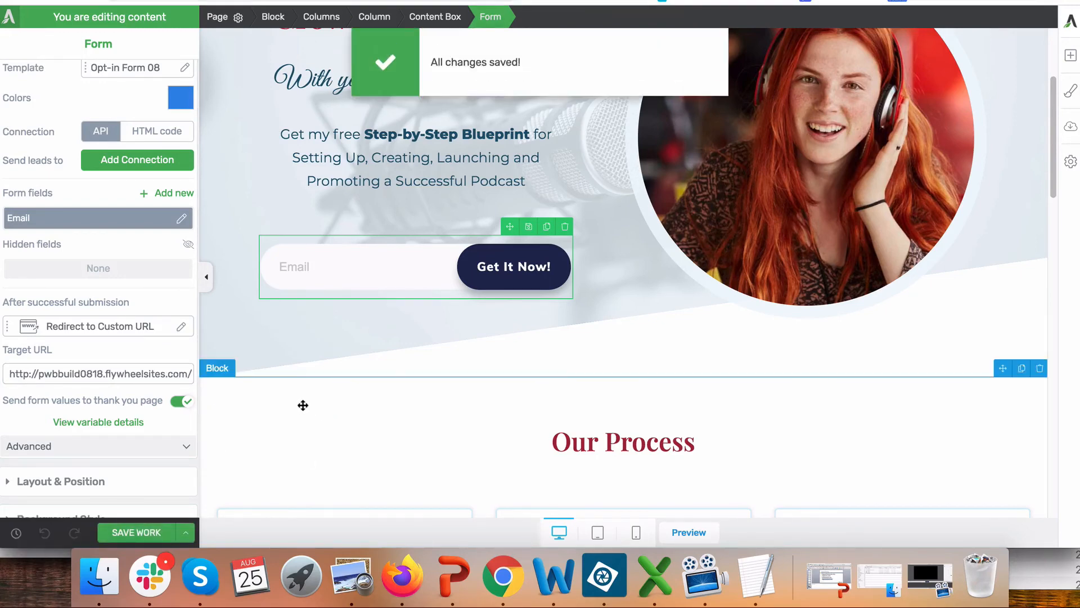
{"action": "scroll", "coordinate": [302, 405], "scroll_direction": "up", "scroll_amount": 5}
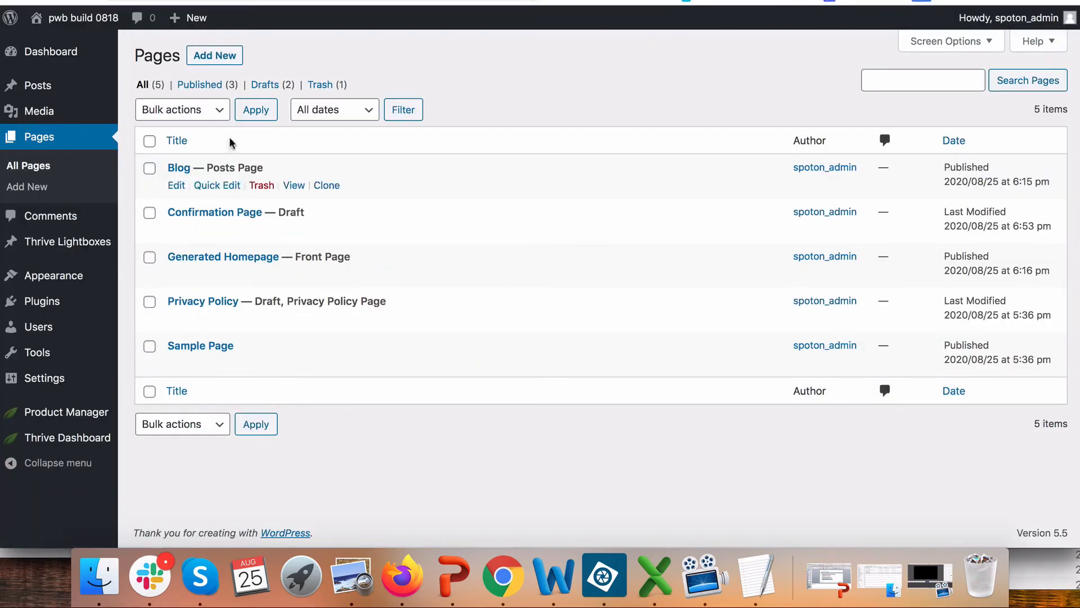
- Create a new WordPress page titled Contact and publish it
{"action": "left_click", "coordinate": [221, 57]}
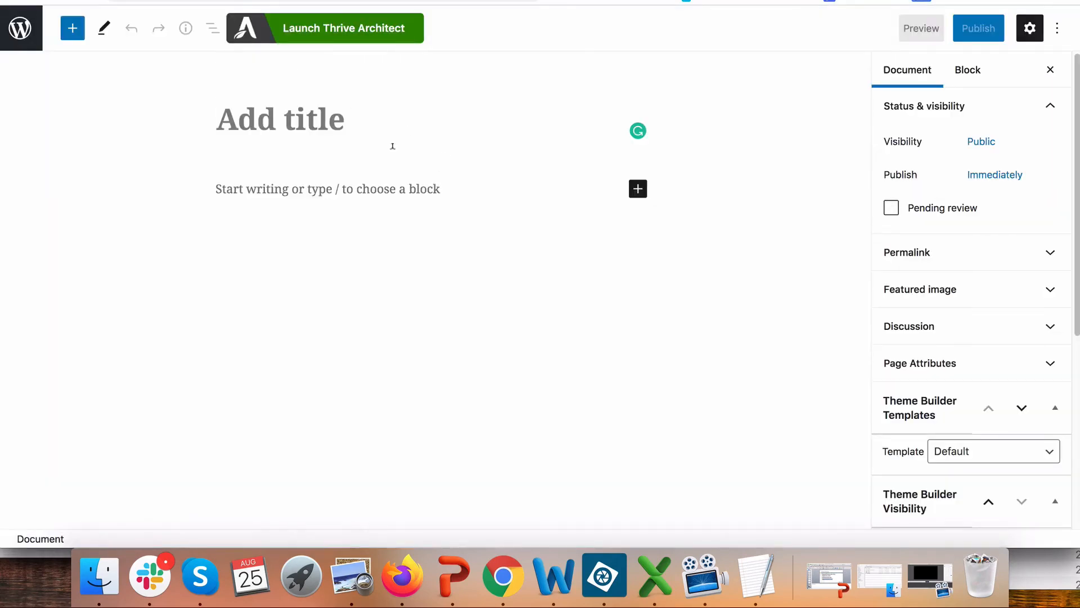
{"action": "type", "text": "Contact"}
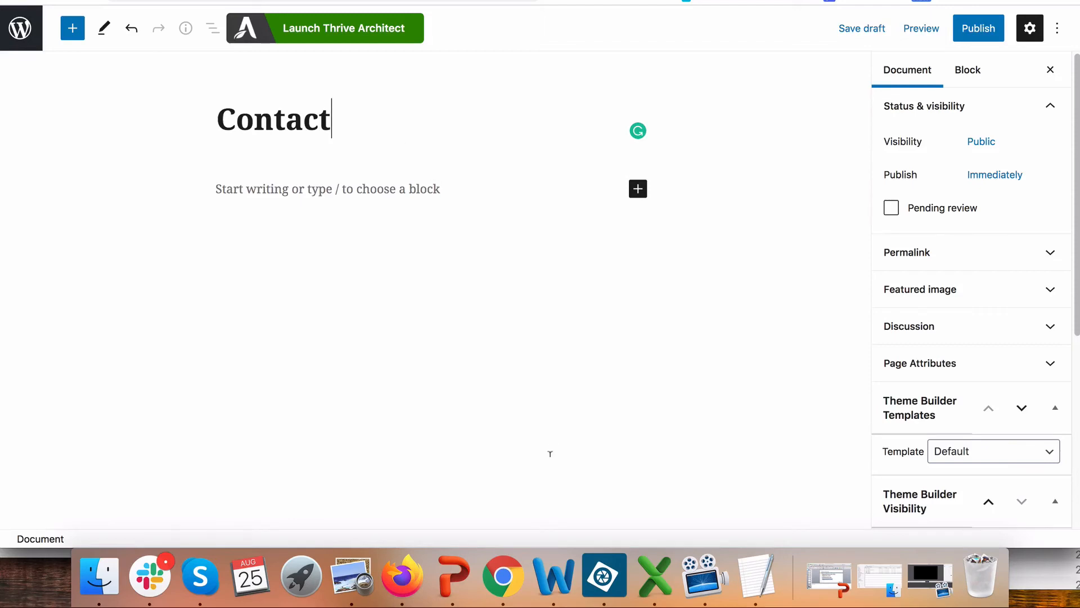
{"action": "left_click", "coordinate": [974, 29]}
{"action": "left_click", "coordinate": [934, 34]}
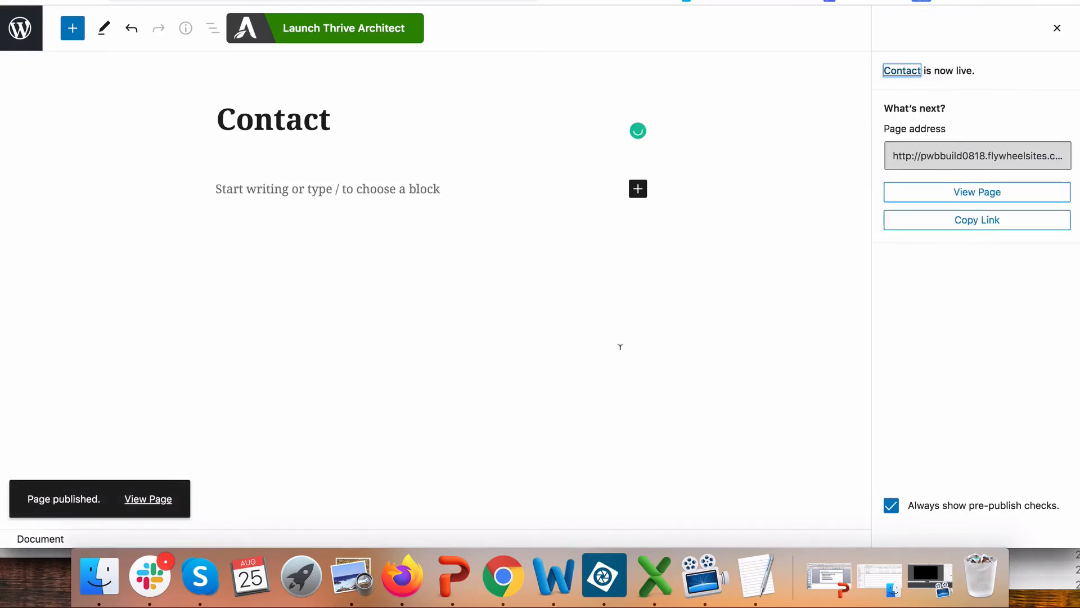
- Launch Thrive Architect for the page as a Blank Page with Header and Footer and insert the Contact Us block with the message form
{"action": "left_click", "coordinate": [346, 30]}
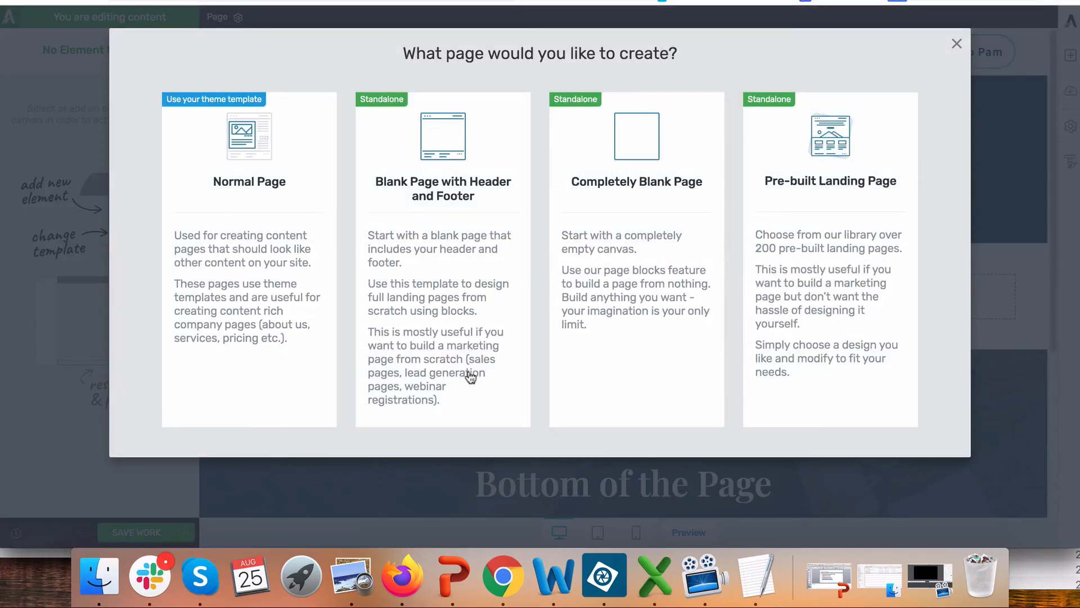
{"action": "left_click", "coordinate": [416, 194]}
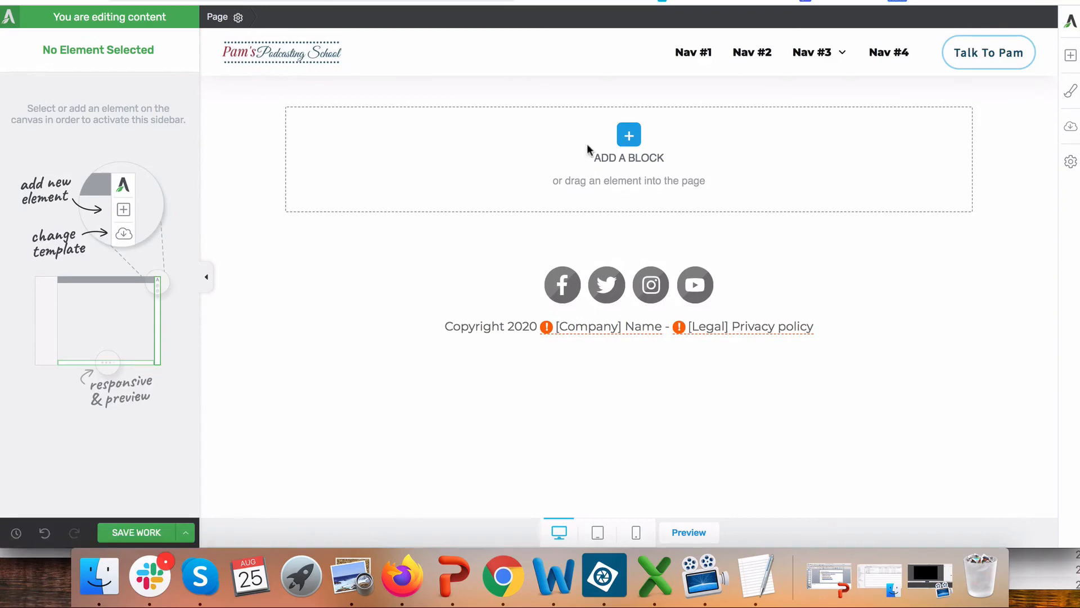
{"action": "left_click", "coordinate": [625, 135]}
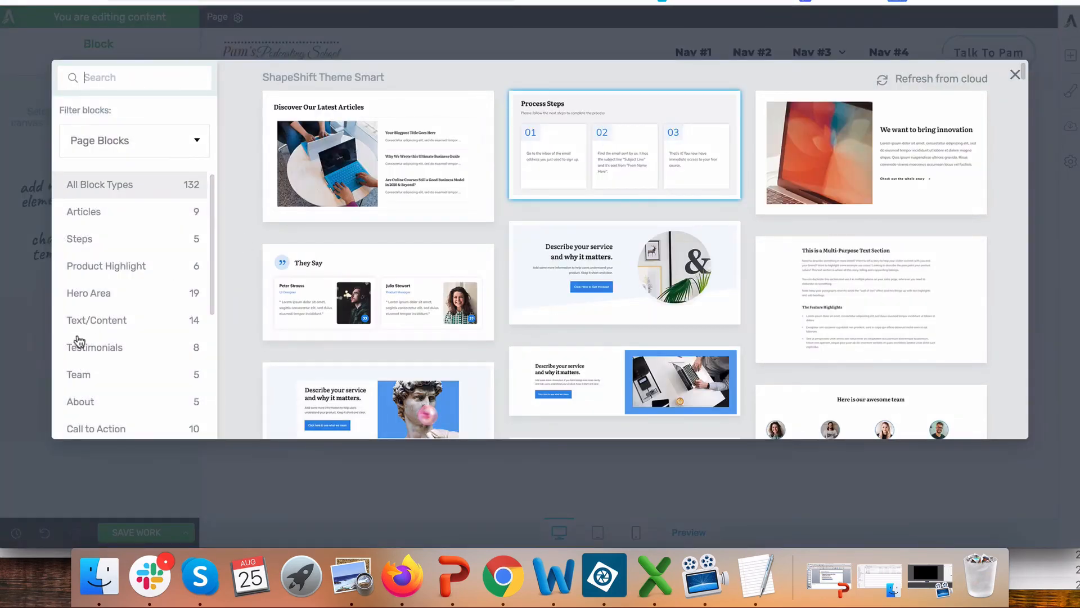
{"action": "scroll", "coordinate": [100, 385], "scroll_direction": "down", "scroll_amount": 5}
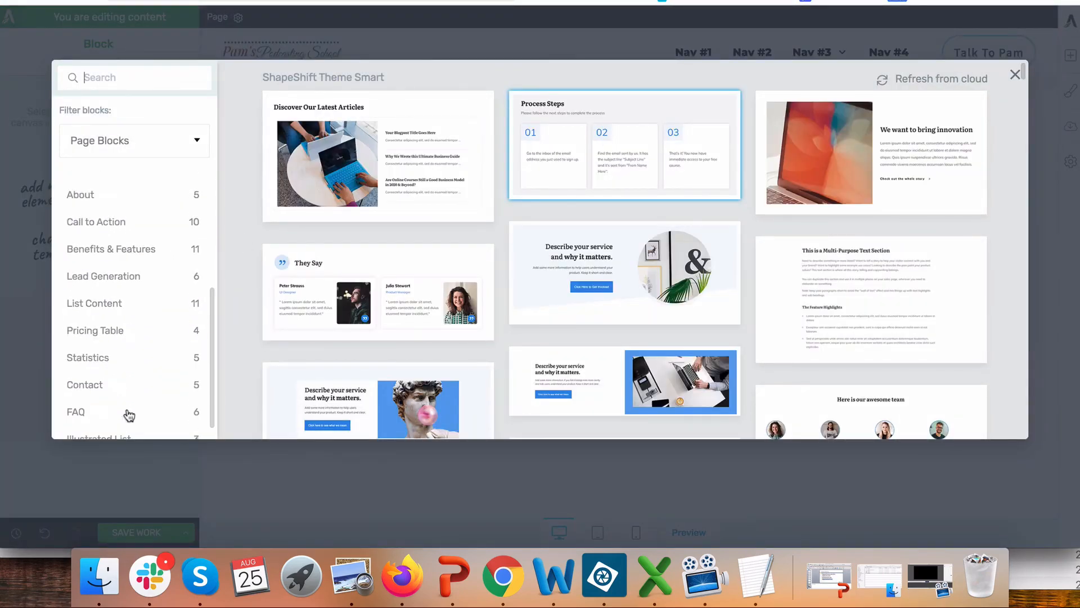
{"action": "left_click", "coordinate": [97, 389]}
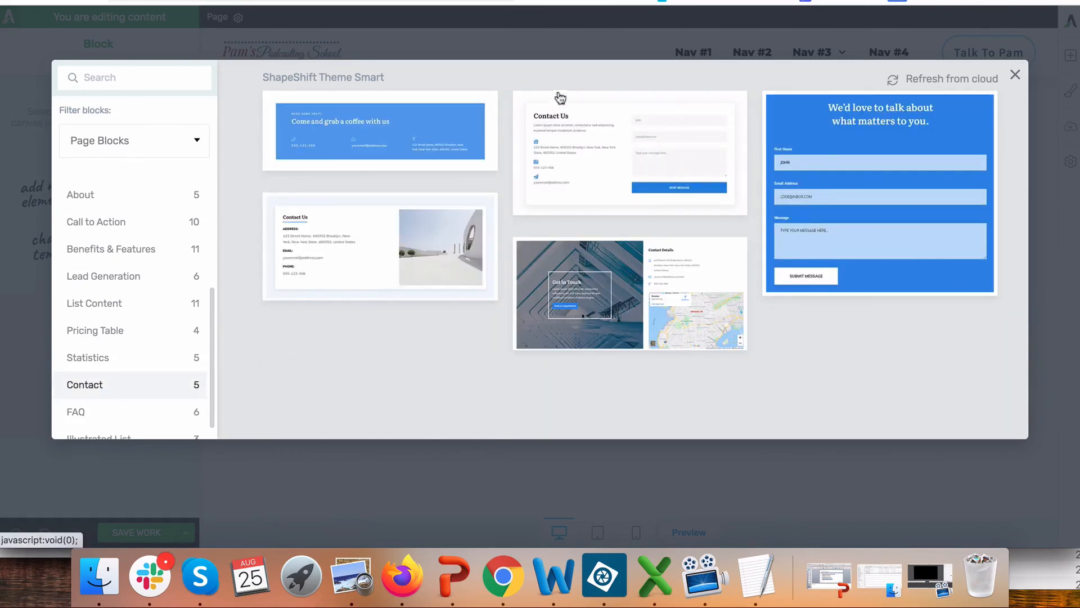
{"action": "left_click", "coordinate": [564, 115]}
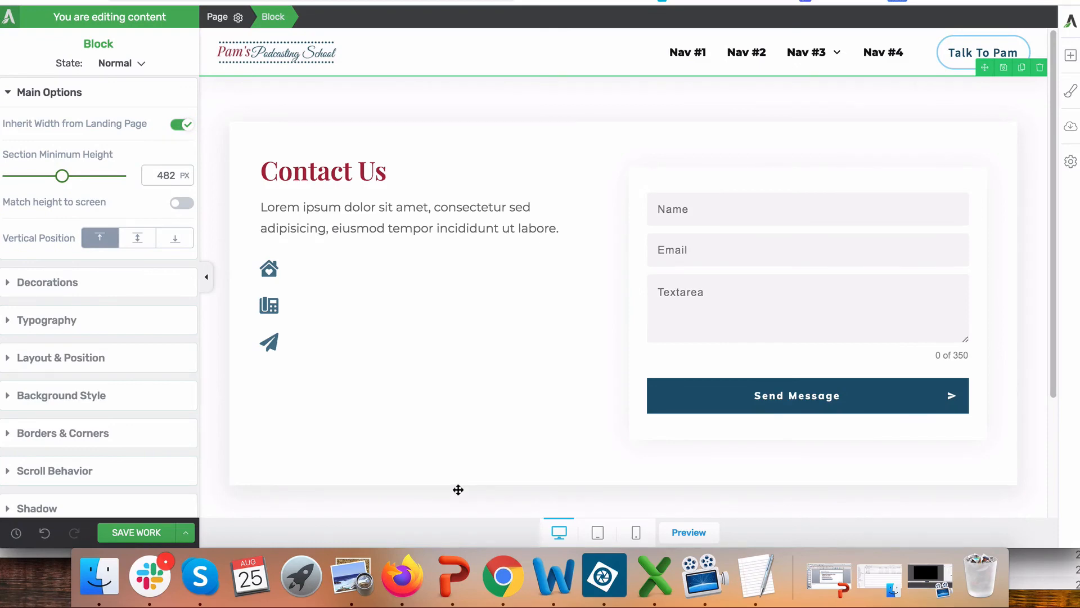
- Save the contact page, preview it, and return to its editor
{"action": "left_click", "coordinate": [135, 533]}
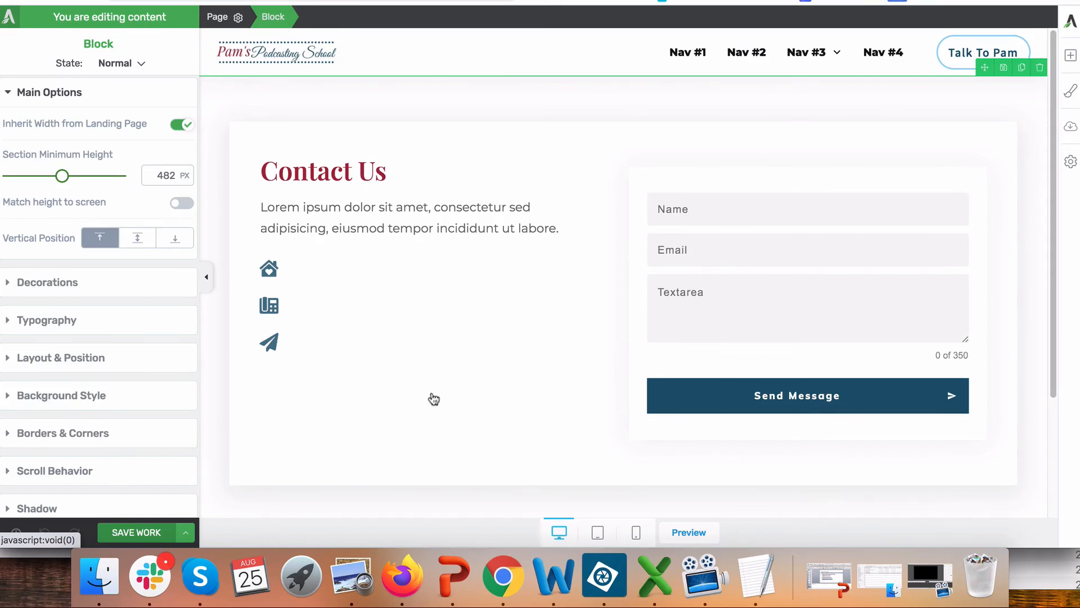
{"action": "left_click", "coordinate": [684, 532]}
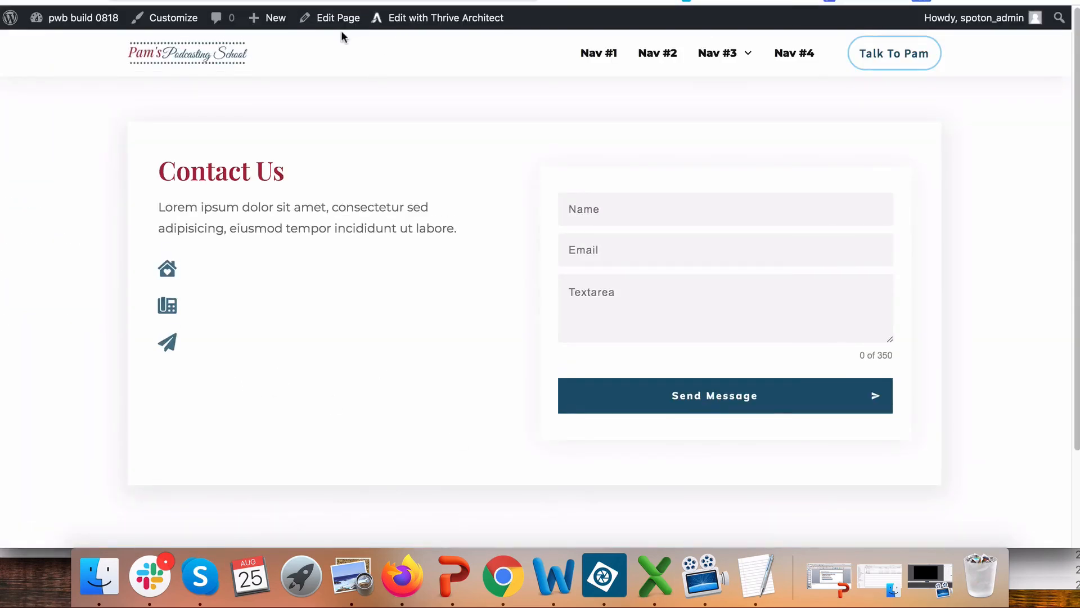
{"action": "key", "text": "ctrl+shift+Tab"}
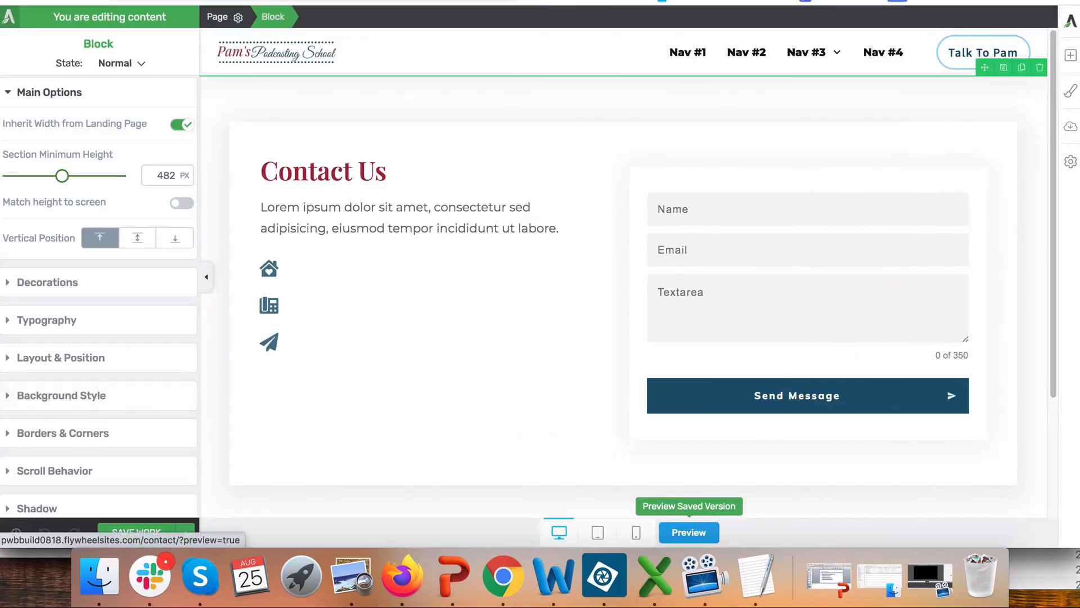
- Edit the header's custom menu, deleting the items Subnav #1, Subnav #2, Nav #3 and Nav #2
{"action": "left_click", "coordinate": [385, 45]}
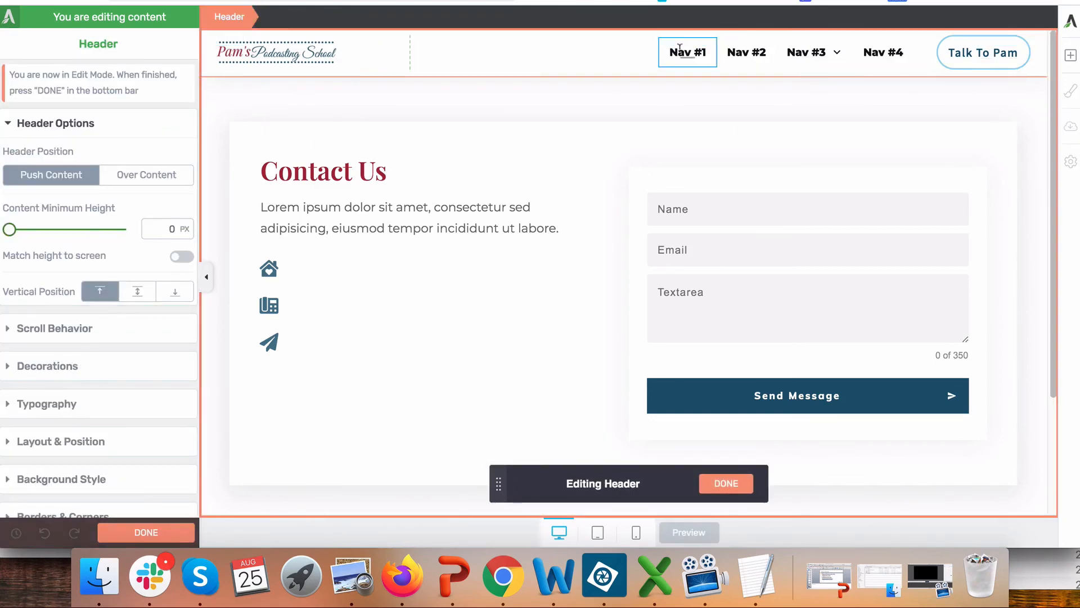
{"action": "left_click", "coordinate": [749, 38]}
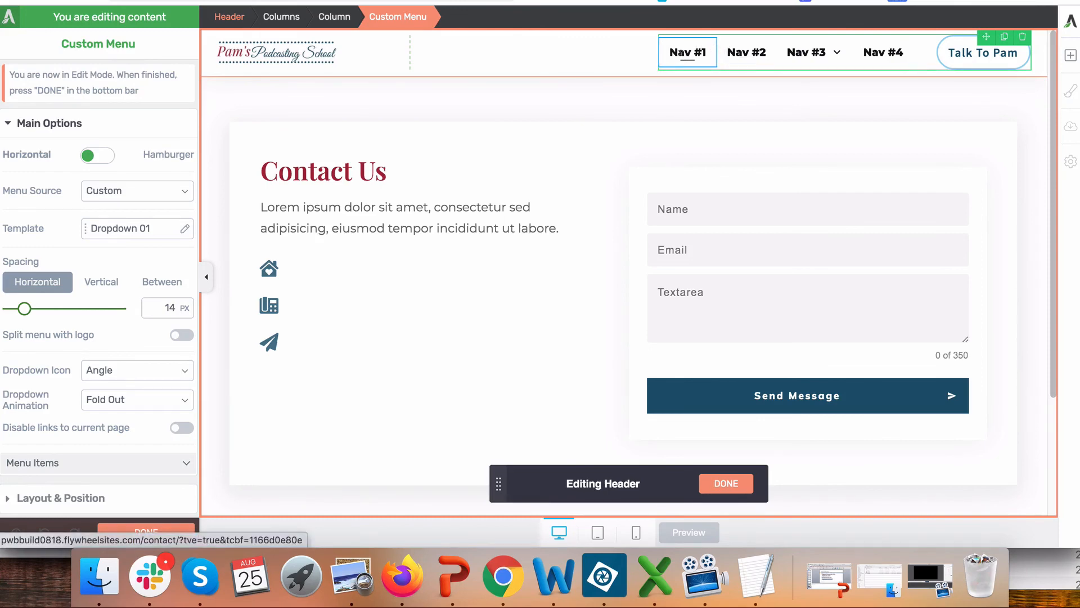
{"action": "left_click", "coordinate": [686, 53]}
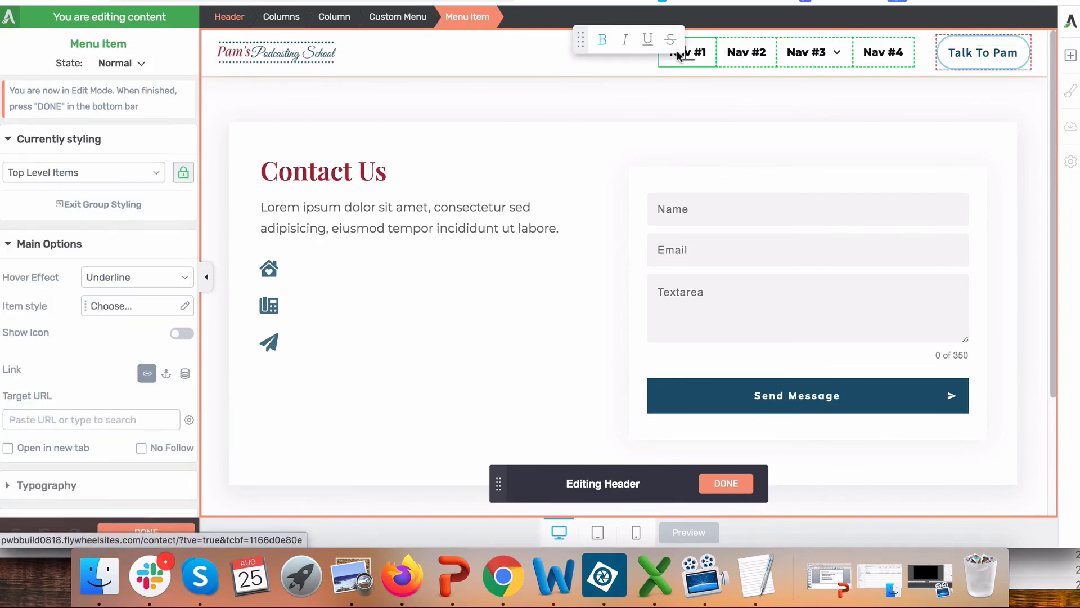
{"action": "left_click", "coordinate": [390, 17]}
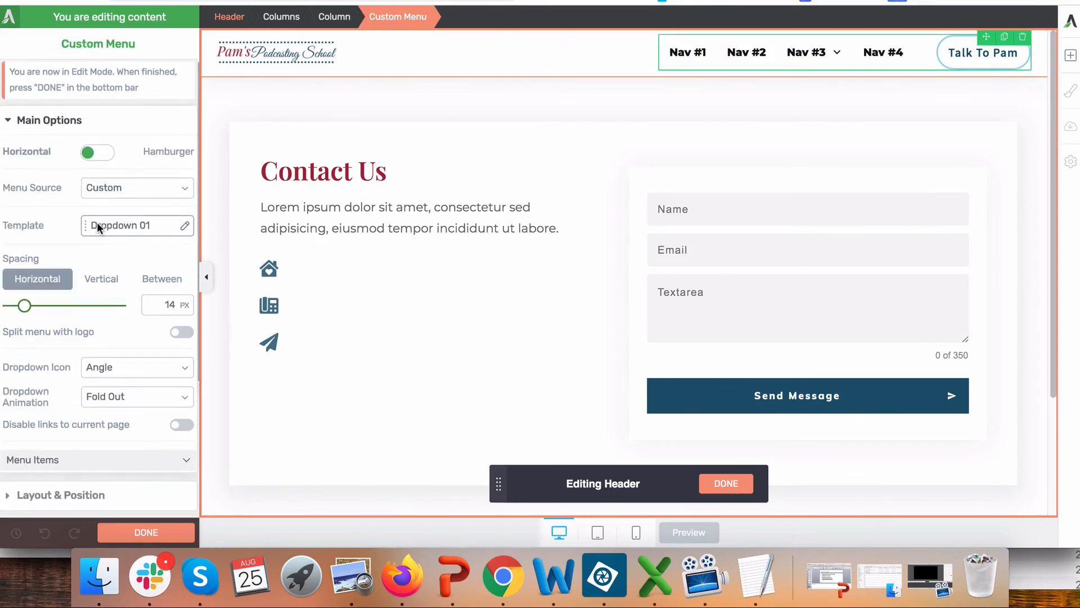
{"action": "scroll", "coordinate": [99, 219], "scroll_direction": "down", "scroll_amount": 3}
{"action": "scroll", "coordinate": [103, 213], "scroll_direction": "up", "scroll_amount": 3}
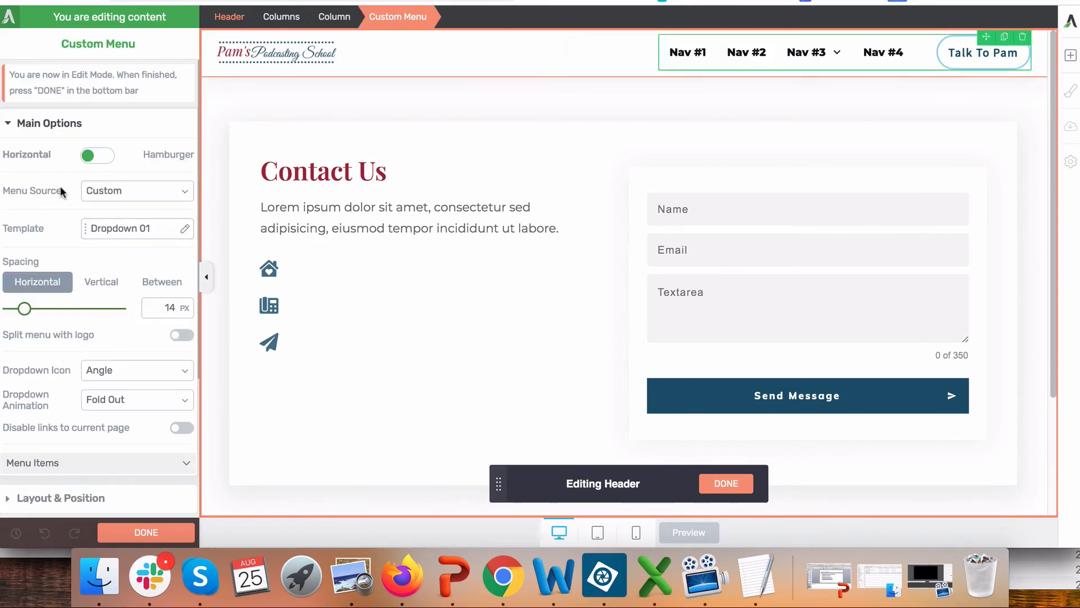
{"action": "scroll", "coordinate": [63, 189], "scroll_direction": "down", "scroll_amount": 5}
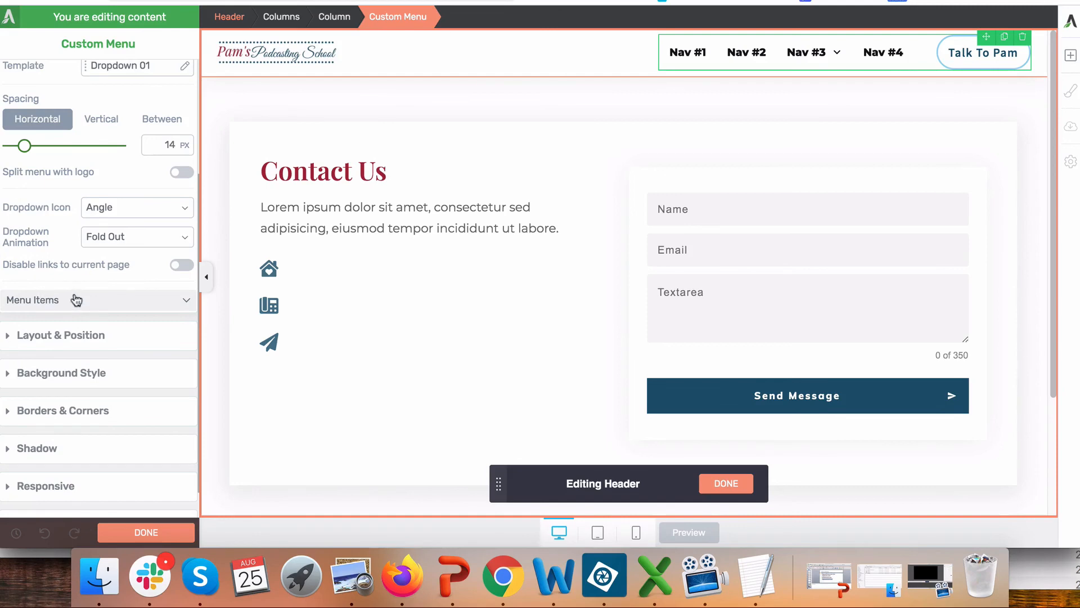
{"action": "left_click", "coordinate": [76, 300]}
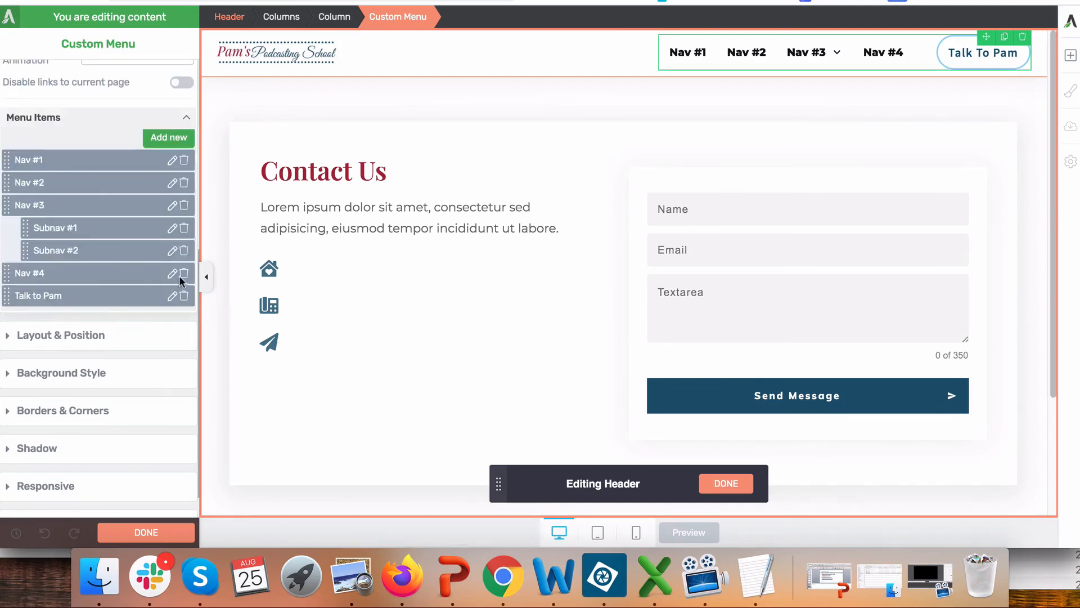
{"action": "left_click", "coordinate": [183, 229]}
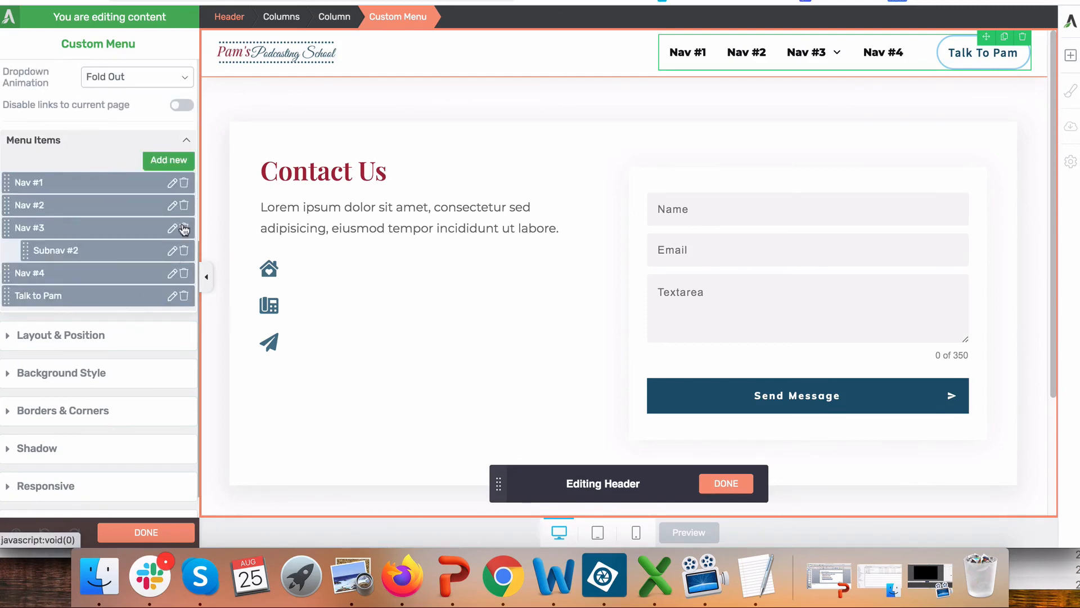
{"action": "left_click", "coordinate": [183, 248]}
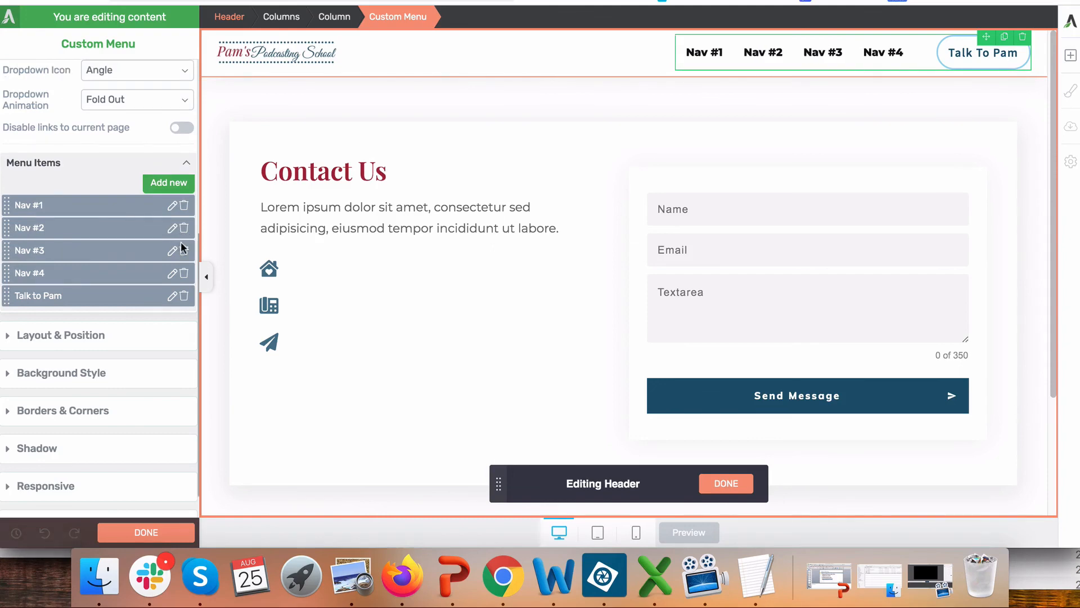
{"action": "left_click", "coordinate": [184, 250]}
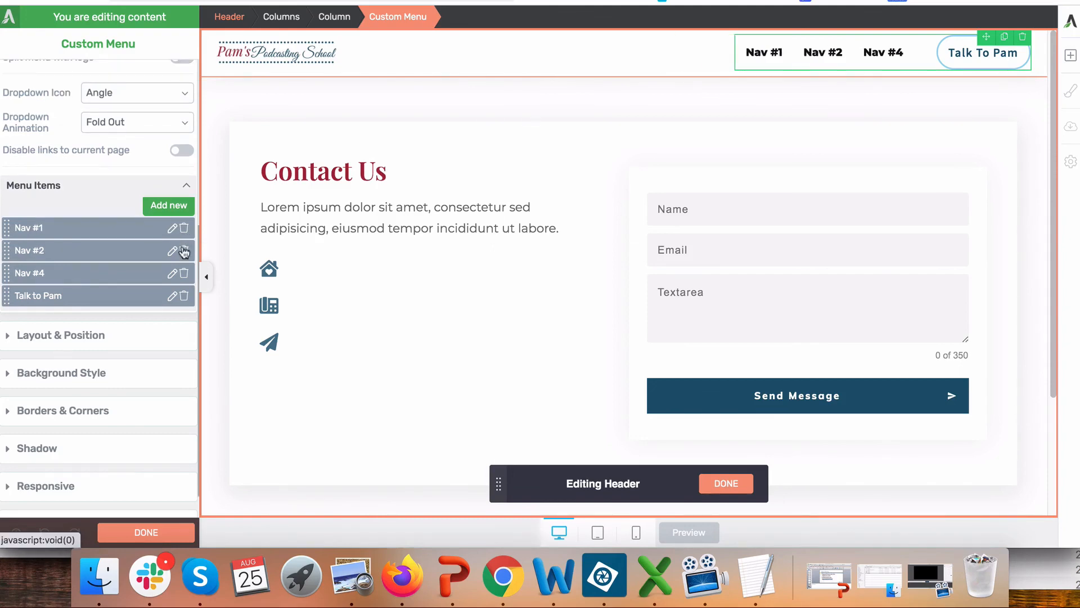
{"action": "left_click", "coordinate": [183, 251]}
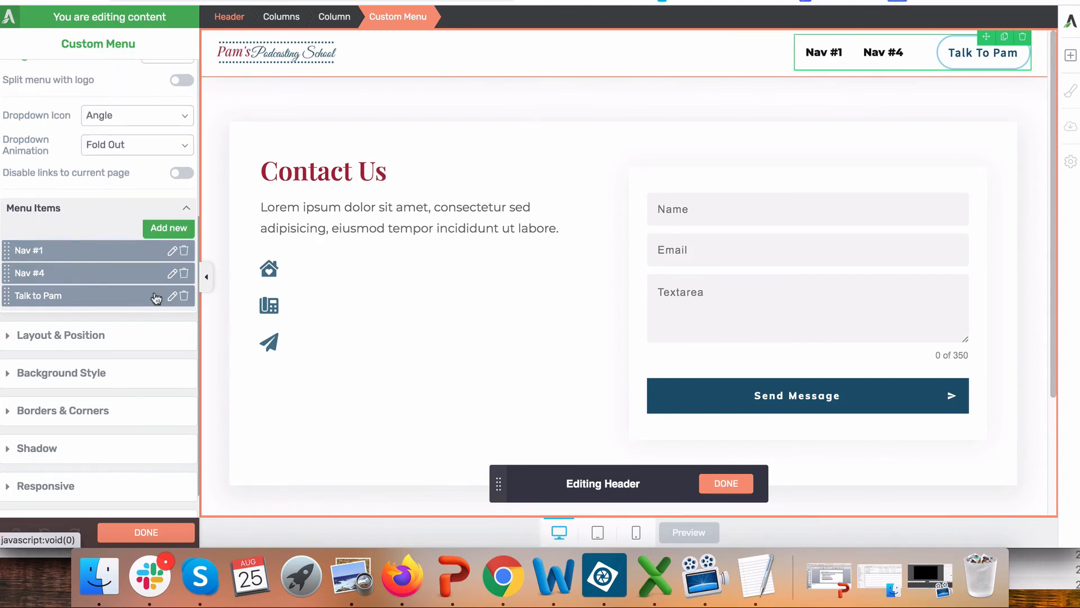
- Rename the menu item Nav #1 as Home and link it to the site's homepage at pwbbuild0818.flywheelsites.com
{"action": "left_click", "coordinate": [172, 251]}
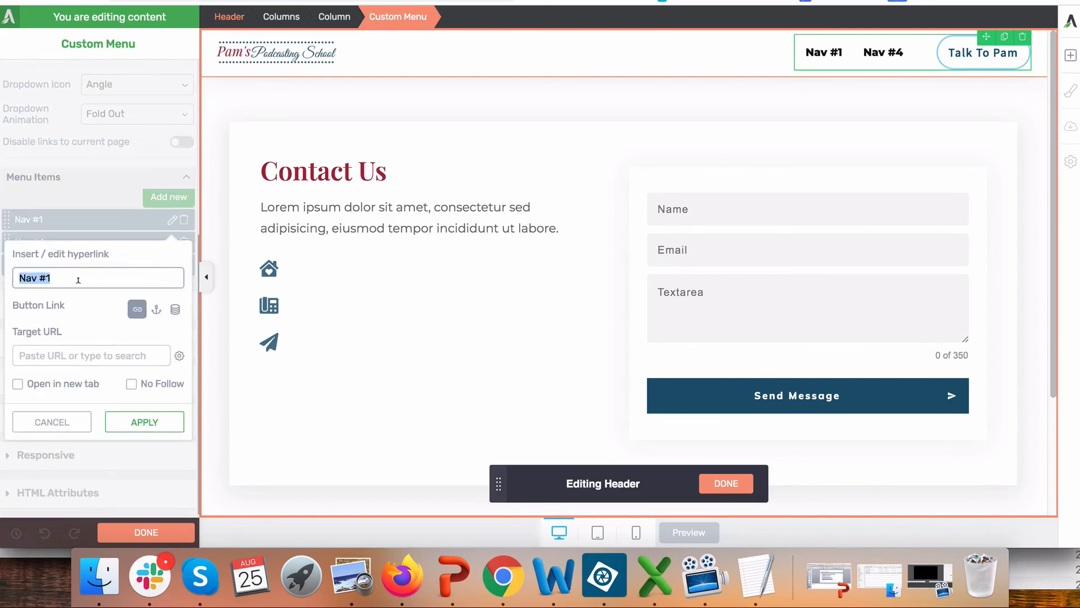
{"action": "type", "text": "Home"}
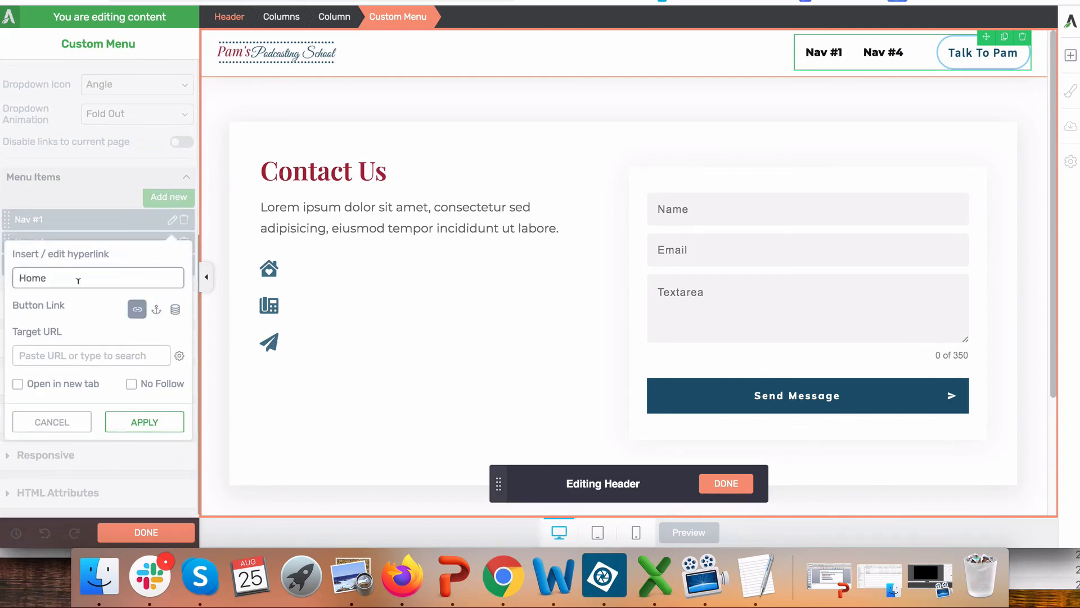
{"action": "left_click", "coordinate": [76, 363]}
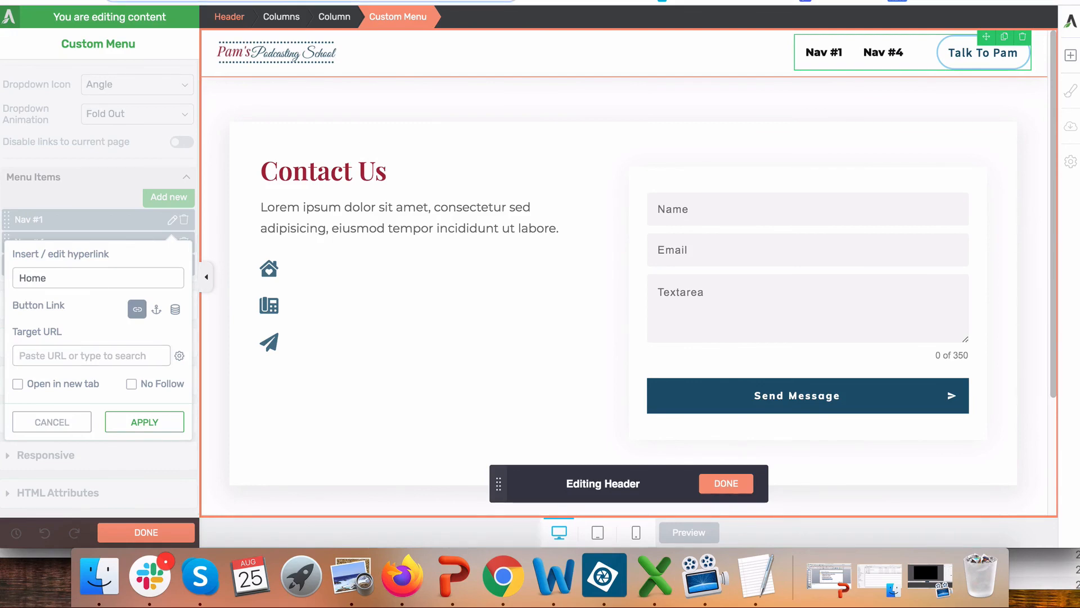
{"action": "right_click", "coordinate": [228, 1]}
{"action": "left_click", "coordinate": [256, 105]}
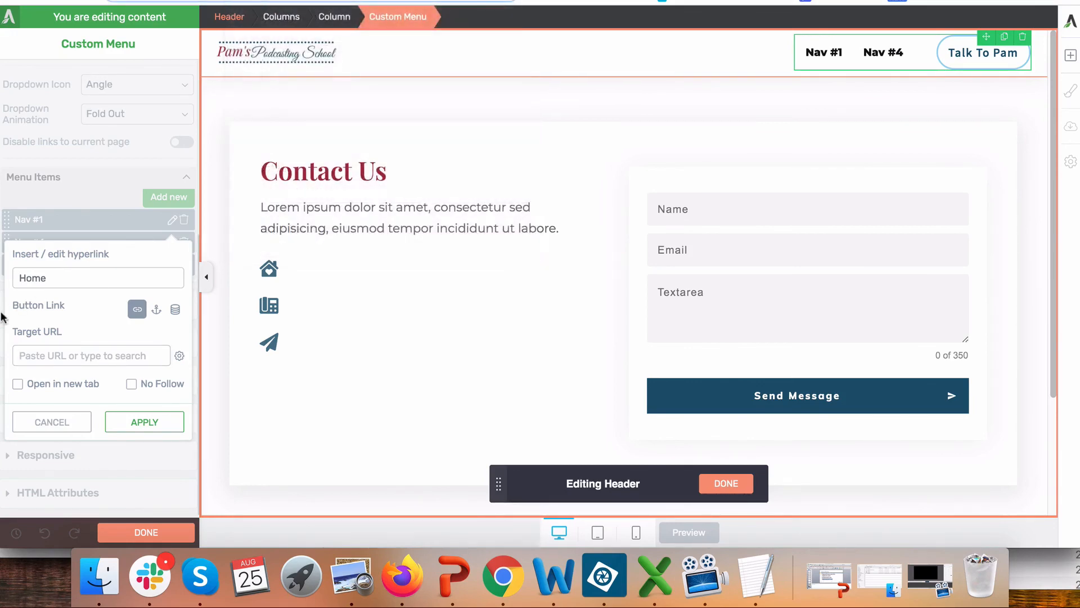
{"action": "left_click", "coordinate": [39, 354]}
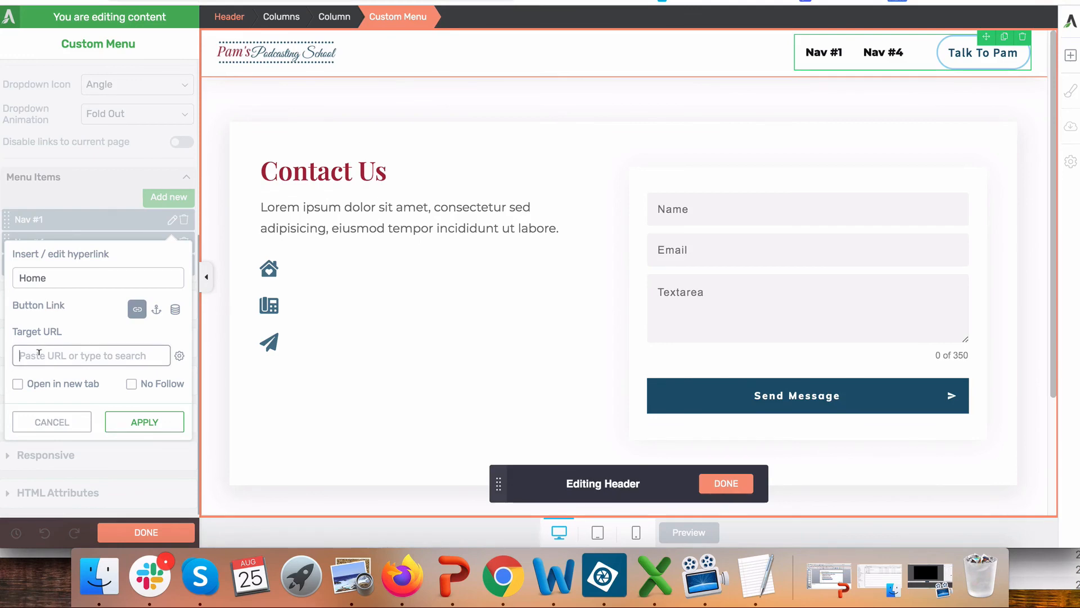
{"action": "key", "text": "super+v"}
{"action": "left_click", "coordinate": [147, 419]}
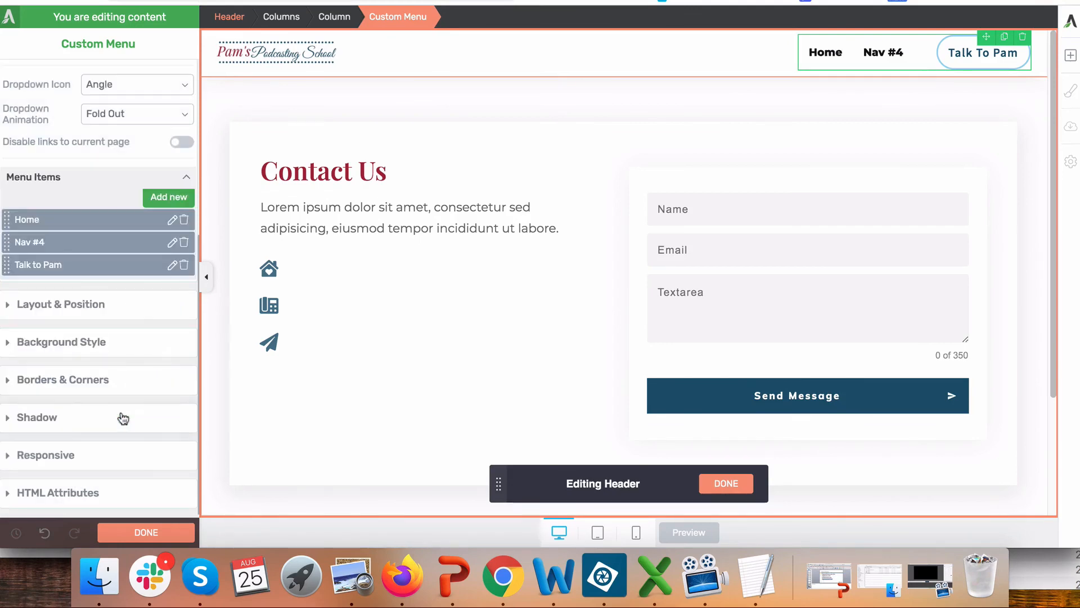
- Delete the menu item Nav #4 and link the Talk to Pam item to the Contact page
{"action": "left_click", "coordinate": [184, 243]}
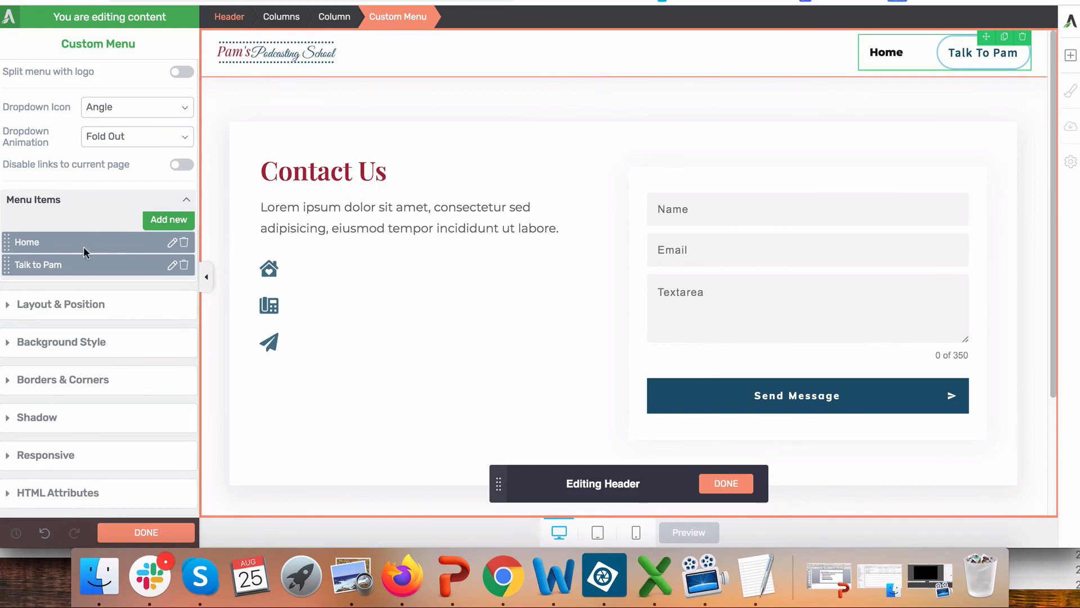
{"action": "left_click", "coordinate": [170, 266]}
{"action": "left_click", "coordinate": [64, 396]}
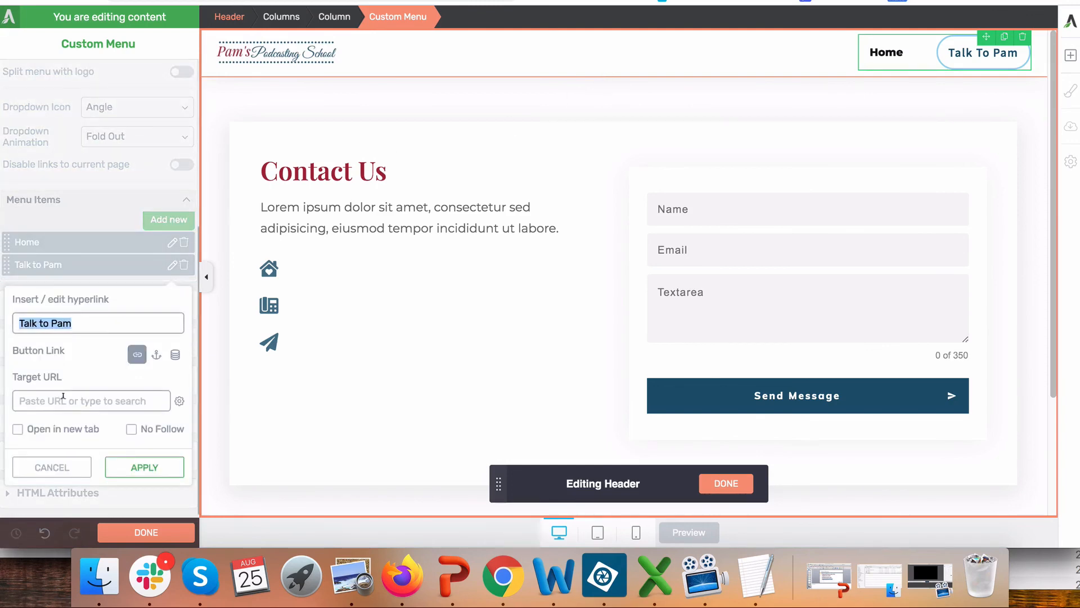
{"action": "type", "text": "cont"}
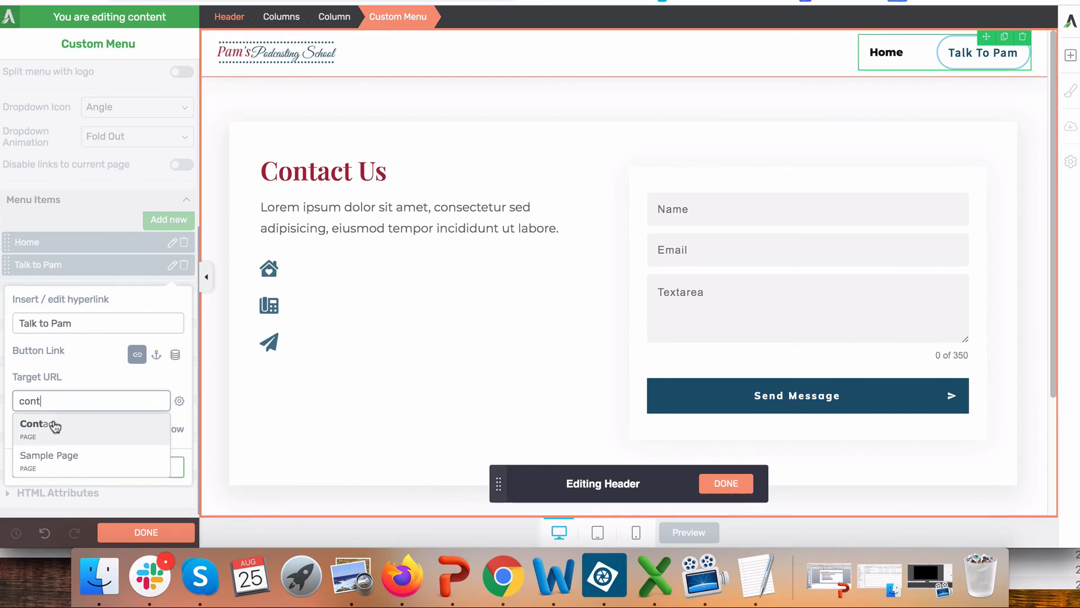
{"action": "left_click", "coordinate": [55, 426]}
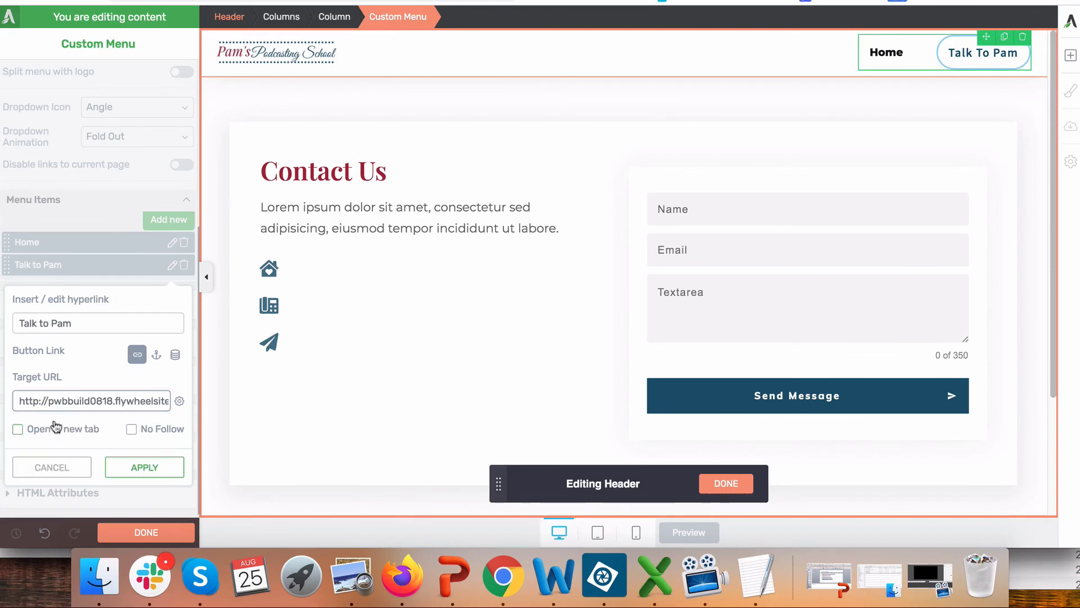
{"action": "left_click", "coordinate": [111, 466]}
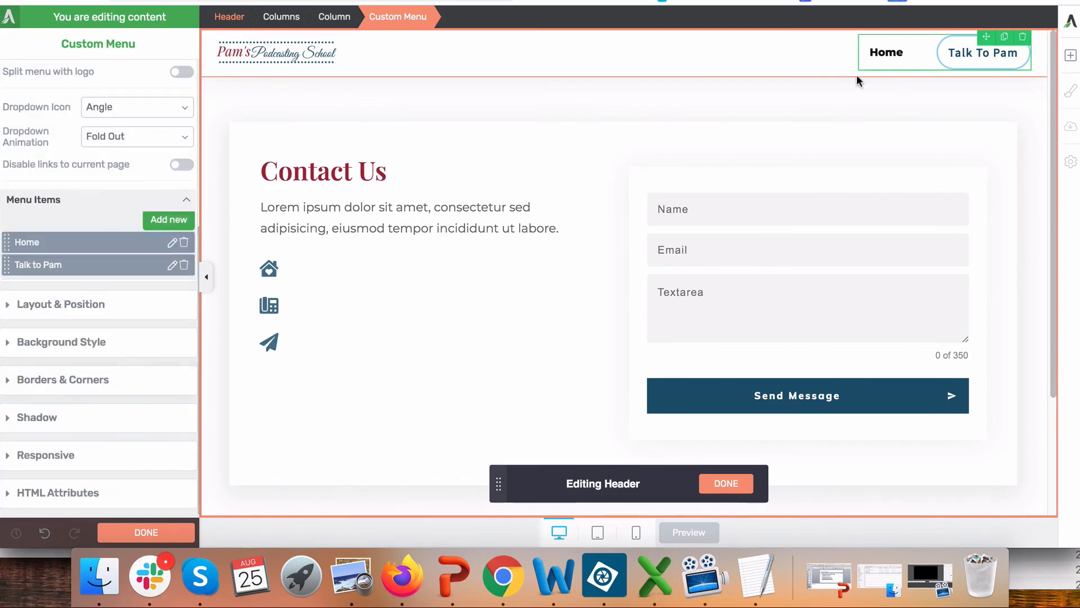
- Set the Home menu item's text color to the saved Mexican Red, #a72436, then finish the header edit and save the page
{"action": "left_click", "coordinate": [882, 52]}
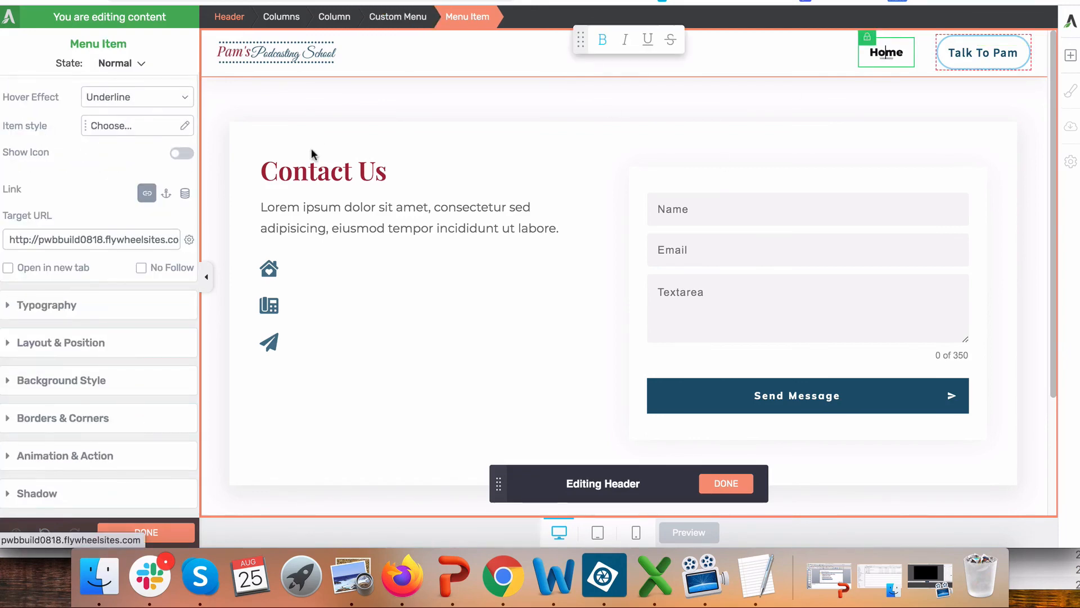
{"action": "scroll", "coordinate": [22, 194], "scroll_direction": "down", "scroll_amount": 5}
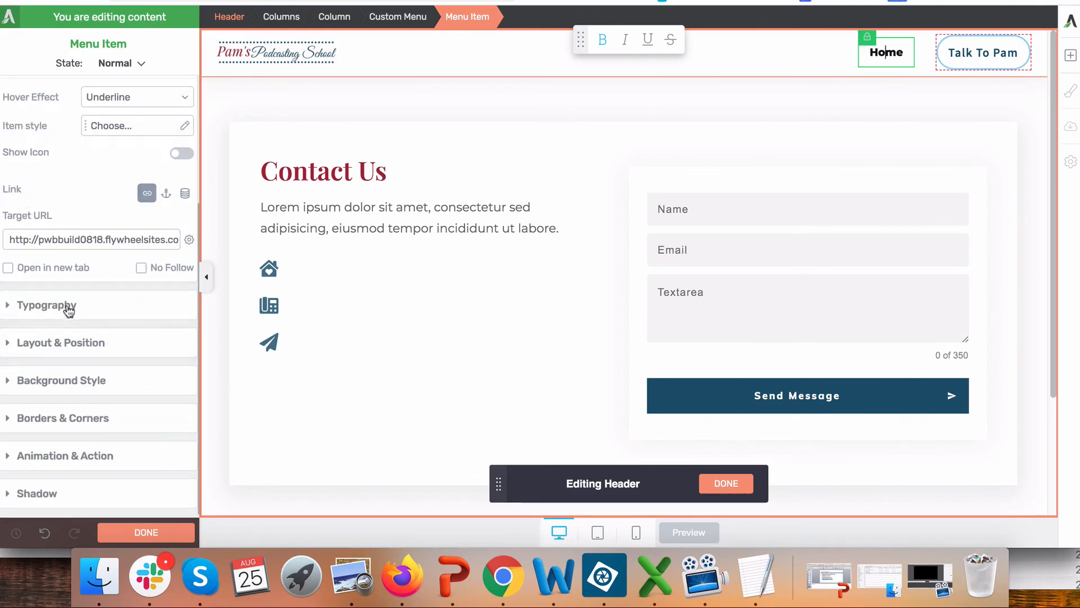
{"action": "left_click", "coordinate": [69, 307]}
{"action": "scroll", "coordinate": [61, 271], "scroll_direction": "up", "scroll_amount": 4}
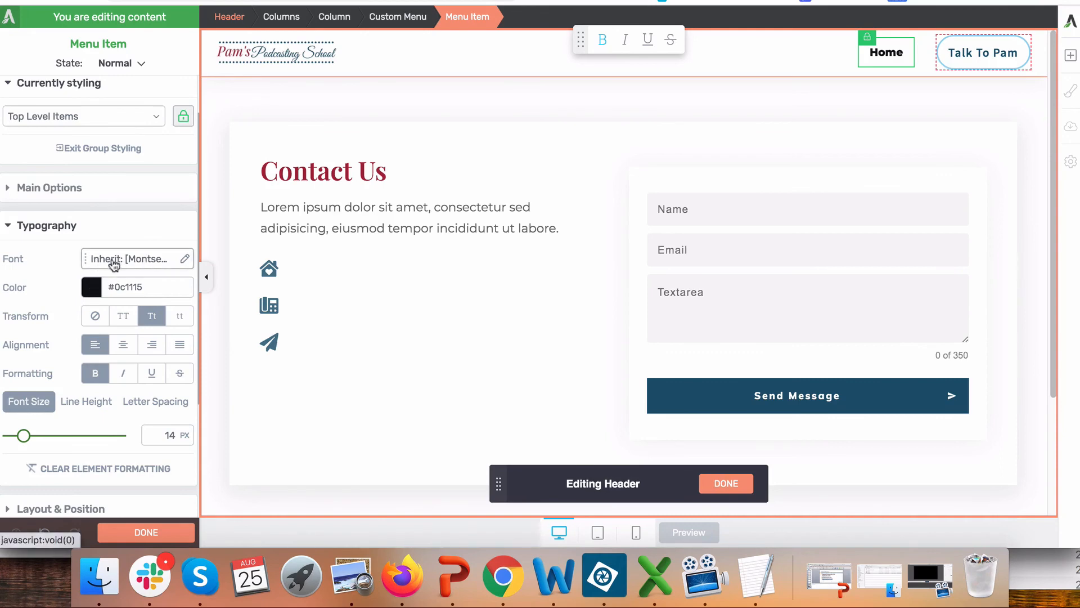
{"action": "left_click", "coordinate": [88, 288]}
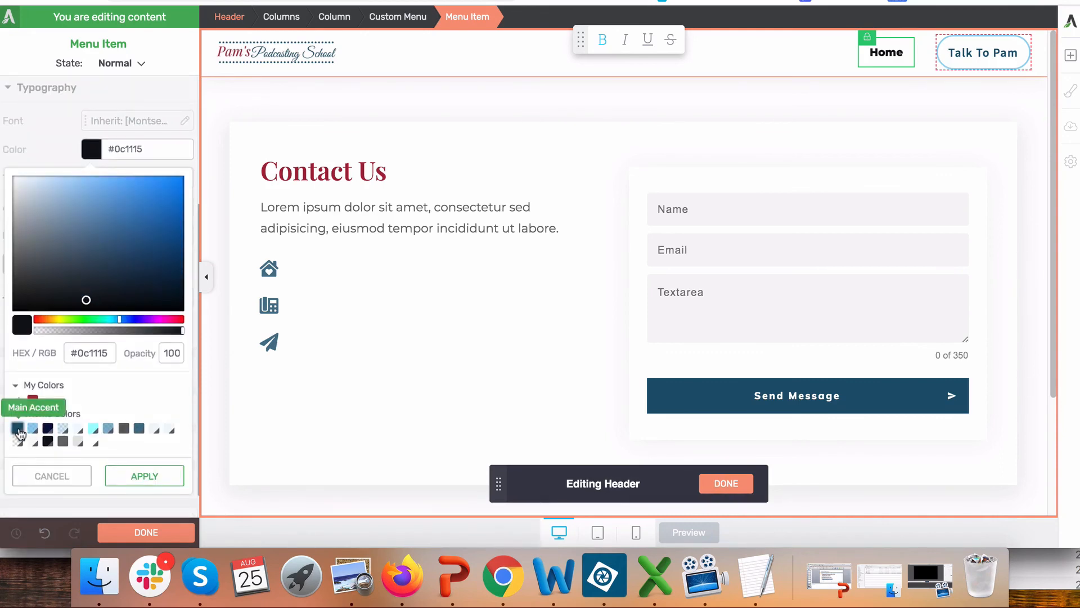
{"action": "left_click", "coordinate": [33, 400]}
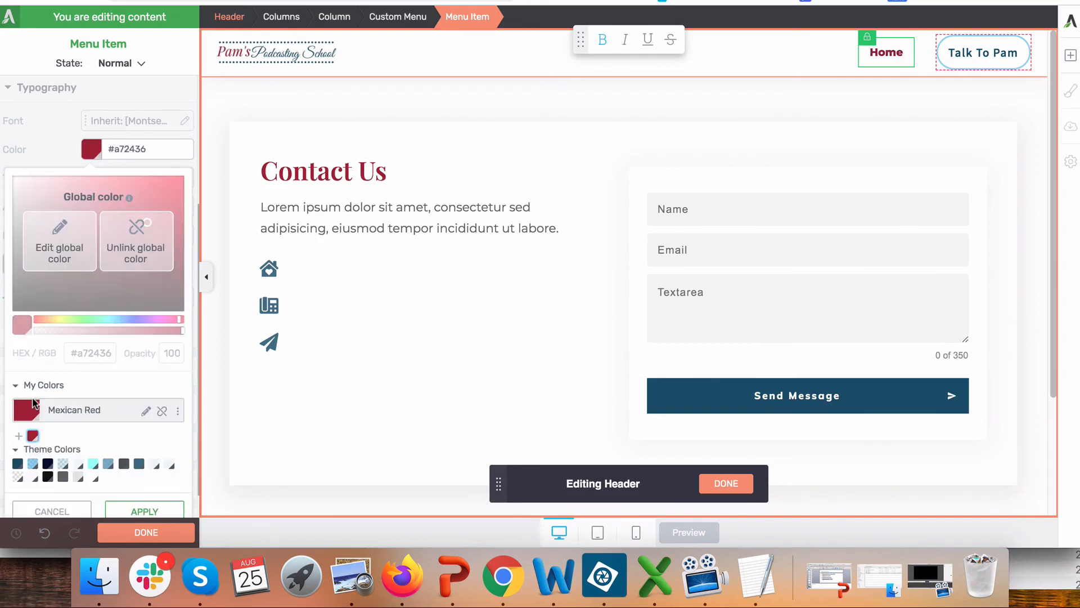
{"action": "left_click", "coordinate": [141, 511]}
{"action": "left_click", "coordinate": [147, 532]}
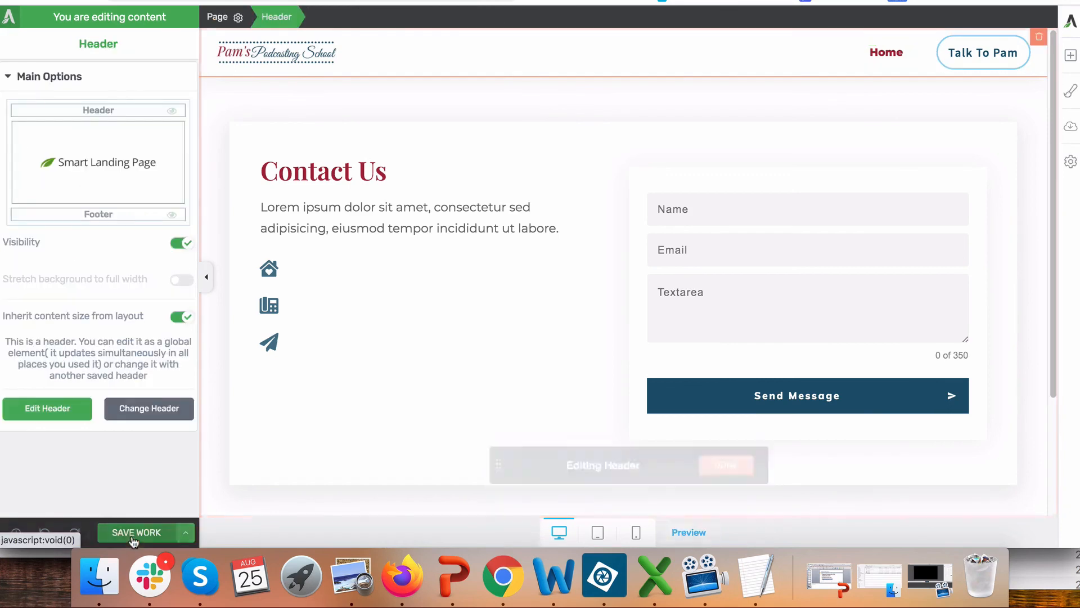
{"action": "left_click", "coordinate": [135, 532]}
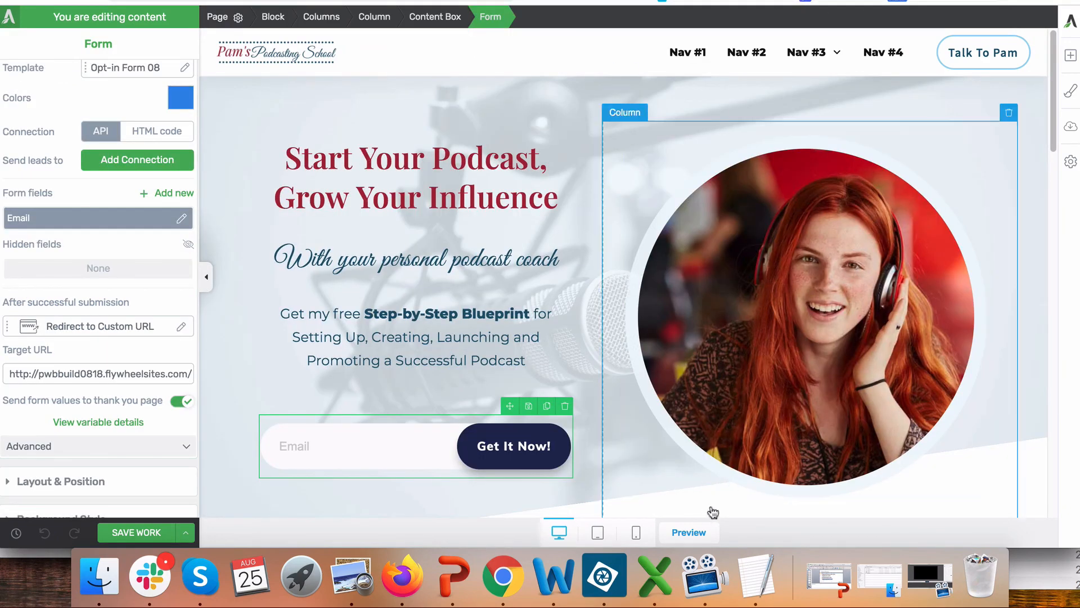
- Preview the homepage and look through it from the header to the subscriber sign-up section and back
{"action": "left_click", "coordinate": [688, 533]}
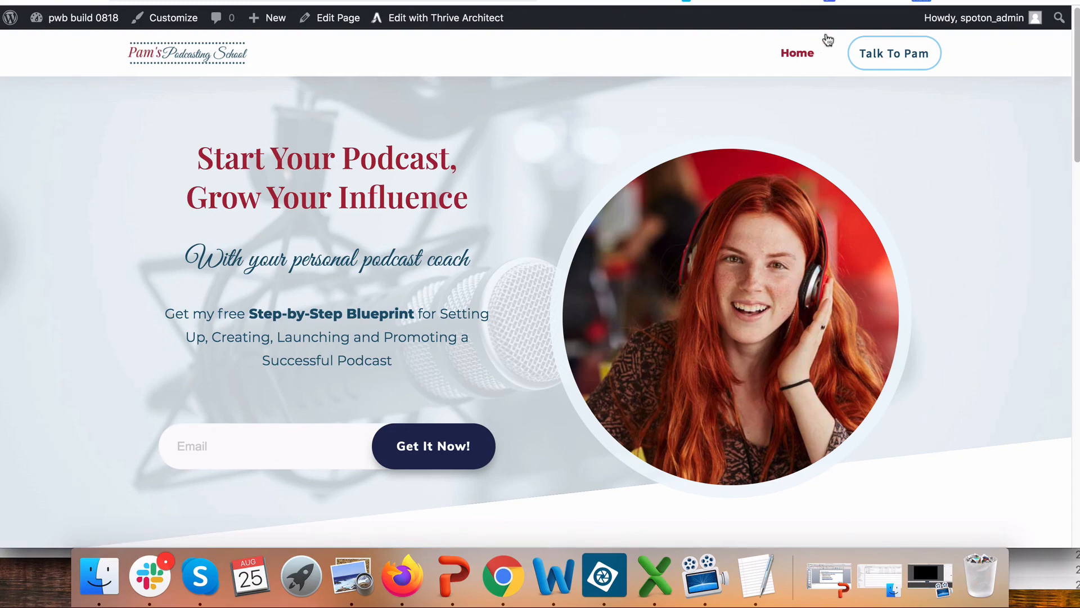
{"action": "scroll", "coordinate": [467, 164], "scroll_direction": "down", "scroll_amount": 12}
{"action": "scroll", "coordinate": [468, 164], "scroll_direction": "down", "scroll_amount": 8}
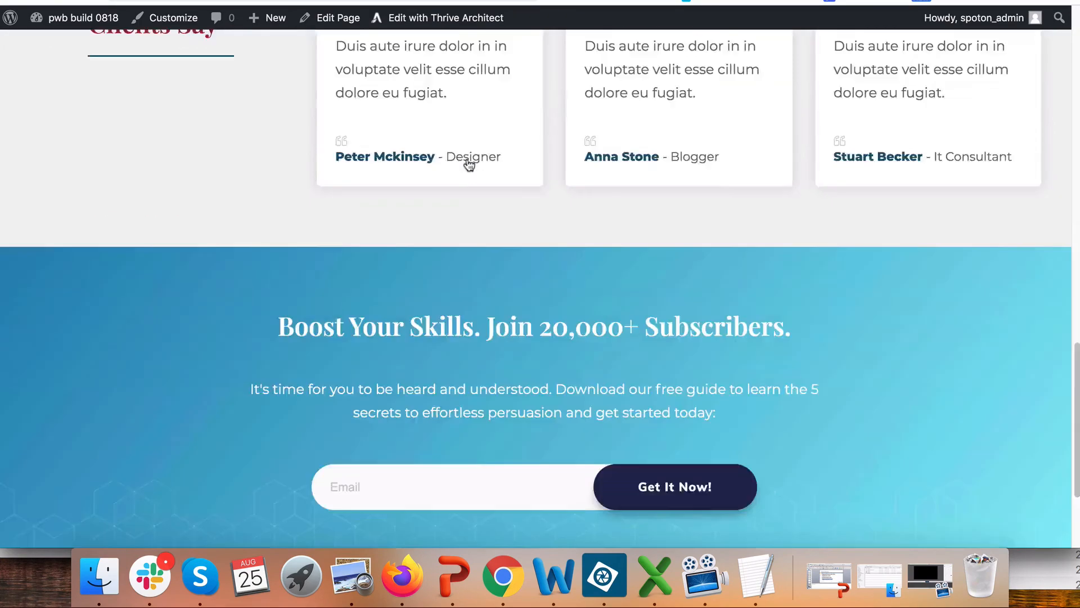
{"action": "scroll", "coordinate": [469, 164], "scroll_direction": "up", "scroll_amount": 20}
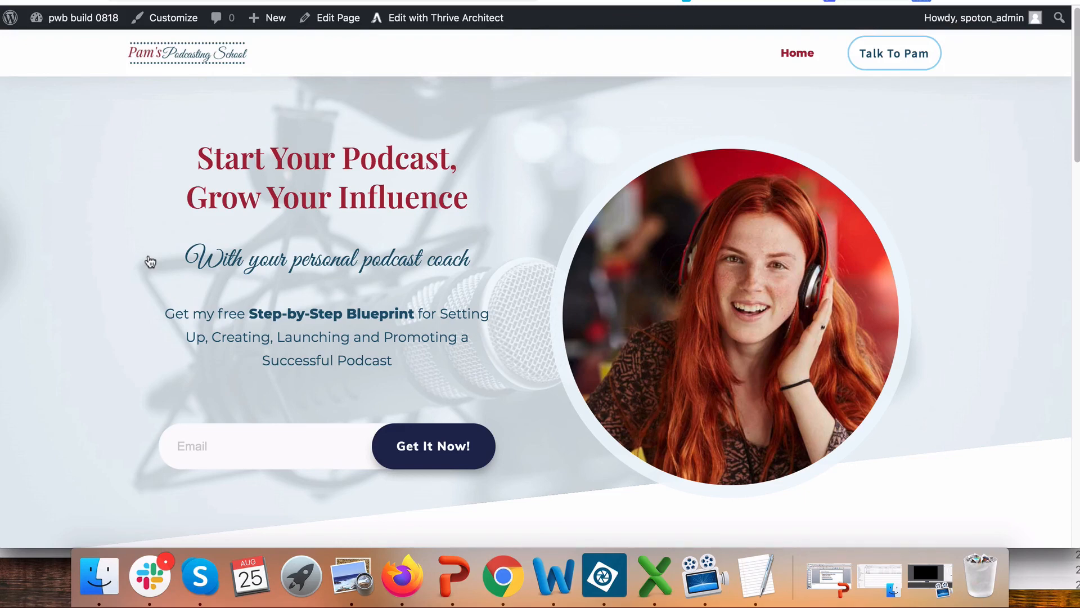
{"action": "left_click", "coordinate": [613, 0]}
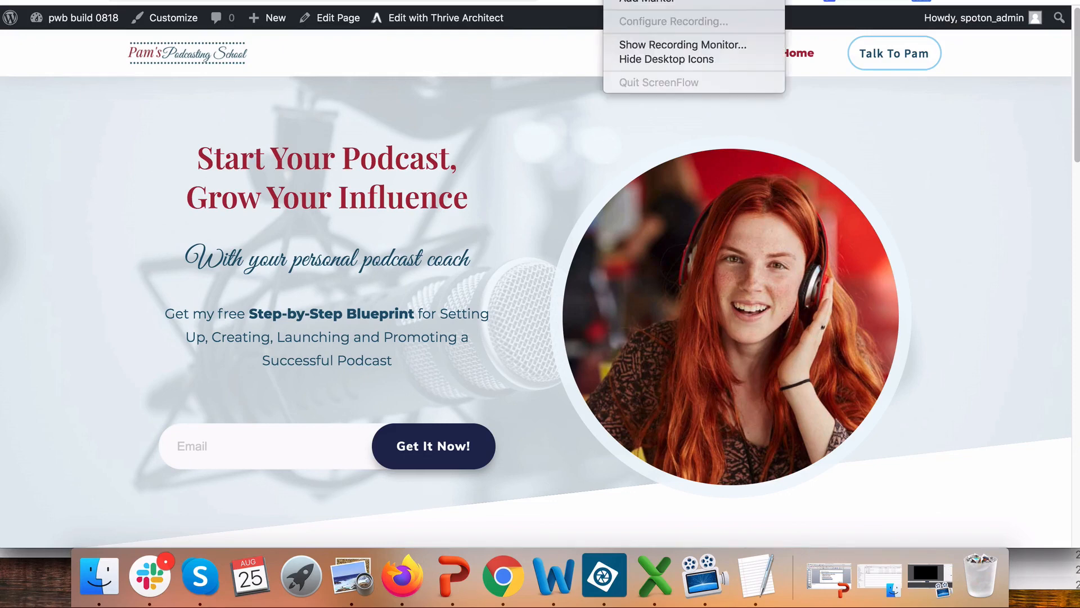